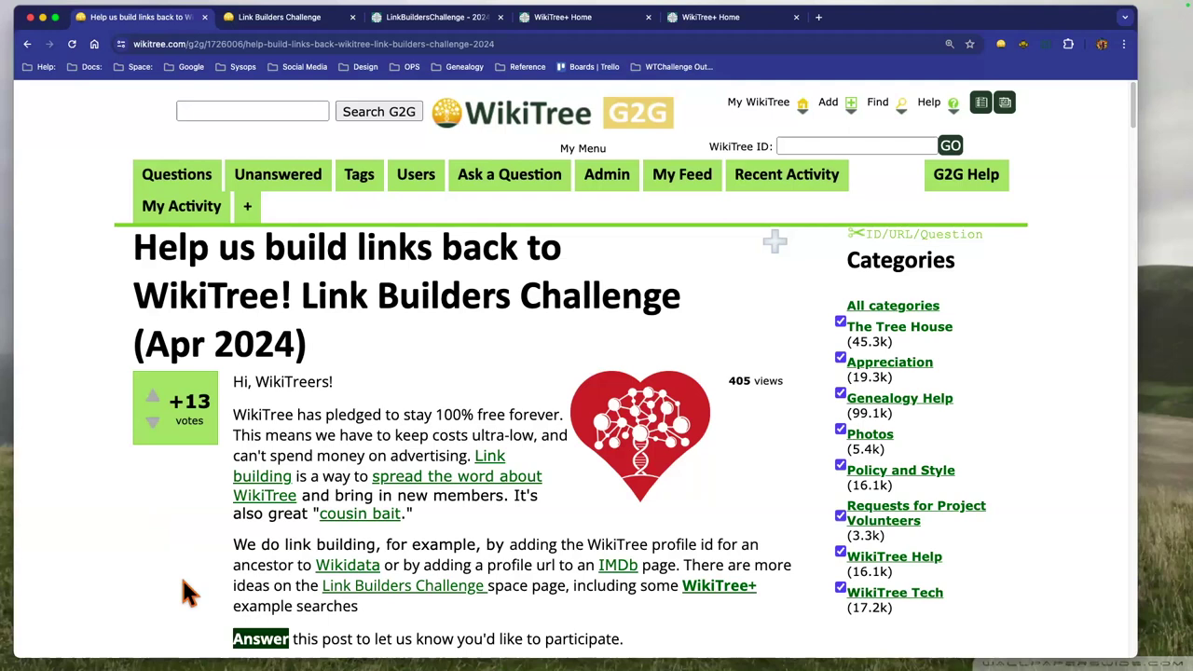
Read the Link Builders Challenge post down to the participation steps and the list of external websites.
scroll(183, 582, down, 3)
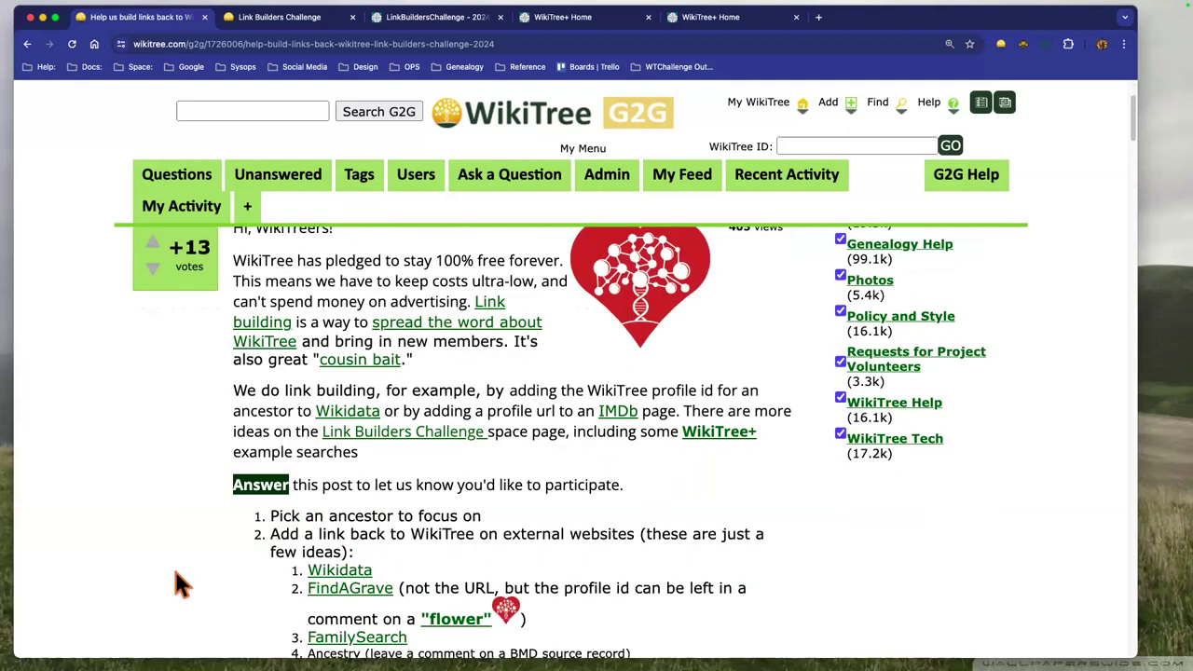
scroll(180, 582, down, 1)
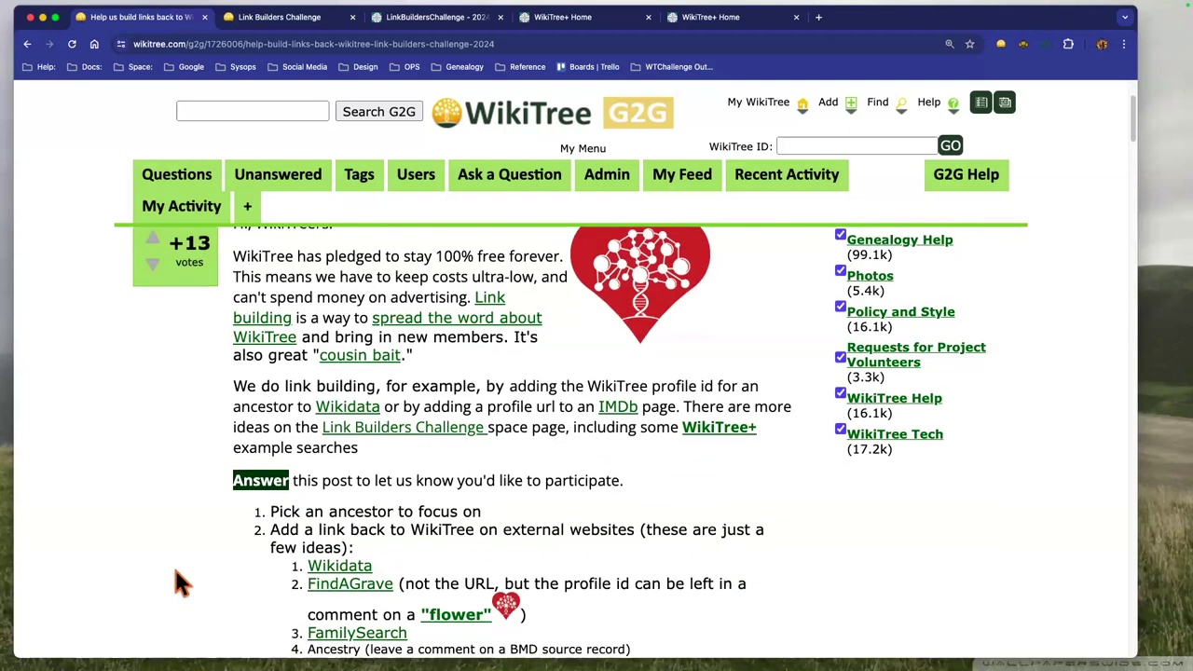
scroll(179, 582, down, 4)
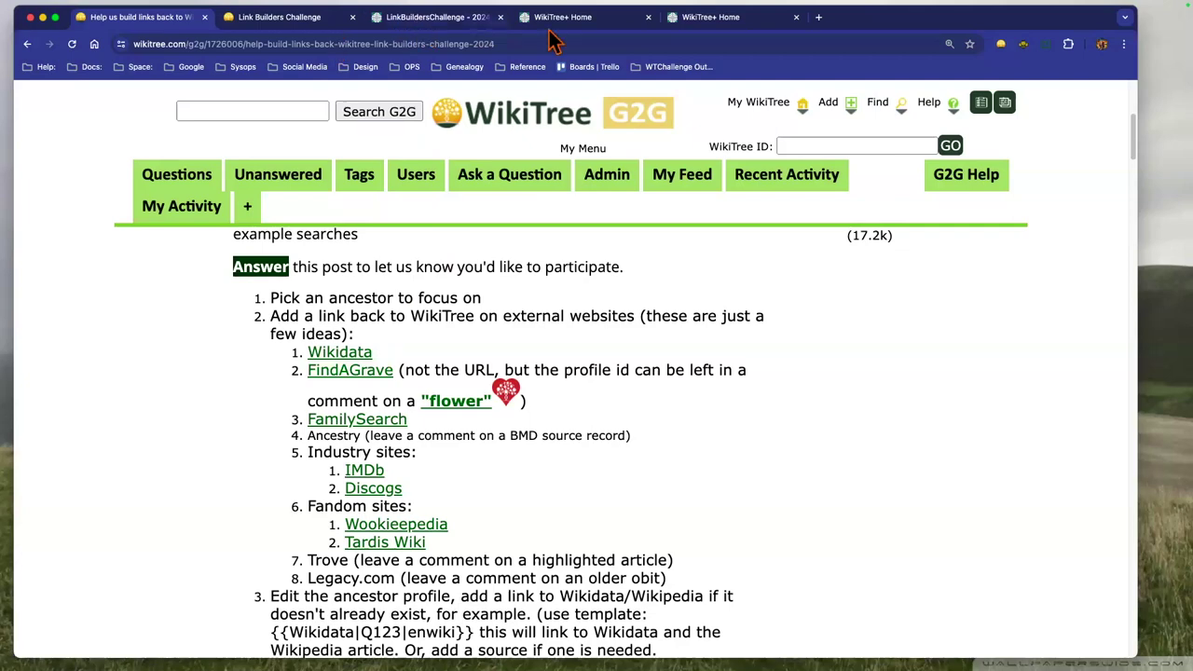
Open the tracking report of the user ranked 11 in the LinkBuildersChallenge standings and look through the tracked profiles.
key(super+3)
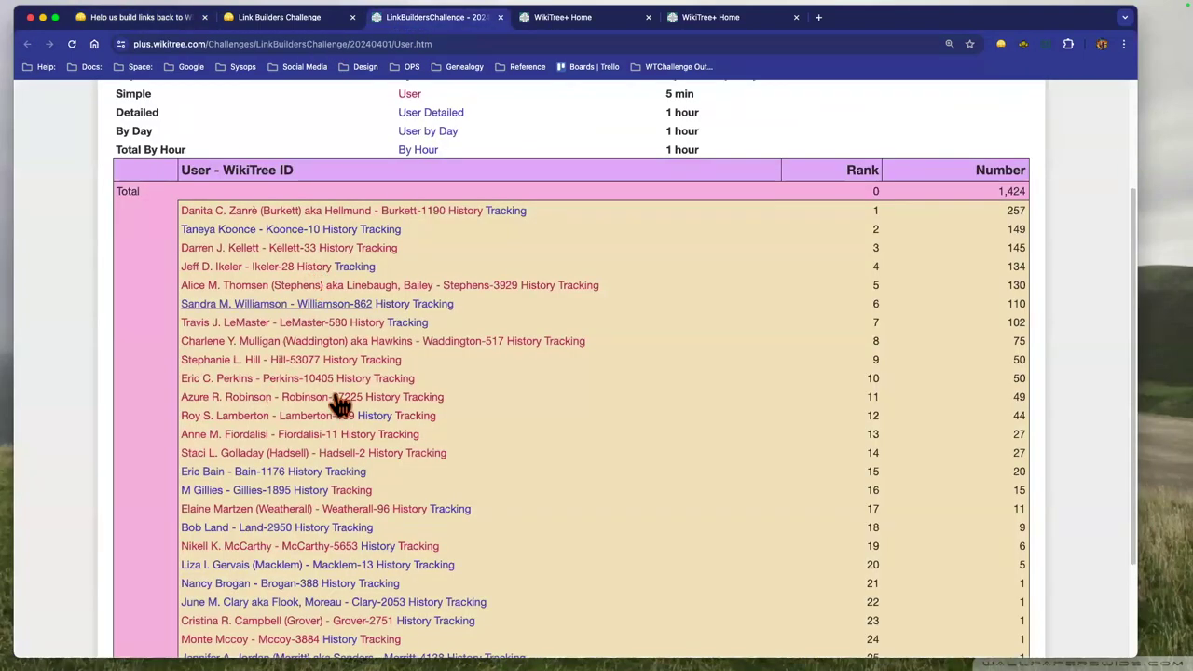
super+click(431, 112)
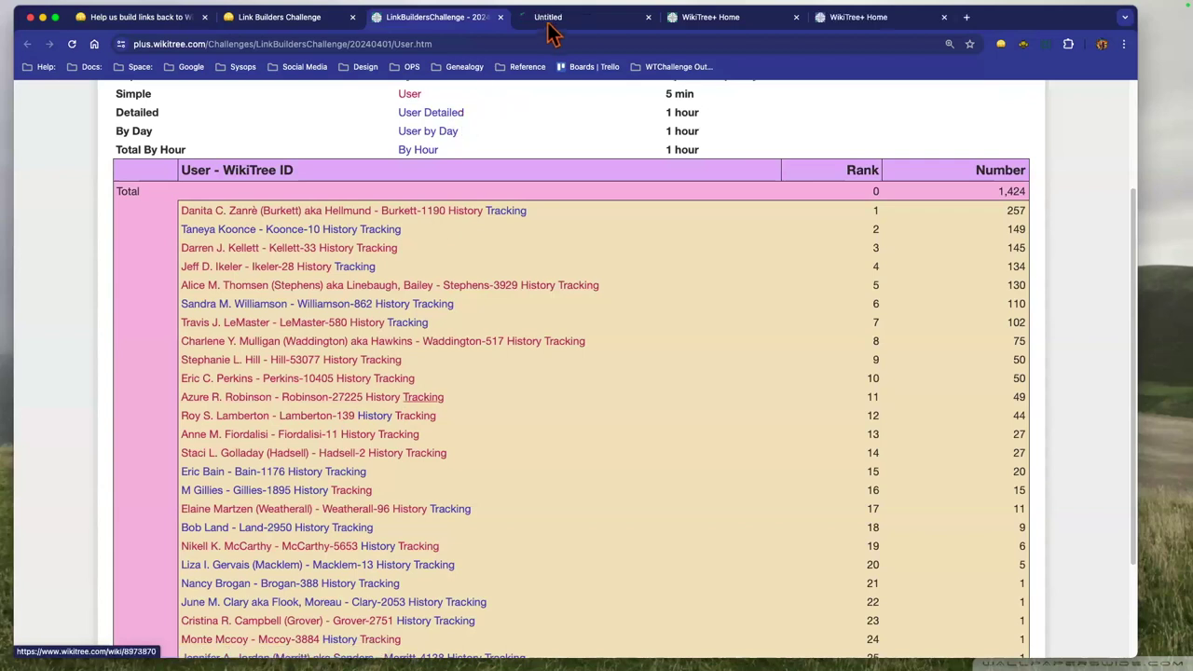
key(super+4)
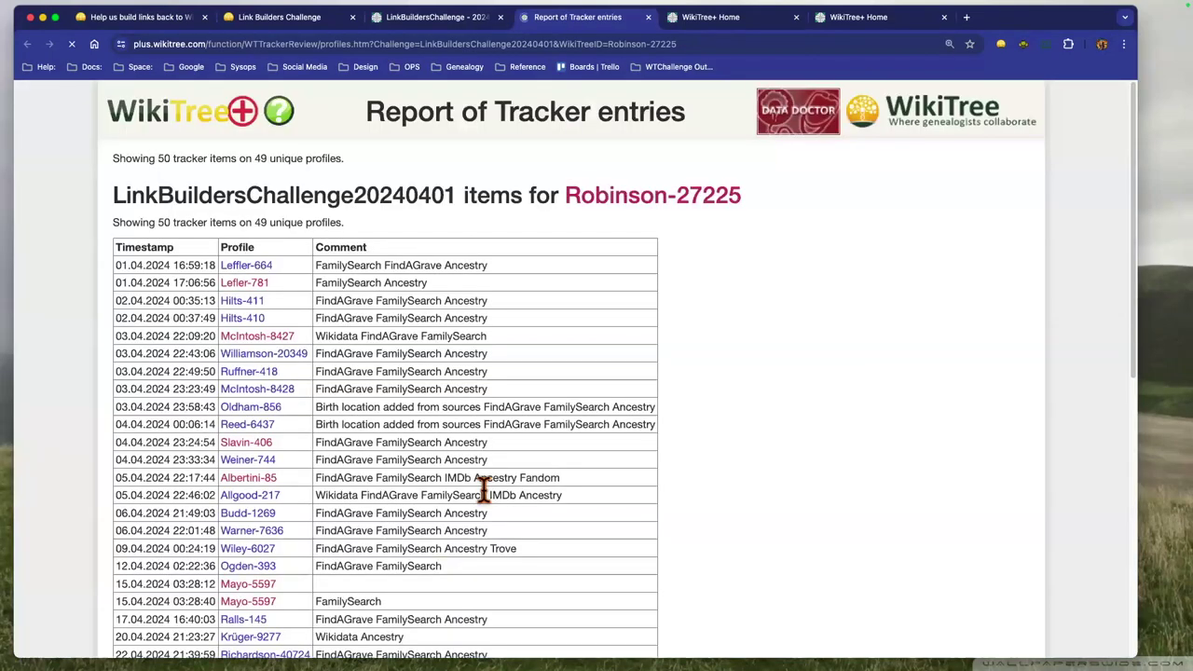
scroll(578, 493, down, 3)
scroll(658, 512, down, 3)
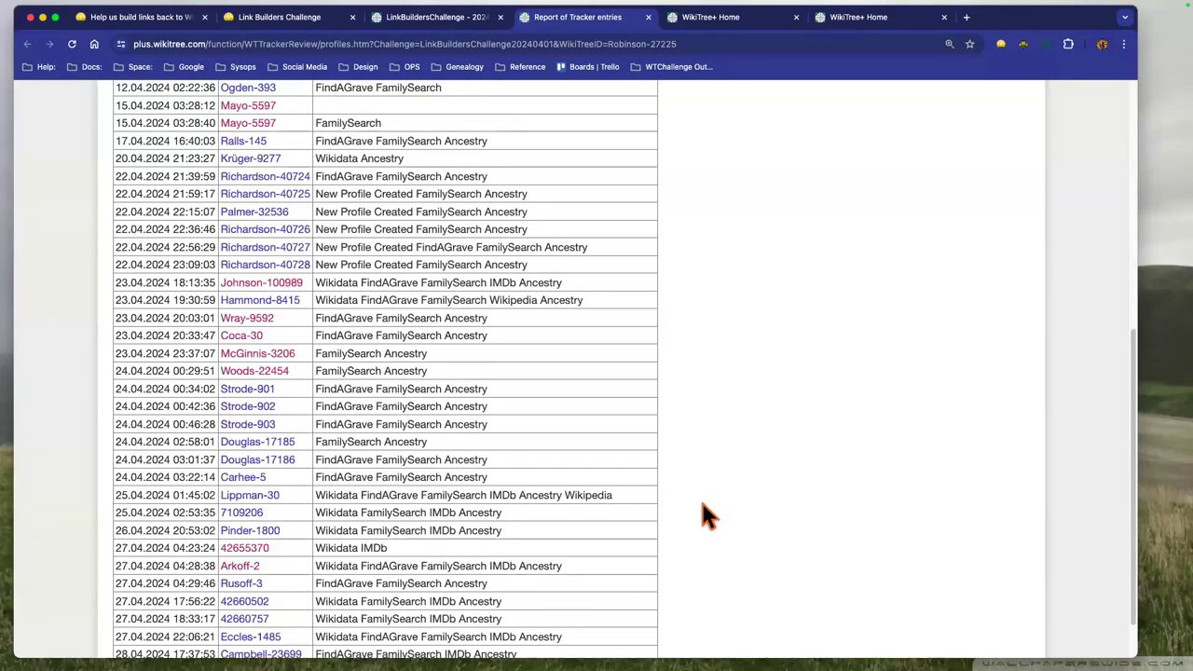
Search the tracker report for "pinder" and open the Pinder-1800 profile in its own tab.
key(super+f)
text(pbb)
key(BackSpace)
key(BackSpace)
text(inder)
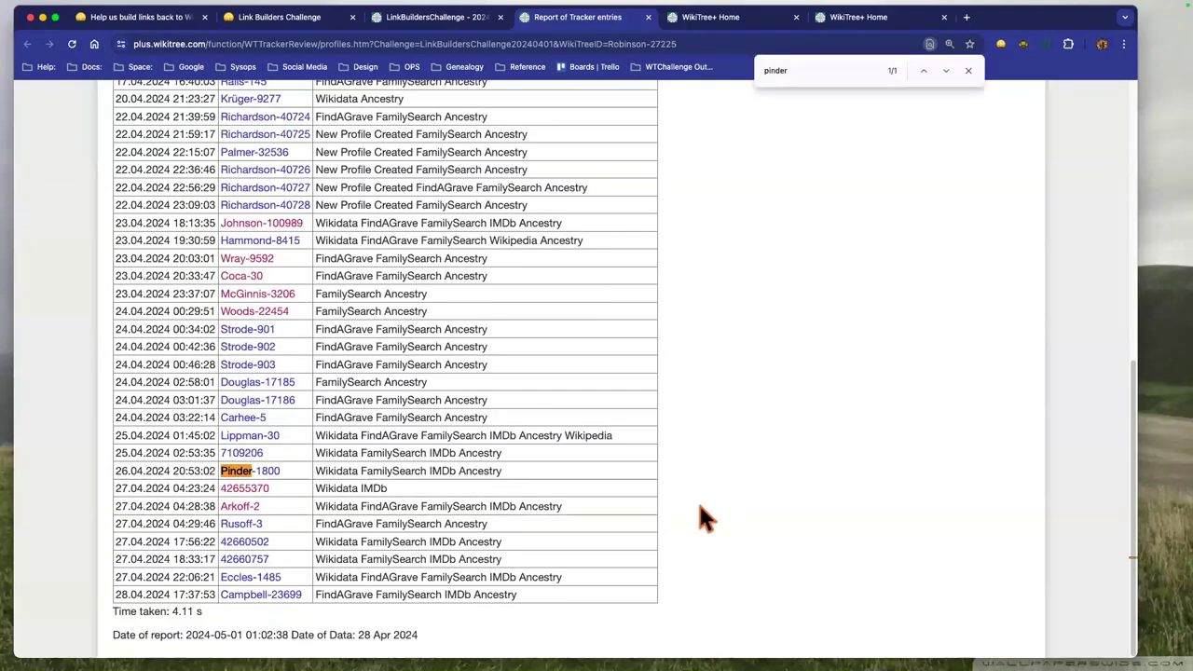
super+click(262, 481)
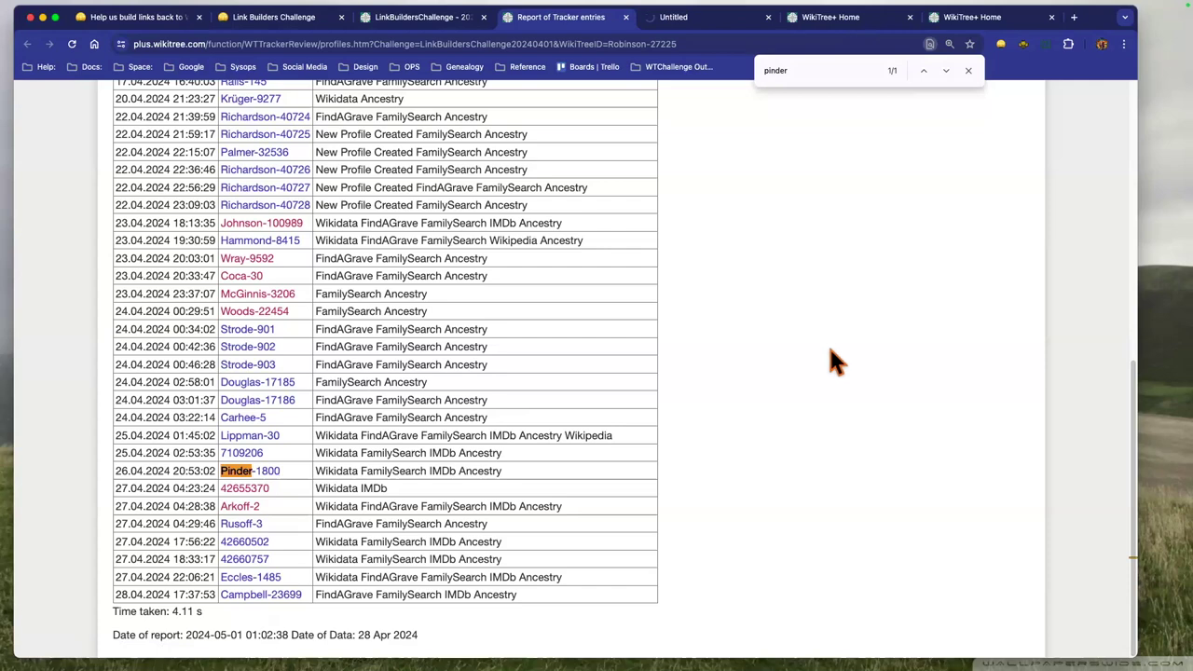
key(Home)
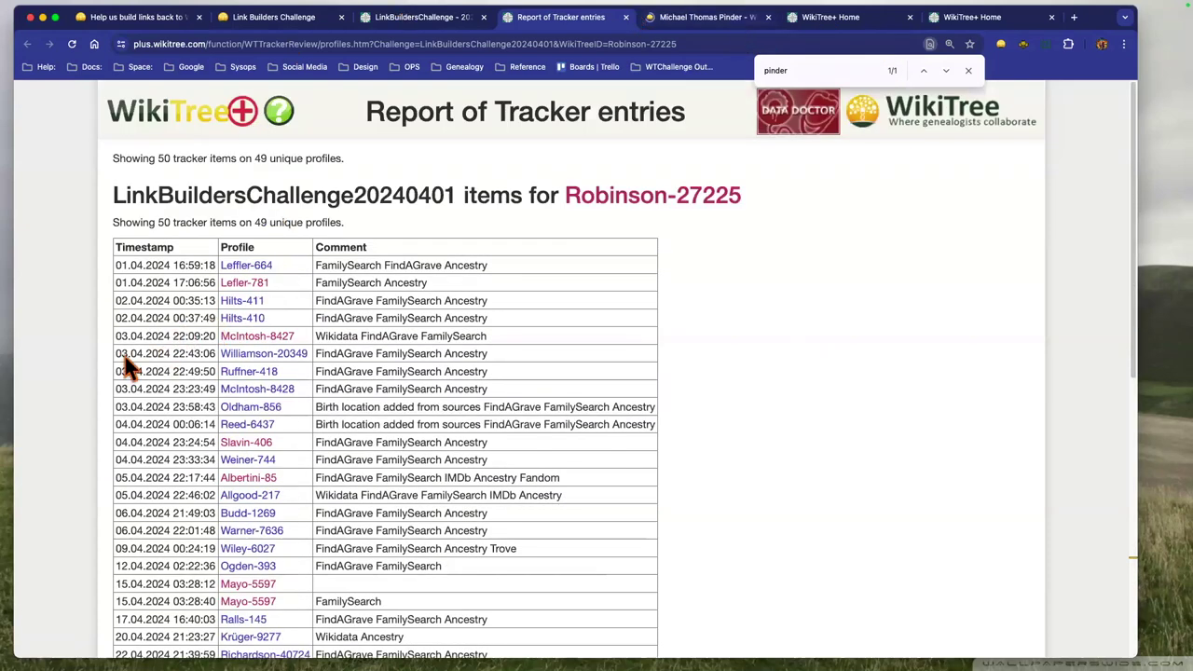
key(ctrl+Tab)
Review Mike Pinder's WikiTree profile down to the See also links and open his English Wikipedia article.
scroll(109, 402, down, 1)
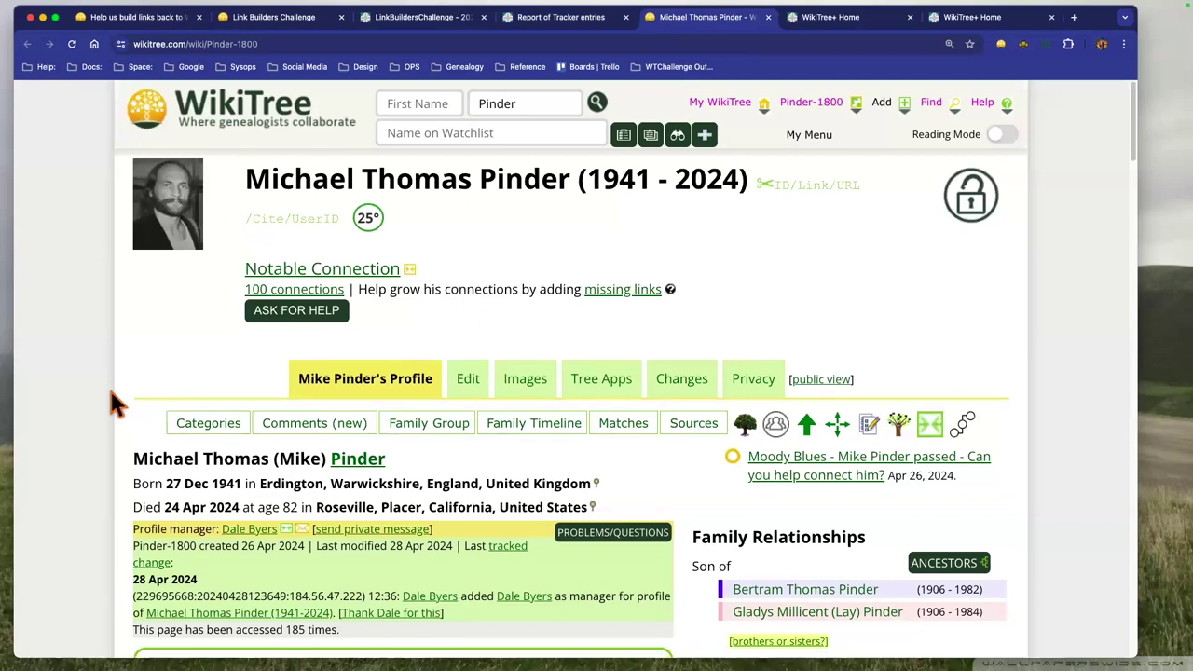
scroll(106, 396, down, 1)
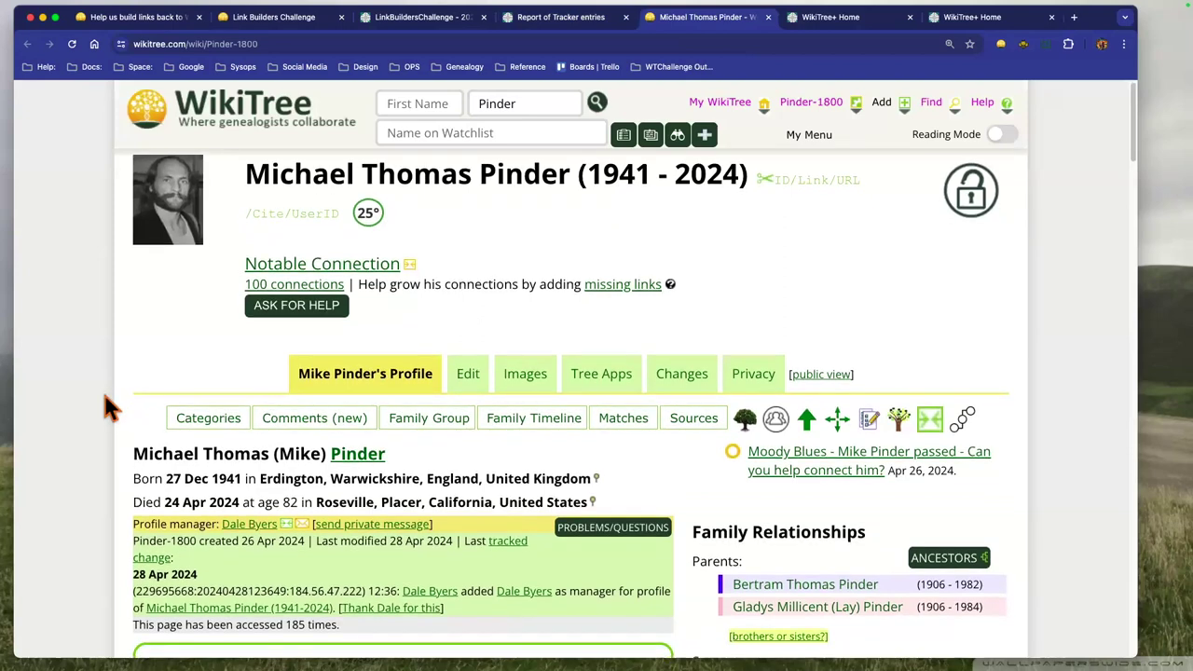
scroll(105, 396, down, 5)
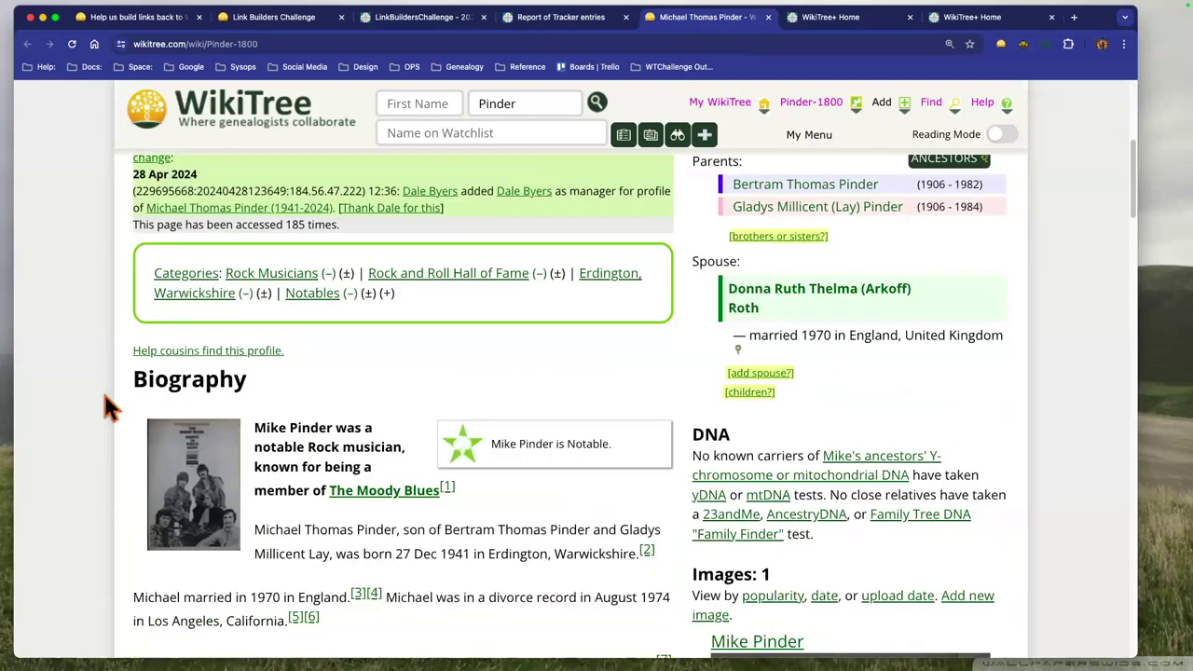
scroll(109, 407, down, 5)
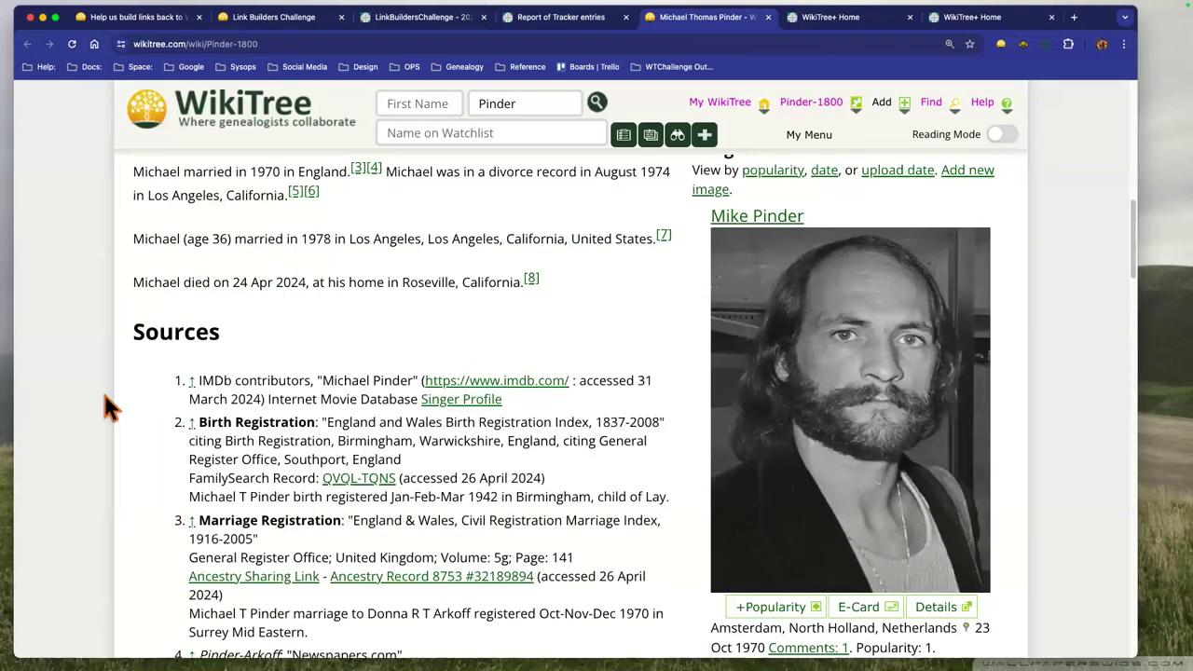
scroll(106, 404, down, 1)
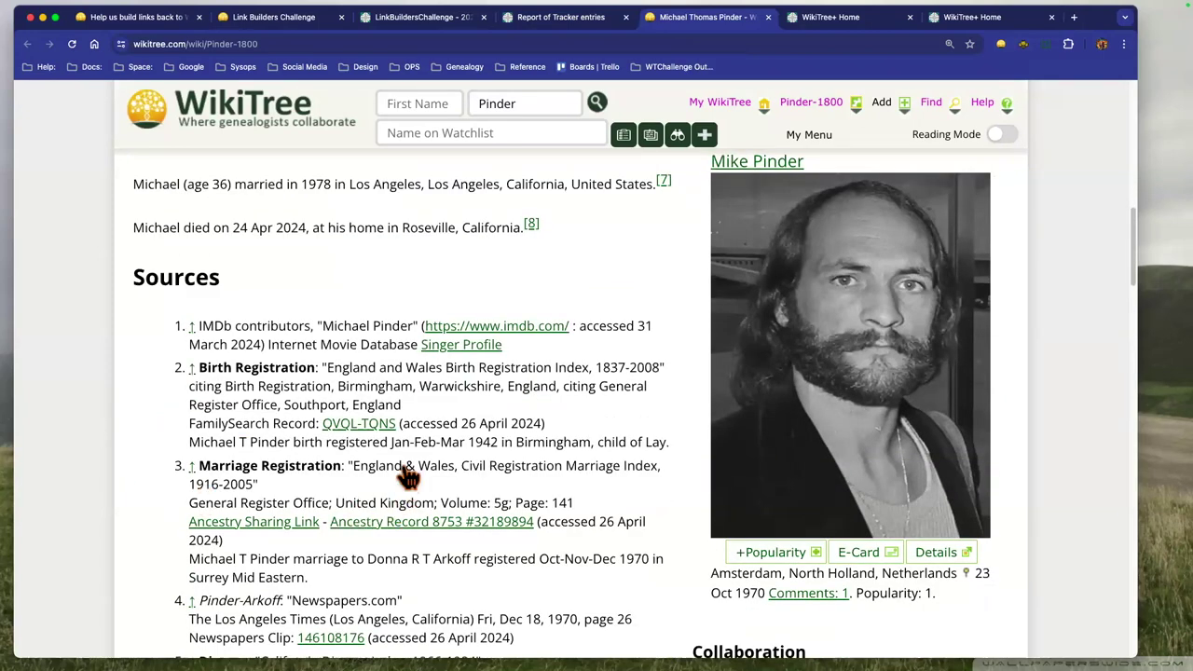
scroll(452, 331, down, 7)
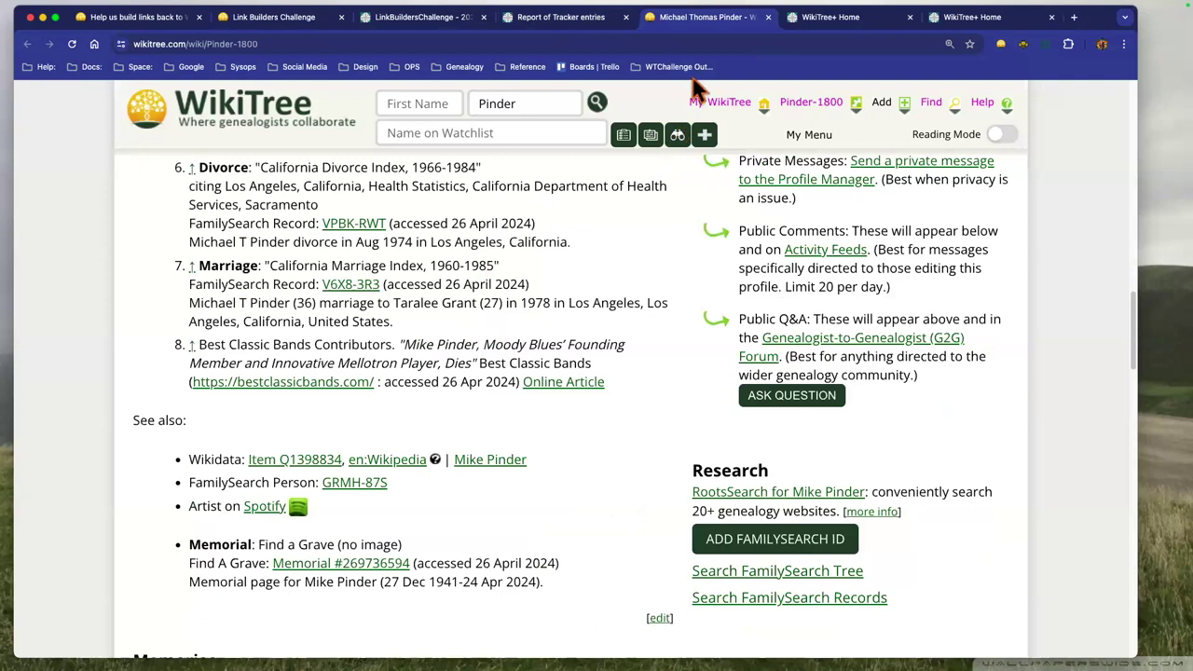
click(387, 459)
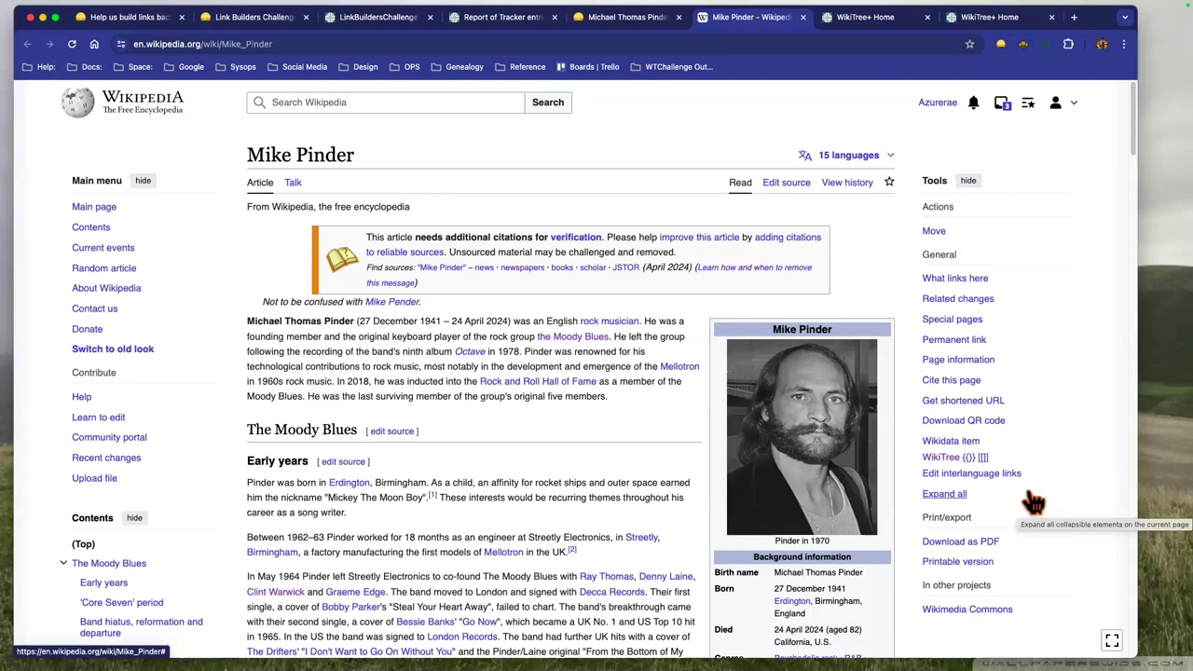
Open the Wikidata item linked from the Wikipedia article and search it for "wikit" to locate the WikiTree identifier.
super+click(969, 445)
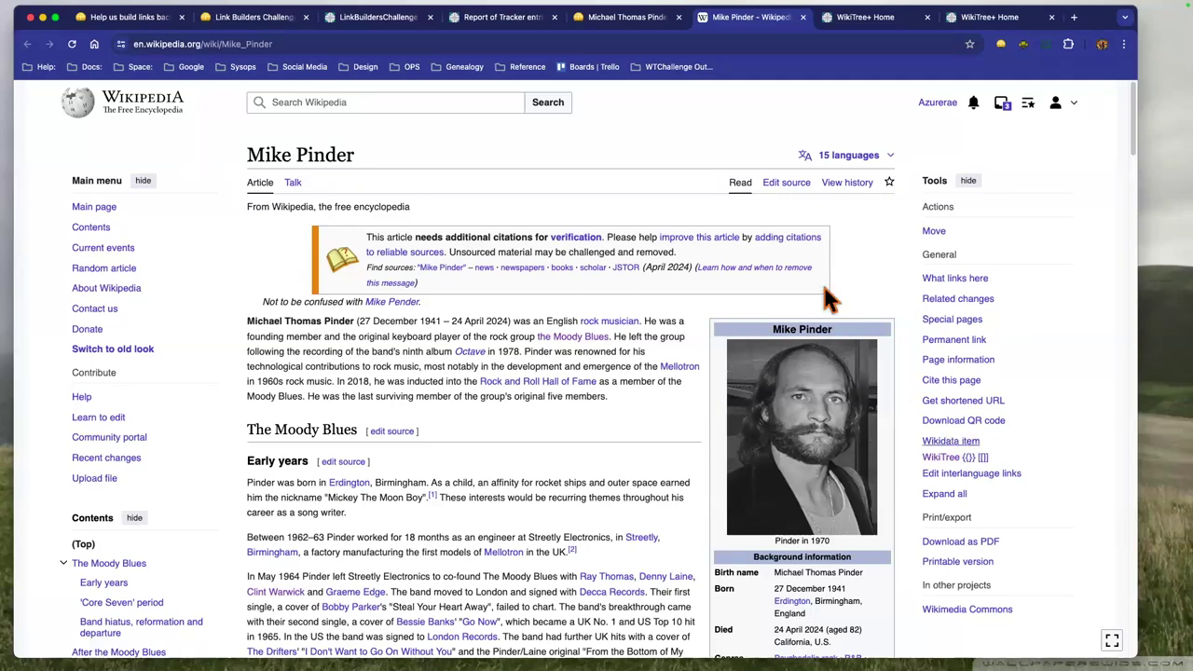
click(755, 17)
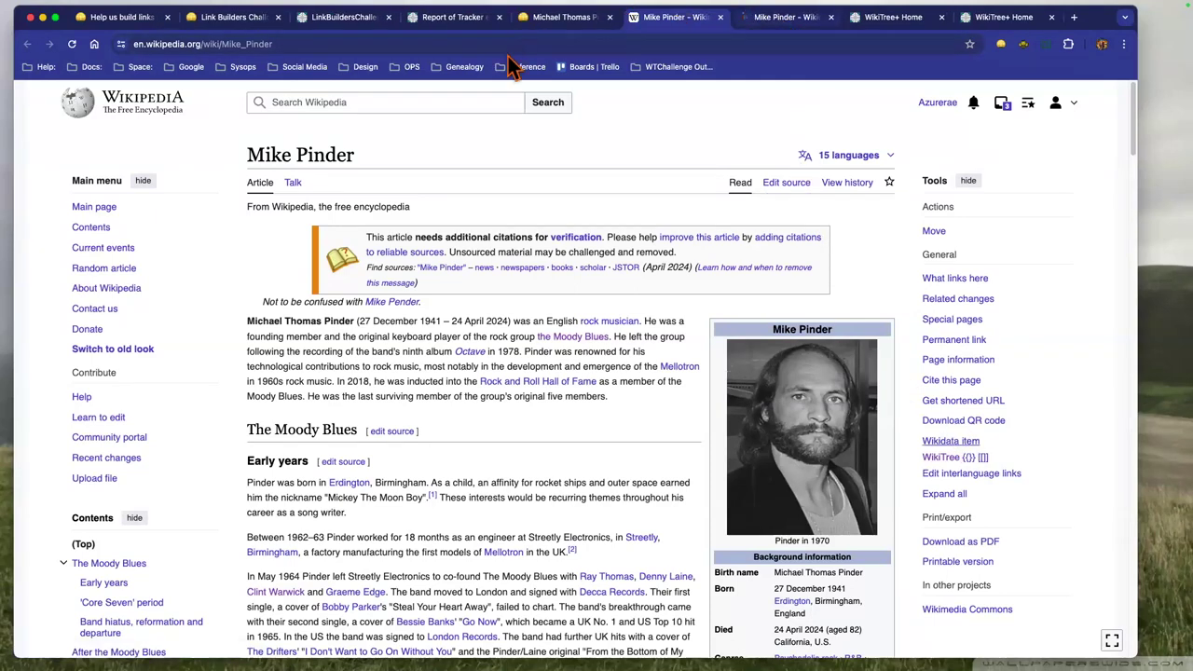
scroll(721, 472, down, 5)
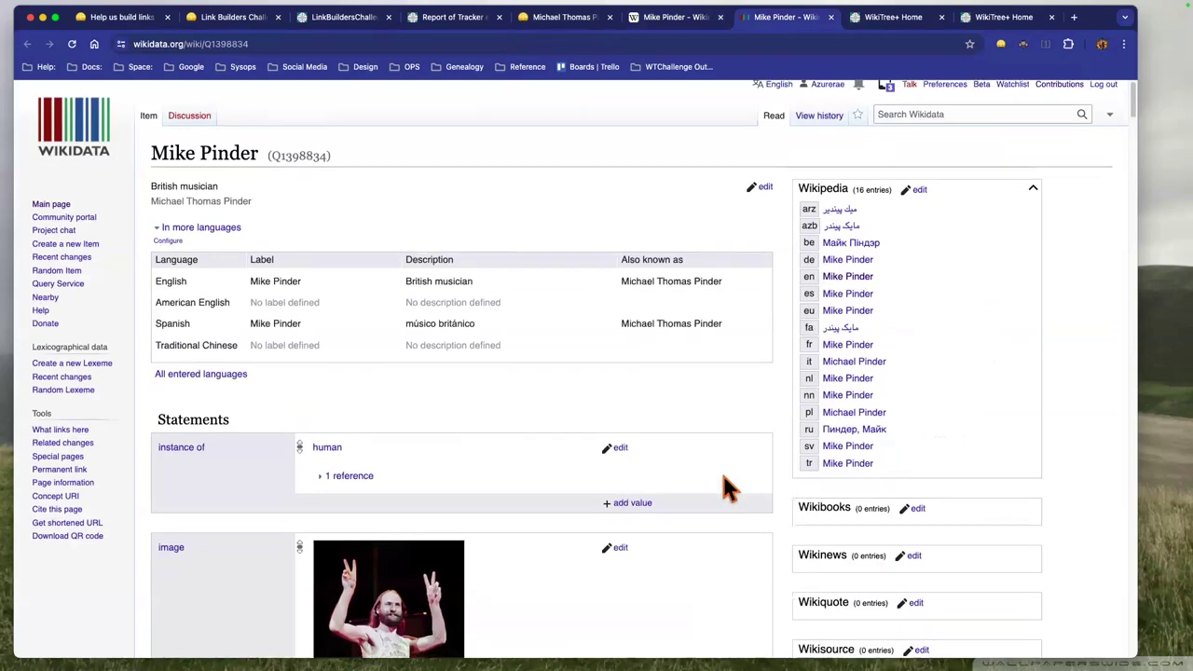
scroll(721, 472, down, 20)
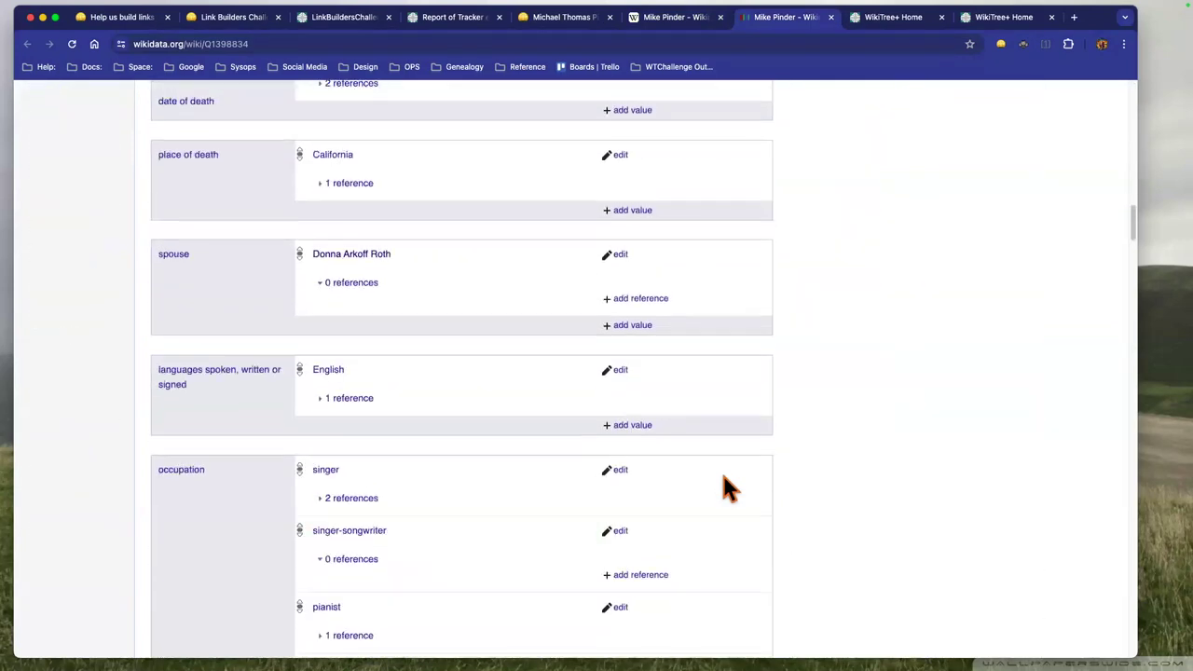
scroll(723, 478, down, 15)
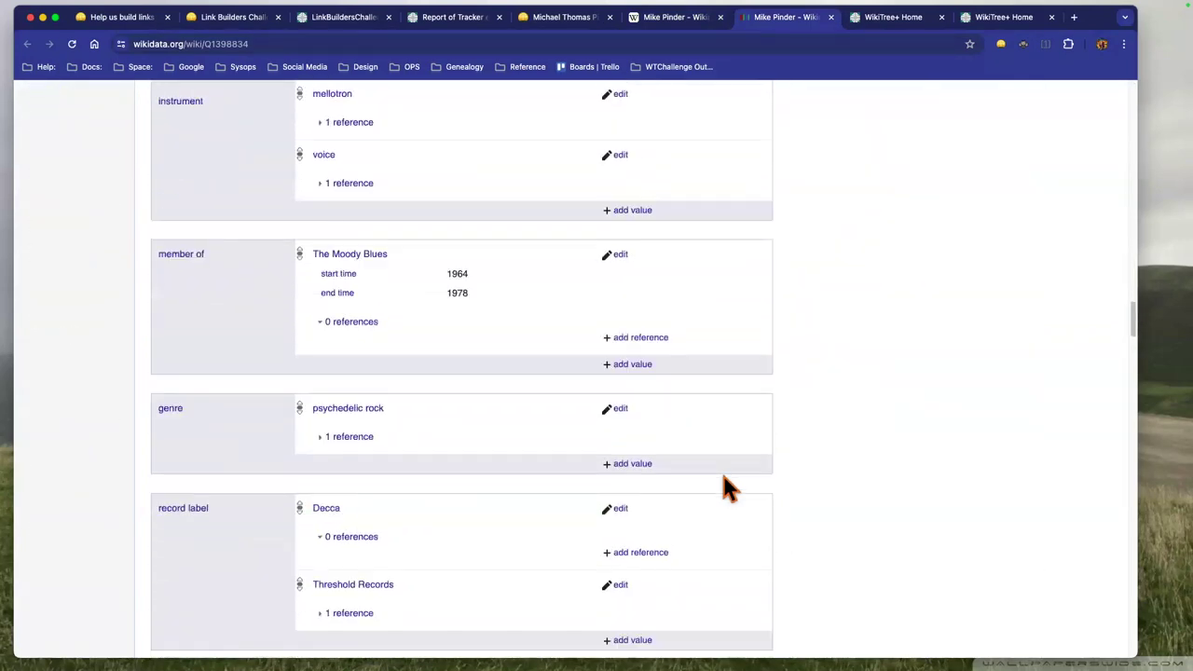
scroll(729, 487, down, 15)
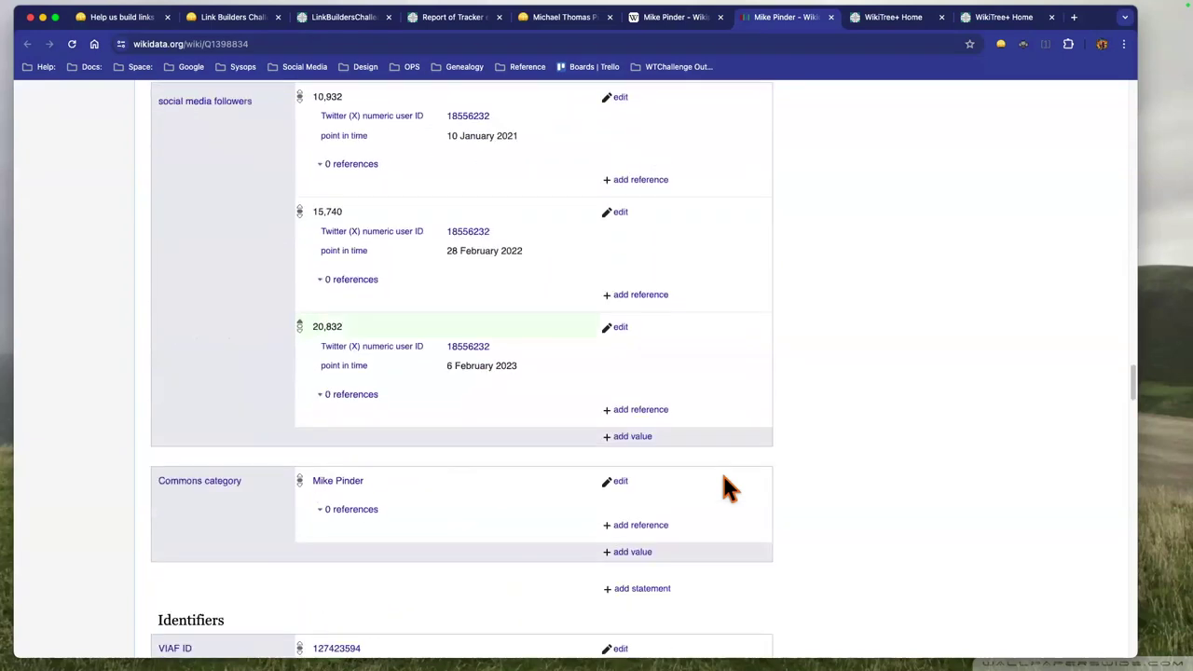
scroll(724, 479, down, 10)
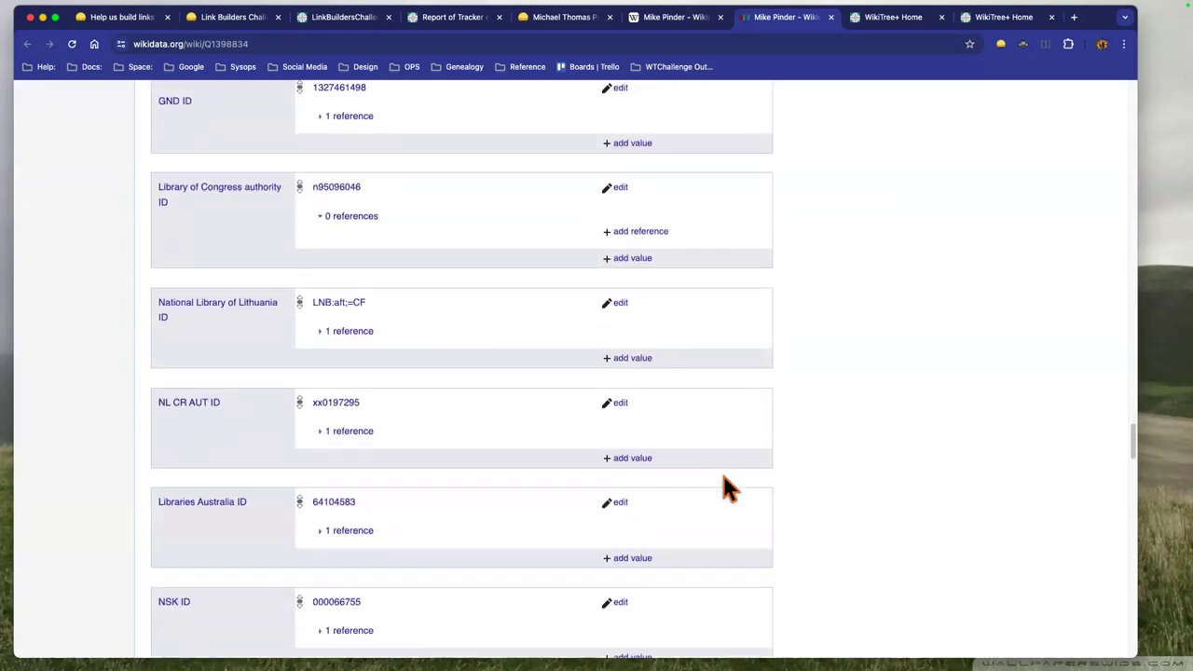
scroll(725, 486, down, 5)
key(super+f)
text(wikit)
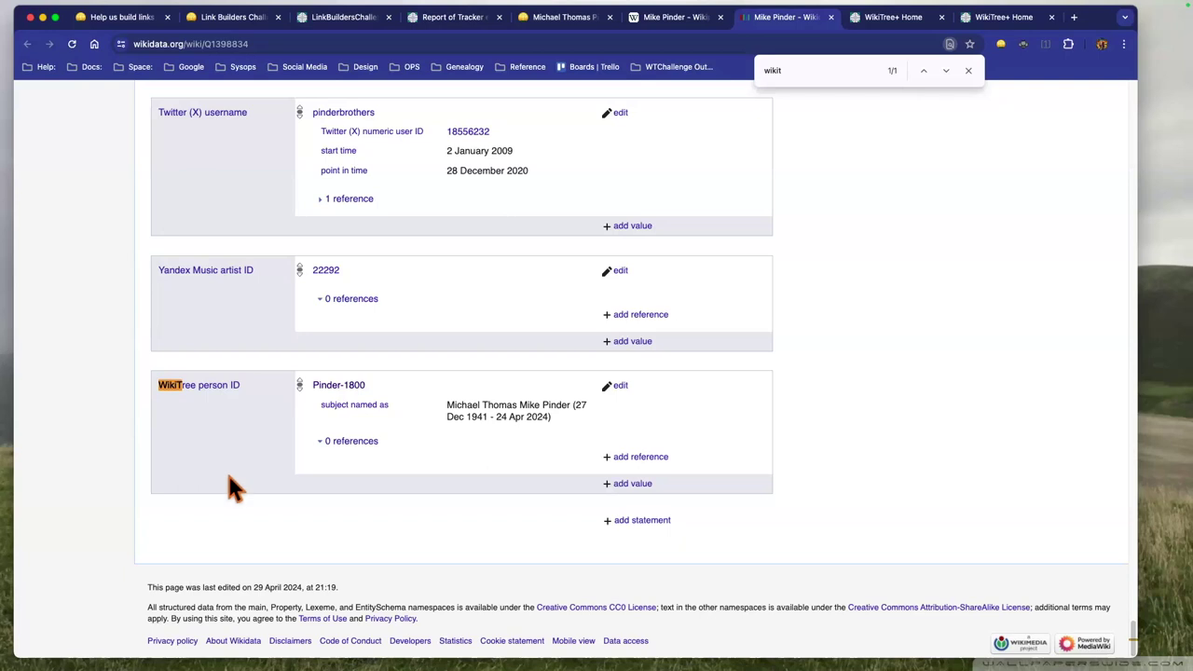
Start a new statement in the item's identifiers and choose WikiTree person ID as its property.
click(641, 522)
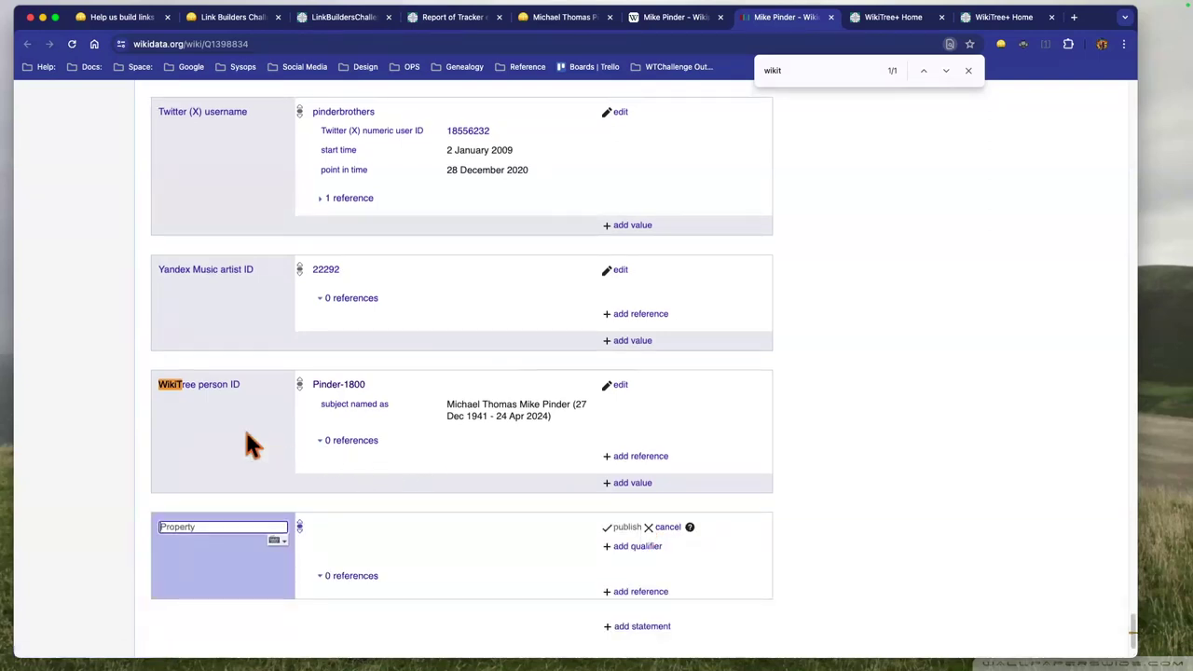
scroll(219, 417, down, 2)
text(Wikitree)
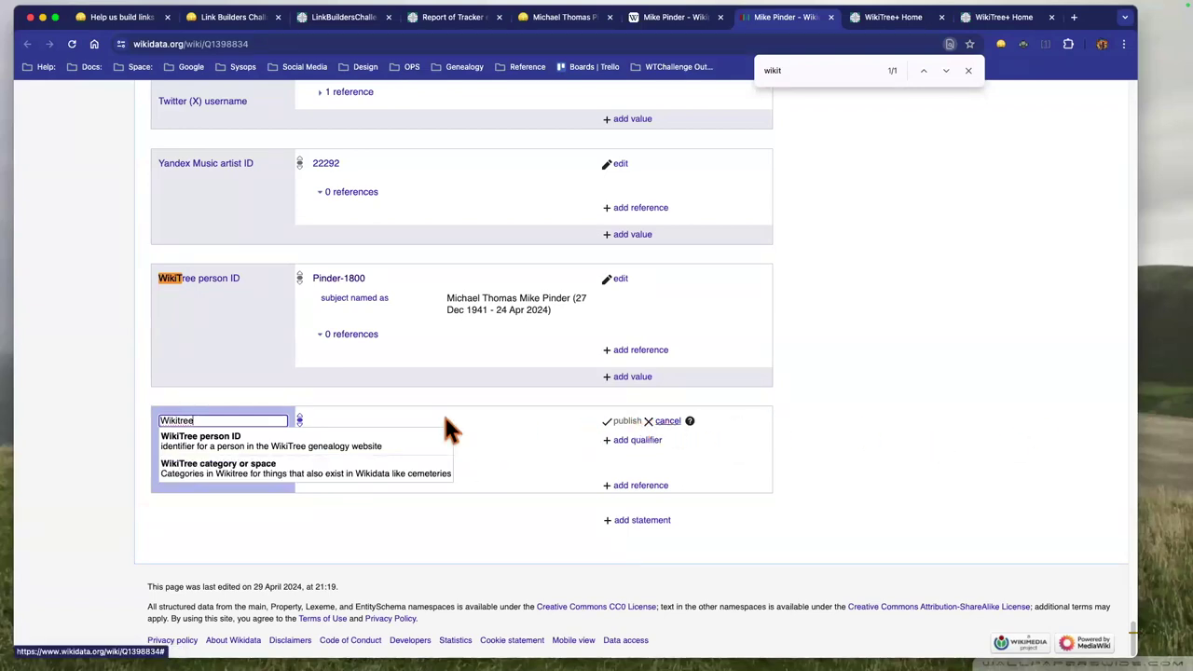
click(265, 439)
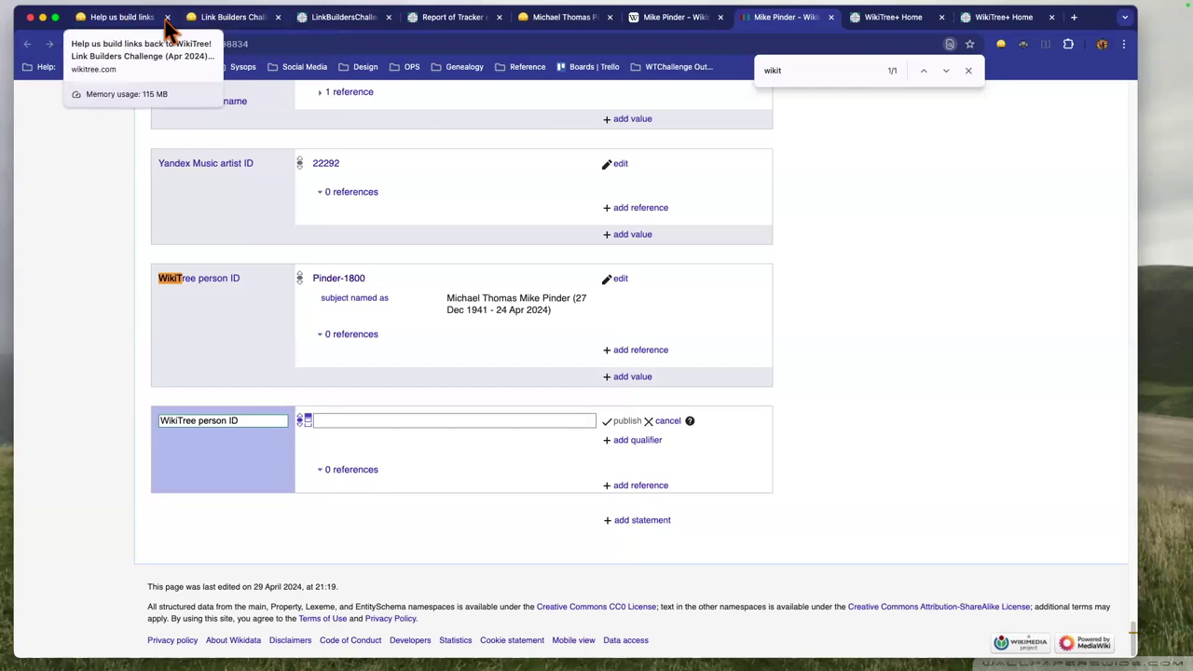
Return to Mike Pinder's WikiTree profile, open his linked Find a Grave memorial and go to its Flowers section.
click(223, 19)
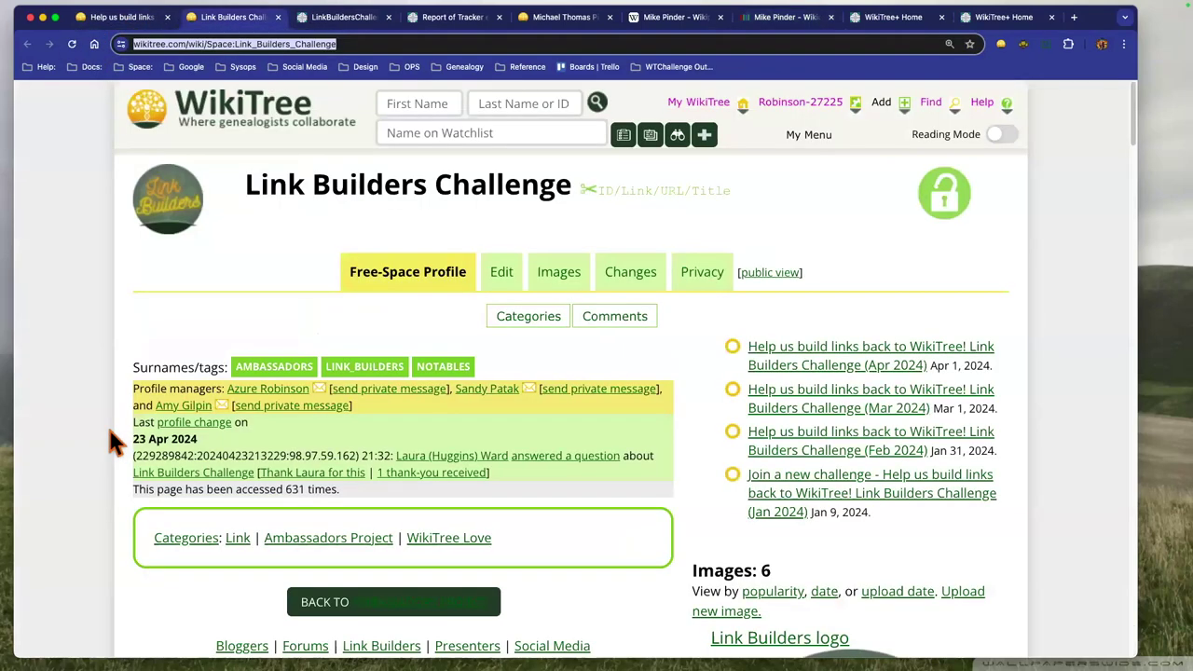
key(ctrl+shift+Tab)
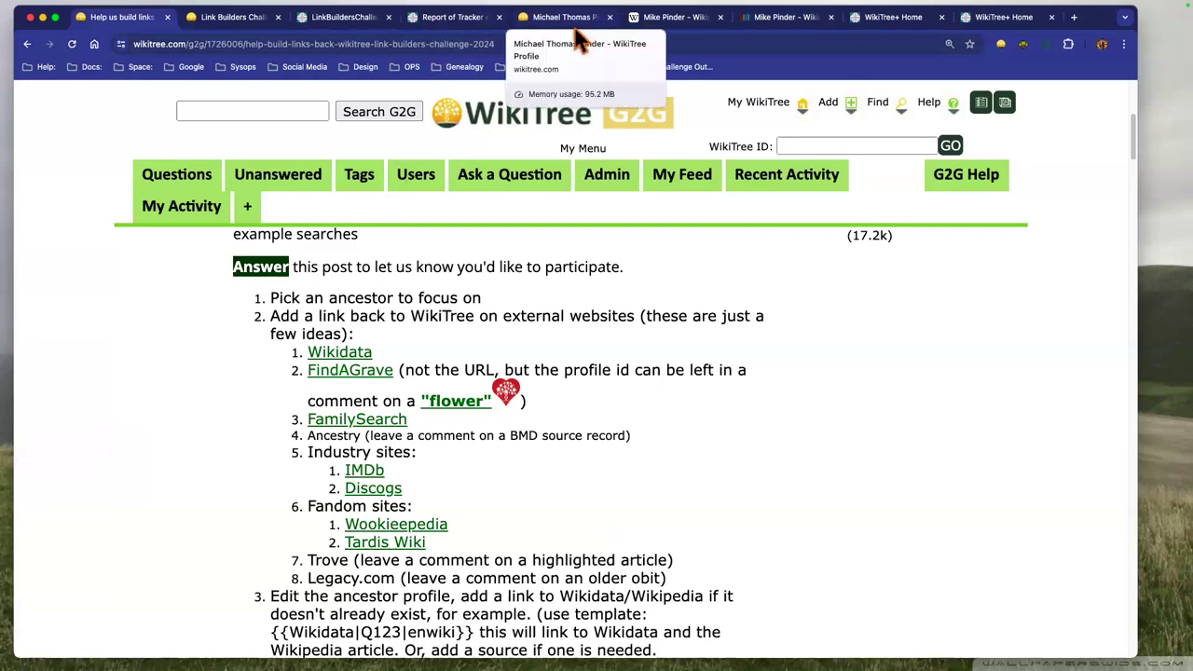
key(super+5)
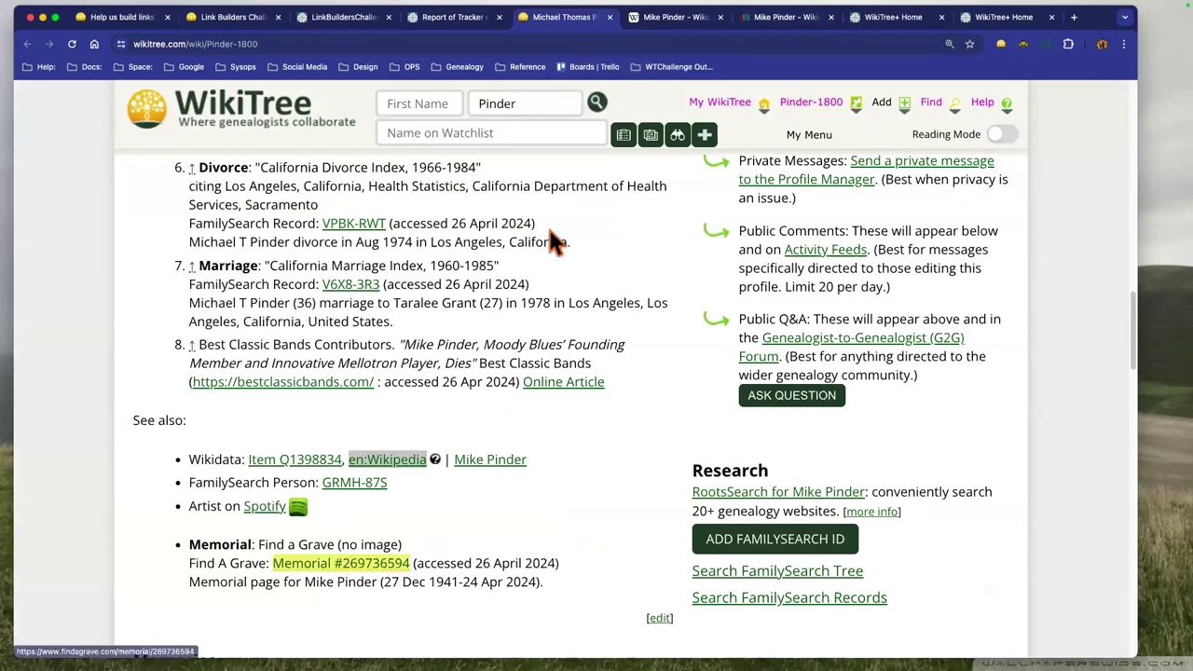
key(super+Return)
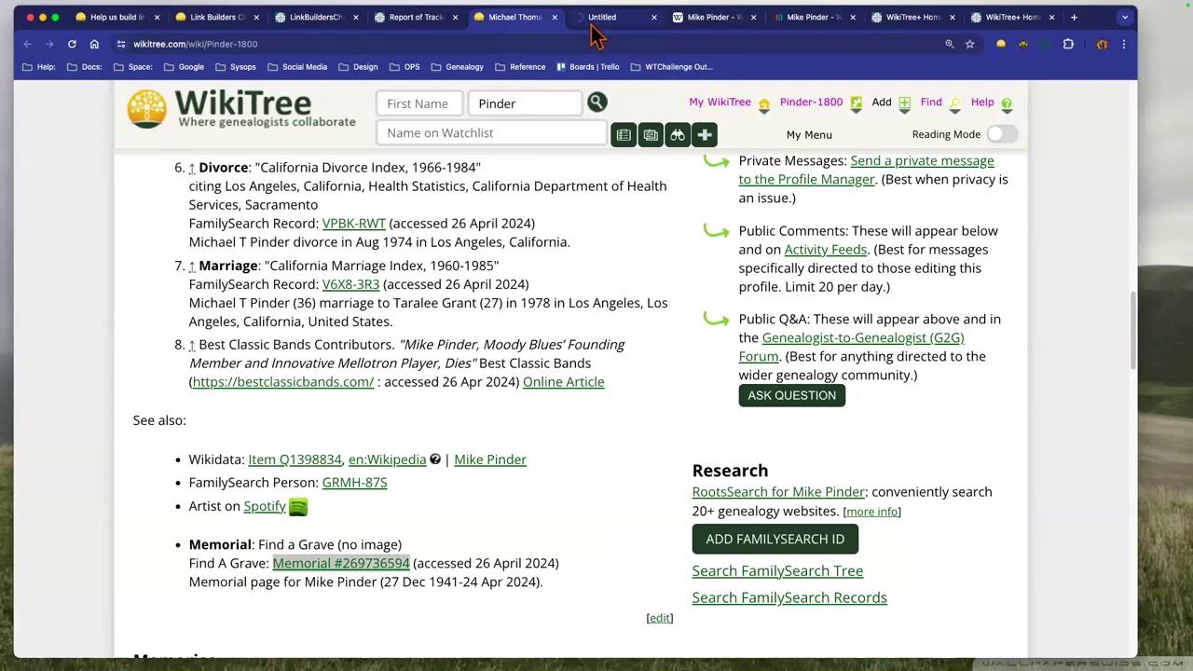
click(597, 35)
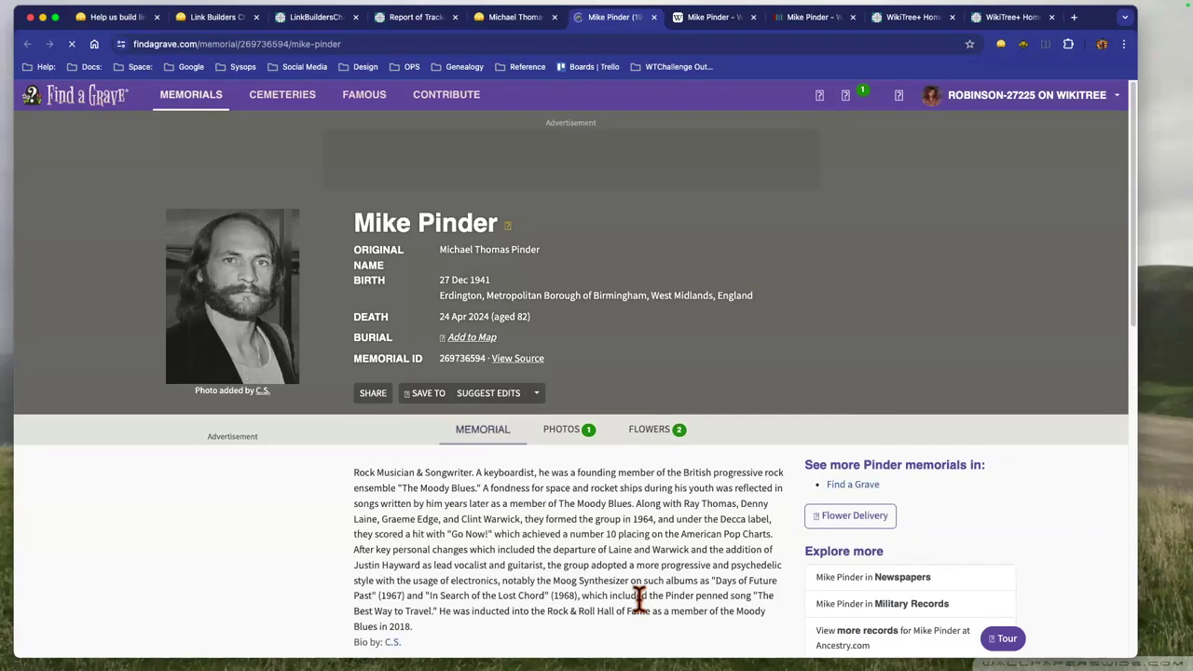
scroll(648, 559, down, 3)
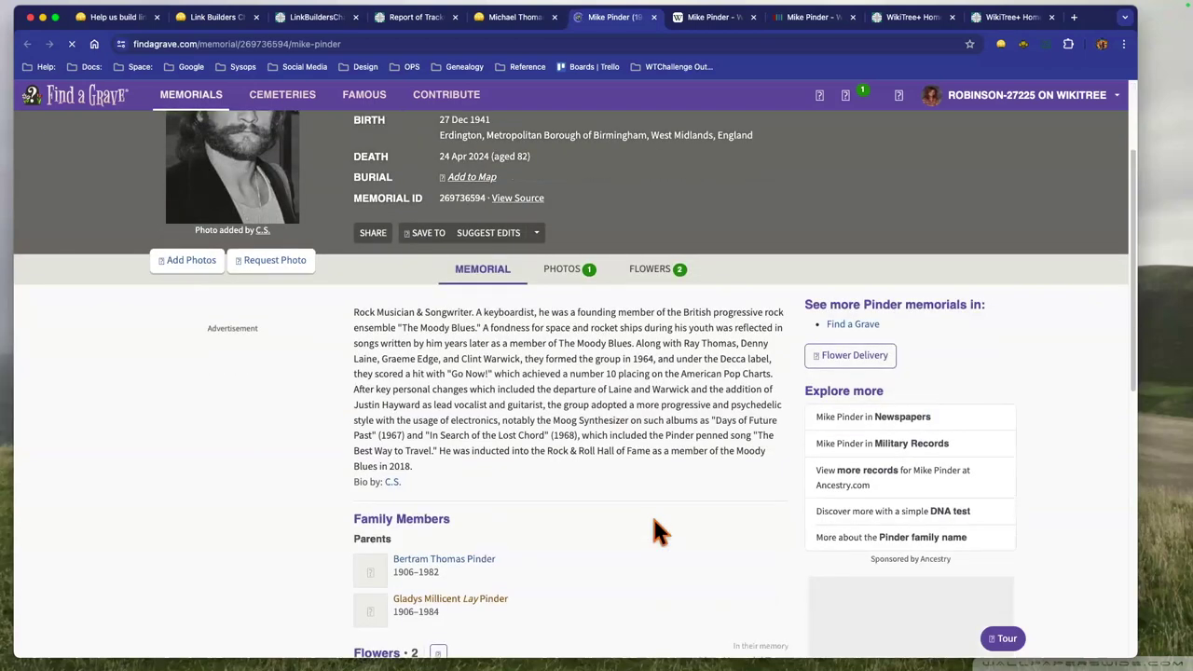
scroll(651, 514, down, 8)
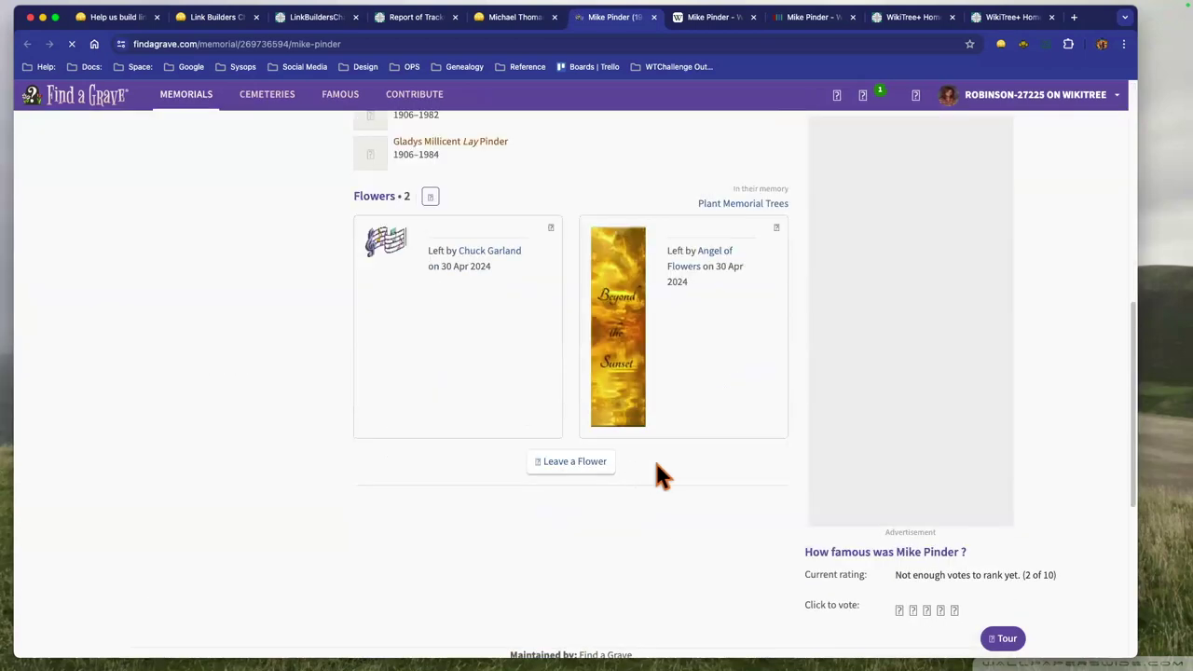
Start leaving a flower on Mike Pinder's memorial and choose WikiTree Love from the My Scrapbook category.
click(547, 424)
key(Escape)
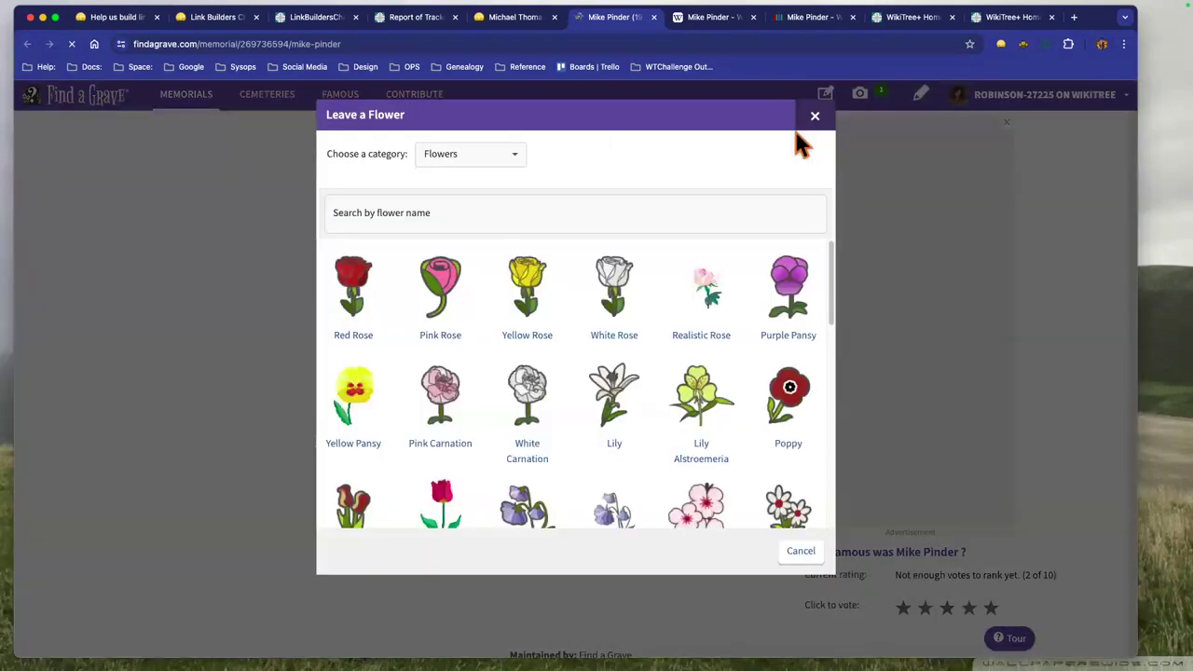
click(472, 156)
key(Up)
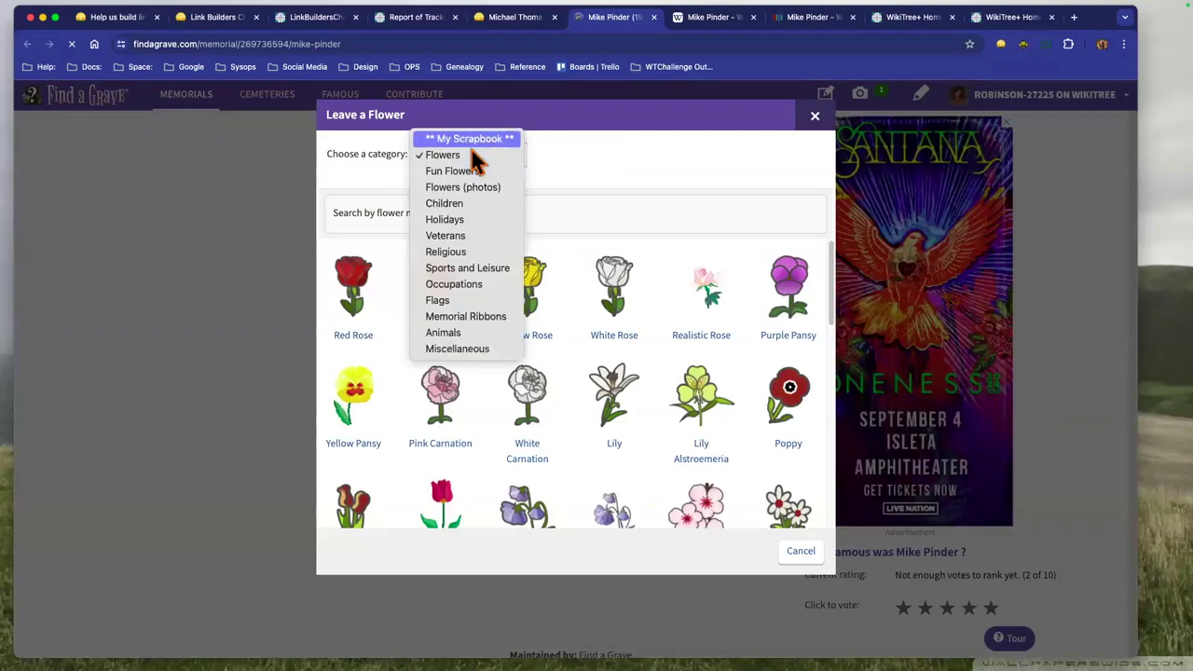
key(Return)
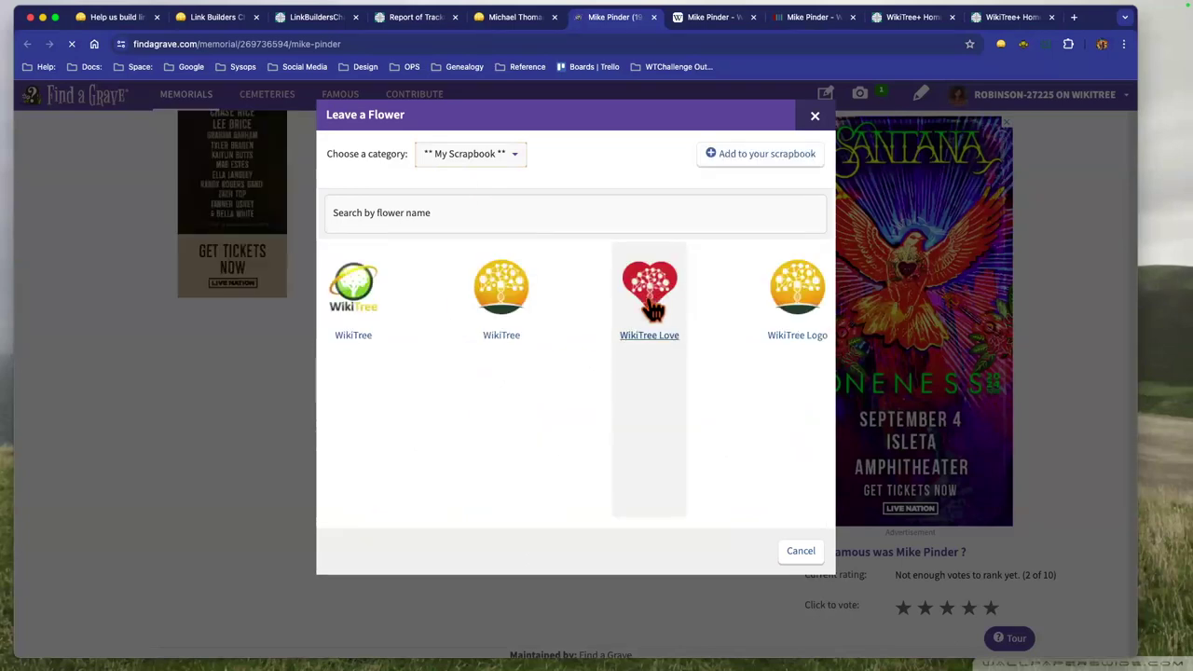
click(653, 307)
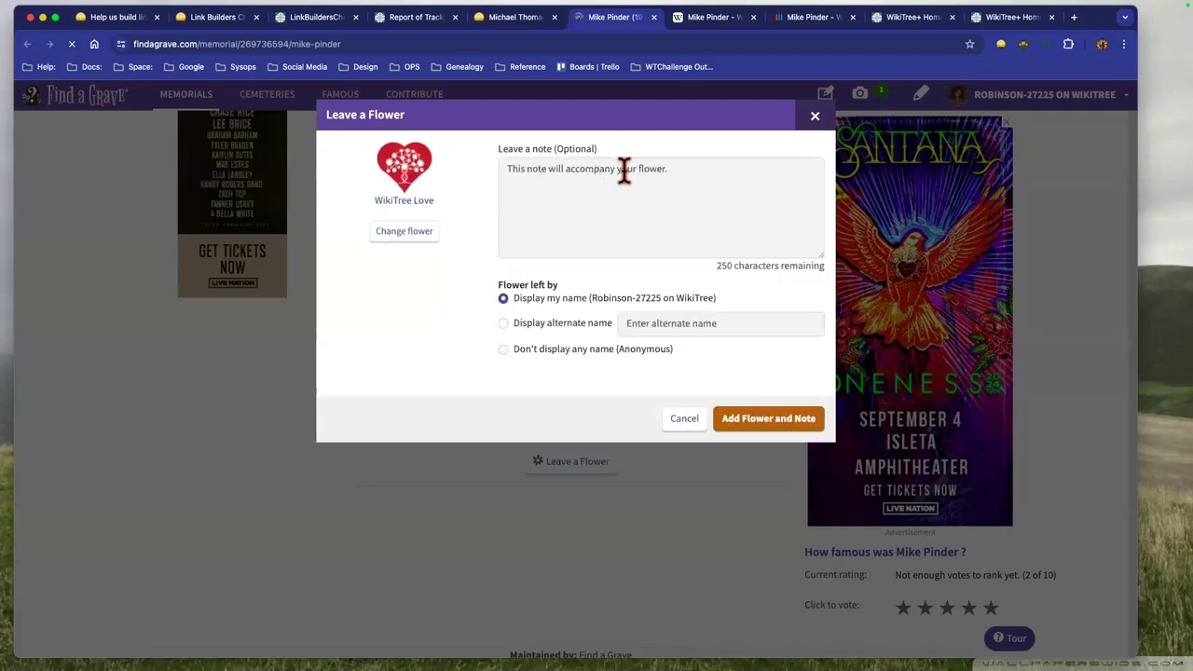
Add the note "Pinder-1800 on WikiTree" to the flower and submit it to the memorial.
click(624, 178)
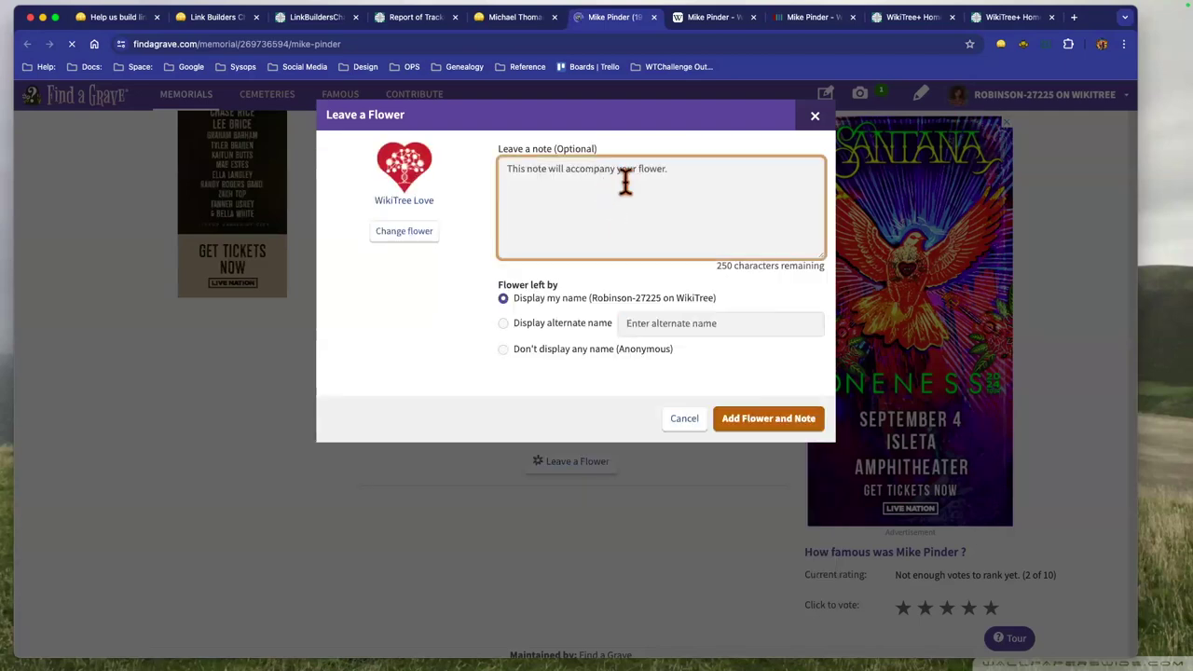
text(Pinder-1800 on W)
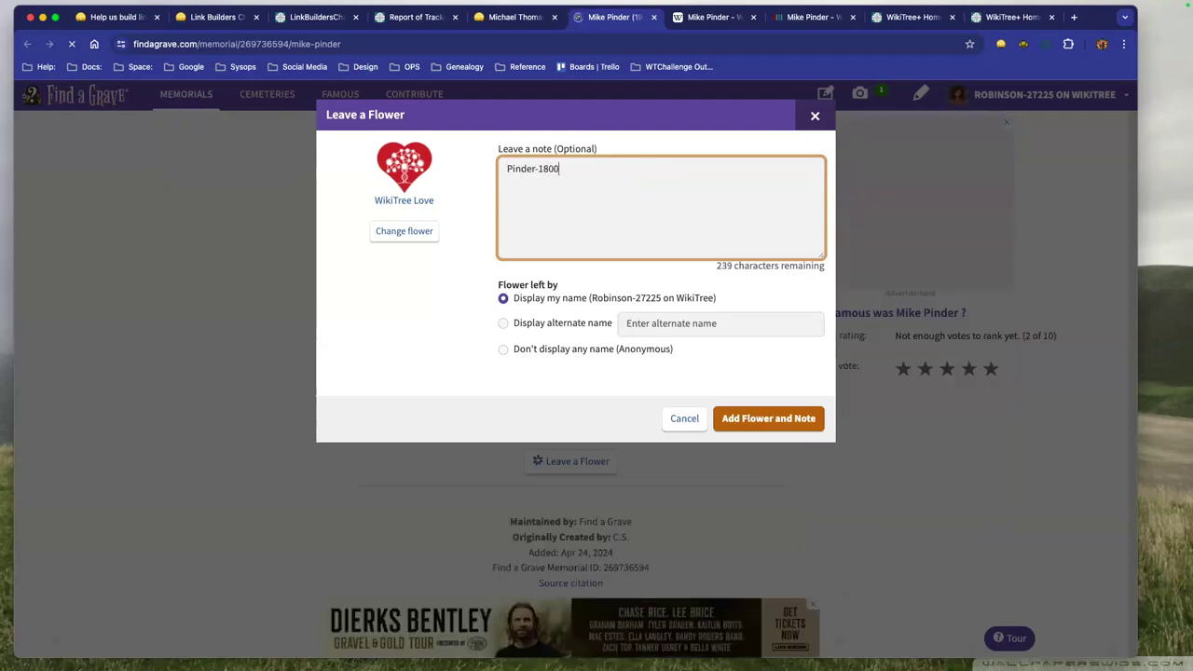
text(ikiTree)
click(743, 428)
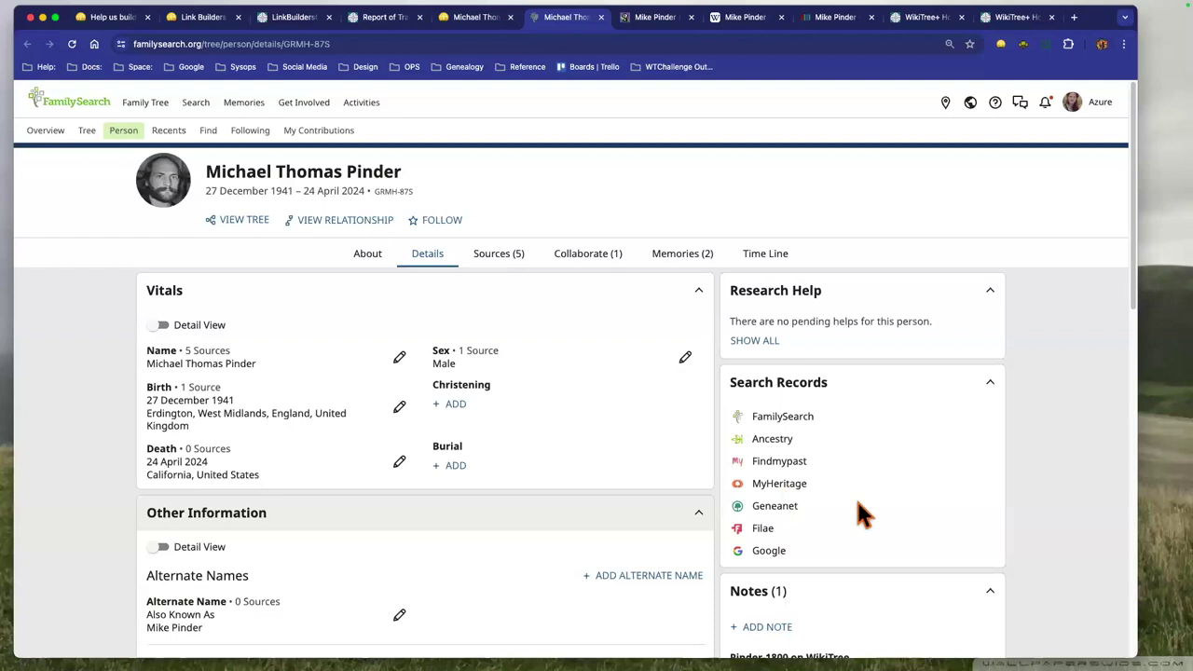
Examine the WikiTree note on Michael Thomas Pinder's FamilySearch person details and in its collaboration section.
scroll(820, 484, down, 3)
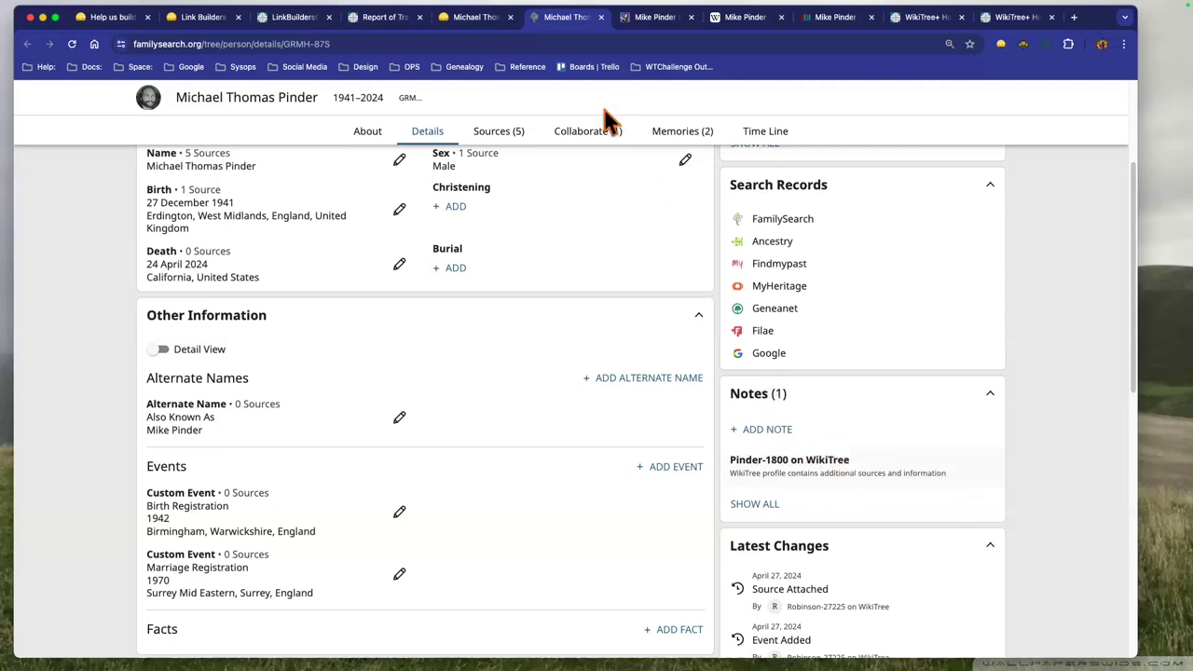
click(596, 140)
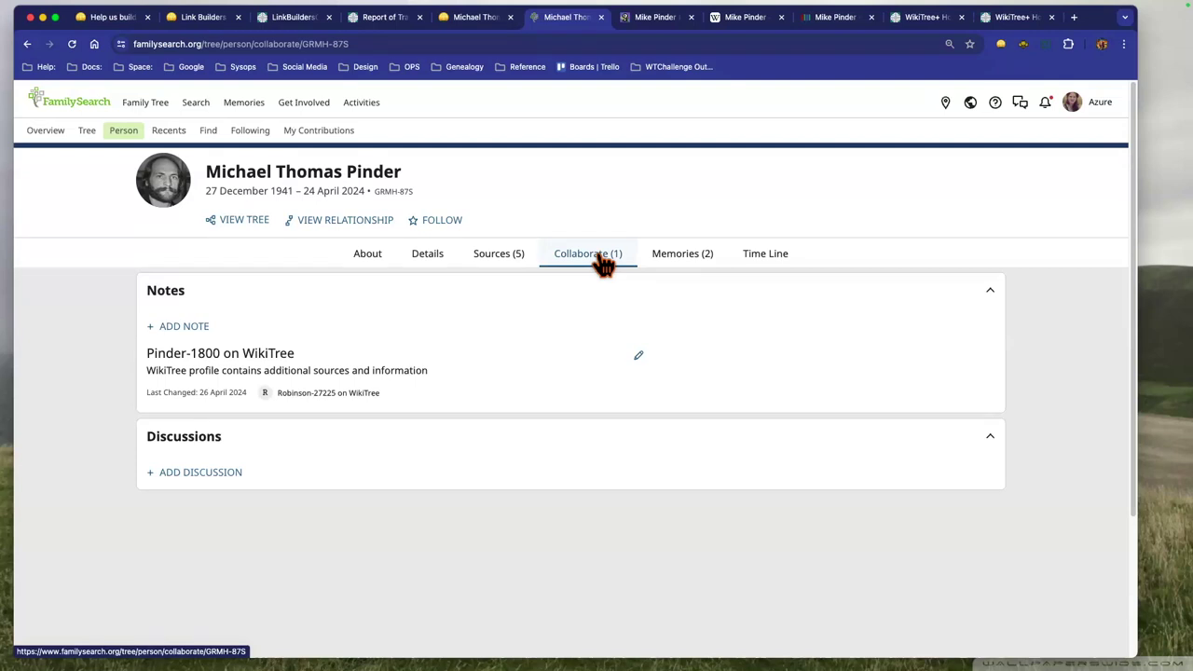
click(373, 257)
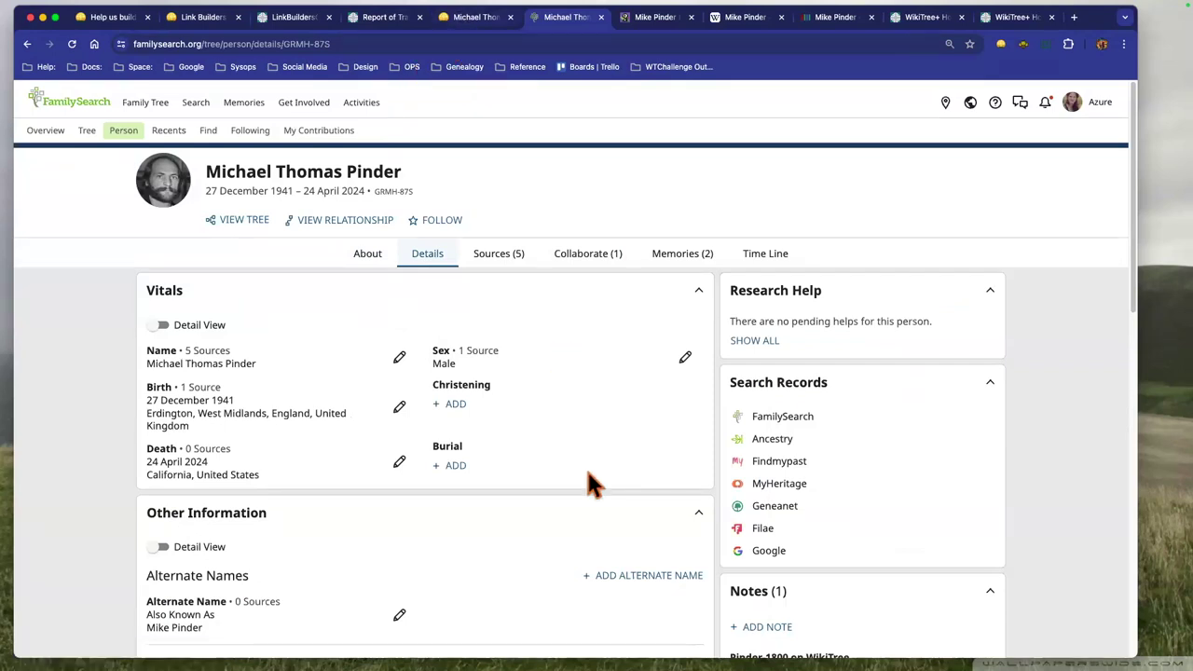
Return to Mike Pinder's WikiTree profile, go to his Ancestry search results and open the England & Wales, Civil Registration Marriage Index record.
key(ctrl+shift+Tab)
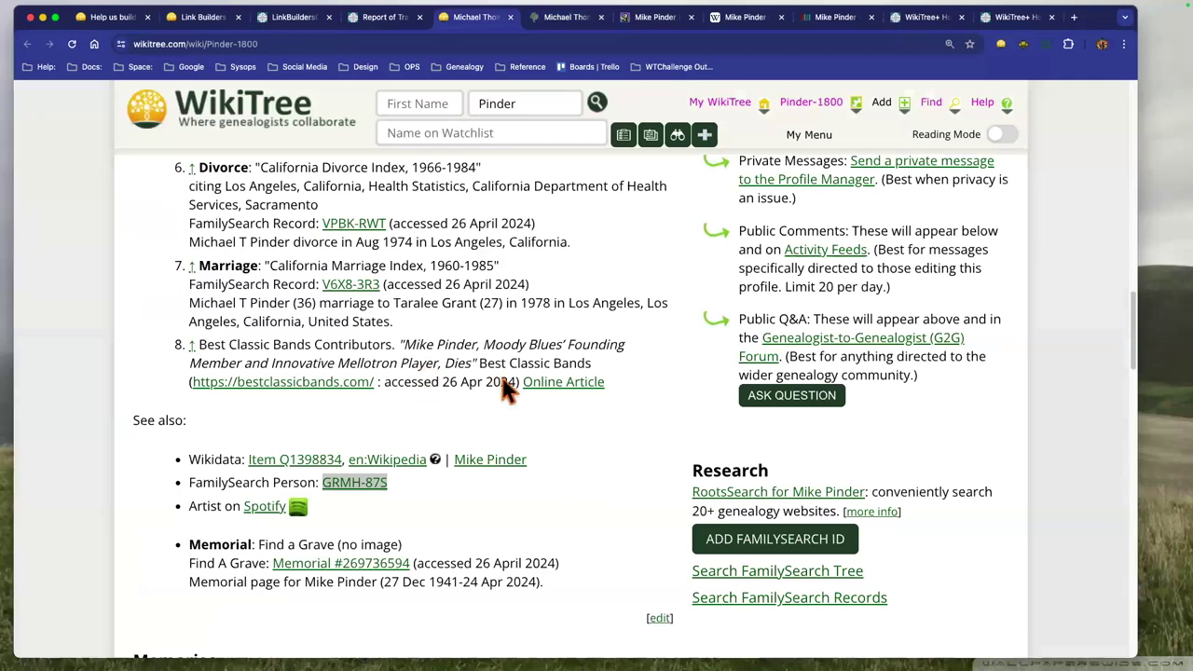
scroll(503, 390, up, 5)
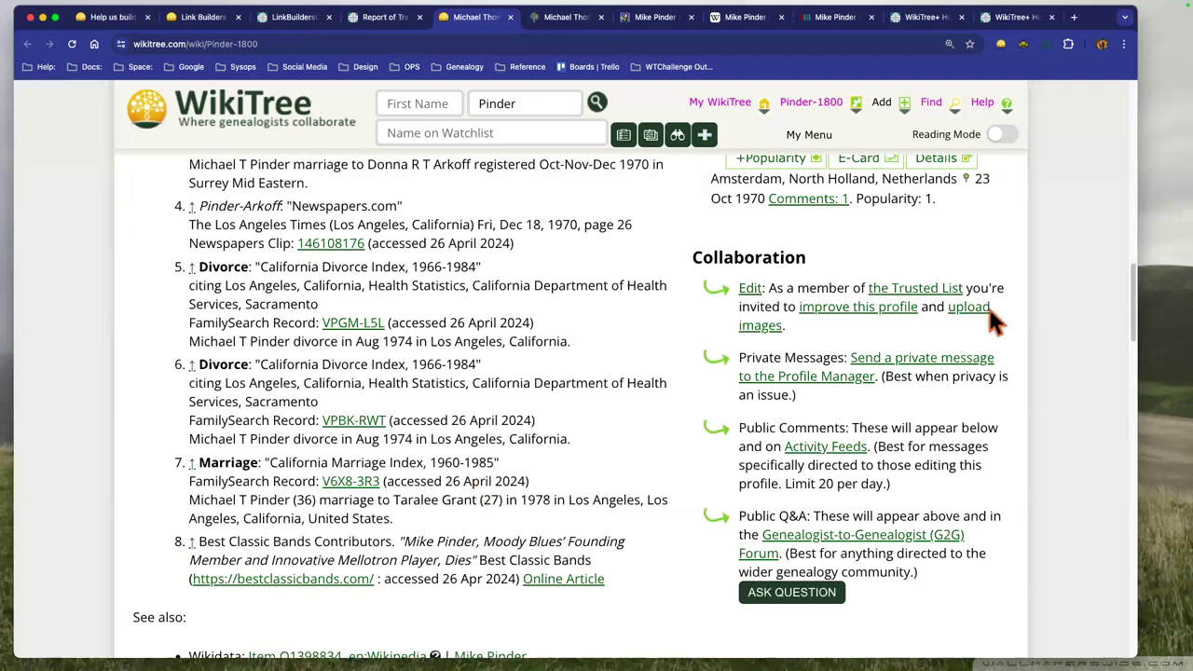
scroll(982, 187, up, 20)
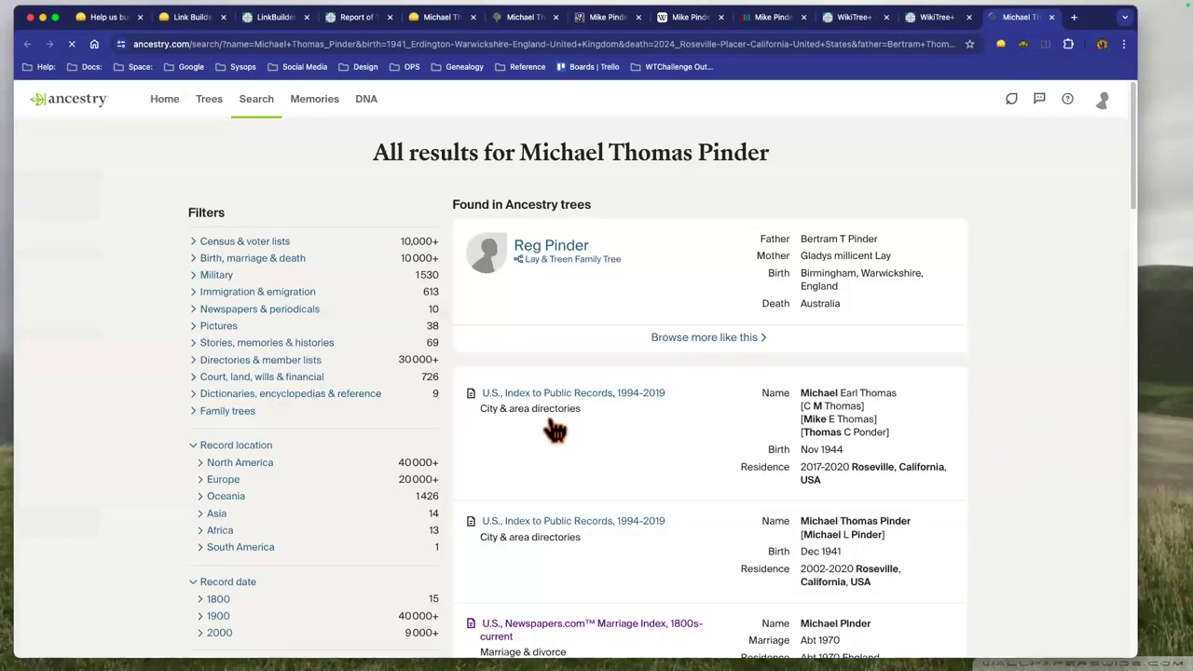
scroll(616, 545, down, 2)
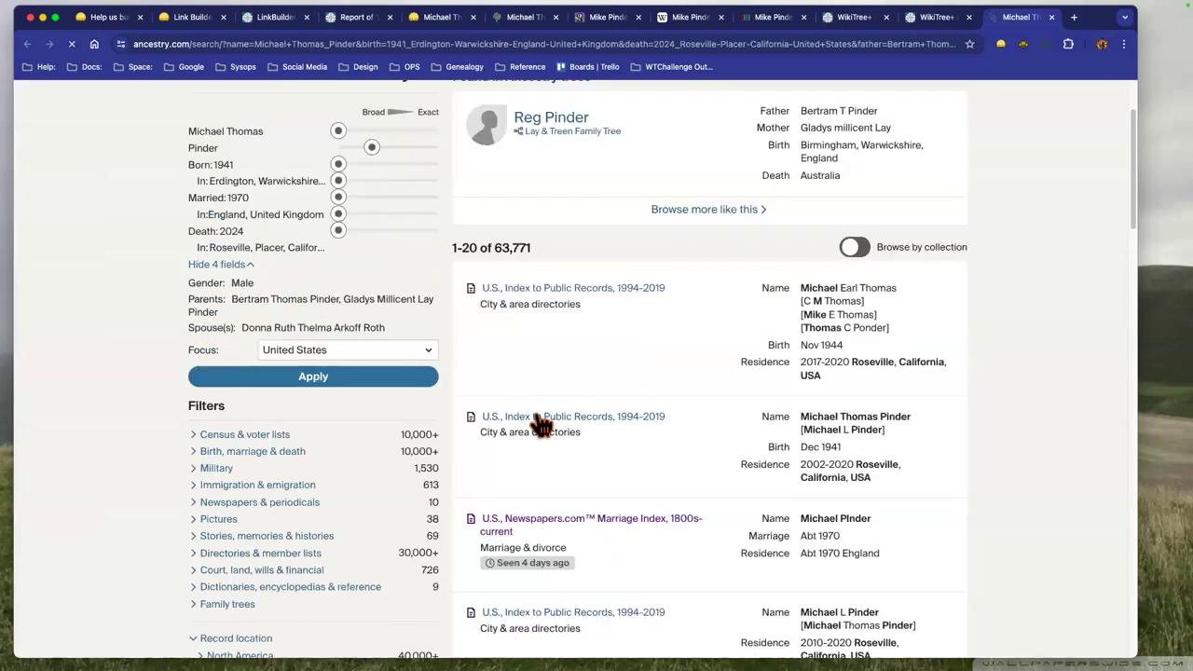
scroll(540, 424, down, 3)
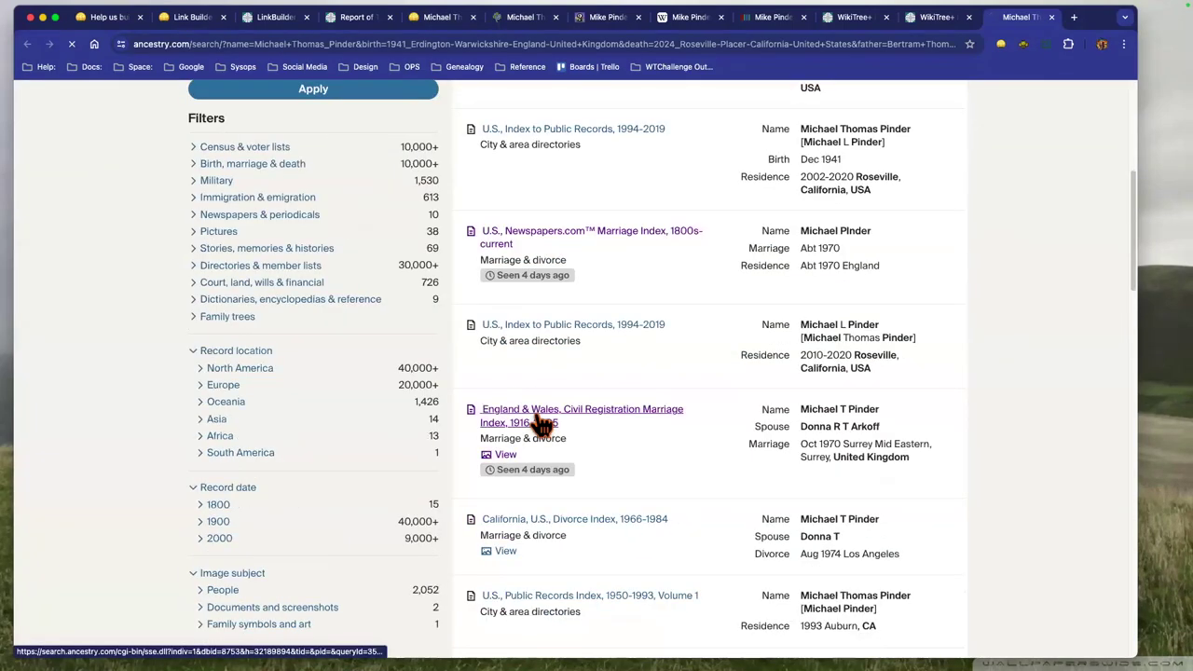
click(540, 421)
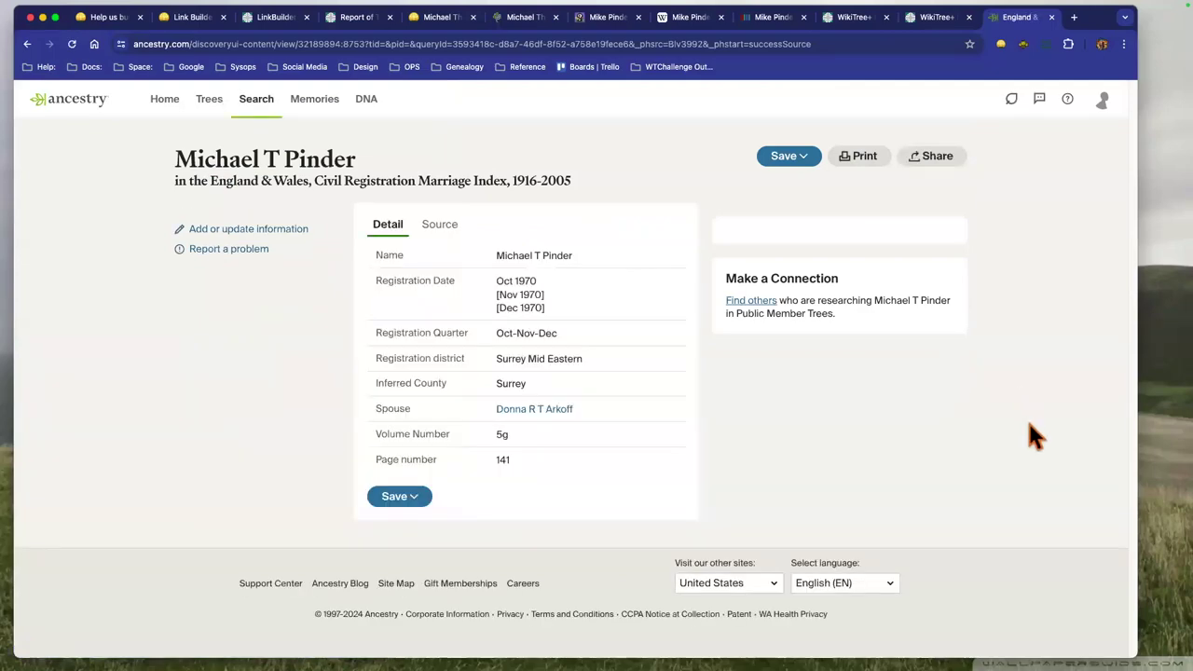
Post the public comment "Pinder-1800 on WikiTree" on the Ancestry marriage record.
scroll(1027, 437, down, 3)
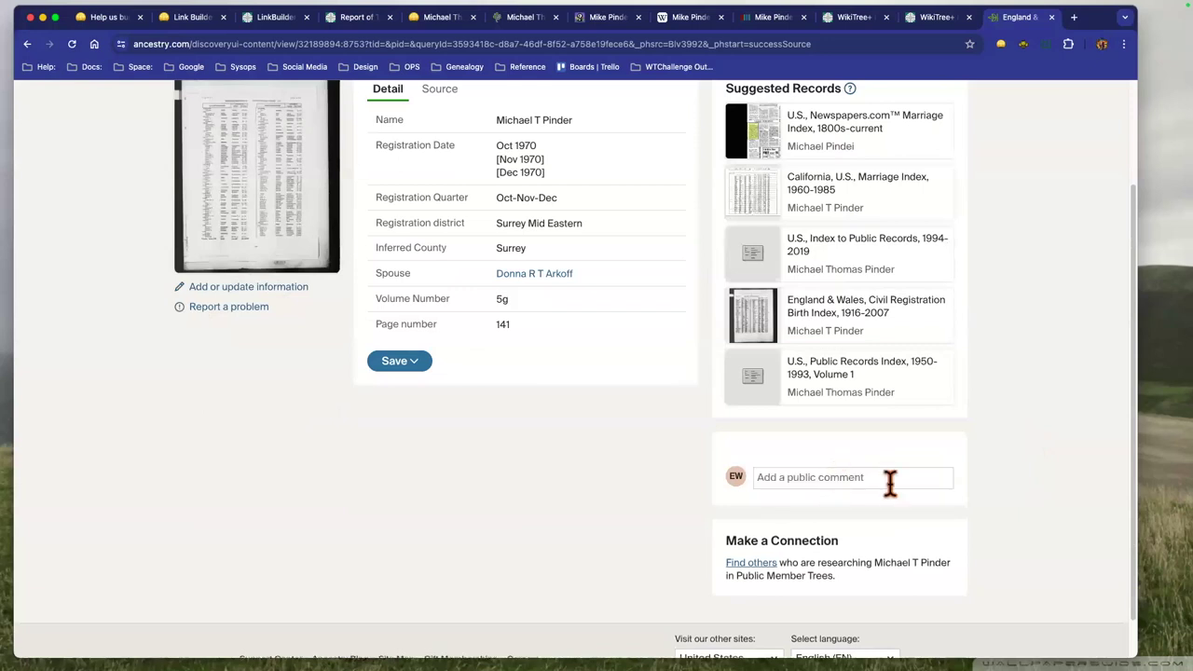
click(960, 490)
key(super+v)
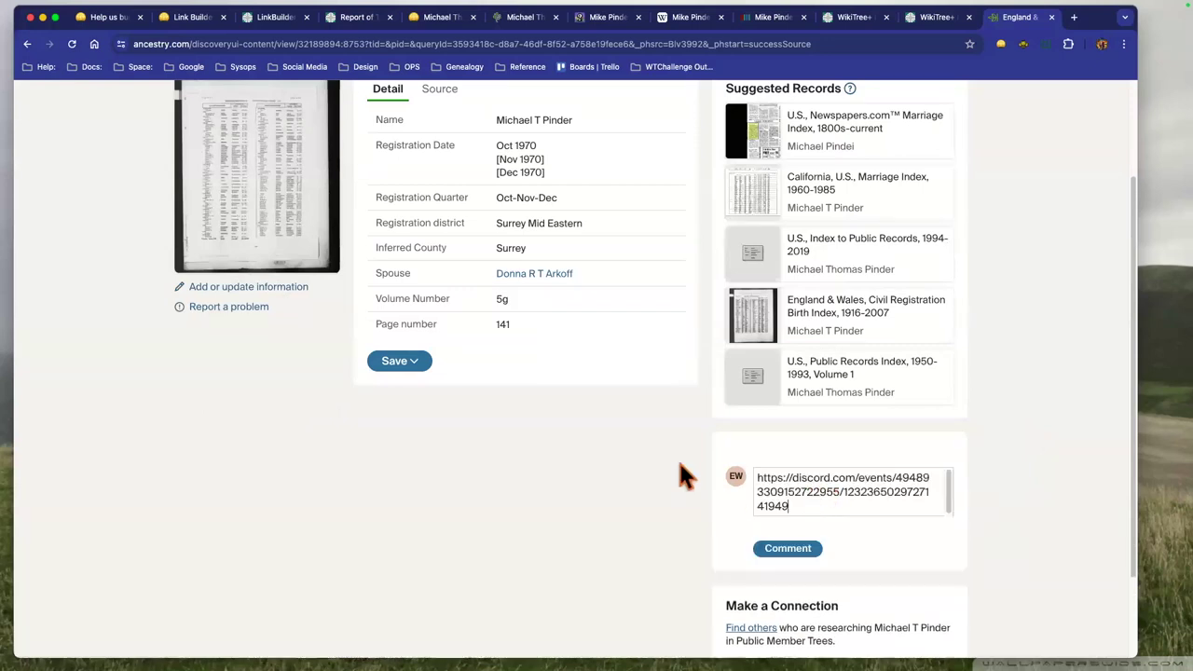
key(super+a)
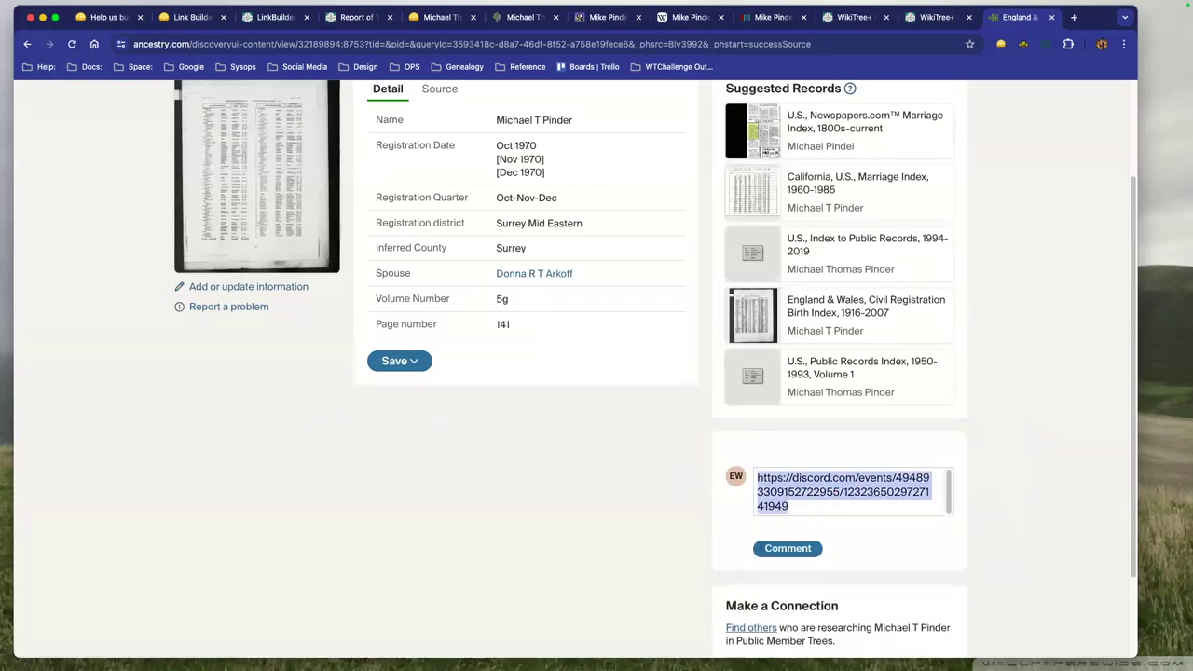
text(Pindd)
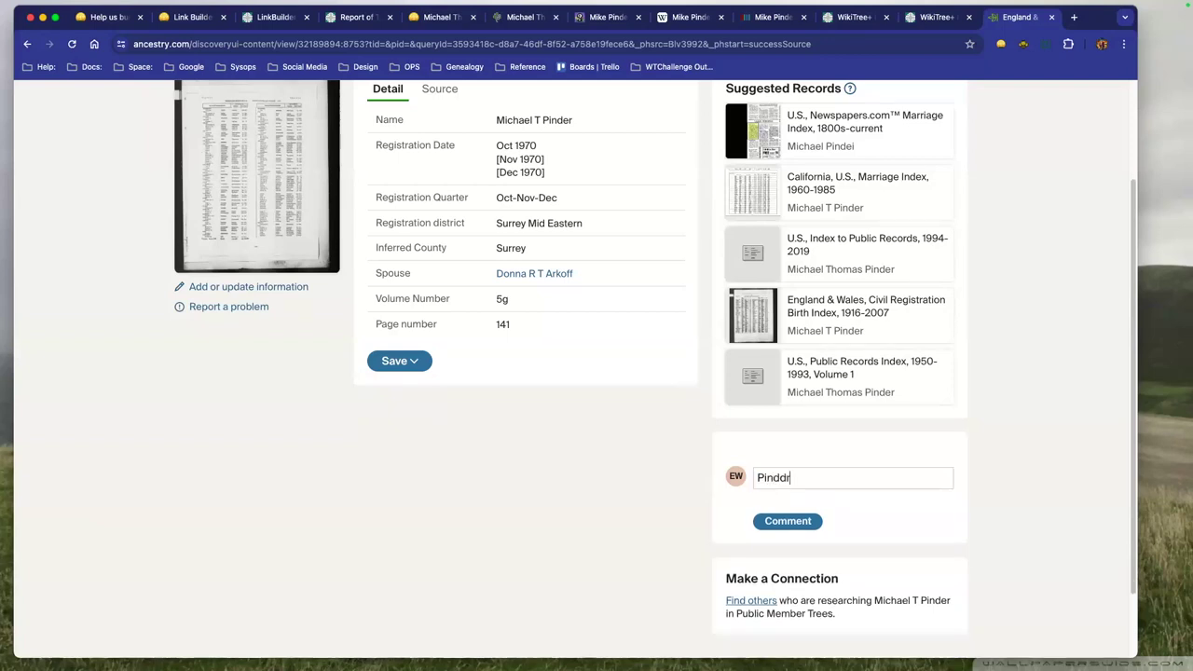
key(BackSpace)
text(er-1800 on WikiTree)
scroll(571, 323, up, 2)
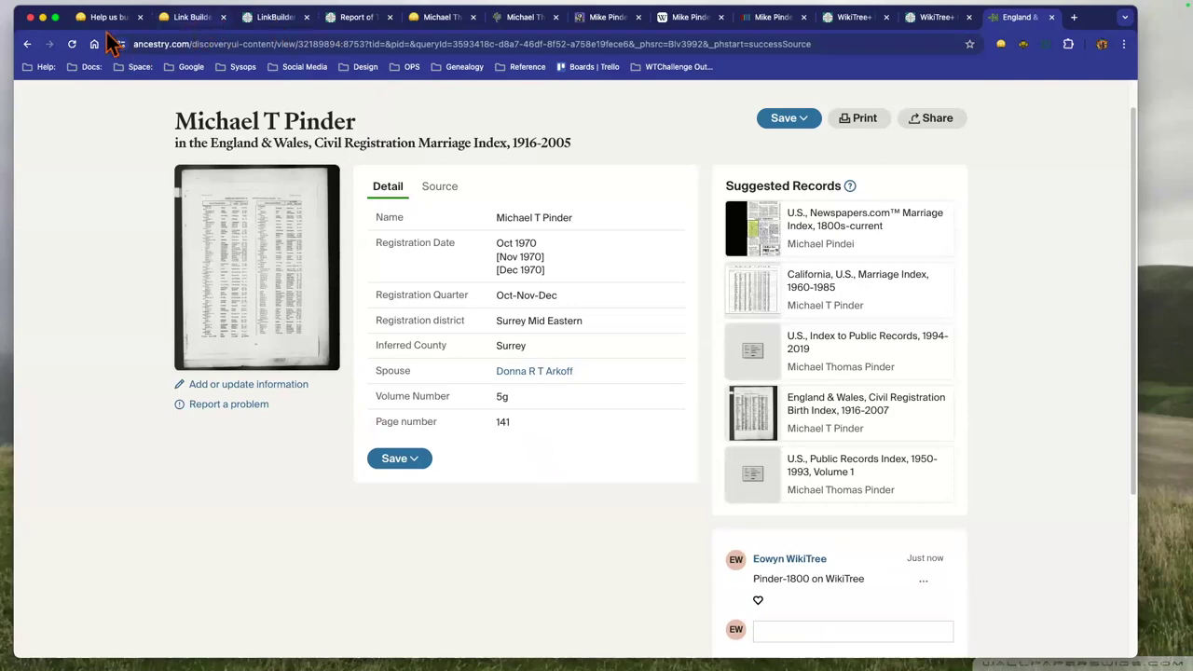
Go back to the Link Builders Challenge G2G post and review its suggested external sites, including Tardis Wiki and IMDb.
key(super+2)
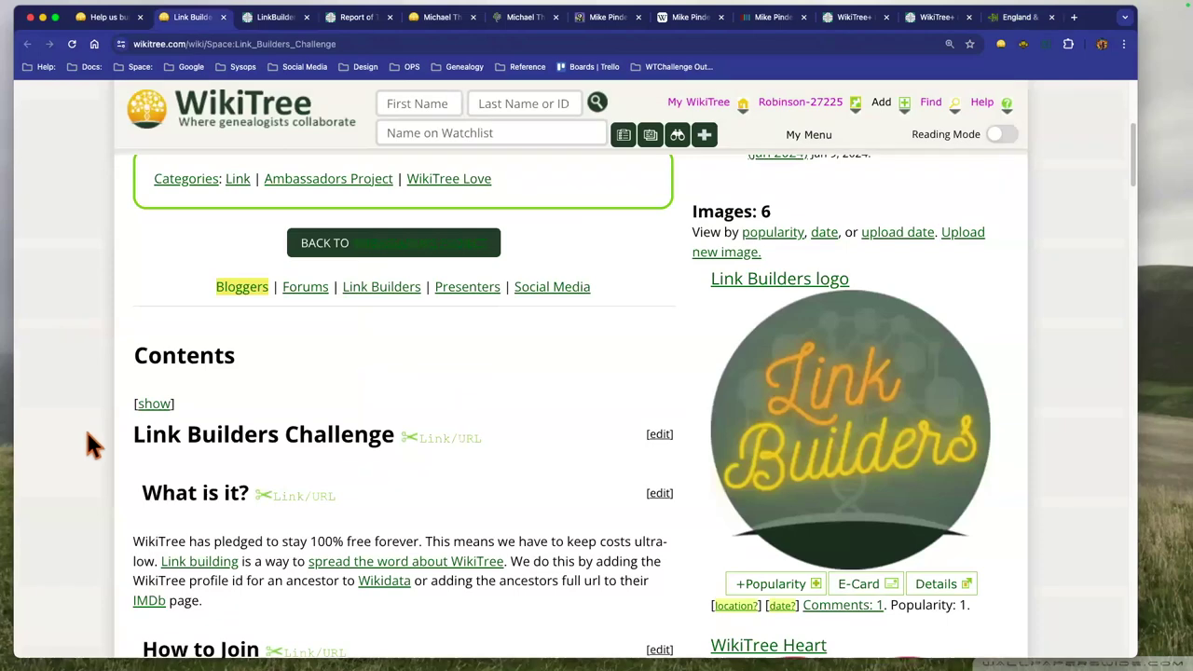
key(super+1)
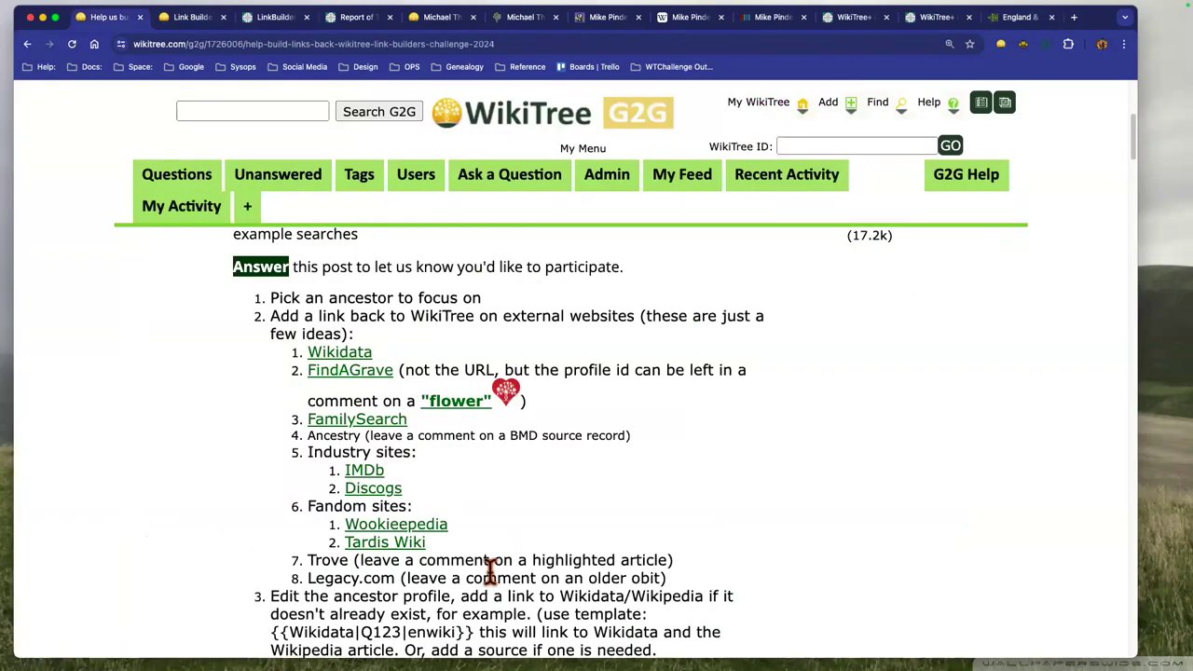
drag(341, 542, 511, 545)
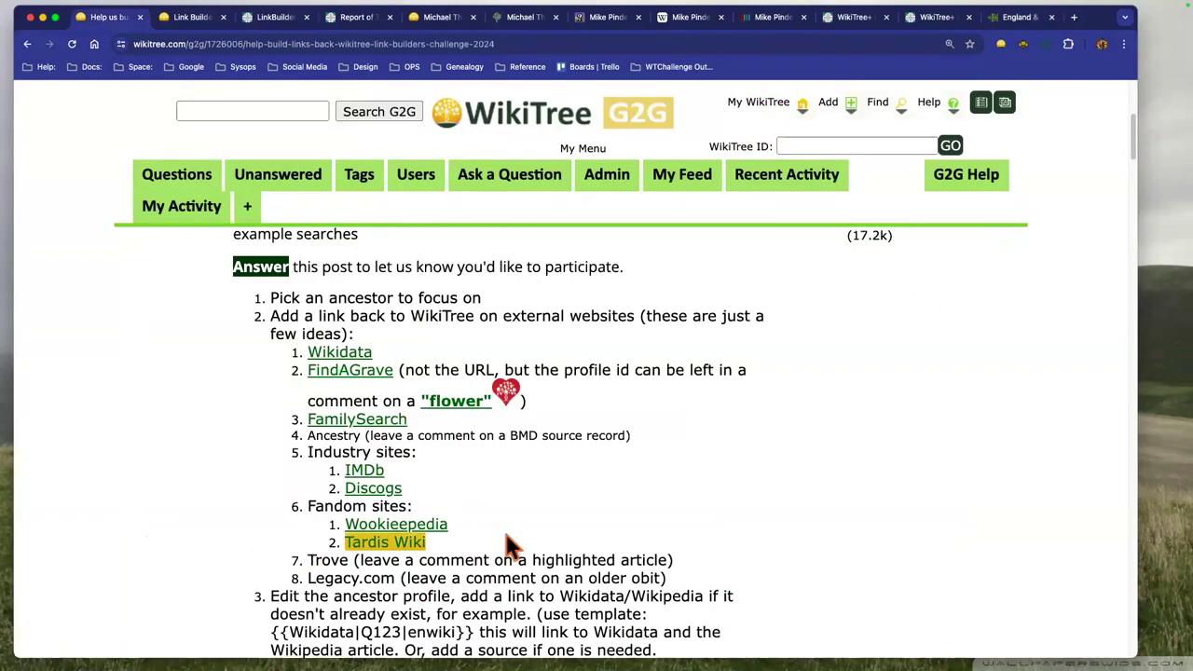
click(510, 545)
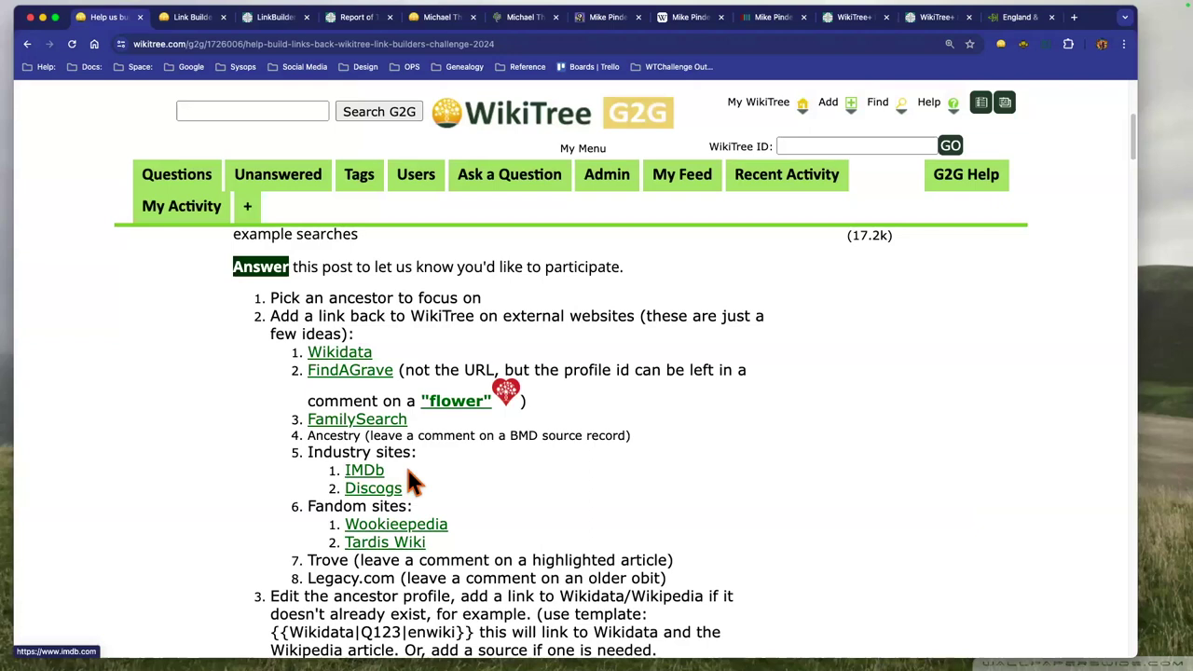
double_click(375, 471)
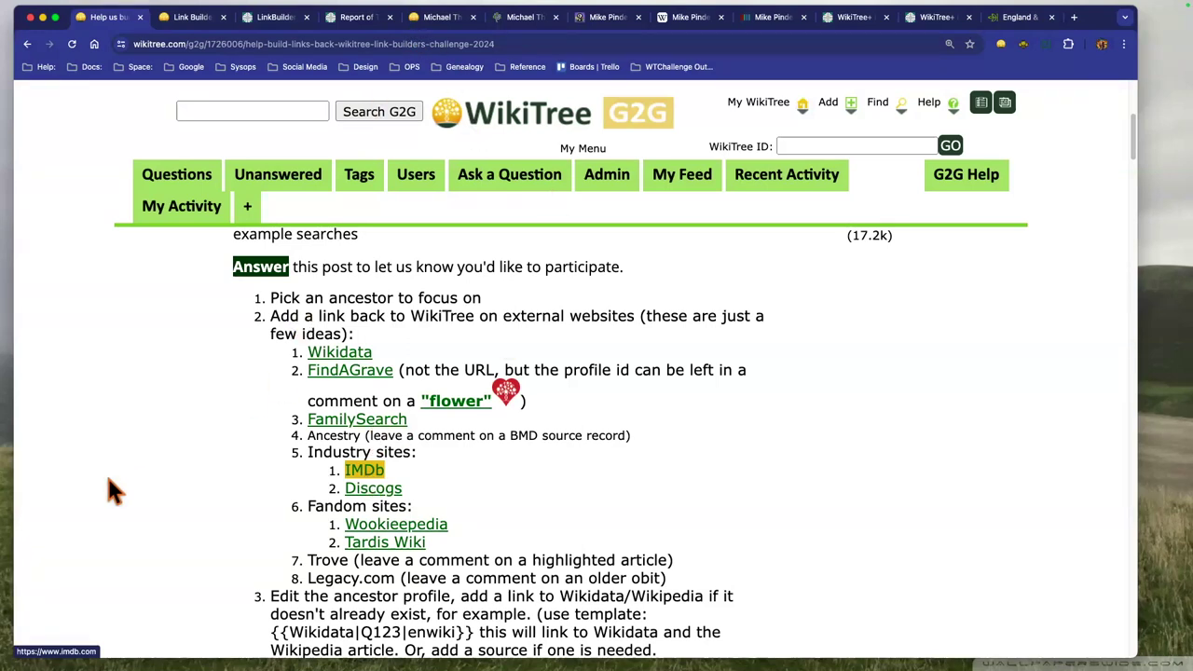
Return to Mike Pinder's WikiTree profile and open his IMDb page from the Singer Profile source link.
key(super+5)
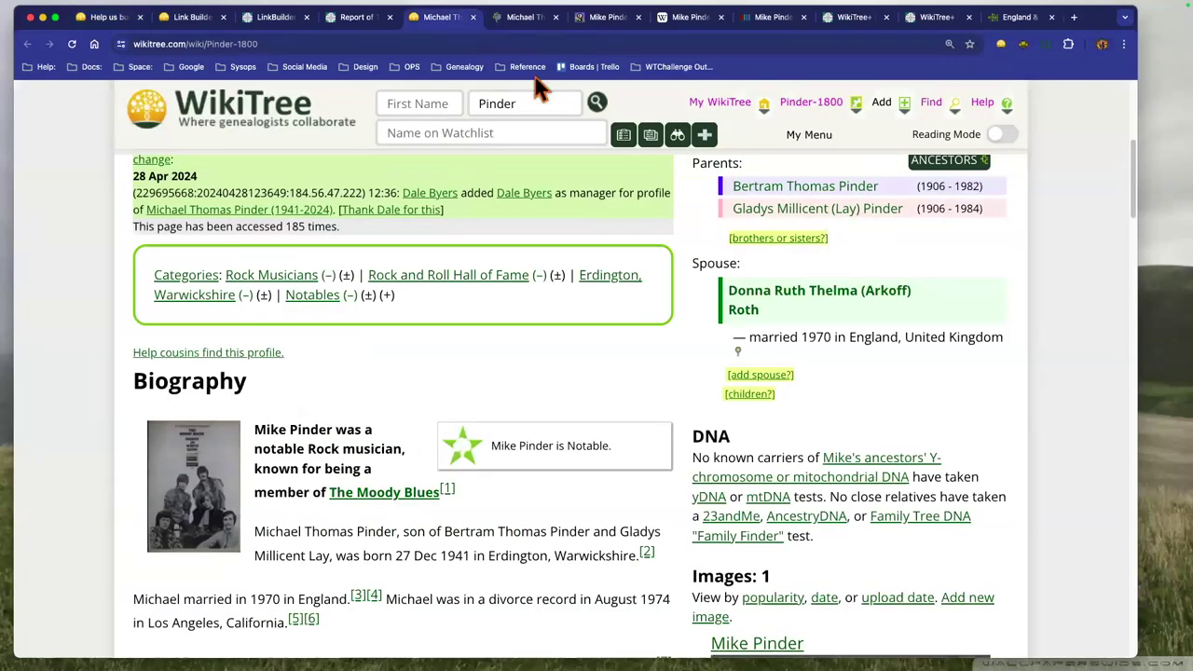
scroll(420, 512, down, 5)
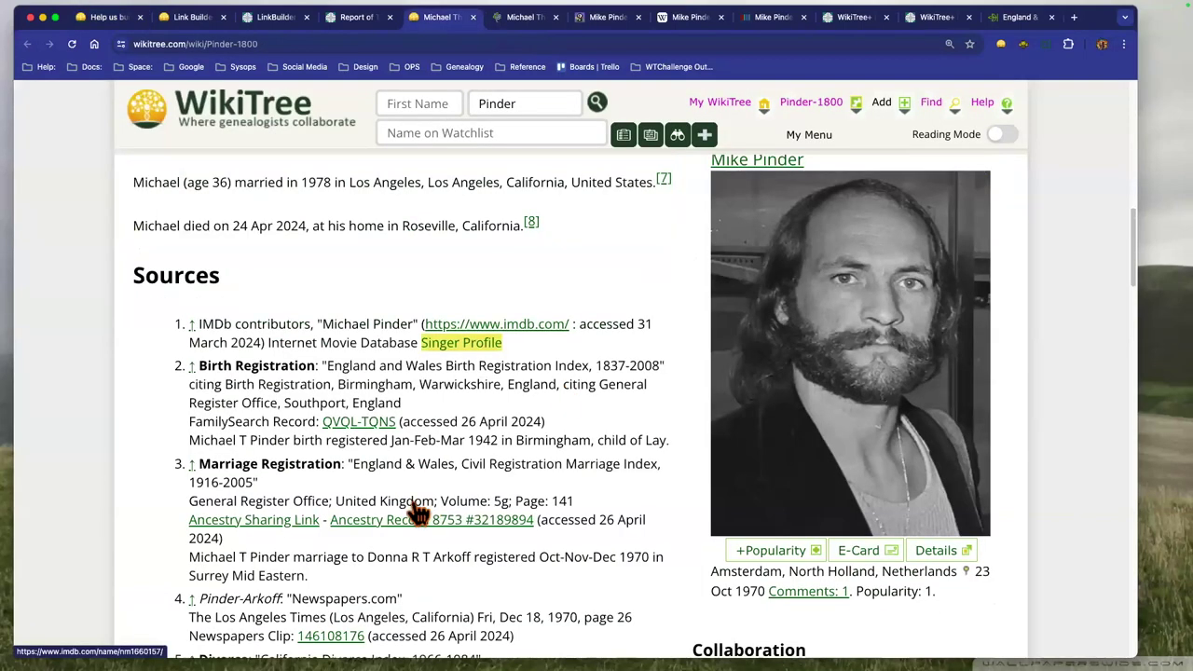
click(417, 416)
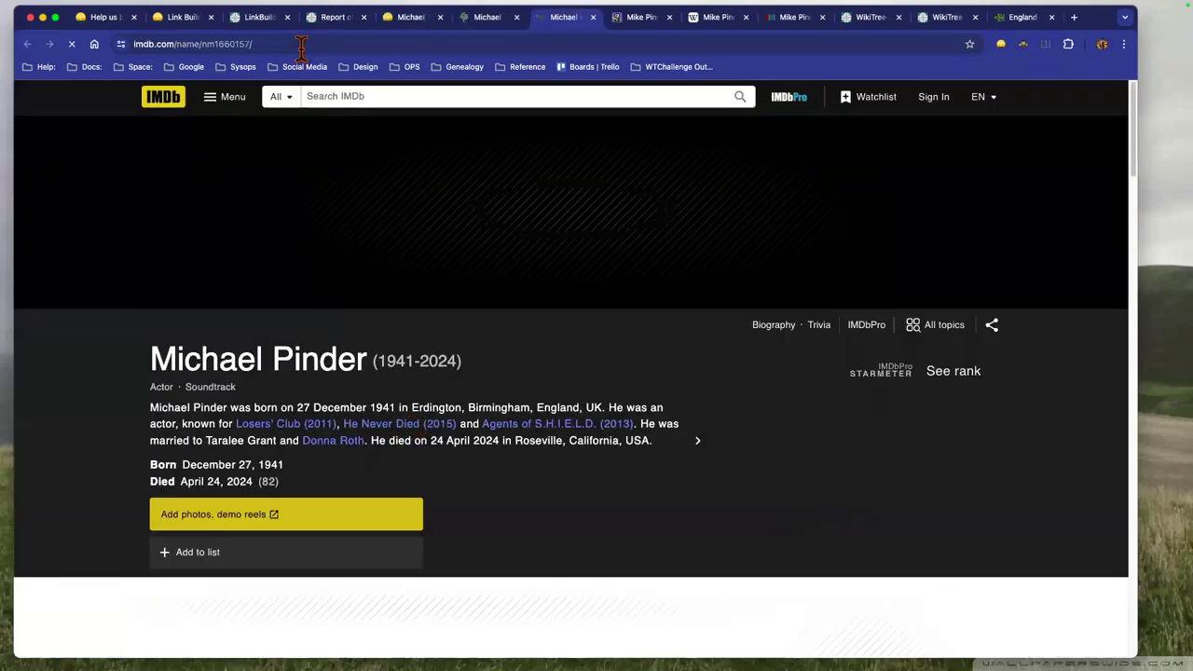
scroll(570, 373, down, 4)
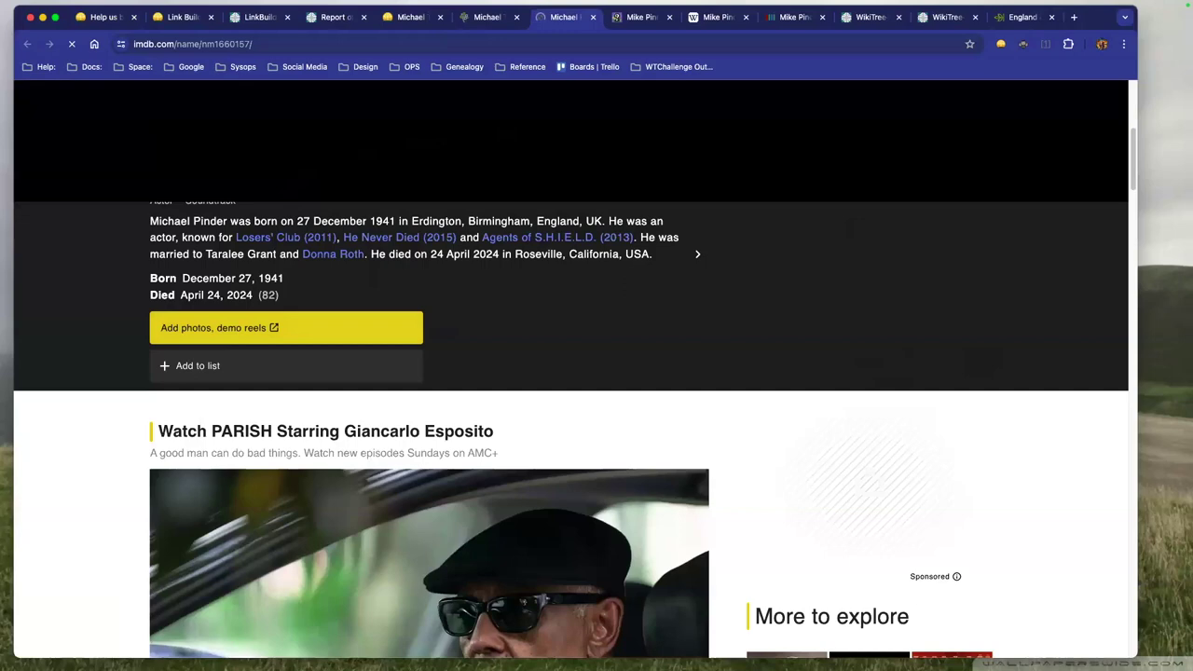
key(super+l)
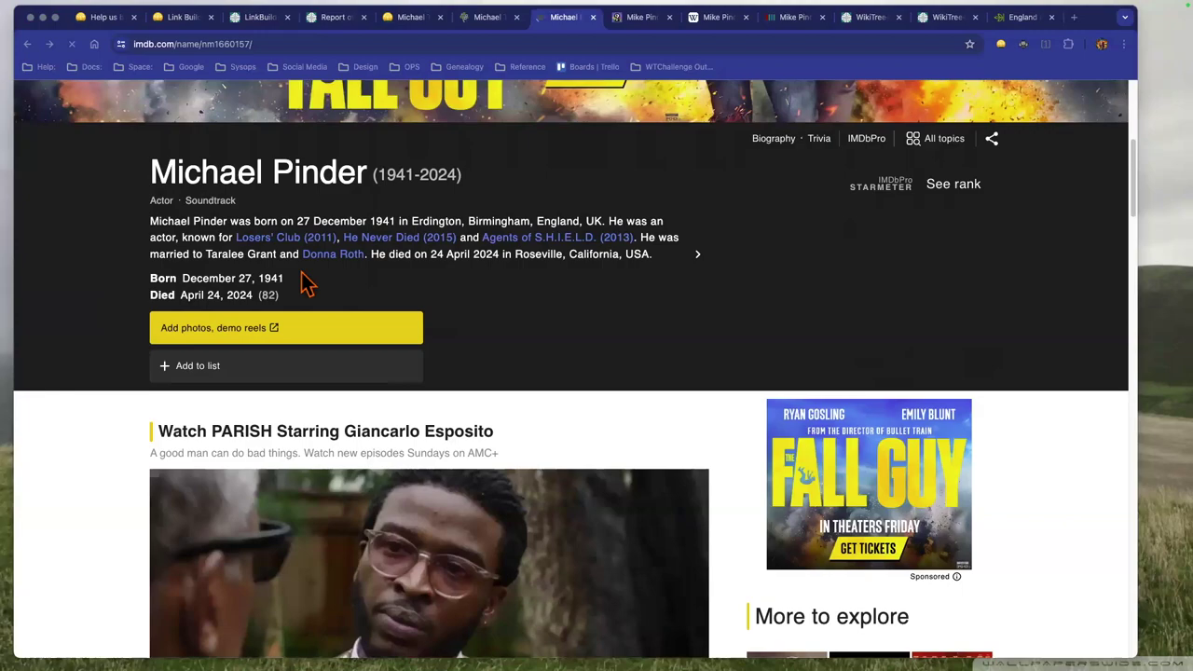
Switch to the IMDb contributor window, set Miscellaneous under Links to Other Sites to Add 1 item and continue.
key(super+grave)
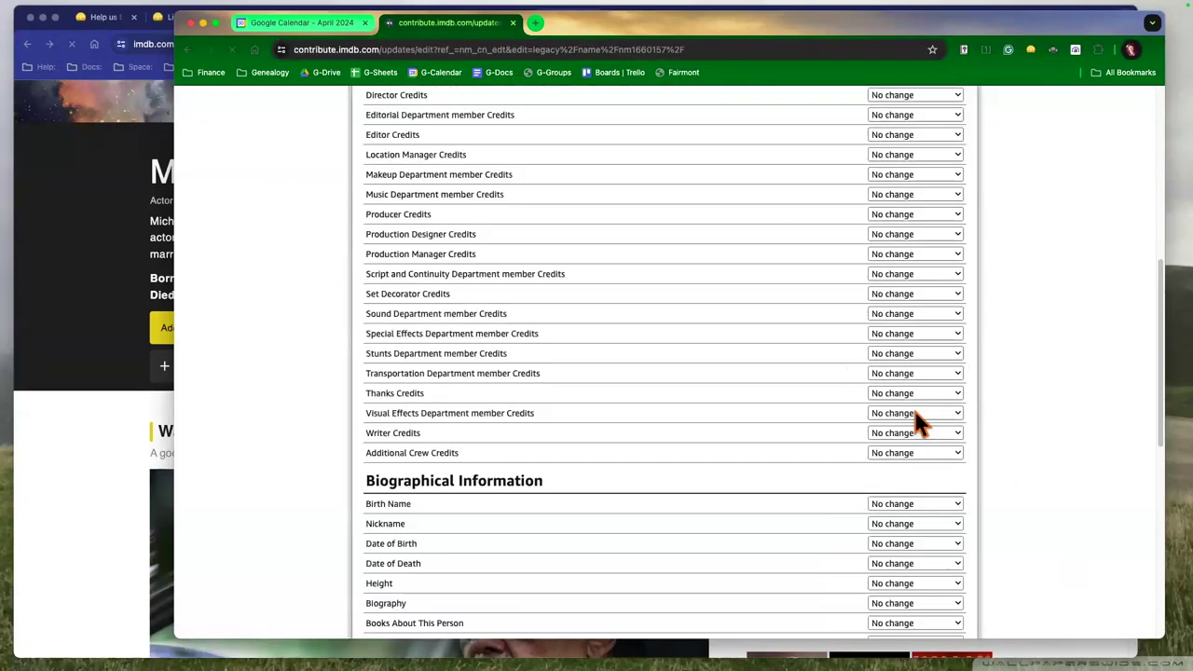
scroll(914, 410, down, 5)
click(913, 384)
click(894, 410)
click(402, 536)
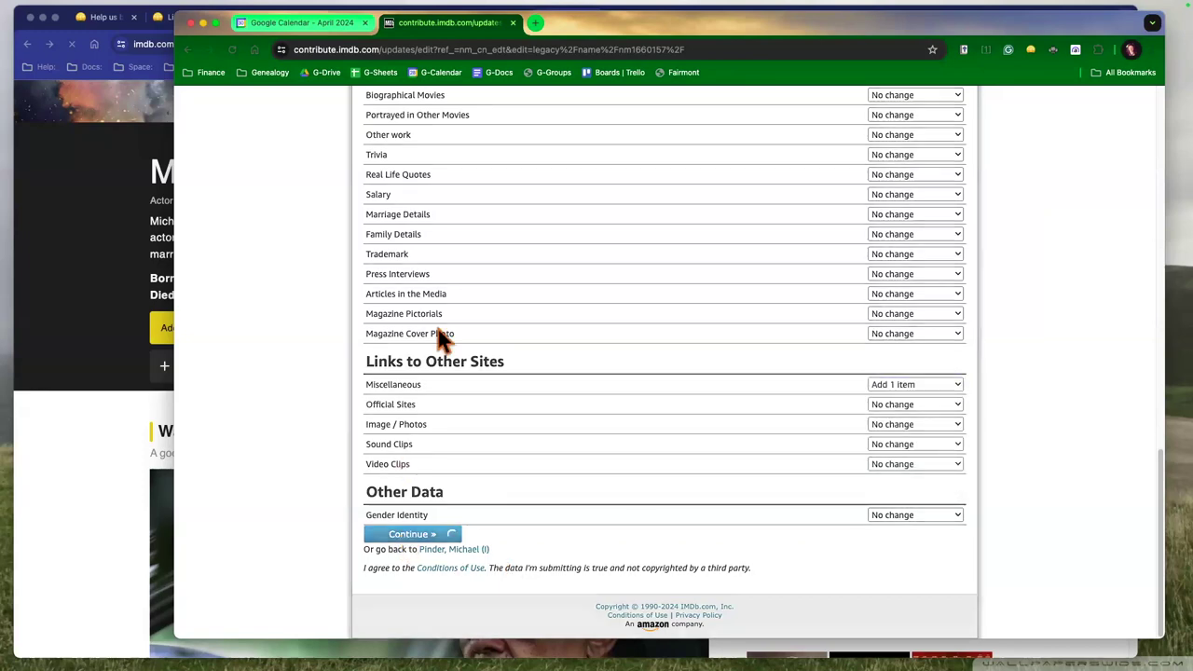
click(566, 313)
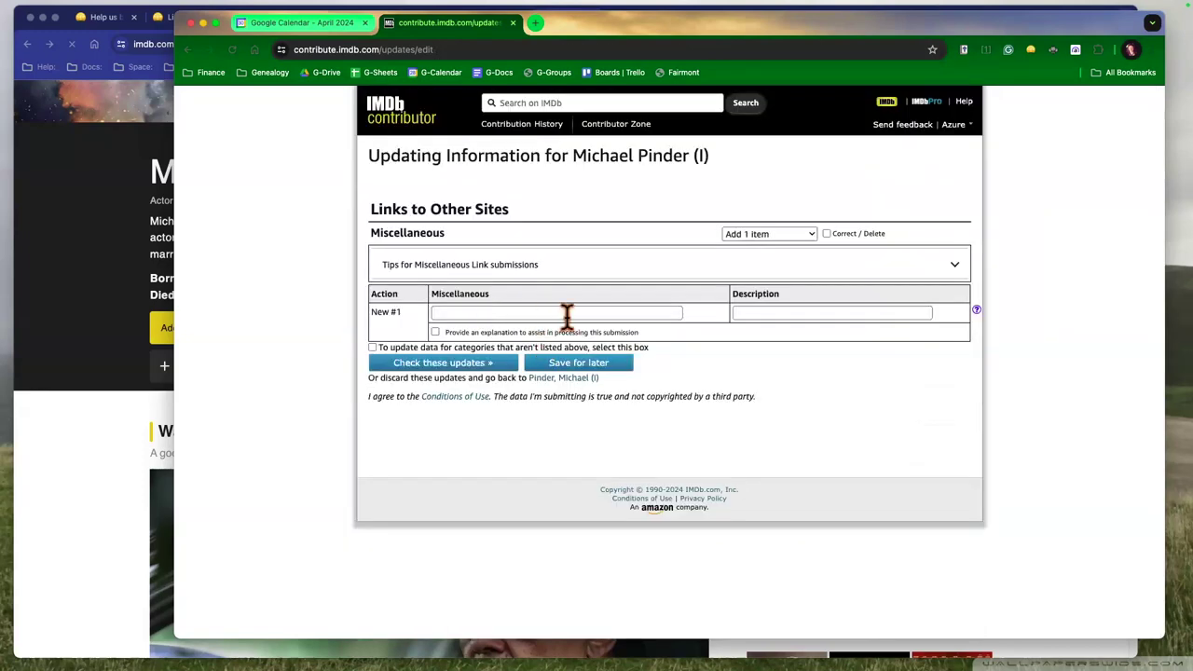
text(https://www.wikitree.com/wiki/Moffett-326)
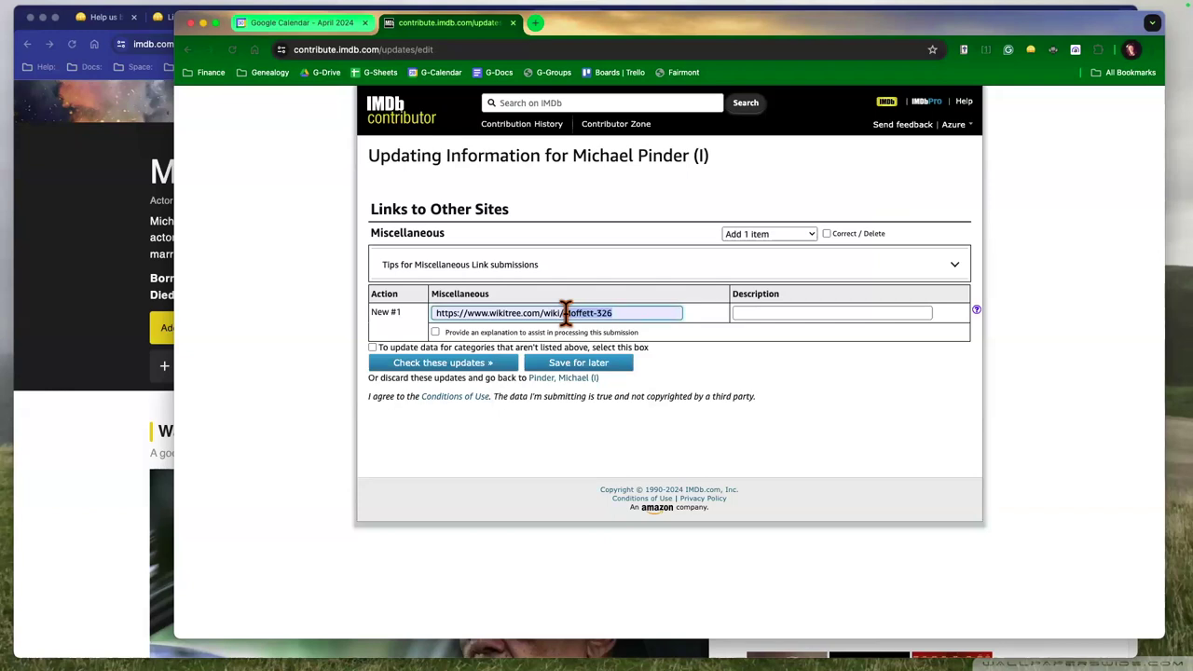
text(Pinder)
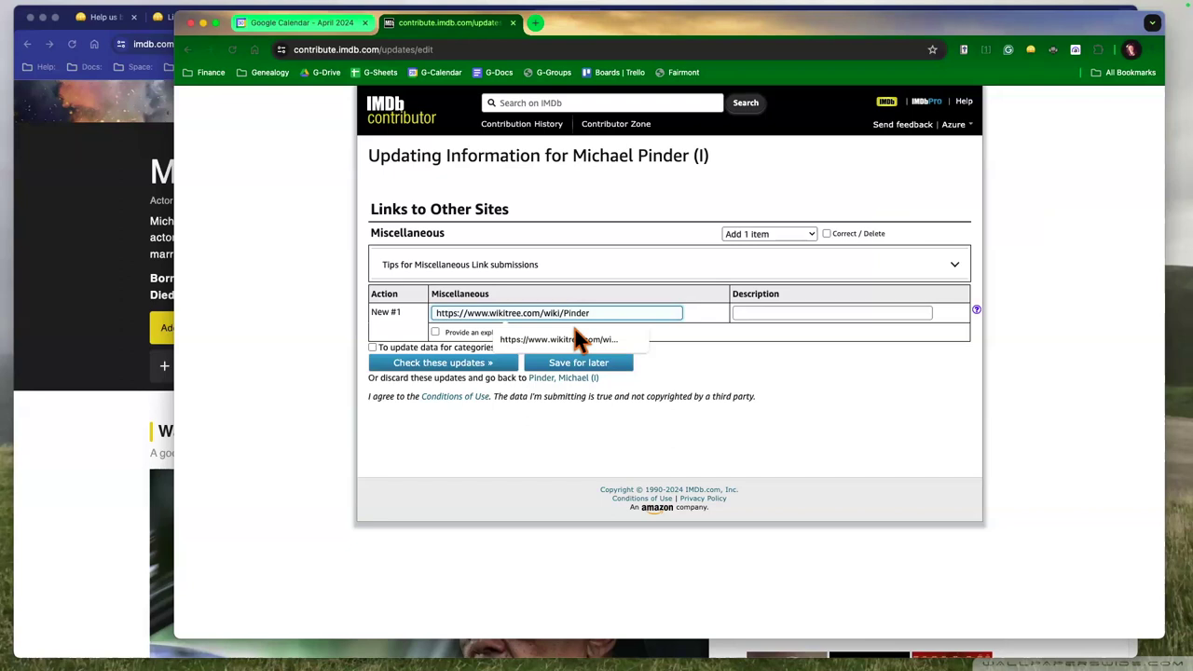
text(-1800)
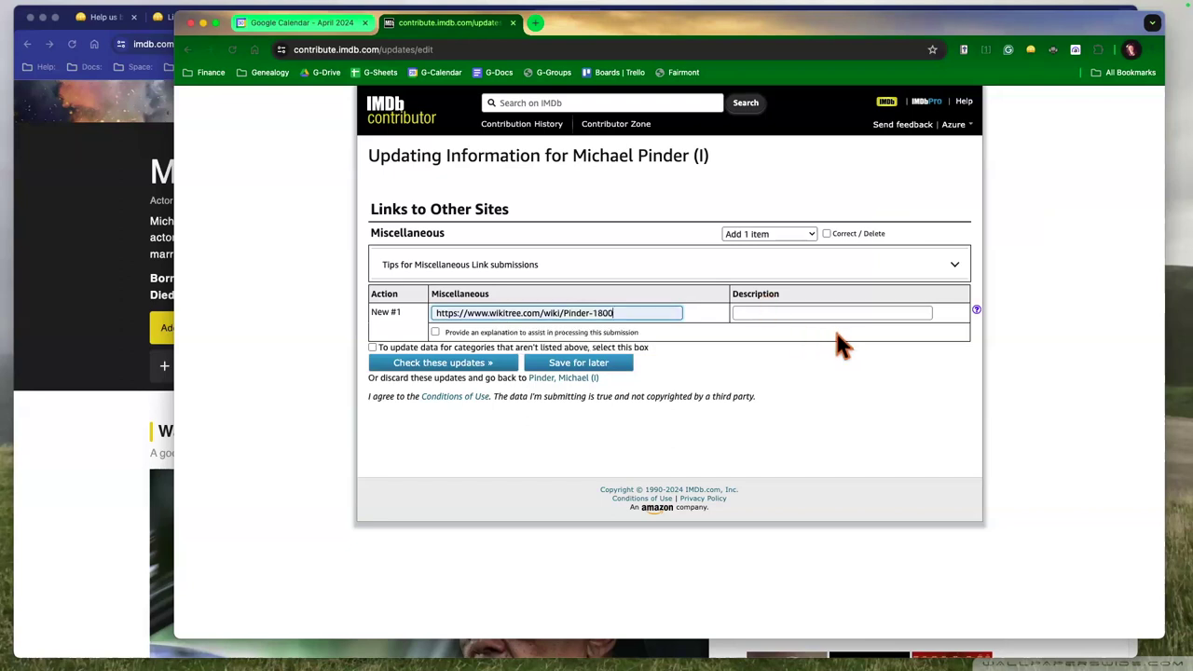
Describe the new link as "The Genealogy of Mike Pinder" and have the updates checked.
click(809, 312)
text(The Genealogy of )
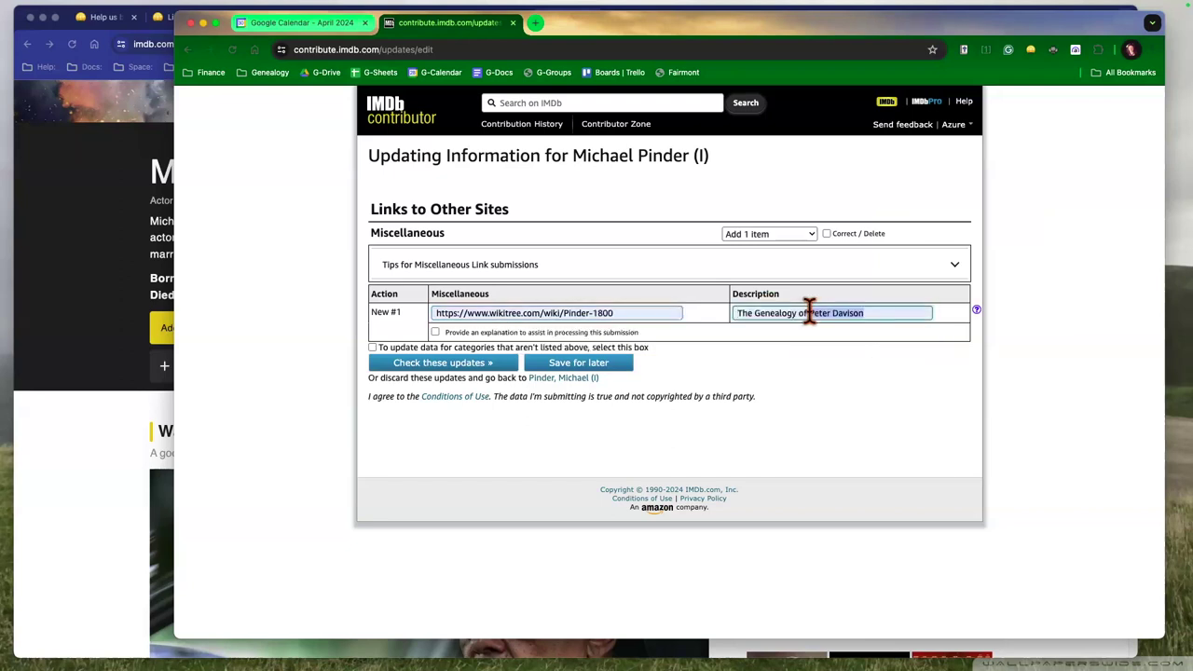
text(Mike)
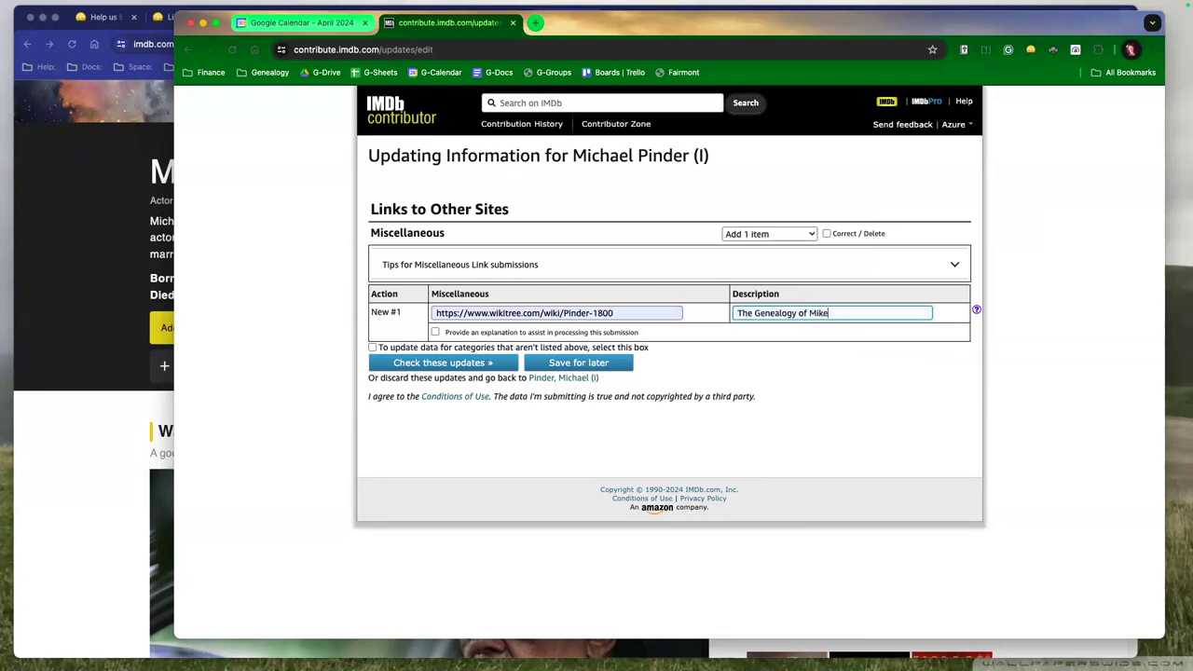
text( Pinder)
click(439, 369)
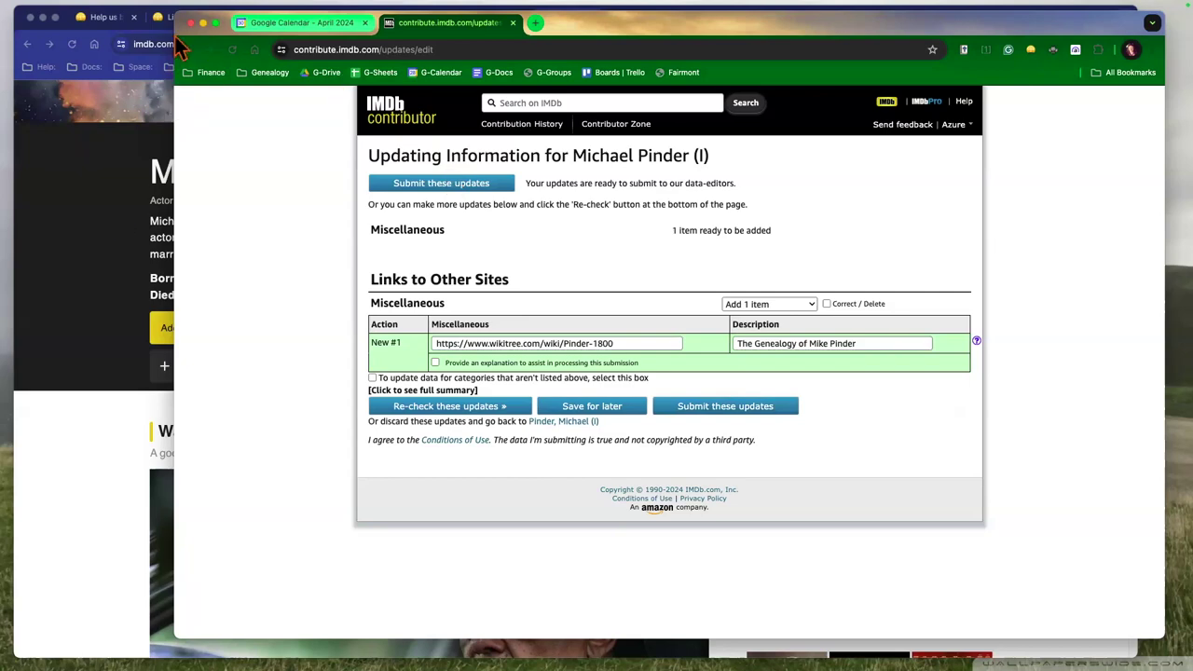
Switch back to the WikiTree browser window and read the profile-editing and challenge tracker instructions in the Link Builders G2G post.
click(113, 39)
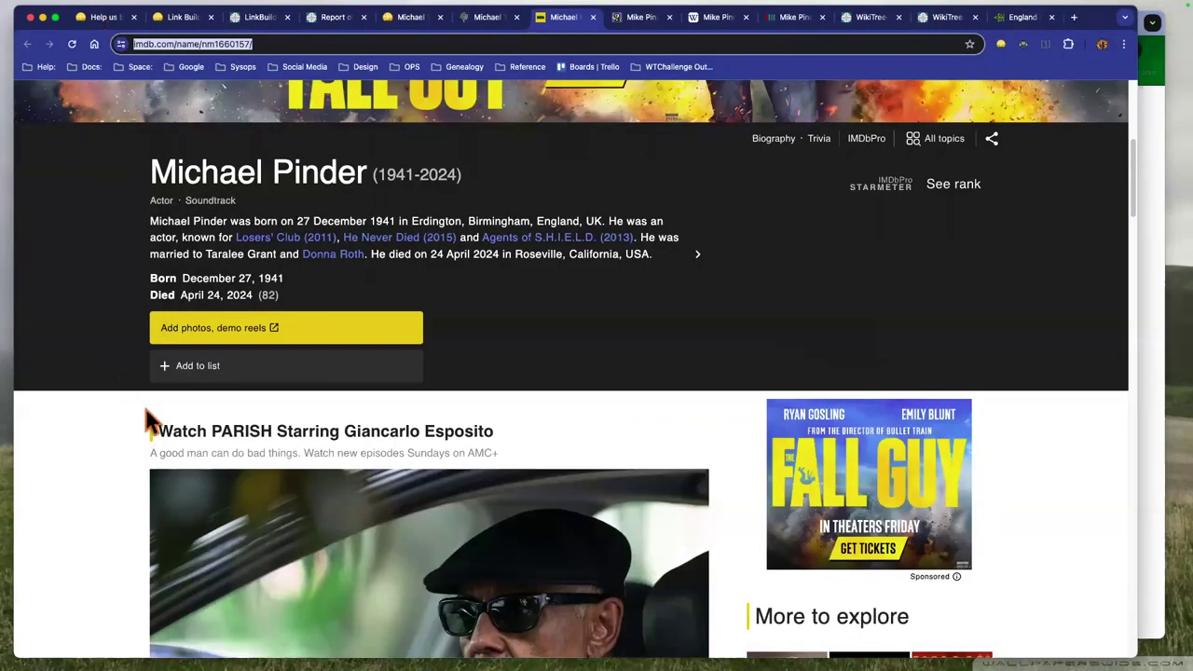
key(super+1)
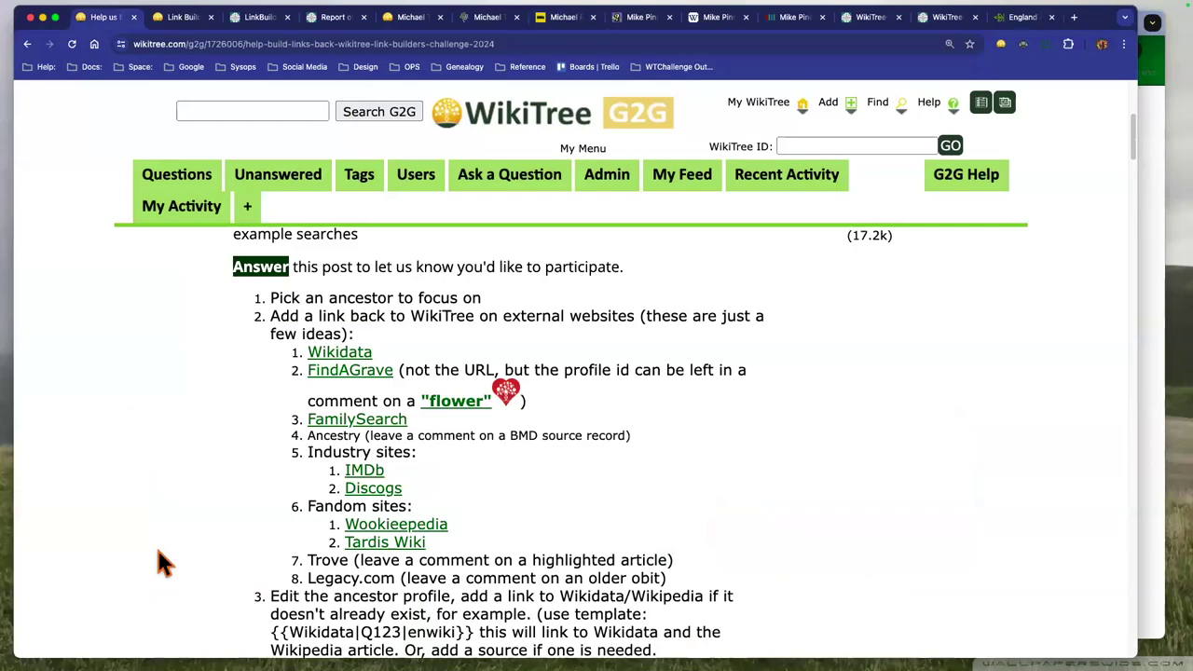
scroll(197, 456, down, 3)
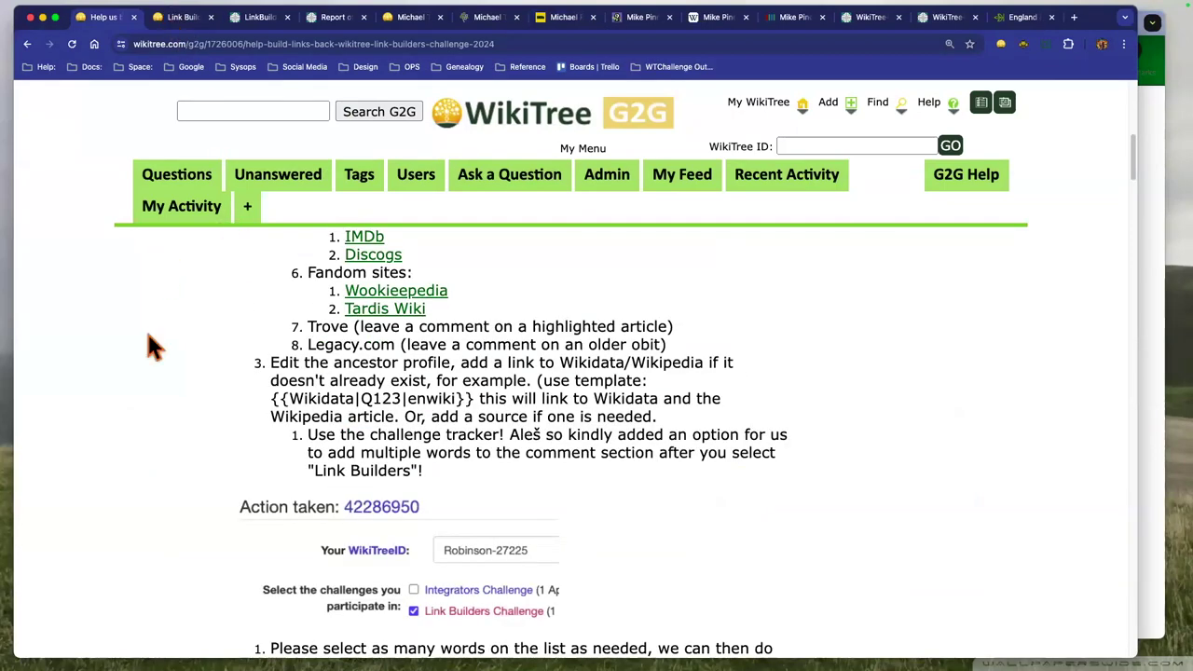
Open the Link Builders Challenge space page and review its list of external sites and the Notes on how to comment on each.
key(super+2)
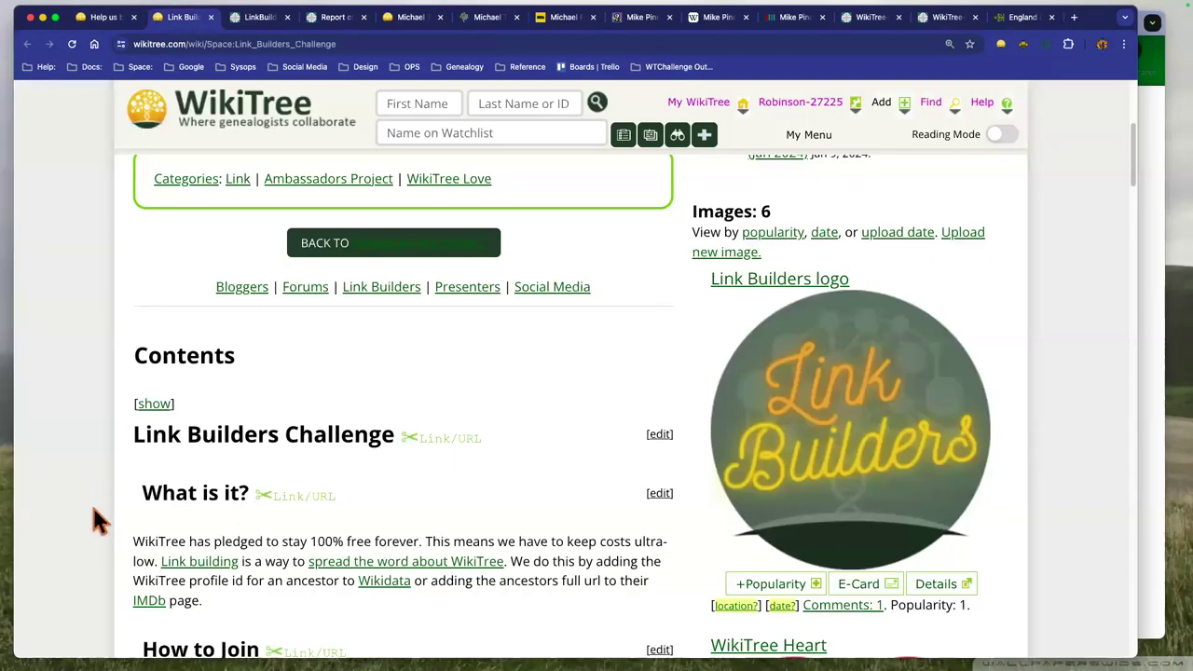
scroll(91, 505, down, 1)
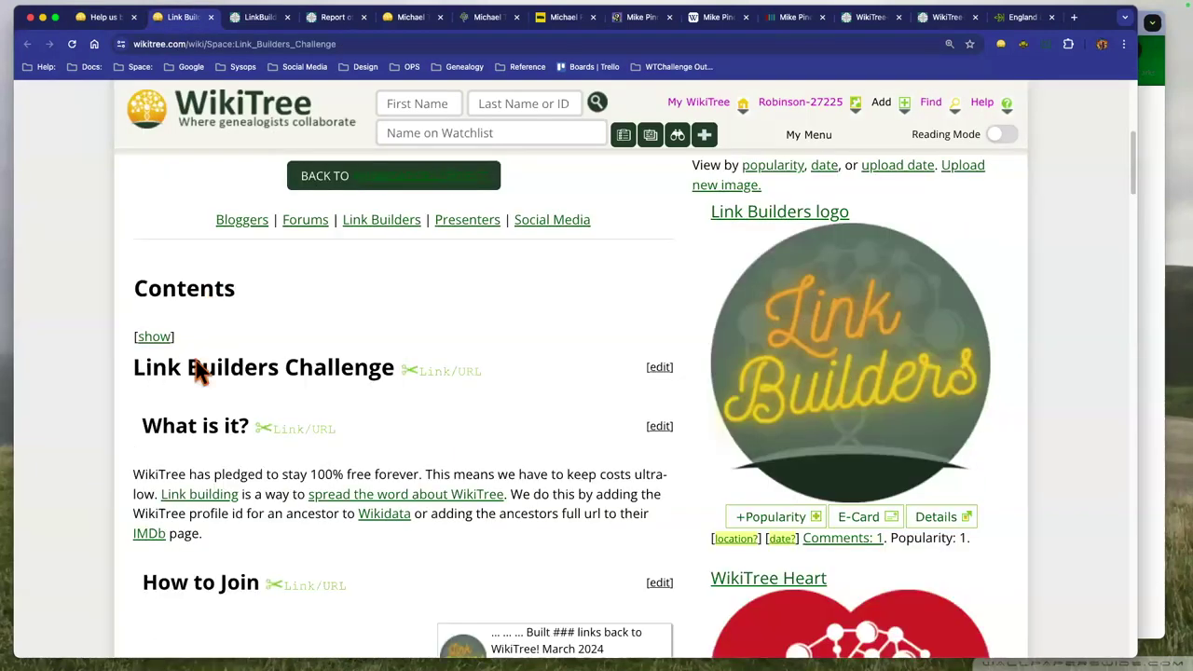
scroll(233, 428, down, 10)
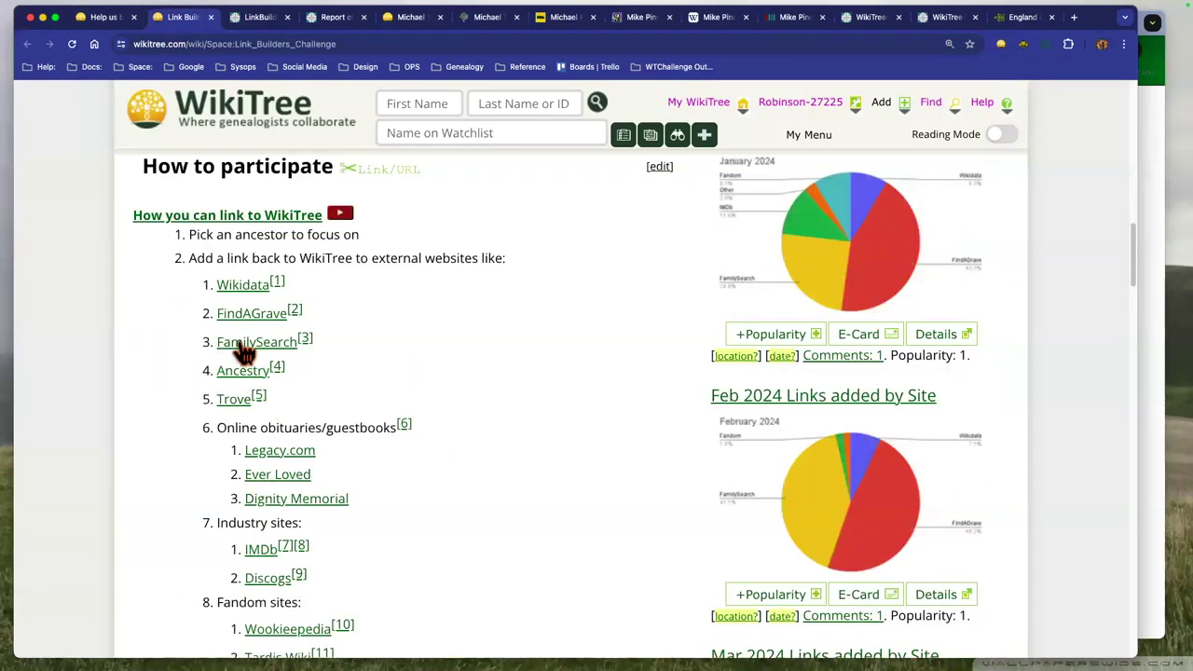
scroll(265, 244, down, 1)
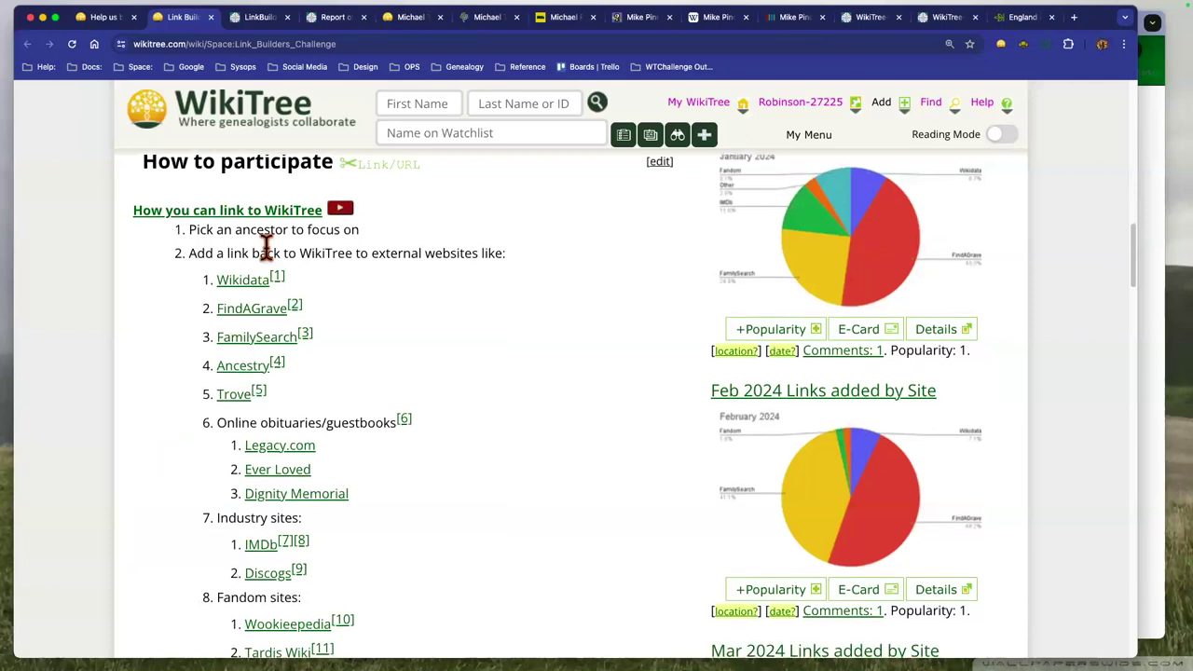
scroll(266, 244, down, 1)
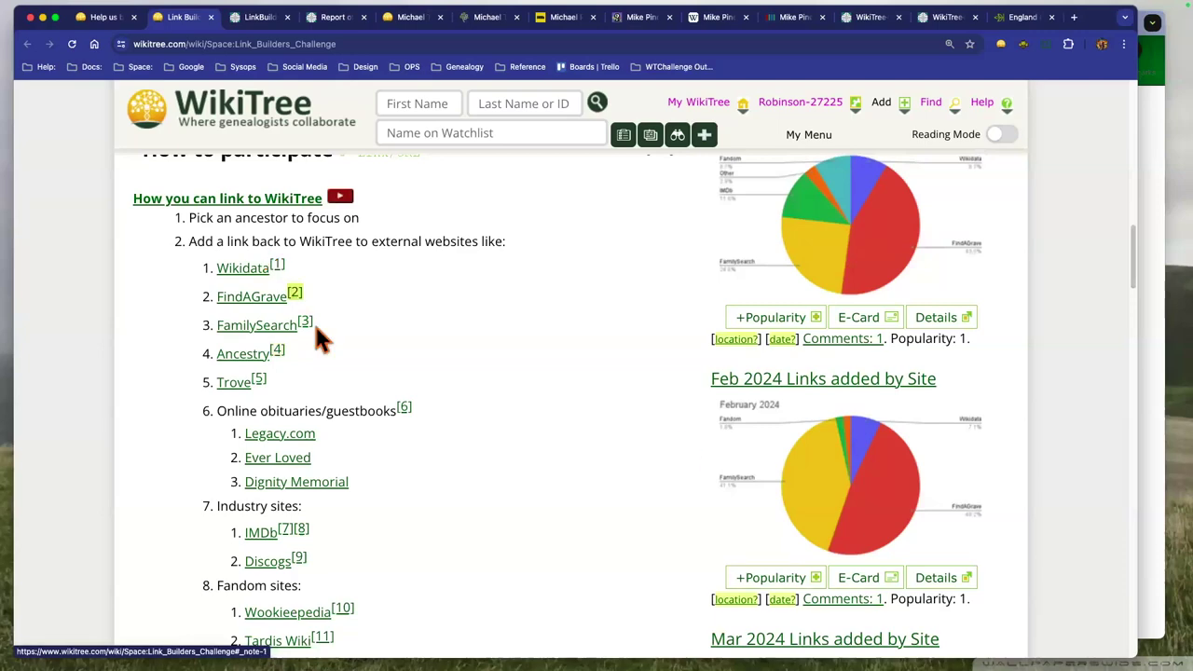
scroll(681, 444, down, 5)
scroll(451, 271, down, 10)
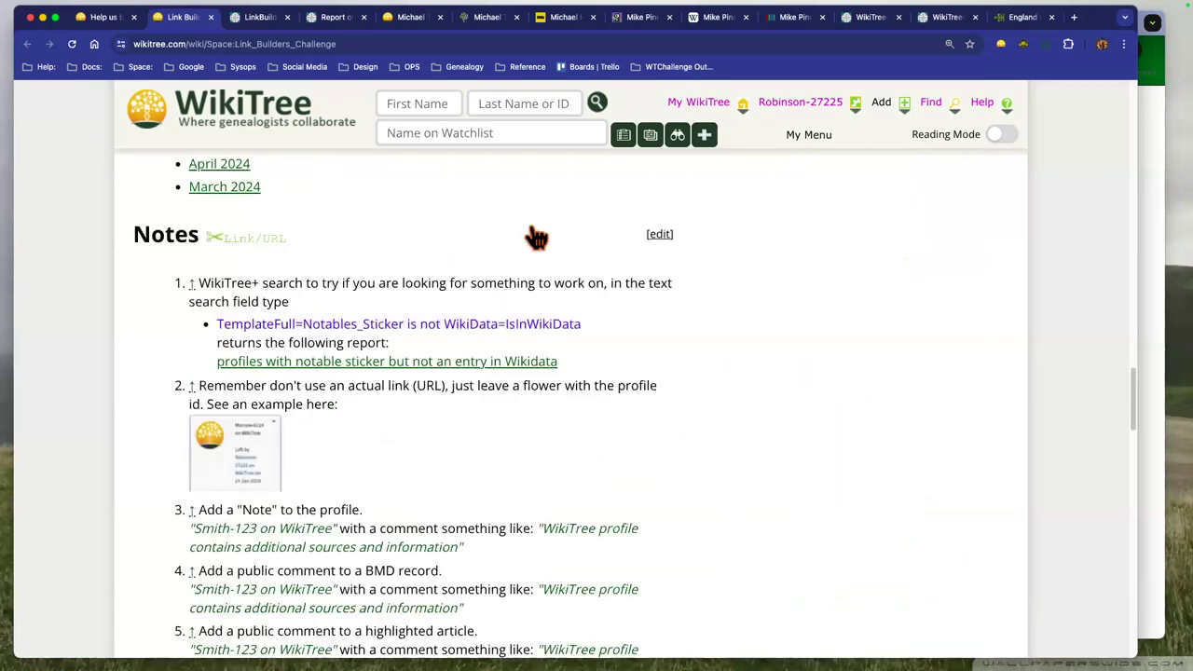
scroll(415, 234, down, 3)
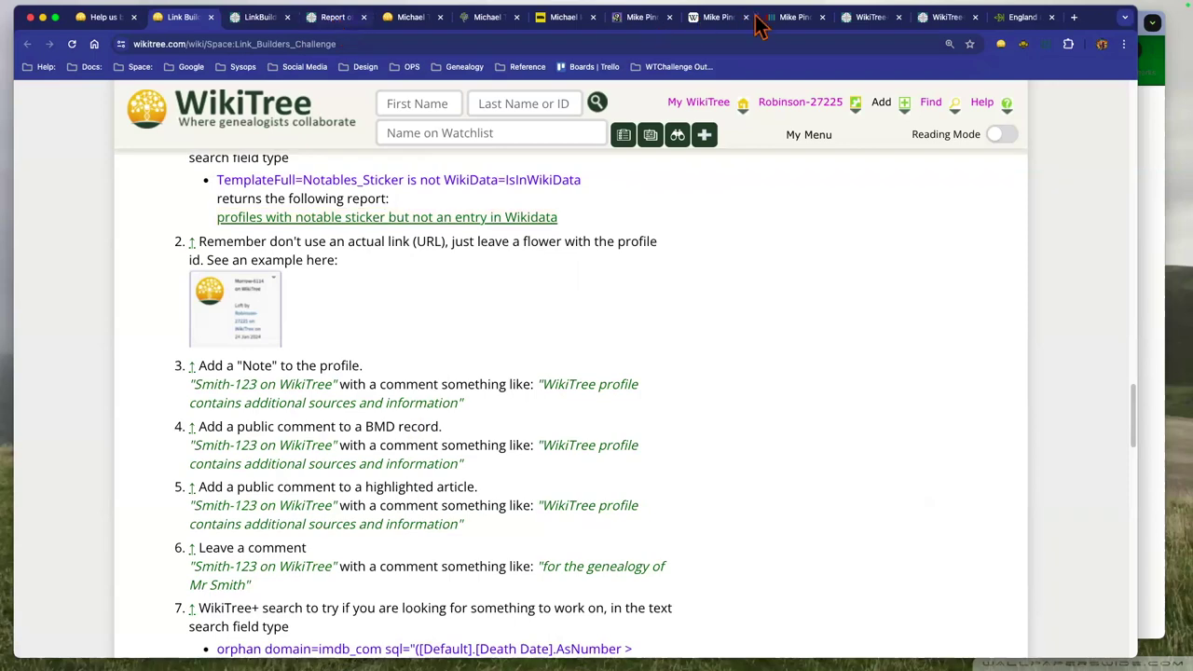
Go to the WikiTree+ text search for orphan domain=imdb_com profiles and examine its domain term, result list and search log.
key(super+4)
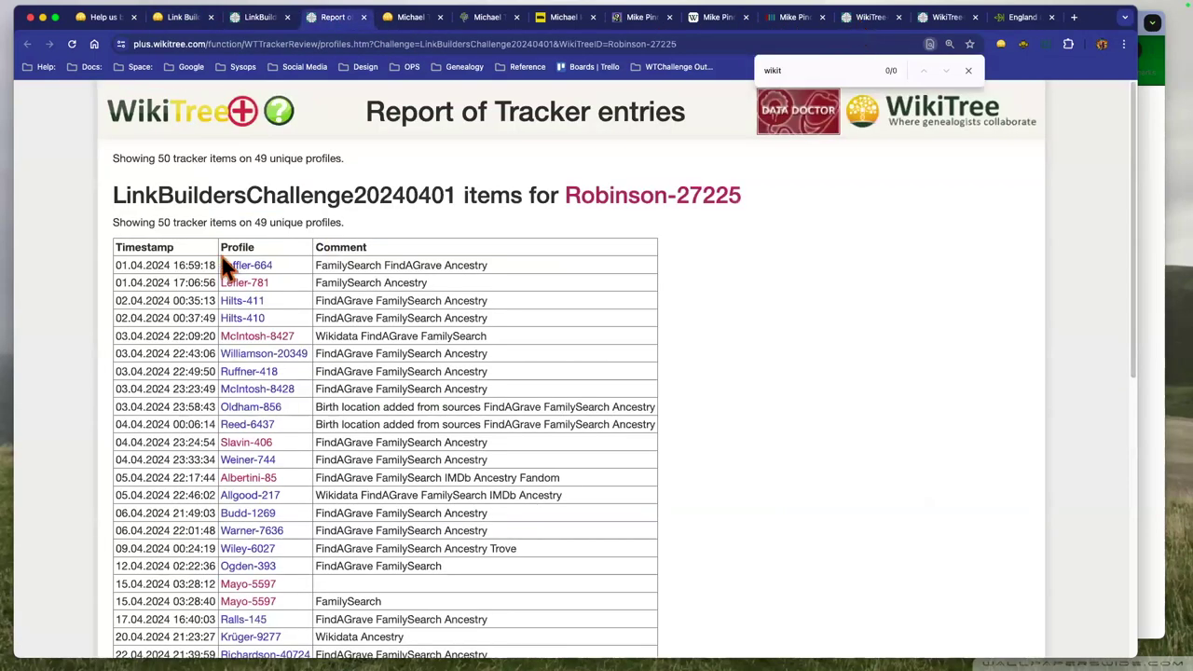
key(ctrl+Tab)
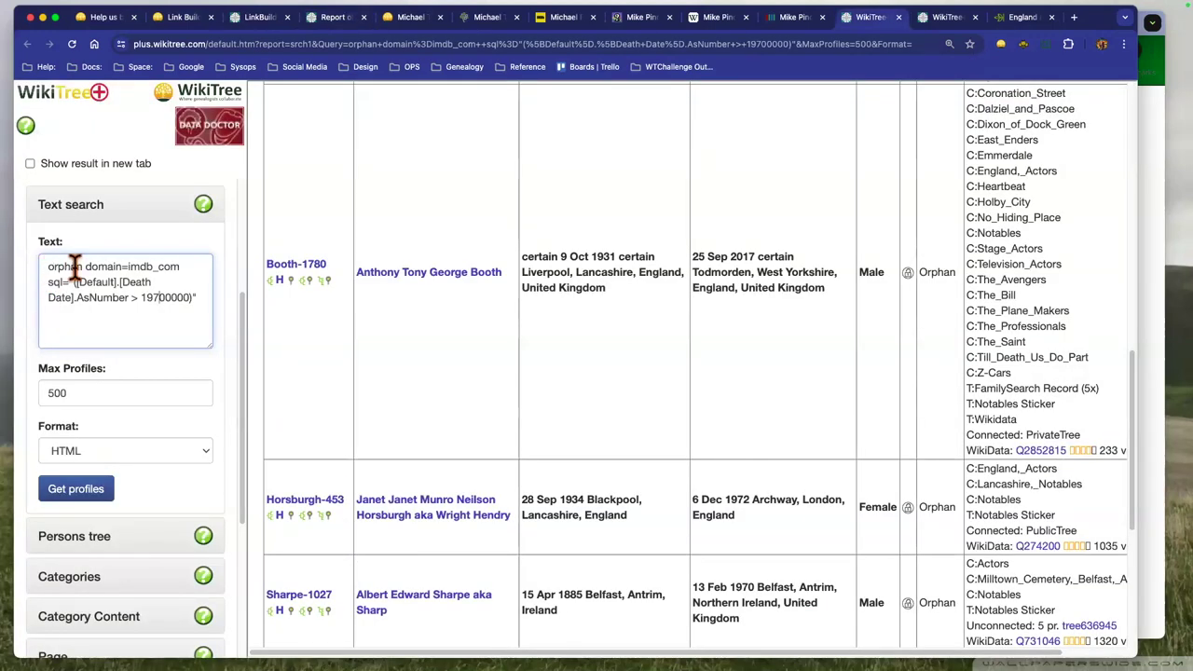
click(85, 266)
key(alt+shift+Right)
key(shift+Right)
scroll(545, 410, down, 3)
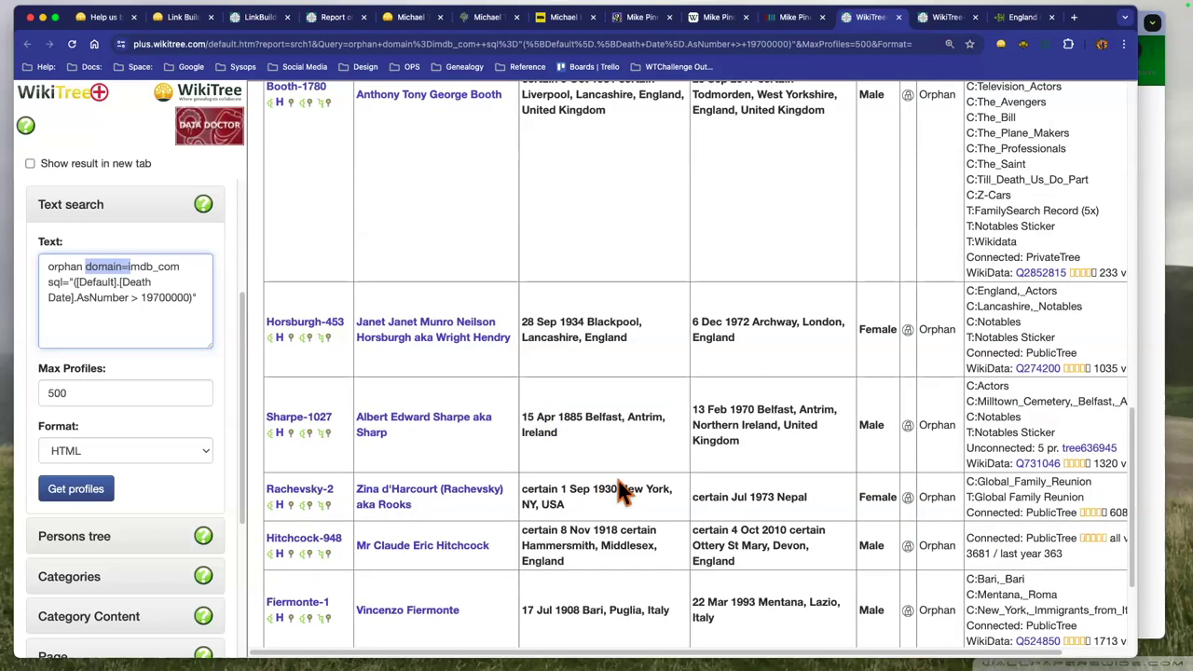
scroll(621, 494, down, 1)
scroll(620, 489, down, 3)
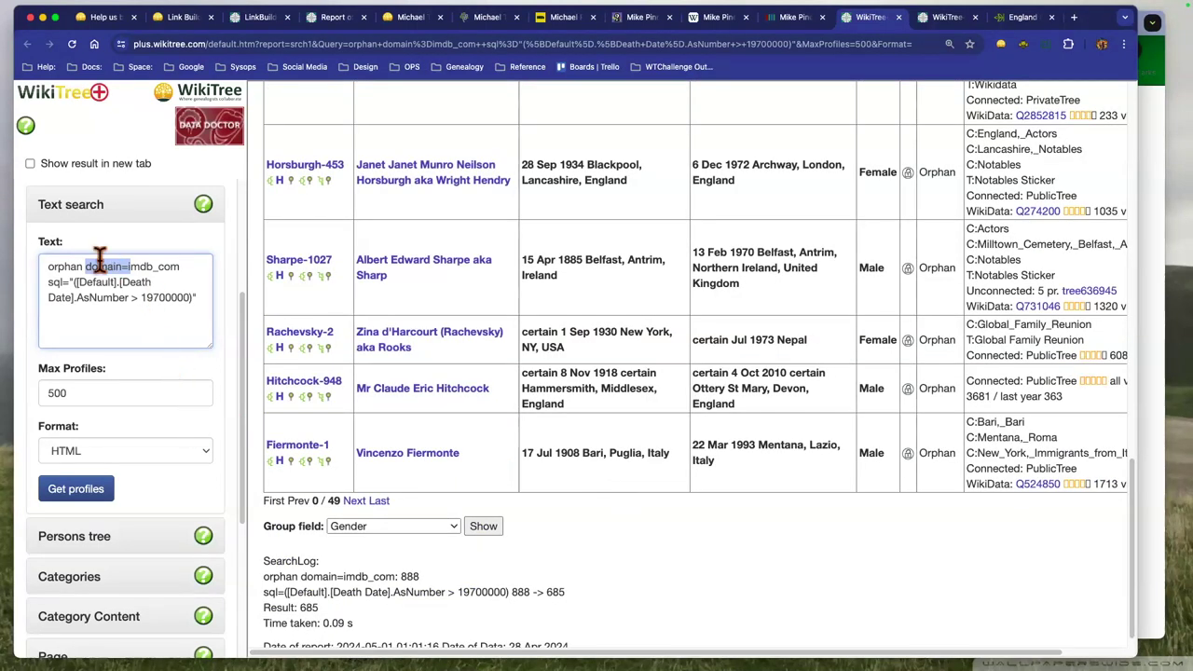
key(Right)
key(alt+shift+Left)
key(Right)
Return to the Link Builders Challenge notes and review the WikiTree+ queries for IMDb, Discogs, Wookieepedia and Tardis Wiki links.
key(super+2)
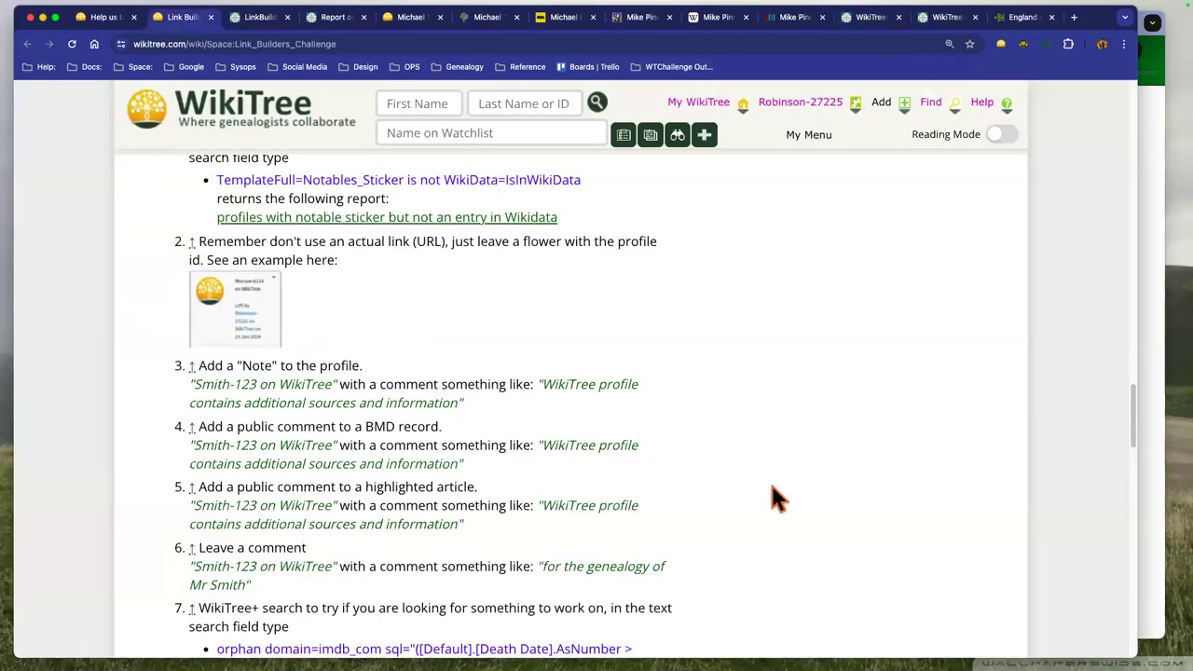
scroll(745, 500, down, 5)
scroll(466, 487, down, 1)
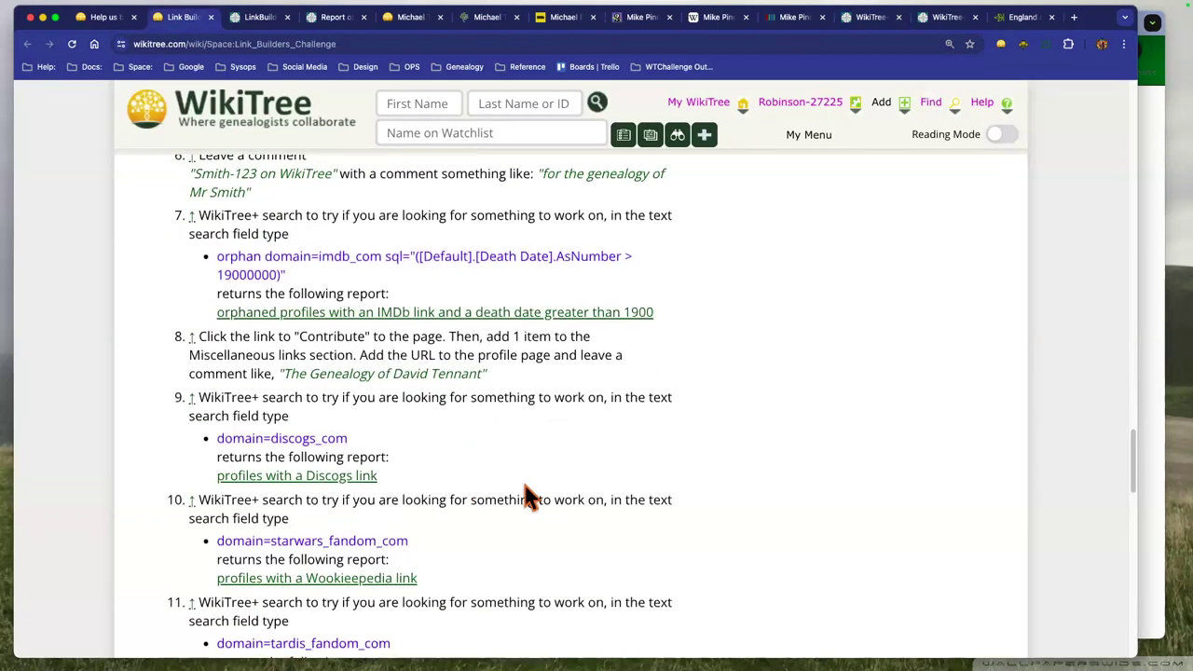
scroll(384, 447, down, 2)
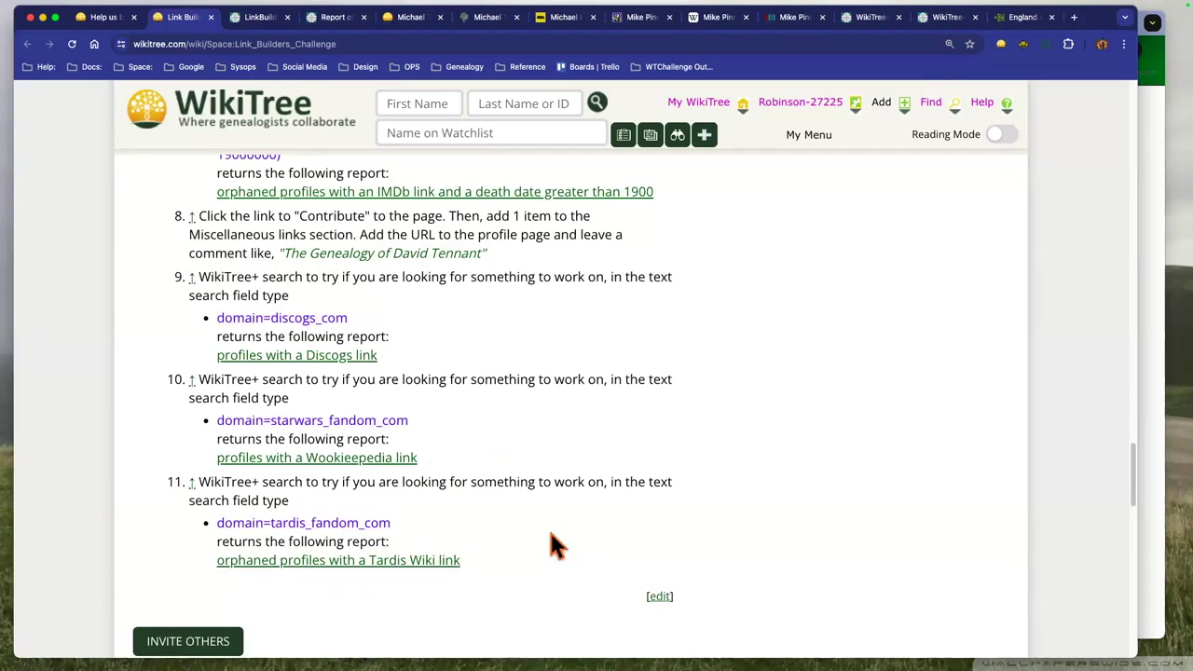
scroll(550, 529, up, 1)
scroll(553, 548, up, 1)
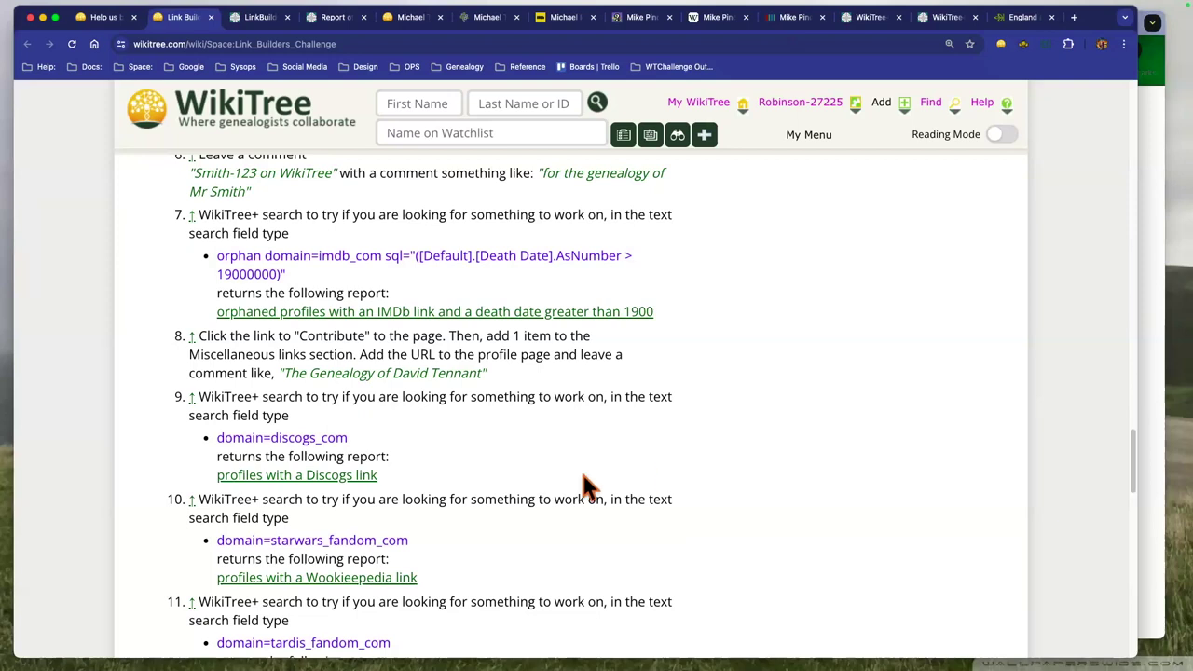
Look at the tracker entries report, and open Hitchcock-948 from the WikiTree+ results to examine its biography and profile manager status.
click(322, 21)
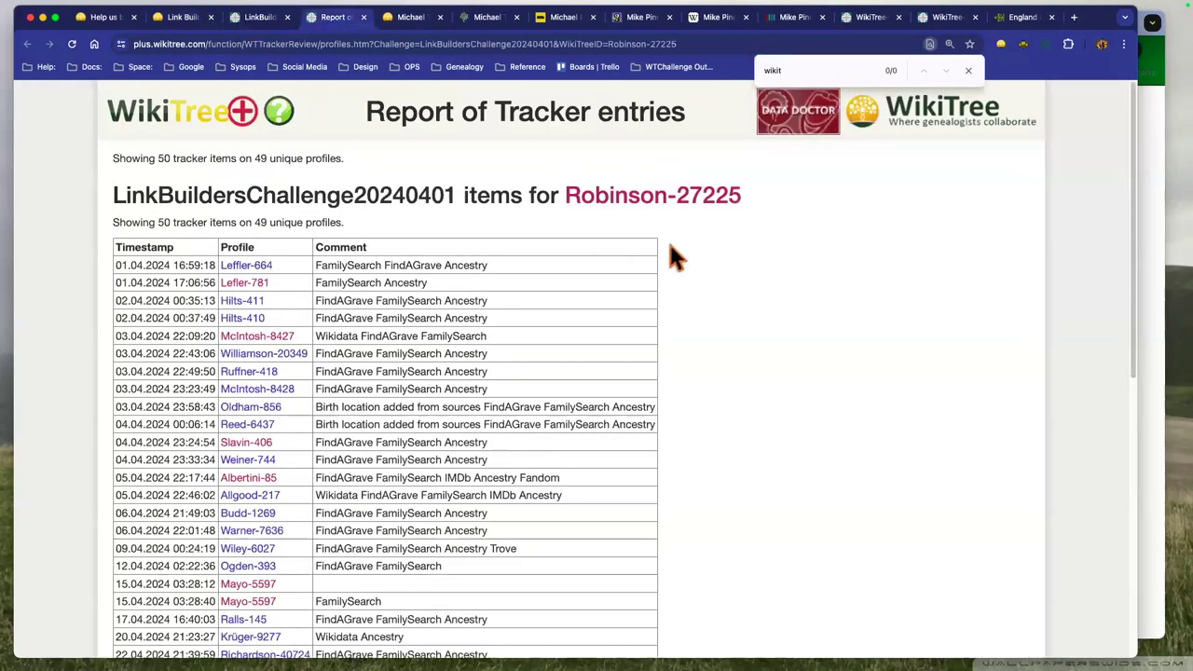
key(ctrl+shift+Tab)
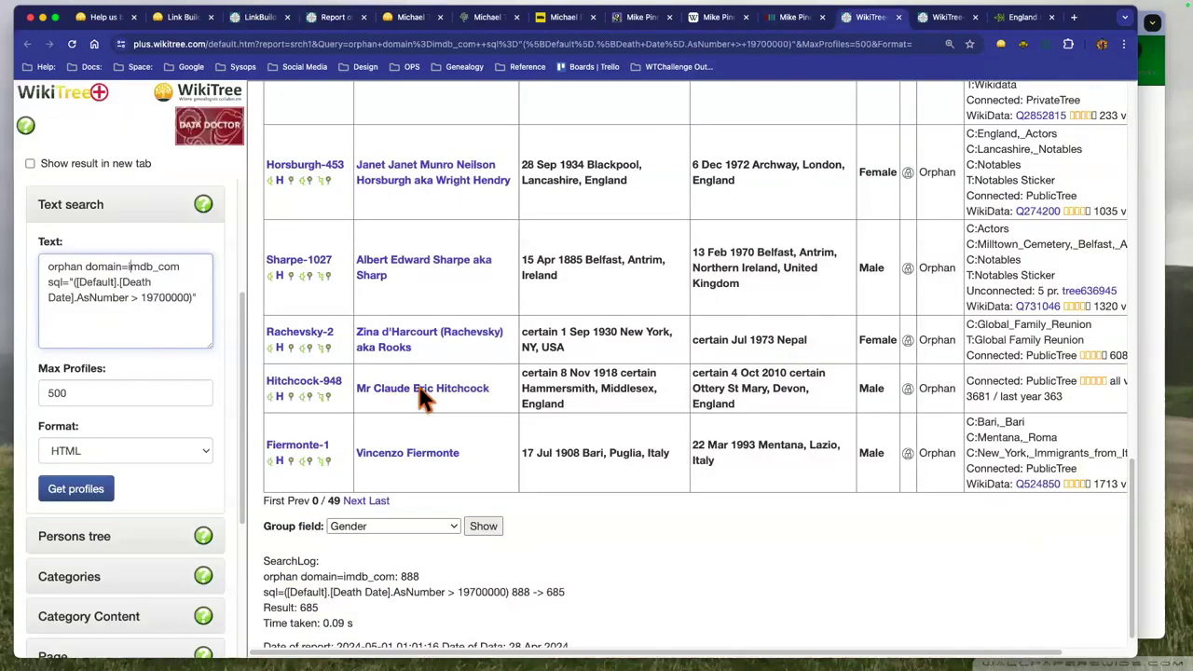
click(419, 388)
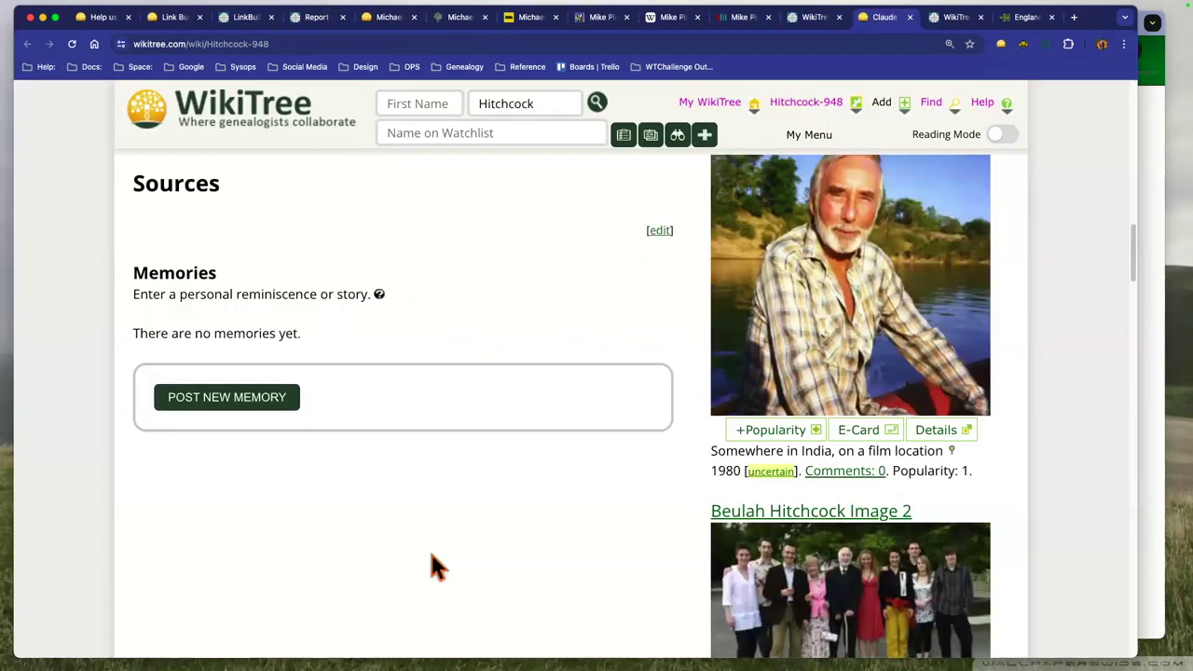
scroll(431, 554, up, 3)
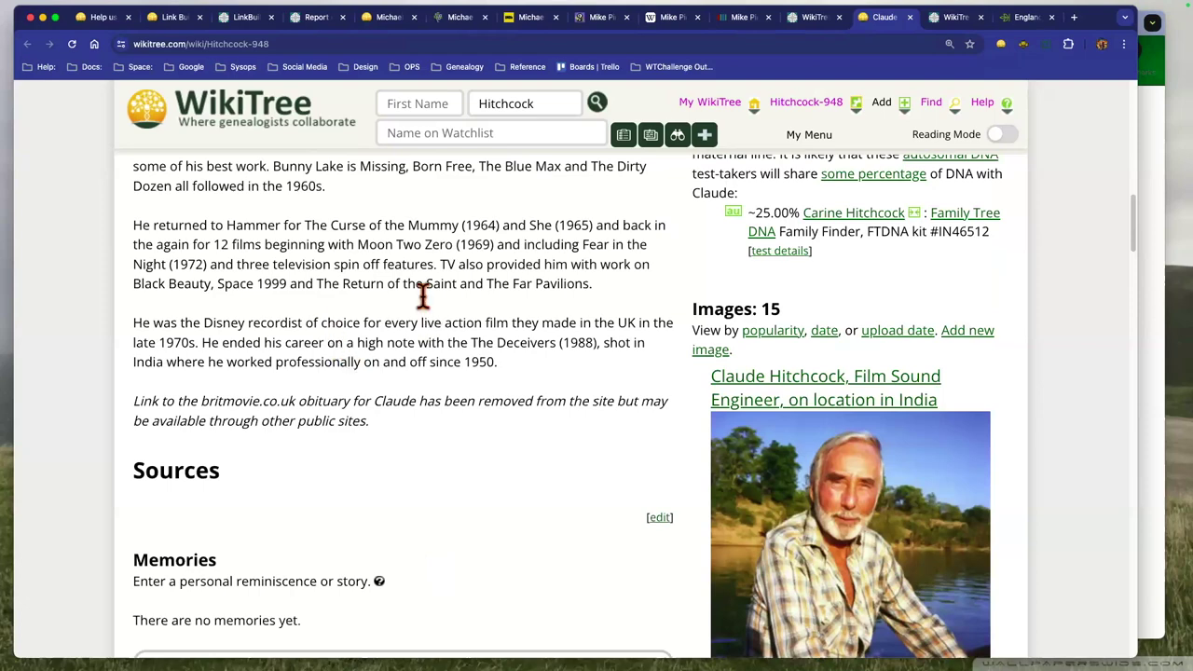
scroll(424, 308, up, 5)
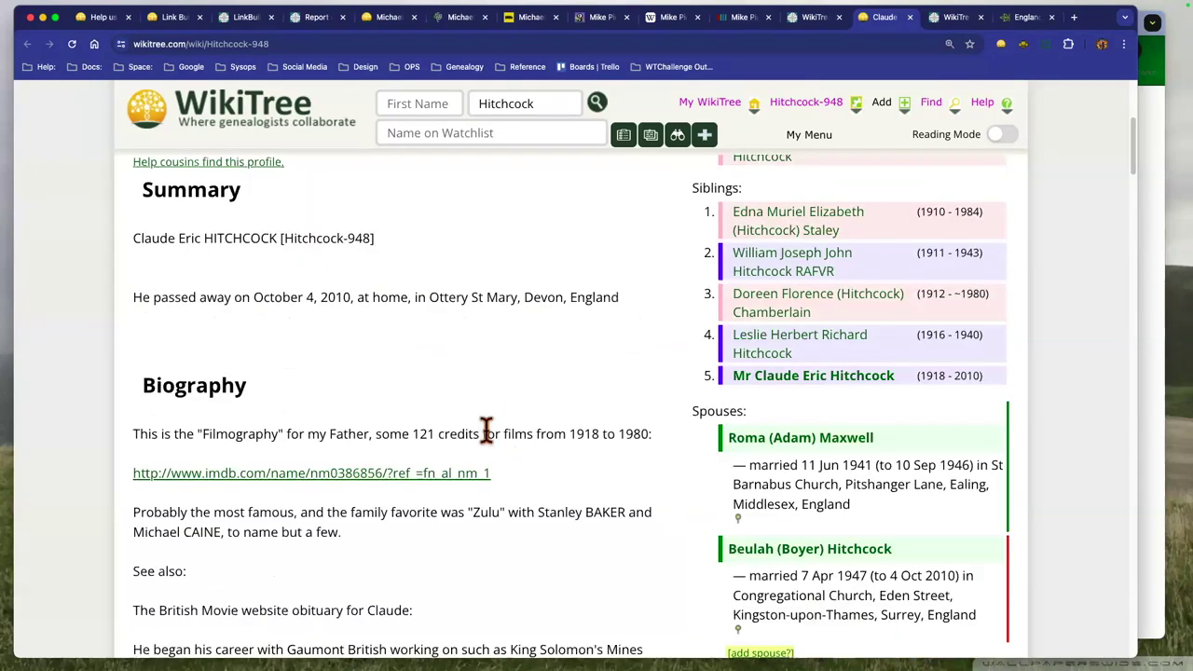
scroll(443, 457, up, 4)
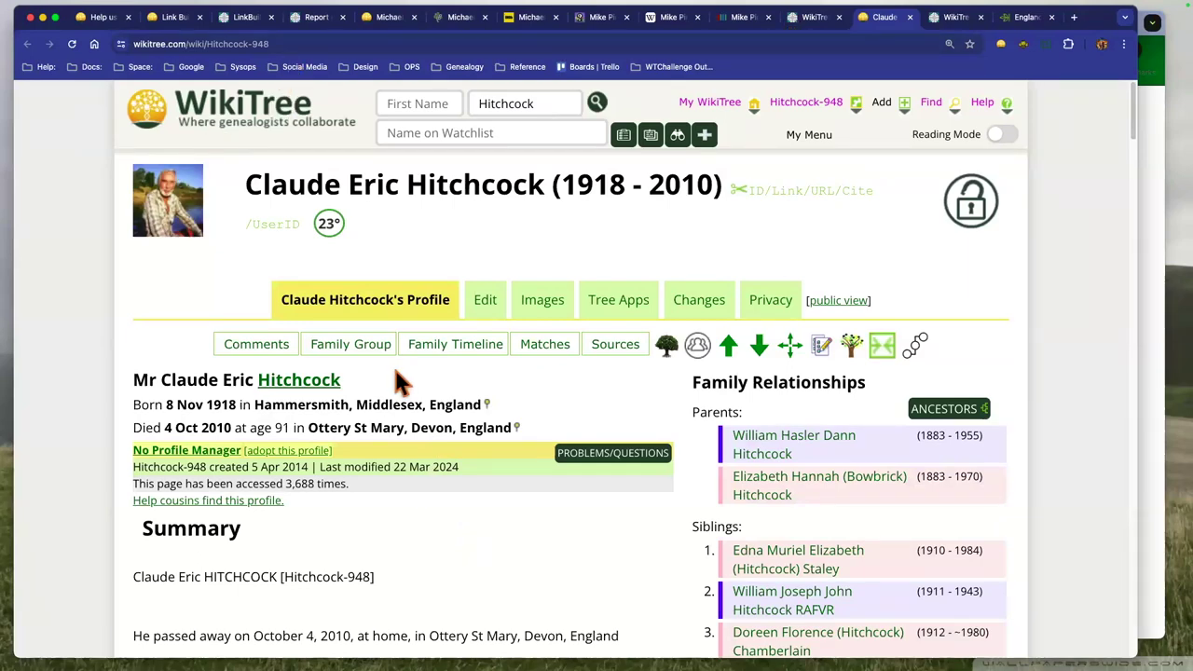
Go back to the WikiTree+ results, open the Sharpe-1027 profile in a new tab and read its biography.
key(ctrl+shift+Tab)
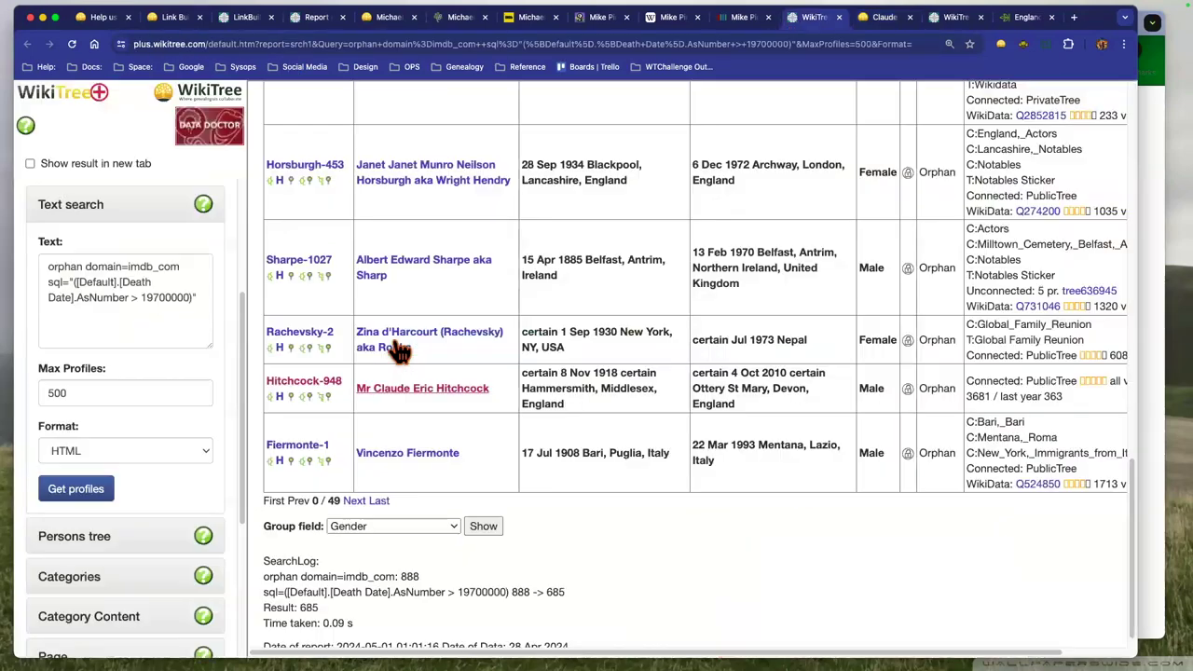
right_click(388, 264)
key(Down)
key(Return)
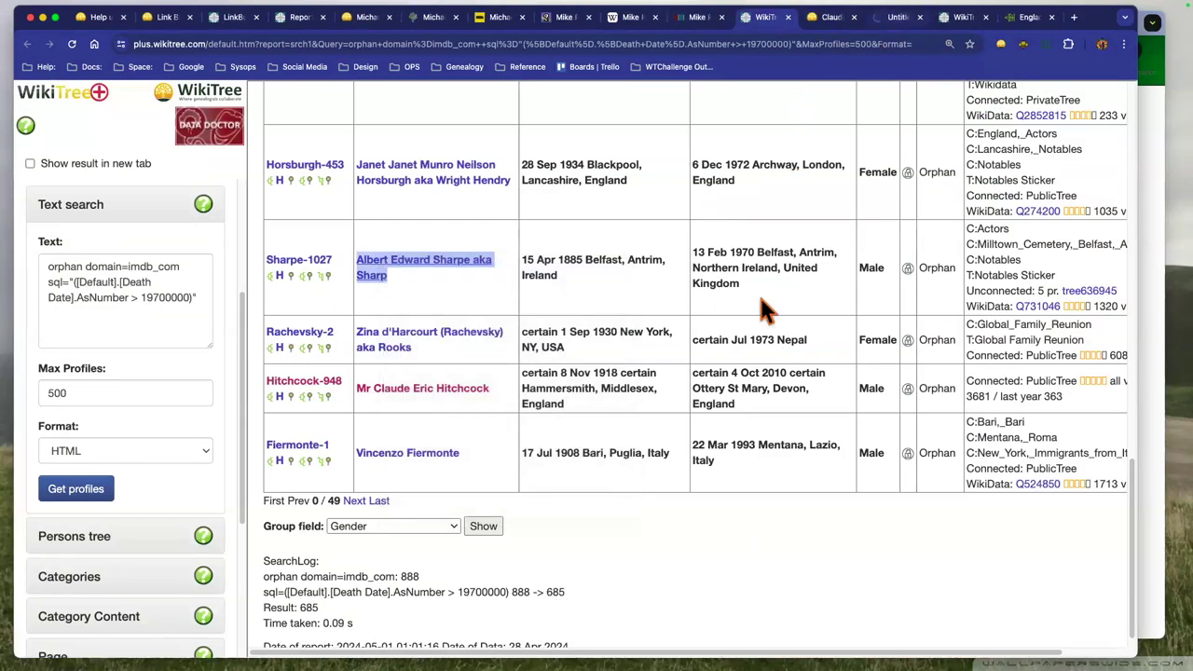
key(ctrl+Tab)
key(ctrl+Tab)
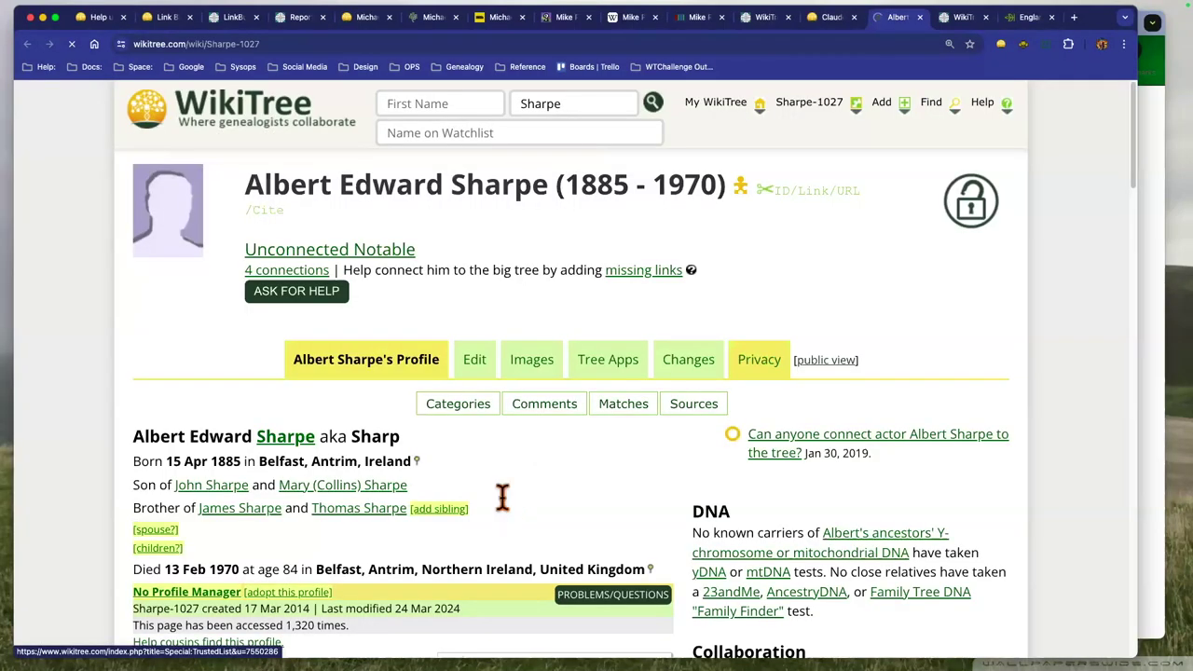
scroll(500, 494, down, 5)
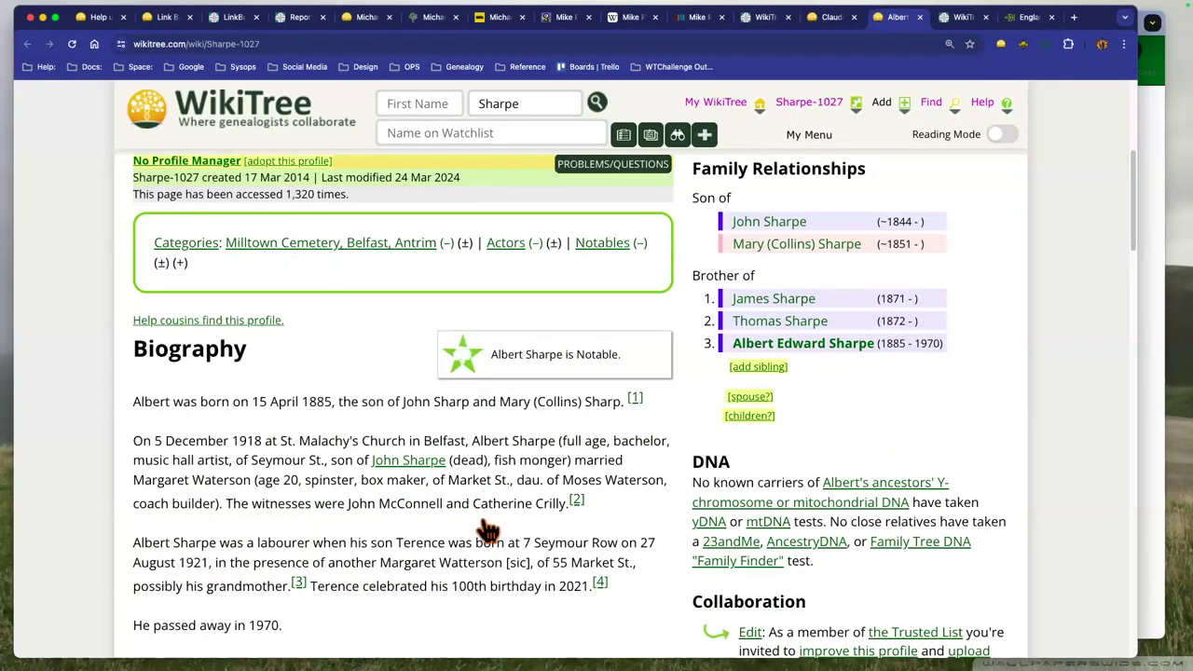
Review the sources on the Sharpe-1027 profile and open its linked IMDb page in the other browser window to look it over.
scroll(553, 543, down, 4)
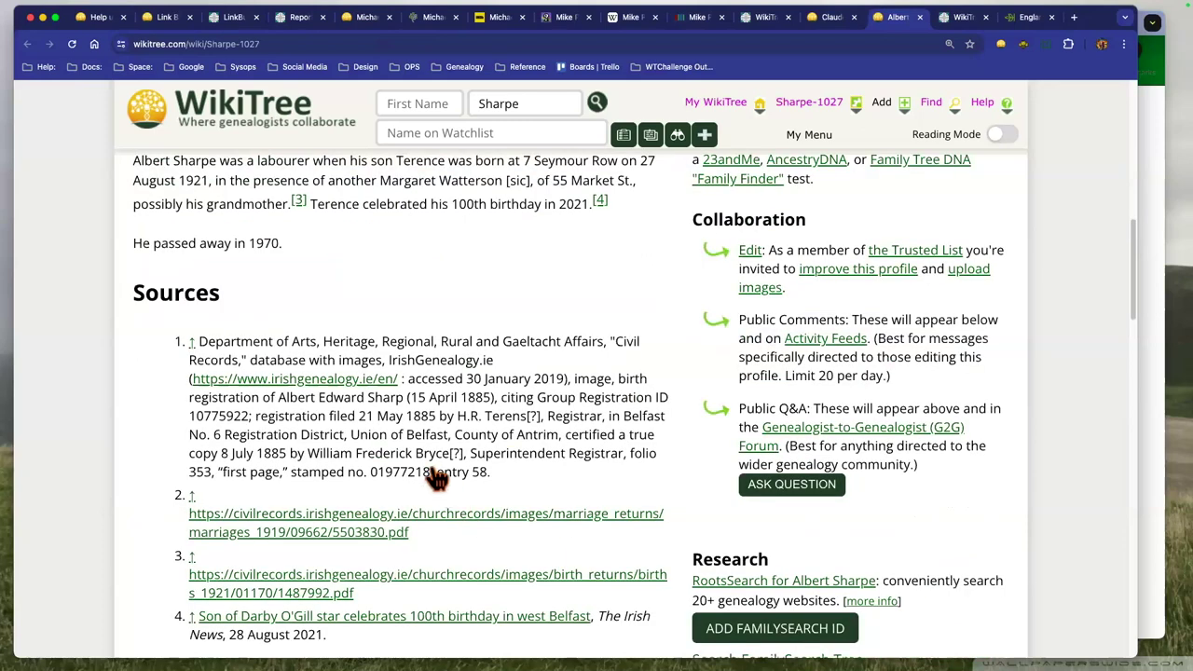
scroll(435, 476, down, 3)
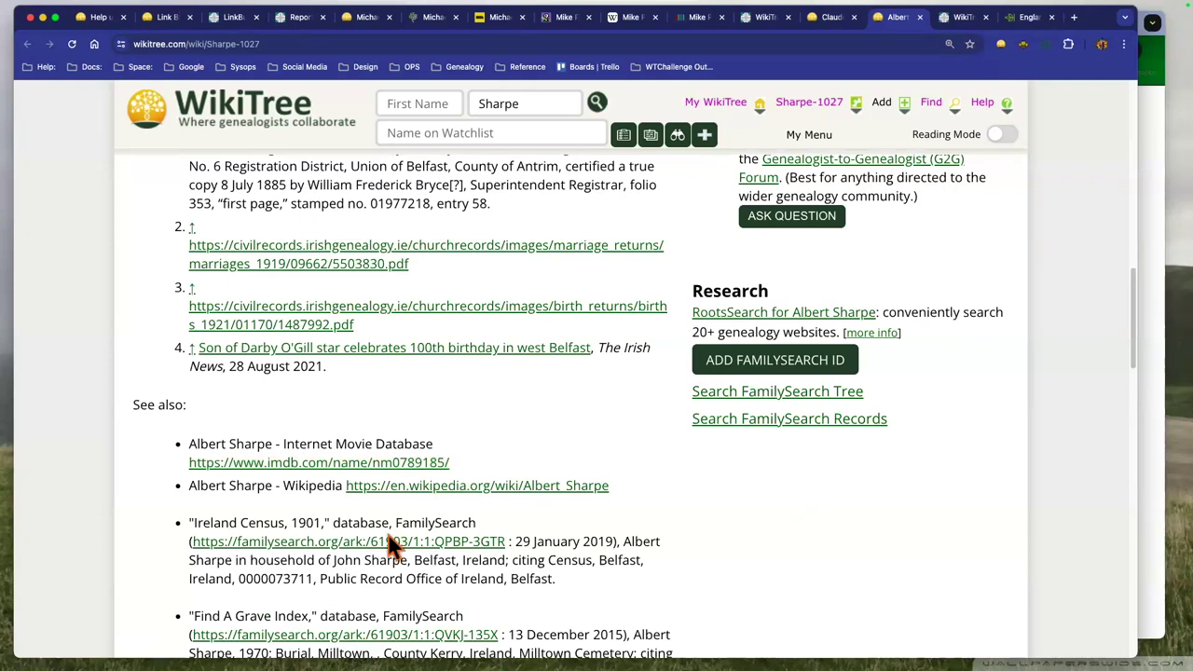
drag(410, 473, 527, 52)
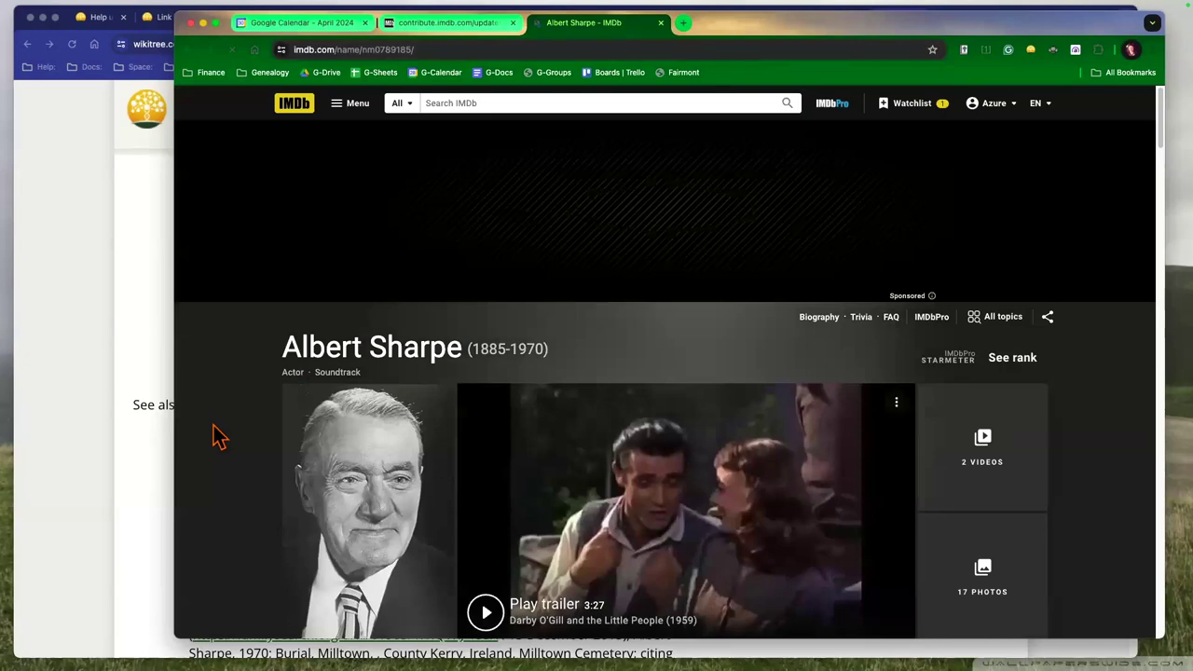
scroll(212, 436, down, 10)
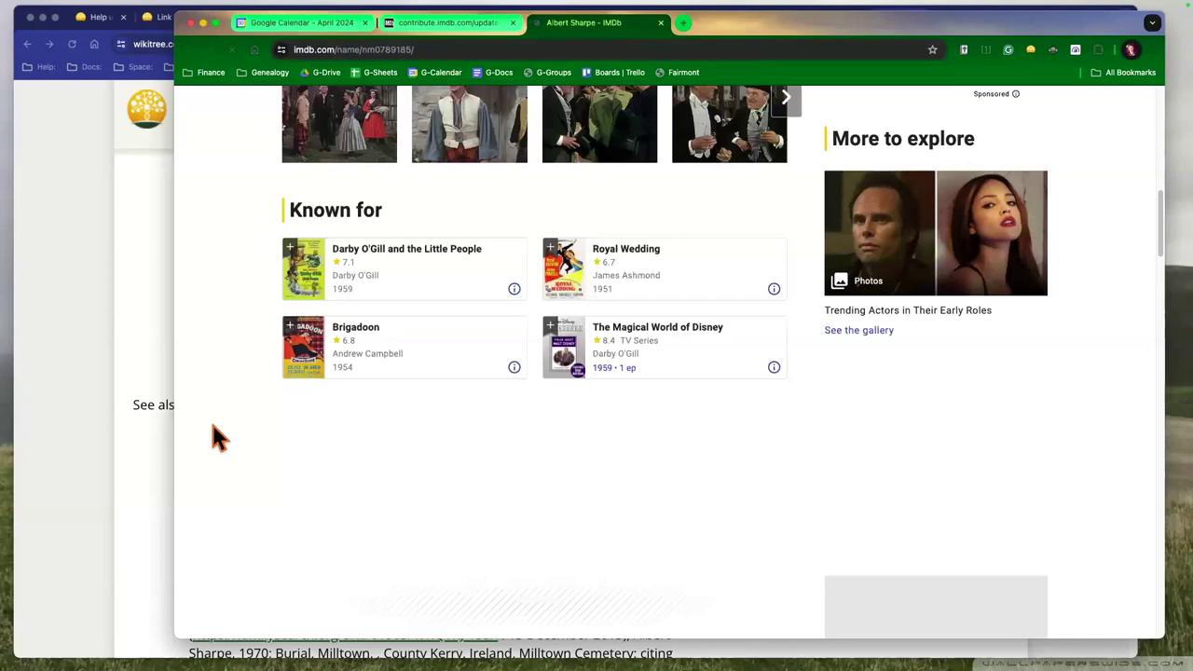
Return to the Sharpe-1027 WikiTree profile, edit it and save the changes with Formatting as the change explanation.
key(super+grave)
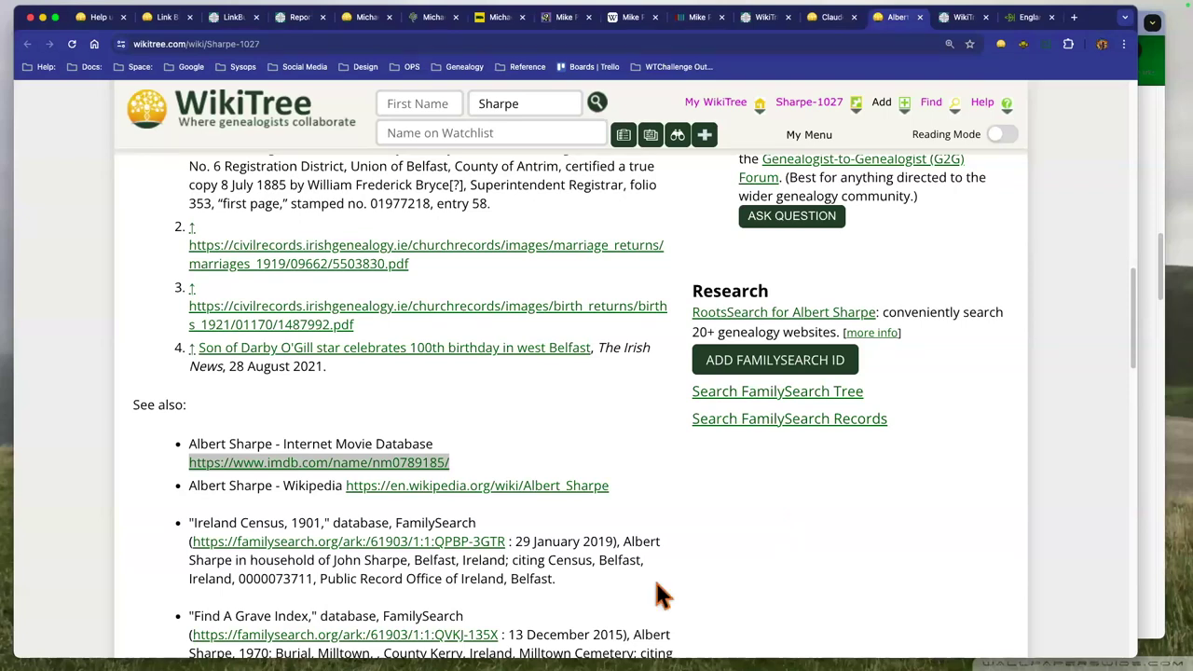
scroll(615, 461, up, 1)
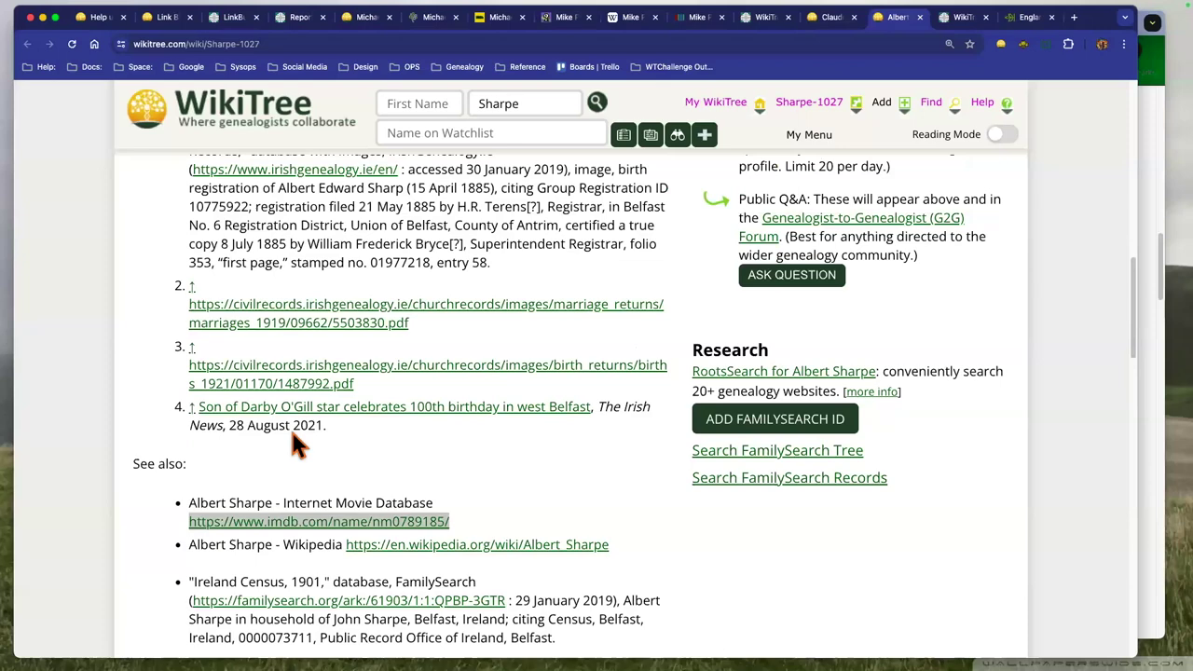
scroll(102, 341, up, 15)
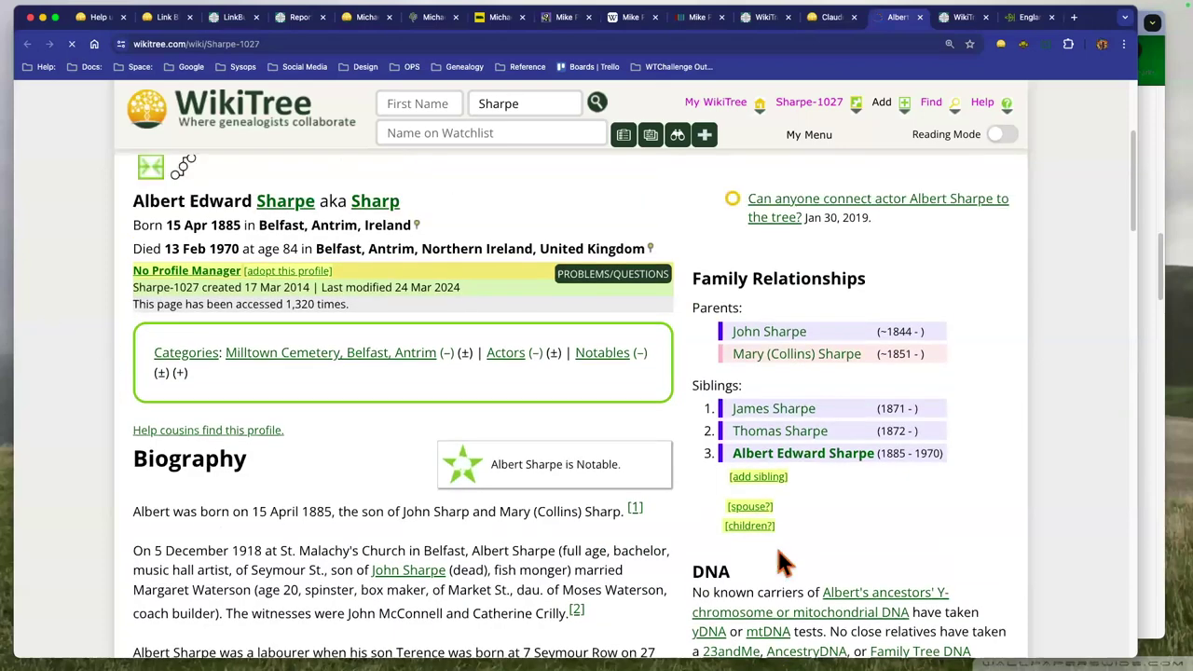
click(749, 504)
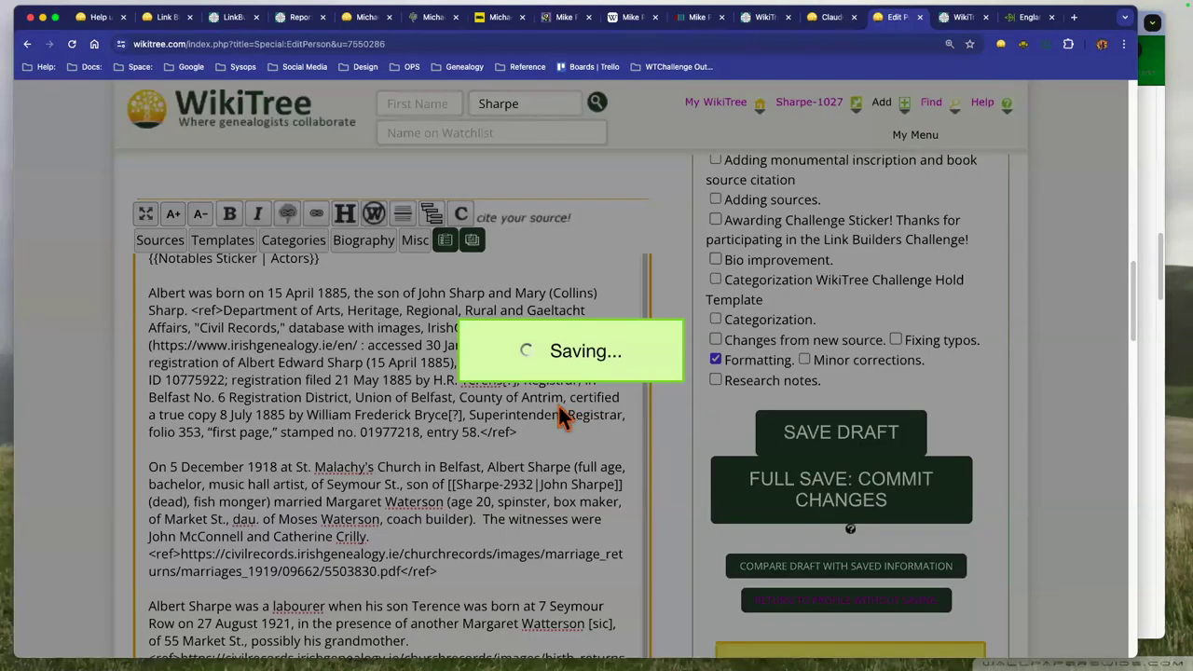
Switch to Albert Sharpe's IMDb page and start an update that adds 1 item under Miscellaneous links to other sites.
key(super+grave)
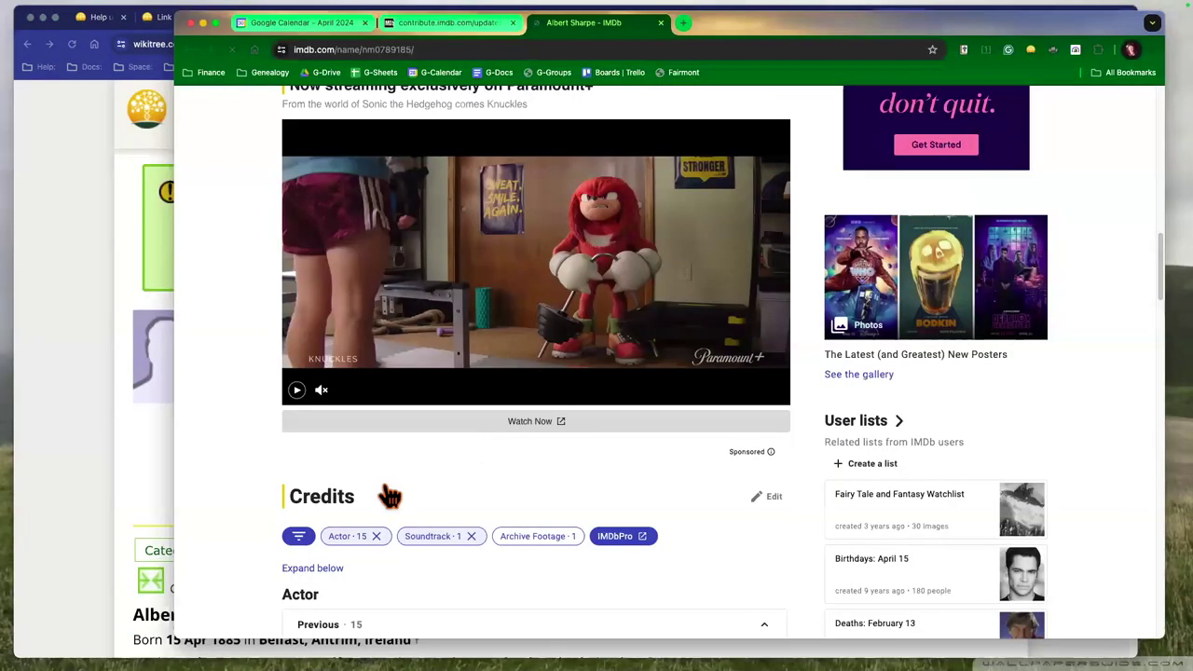
scroll(314, 450, down, 20)
click(319, 470)
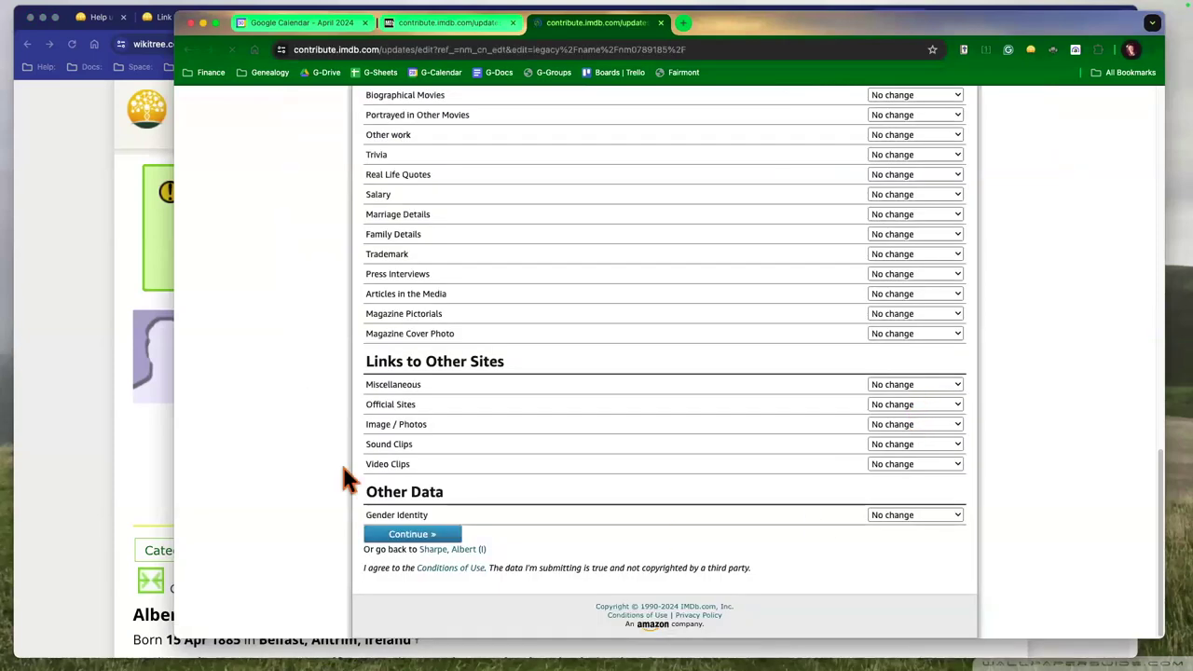
key(Down)
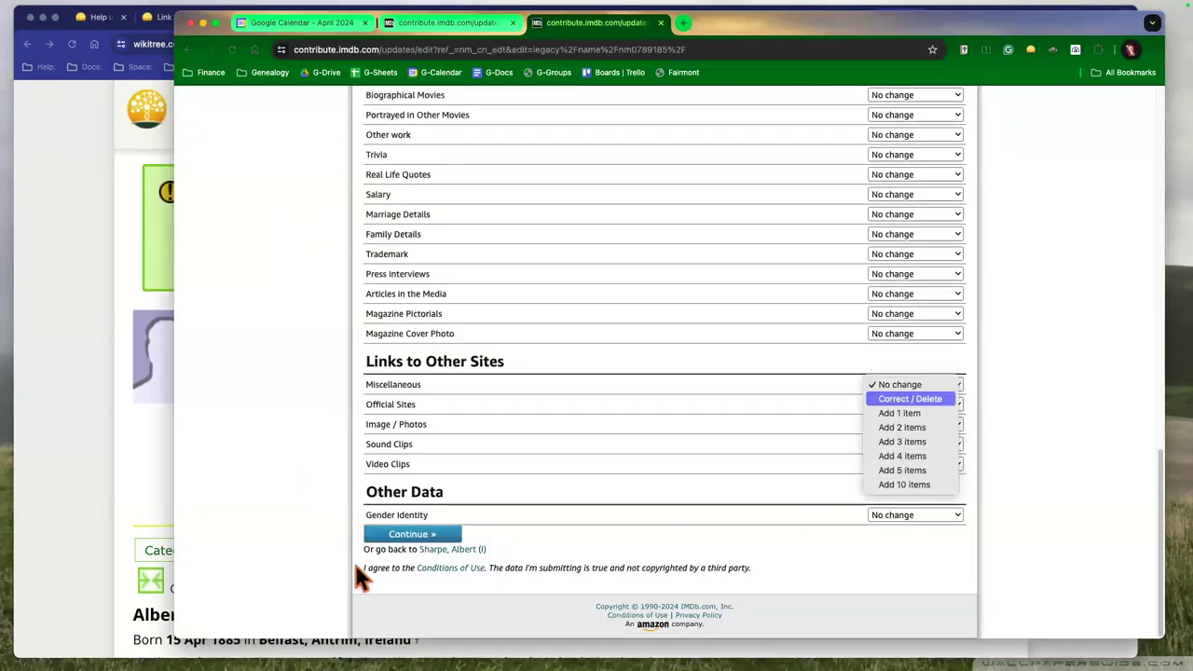
key(Down)
key(Return)
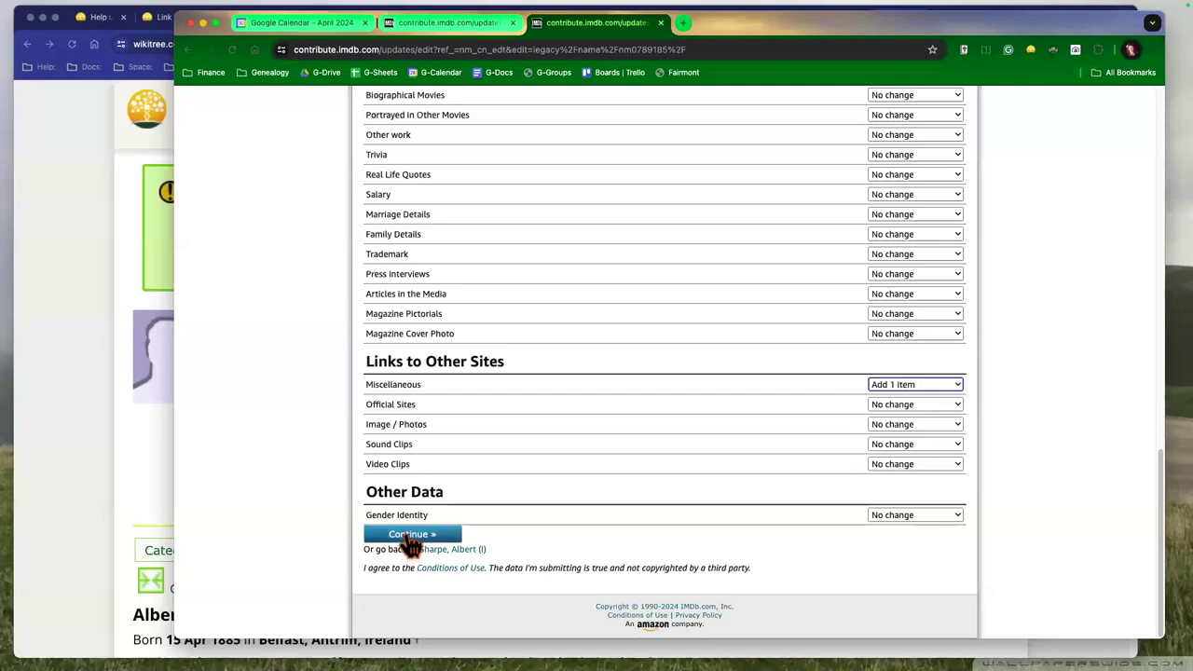
click(407, 537)
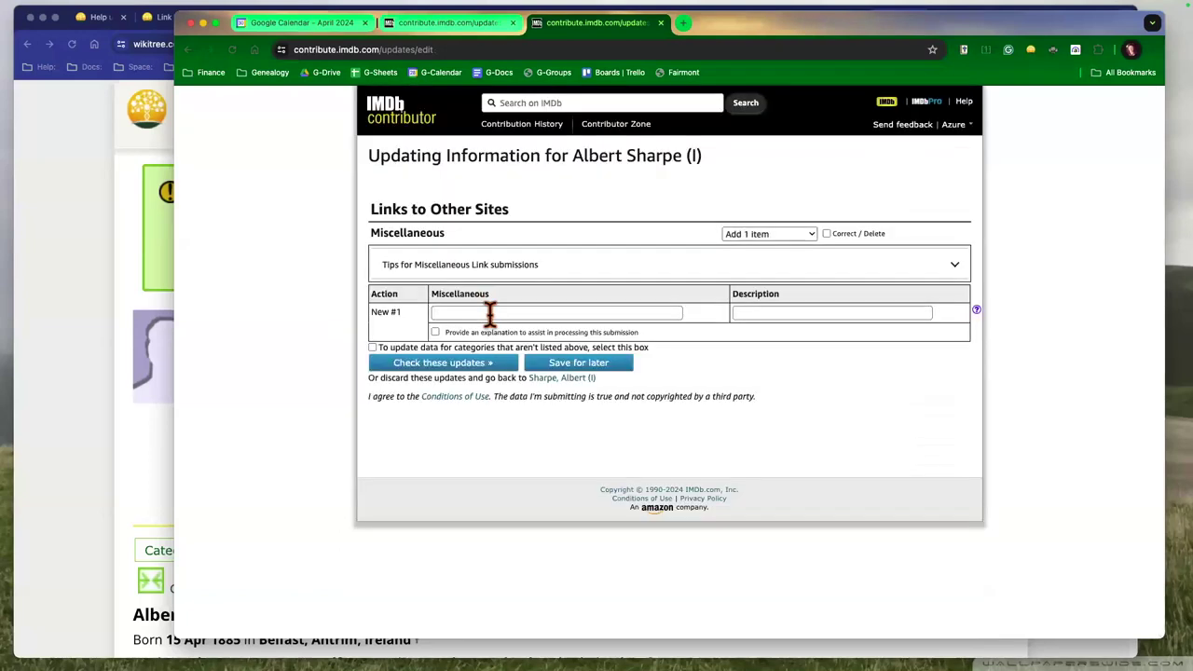
click(560, 313)
text(https://www.wikitree.com/wiki/Pinder-1800)
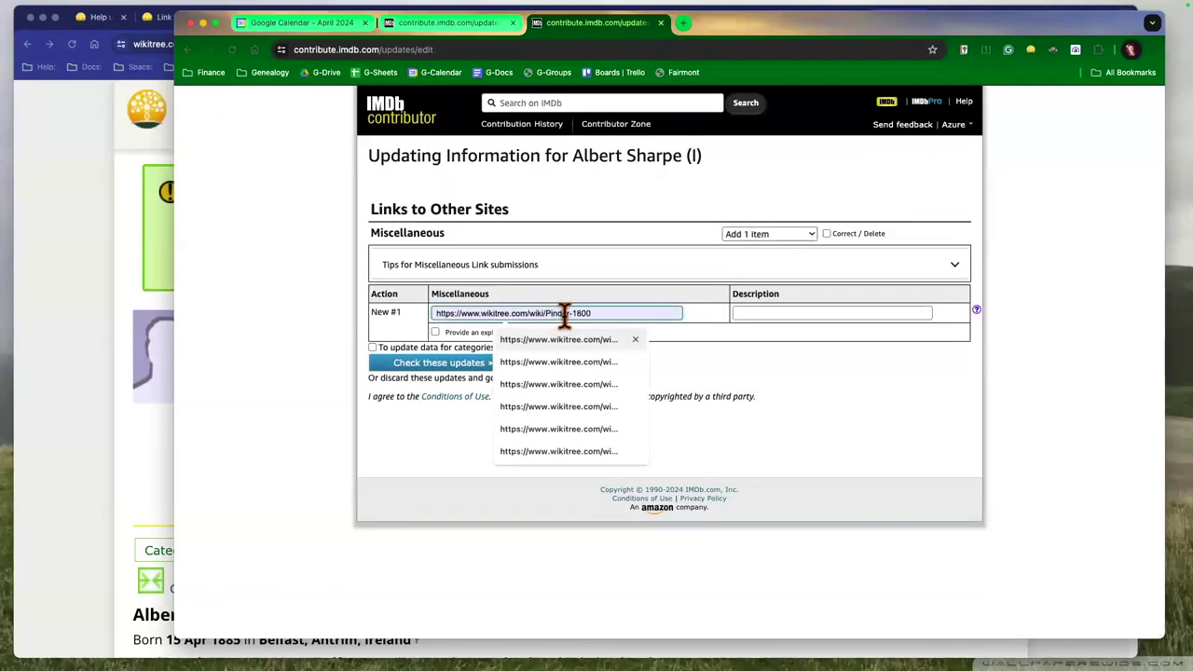
click(765, 314)
click(828, 347)
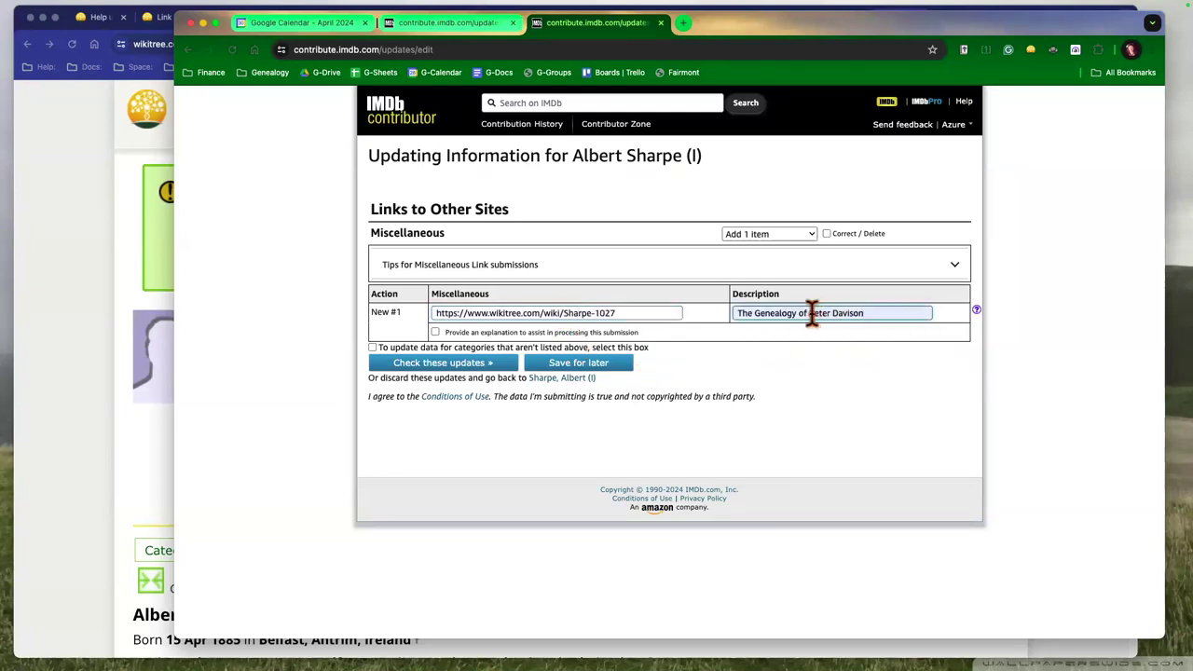
drag(808, 313, 850, 337)
text(Alb)
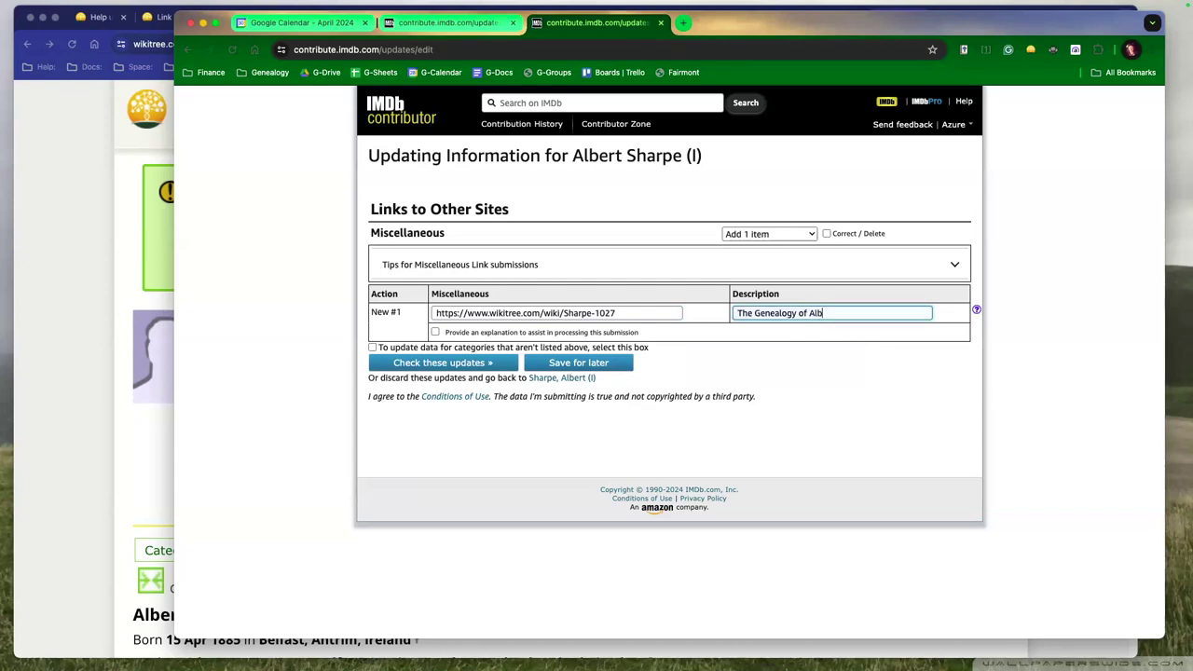
text(ert Sharpe)
click(475, 364)
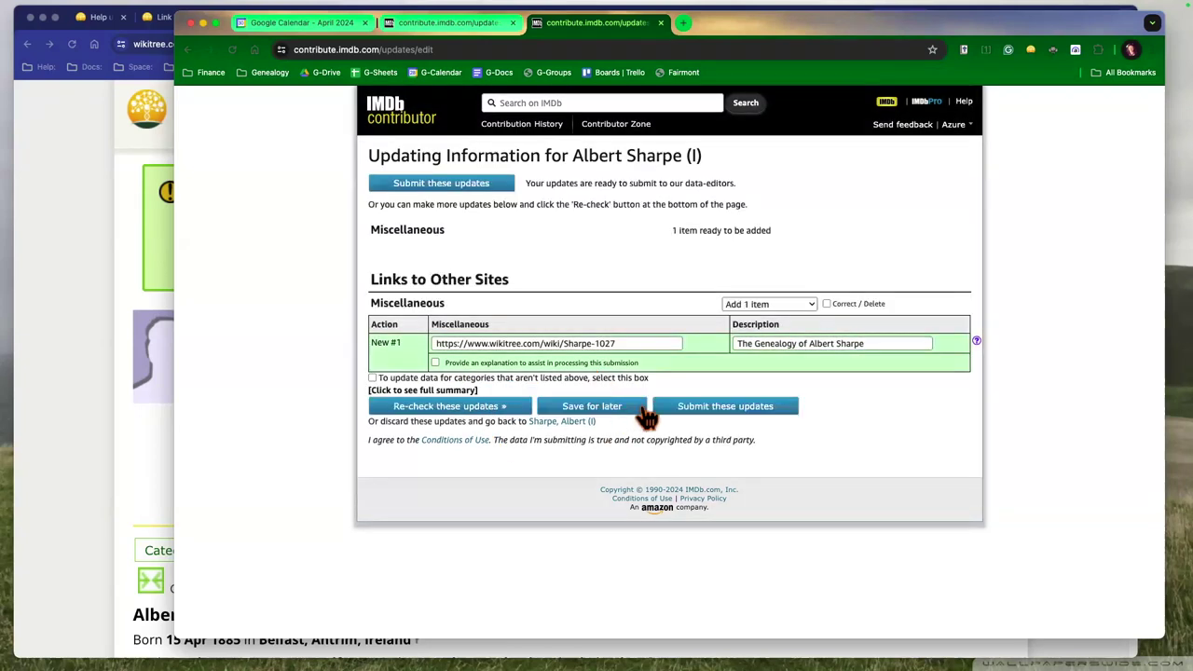
click(705, 410)
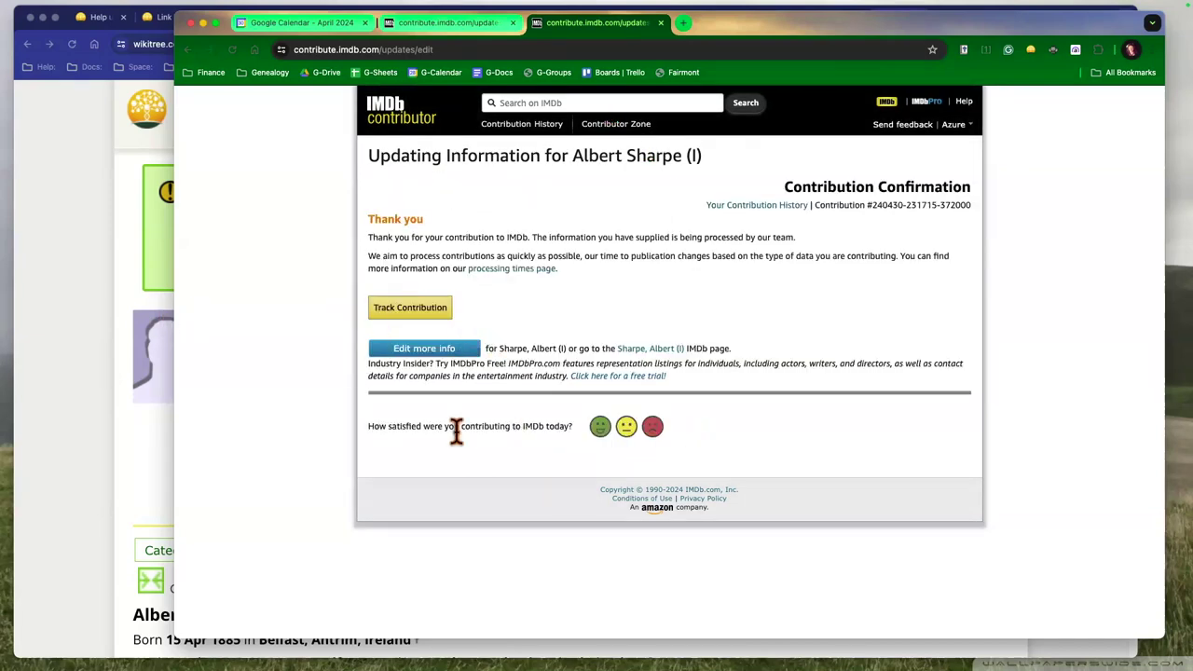
Return to the Sharpe-1027 profile and look at the Wikipedia article linked under See also.
key(super+grave)
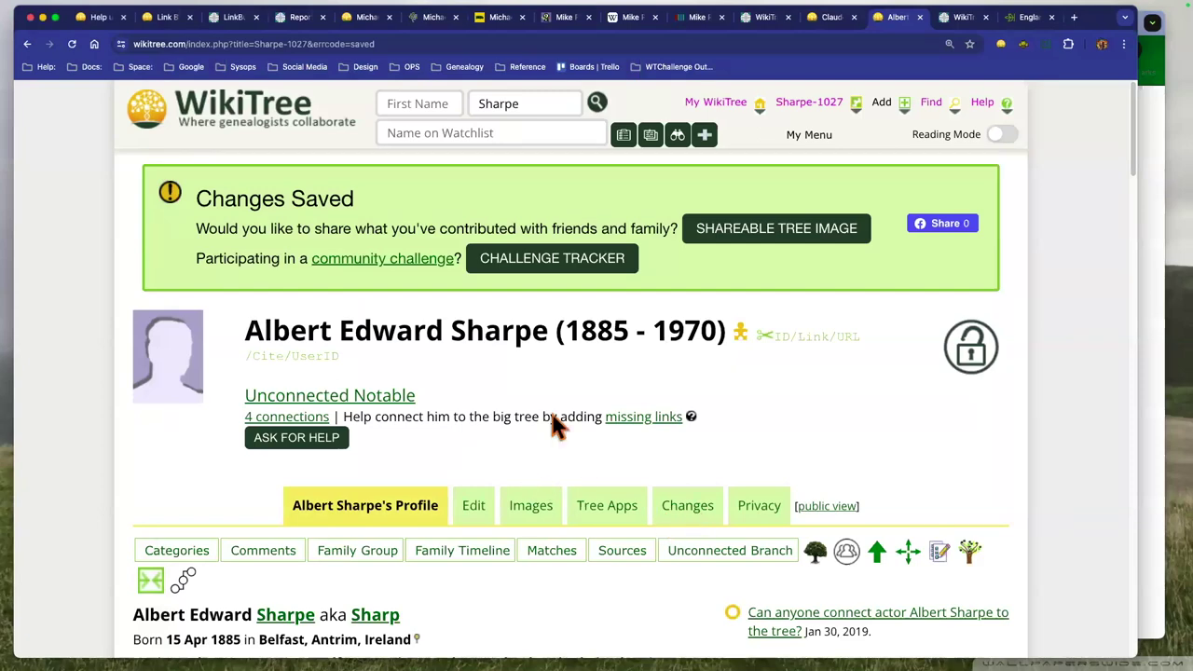
scroll(890, 301, down, 10)
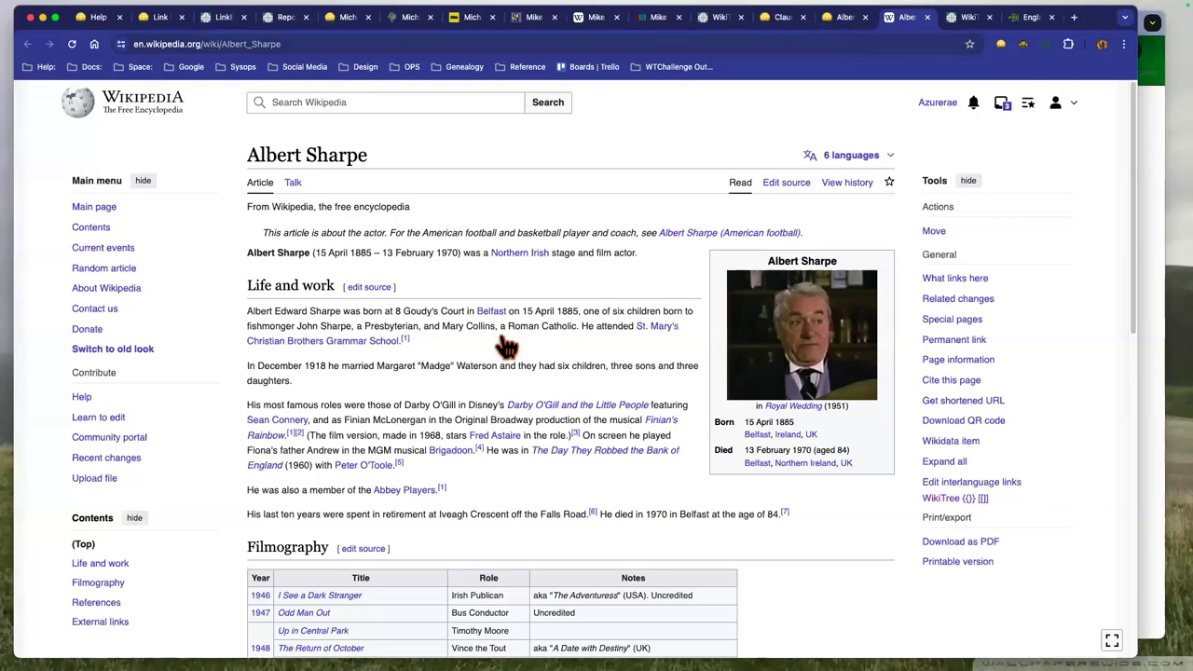
key(ctrl+shift+Tab)
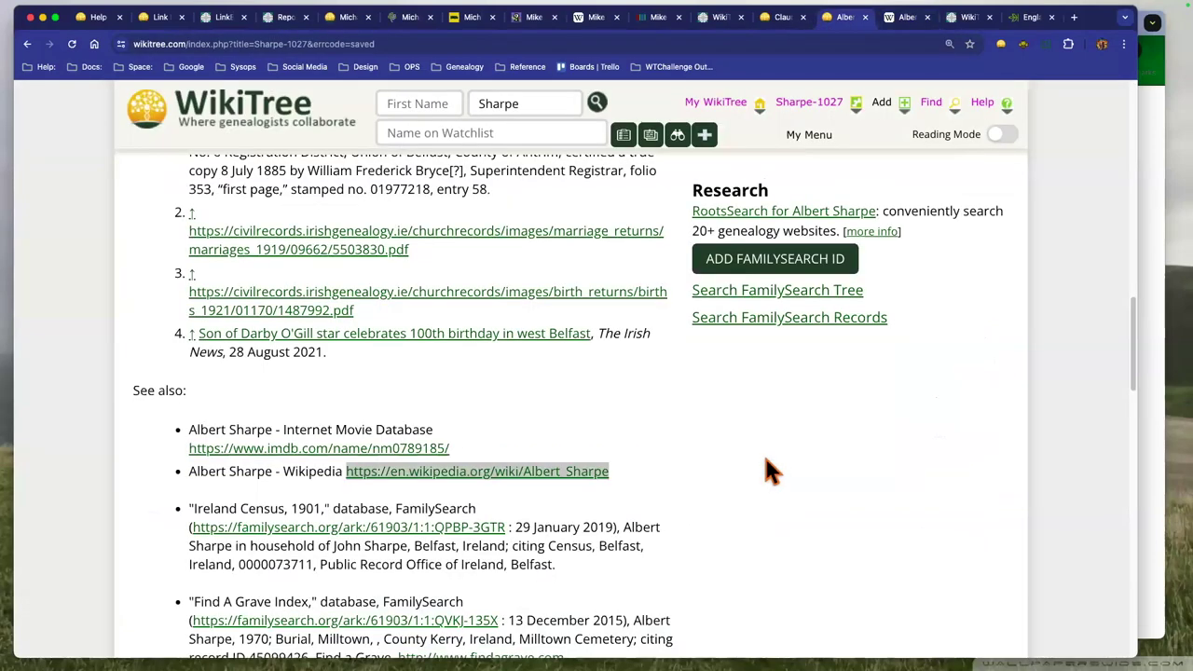
Follow the profile's FamilySearch Find a Grave Index citation to the attached Family Tree person and examine the vitals and family members.
scroll(763, 454, down, 3)
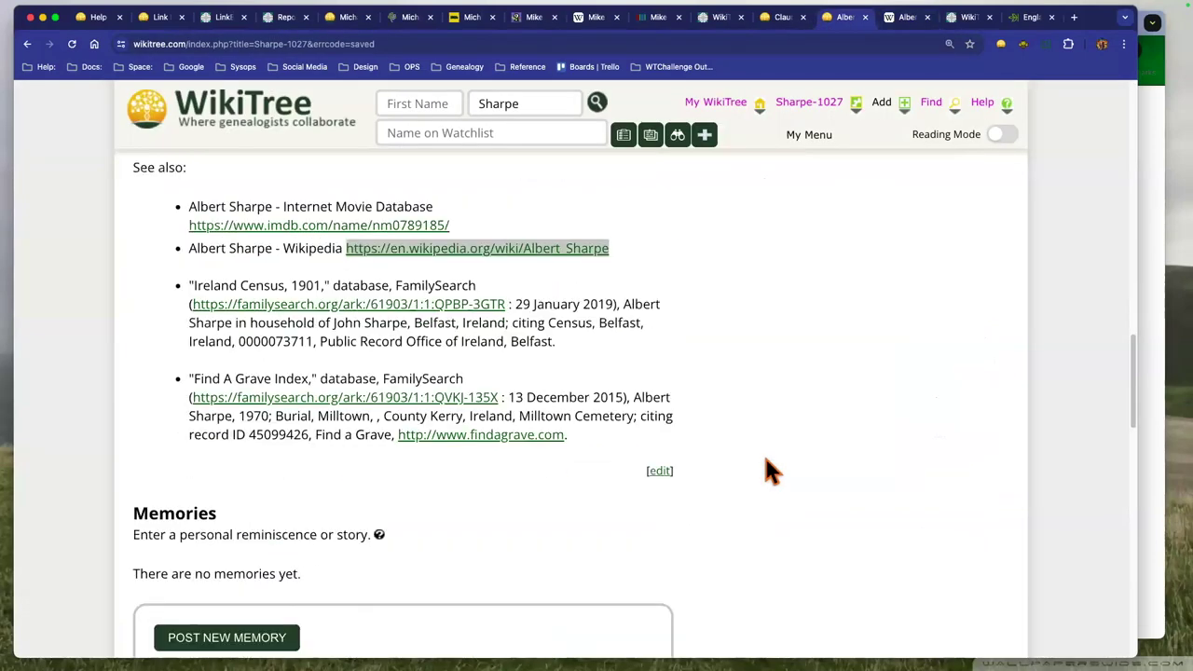
click(451, 400)
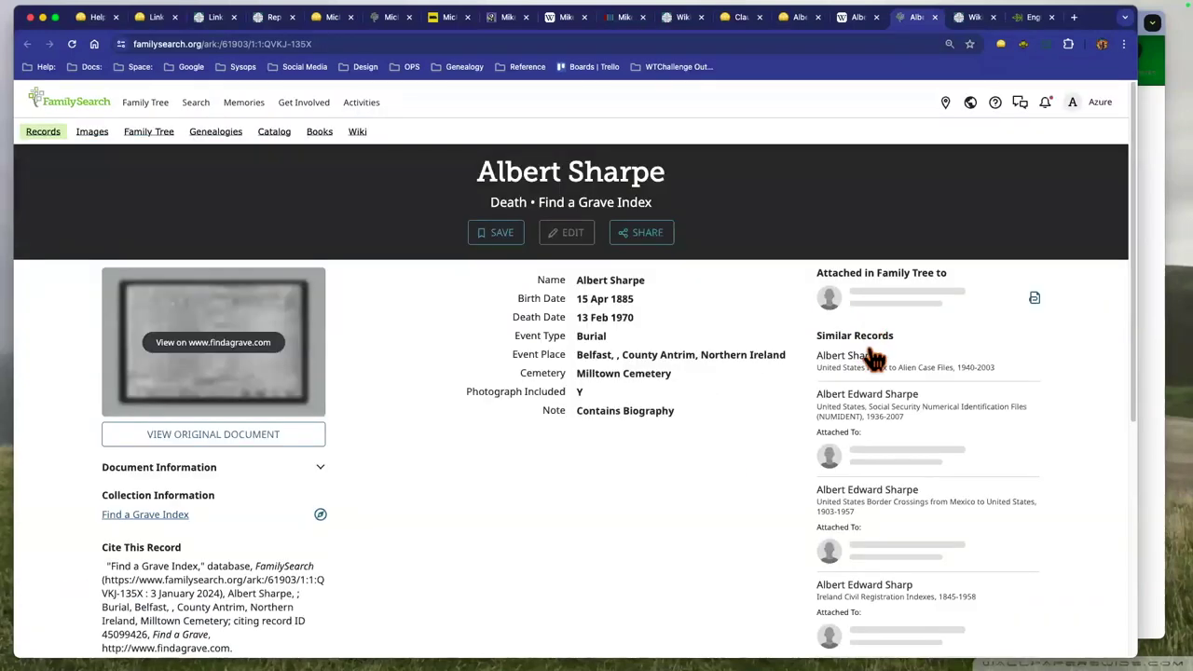
click(895, 338)
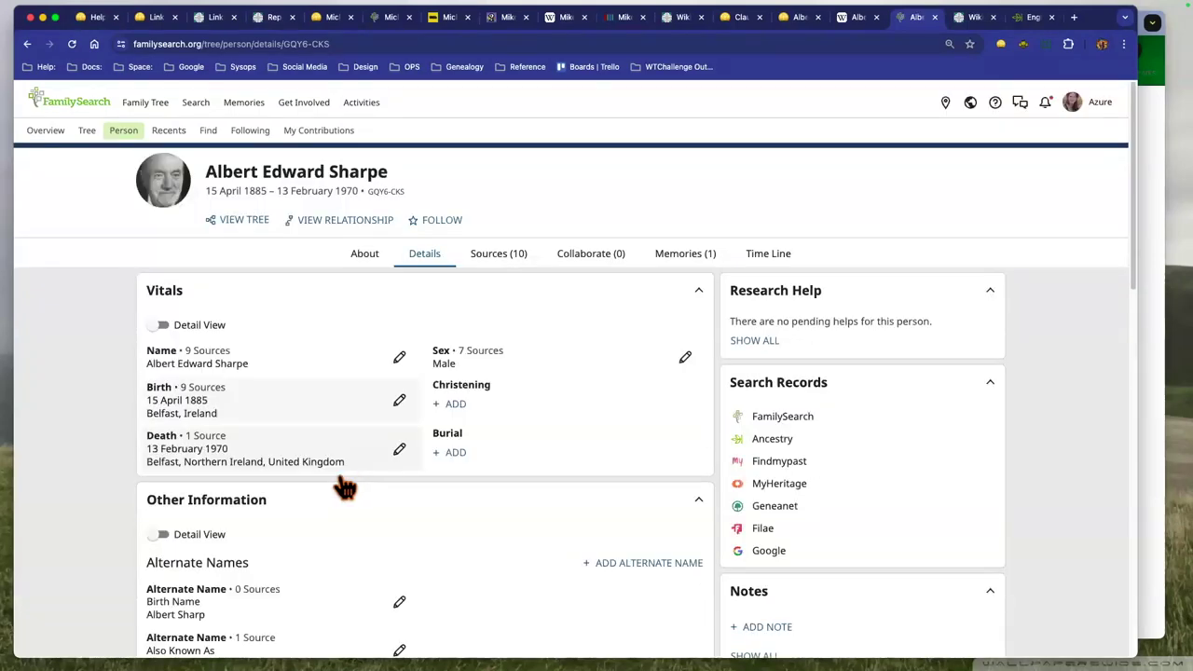
scroll(343, 487, down, 10)
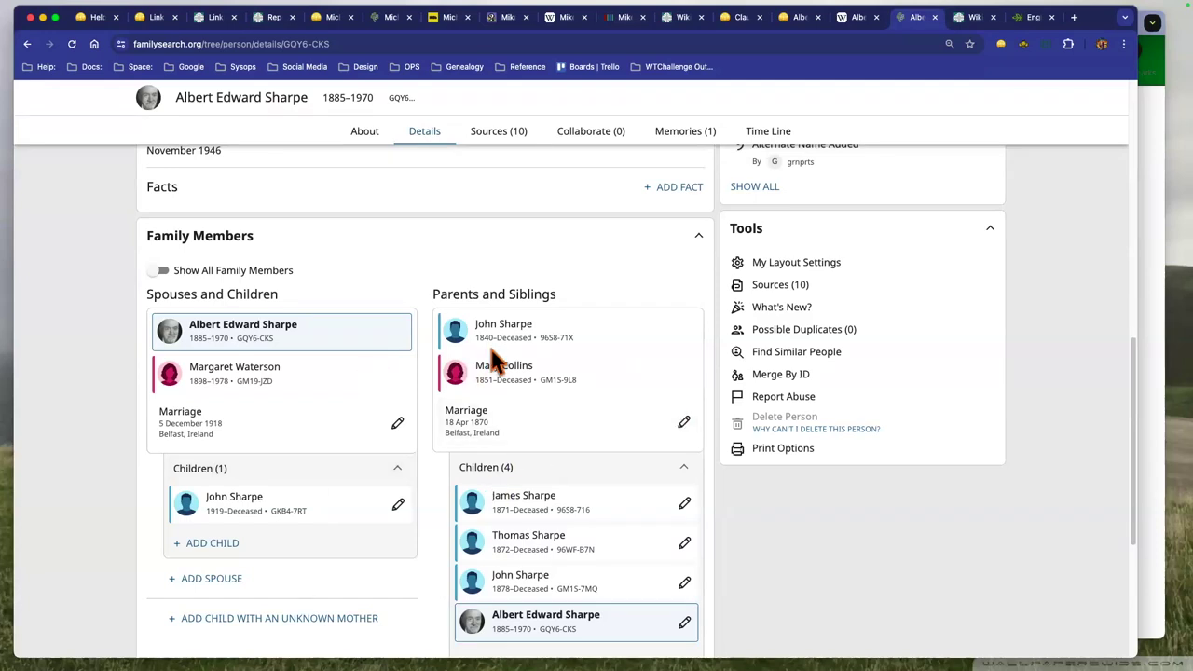
Start a new note on the FamilySearch person with the title Sharpe-1027 on WikiTree.
scroll(494, 359, up, 5)
scroll(729, 358, up, 6)
click(758, 445)
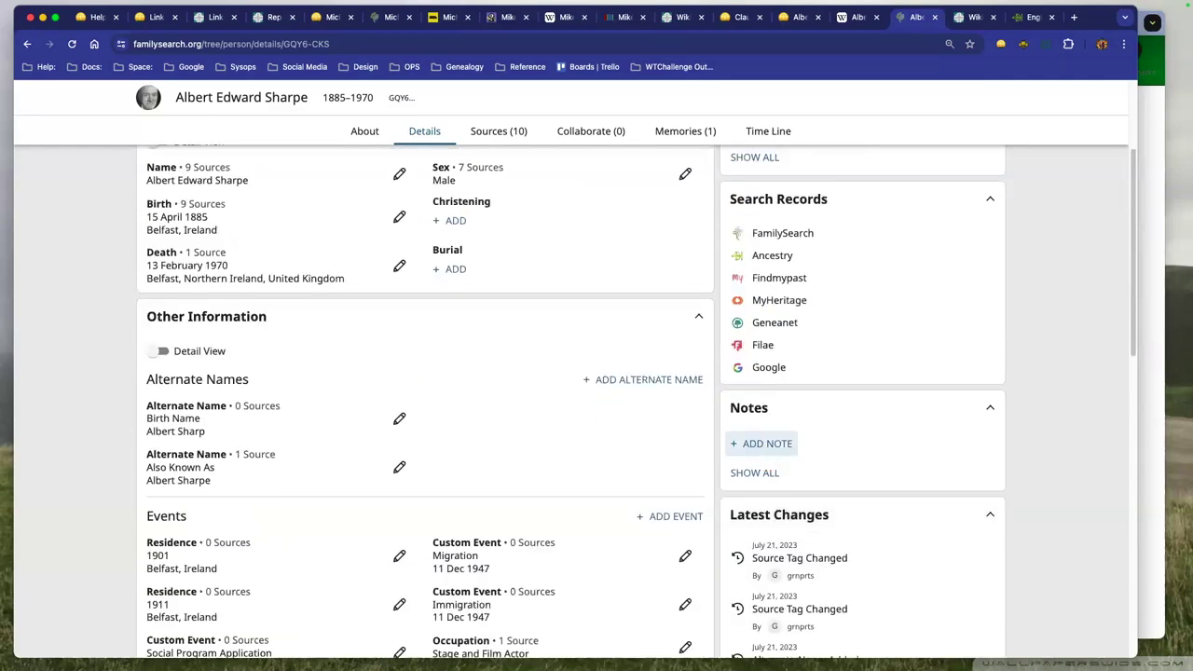
text(Sharpe-1027)
text(on WikiTr)
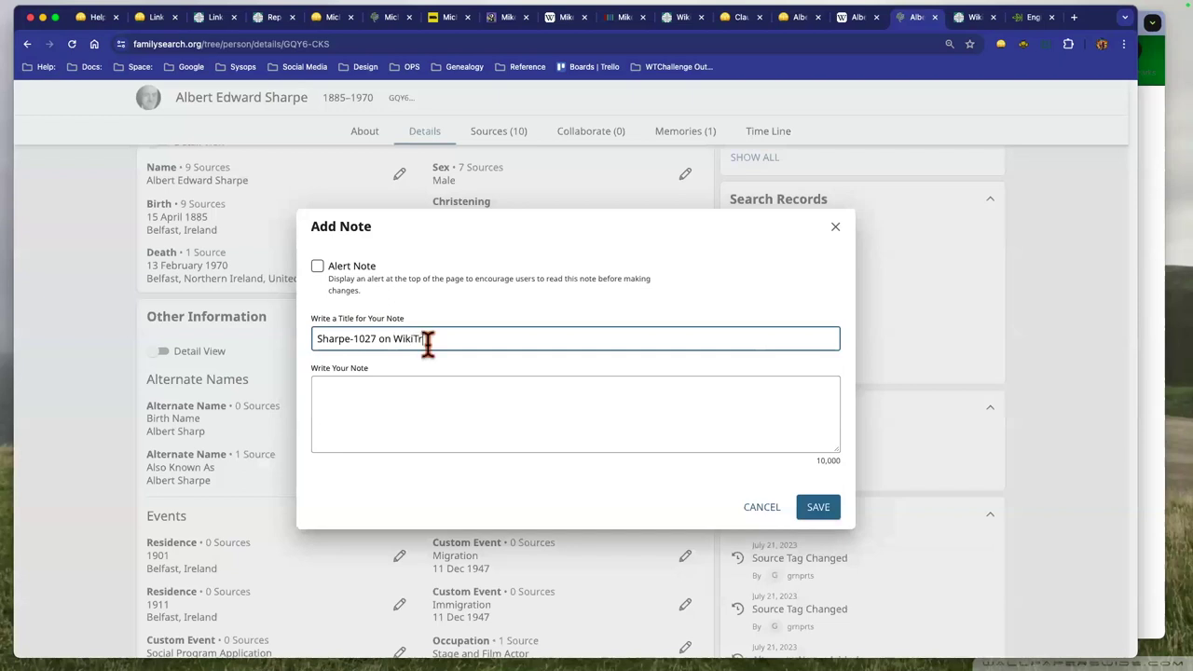
text(ee)
key(super+a)
key(super+c)
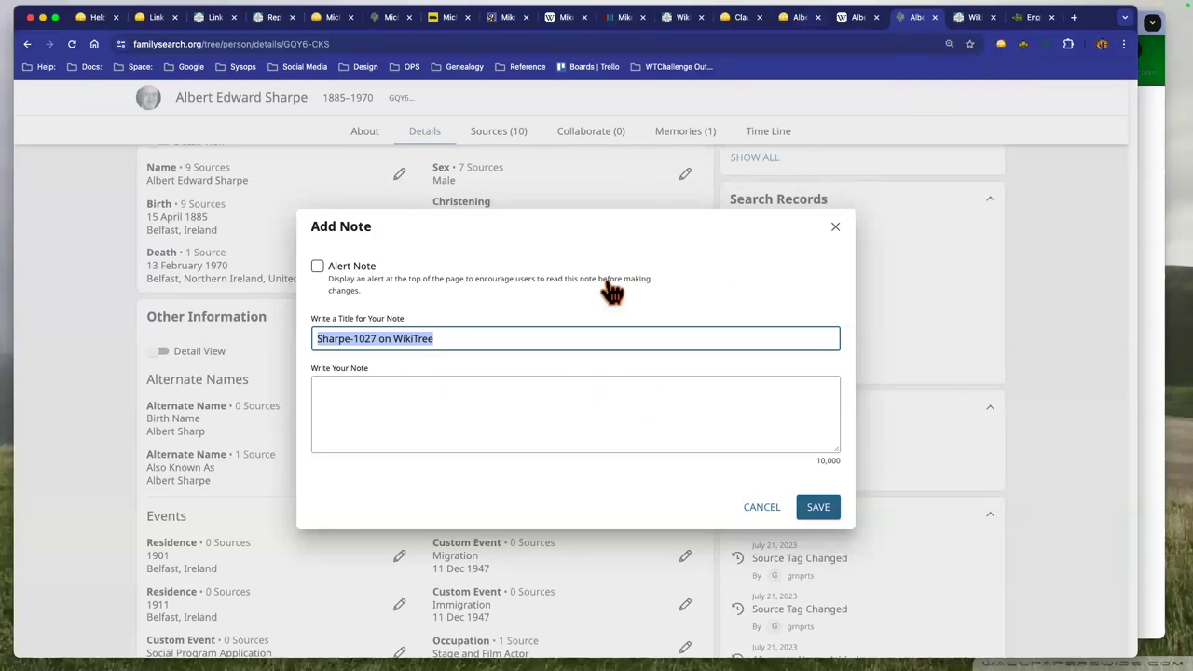
Fill in the note text WikiTree profile contains additional sources and information, and save the note.
key(ctrl+shift+Tab)
key(ctrl+shift+Tab)
key(ctrl+Tab)
key(ctrl+Tab)
click(575, 413)
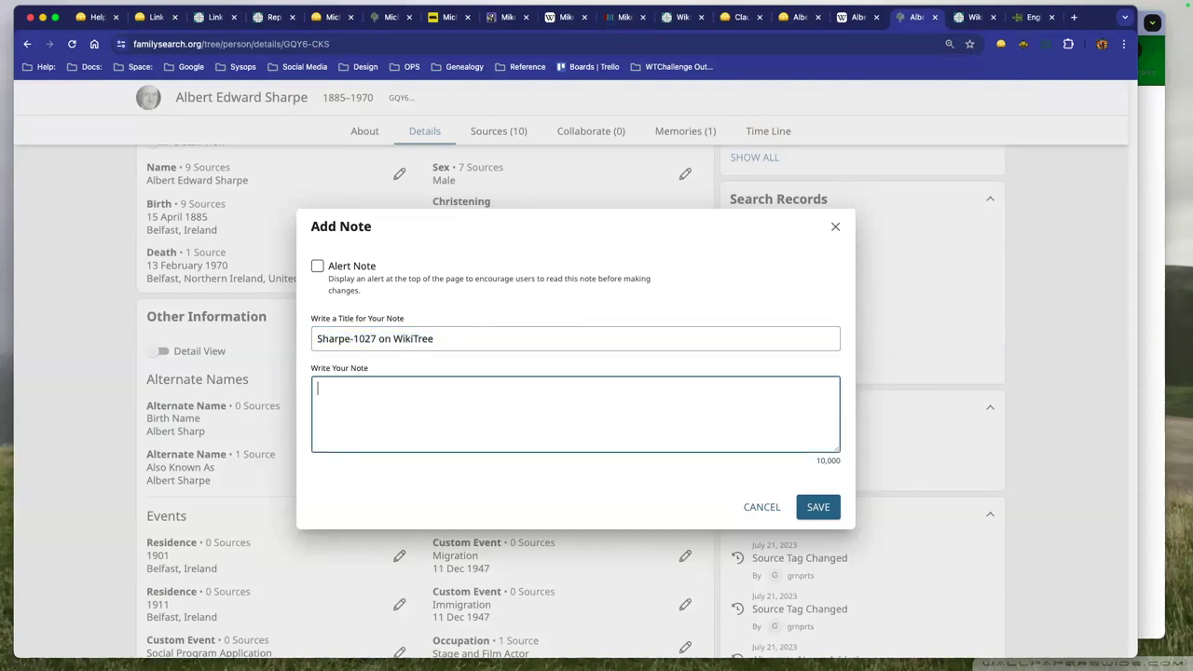
text(WikiTree profile contains additional sources and information)
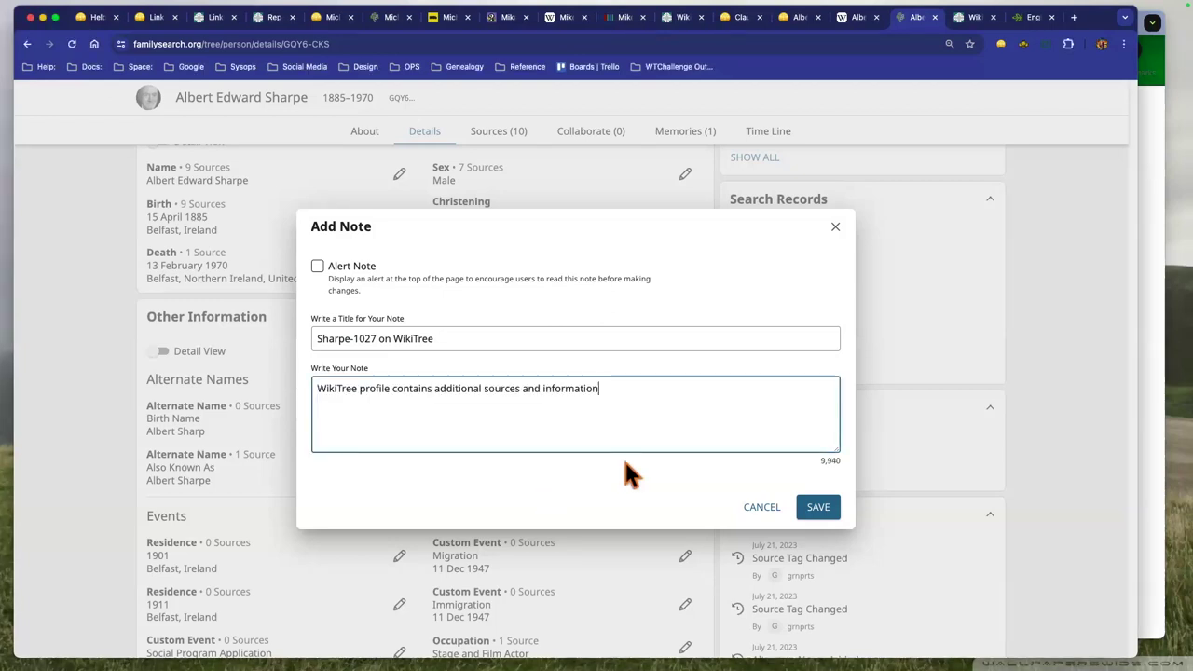
click(625, 399)
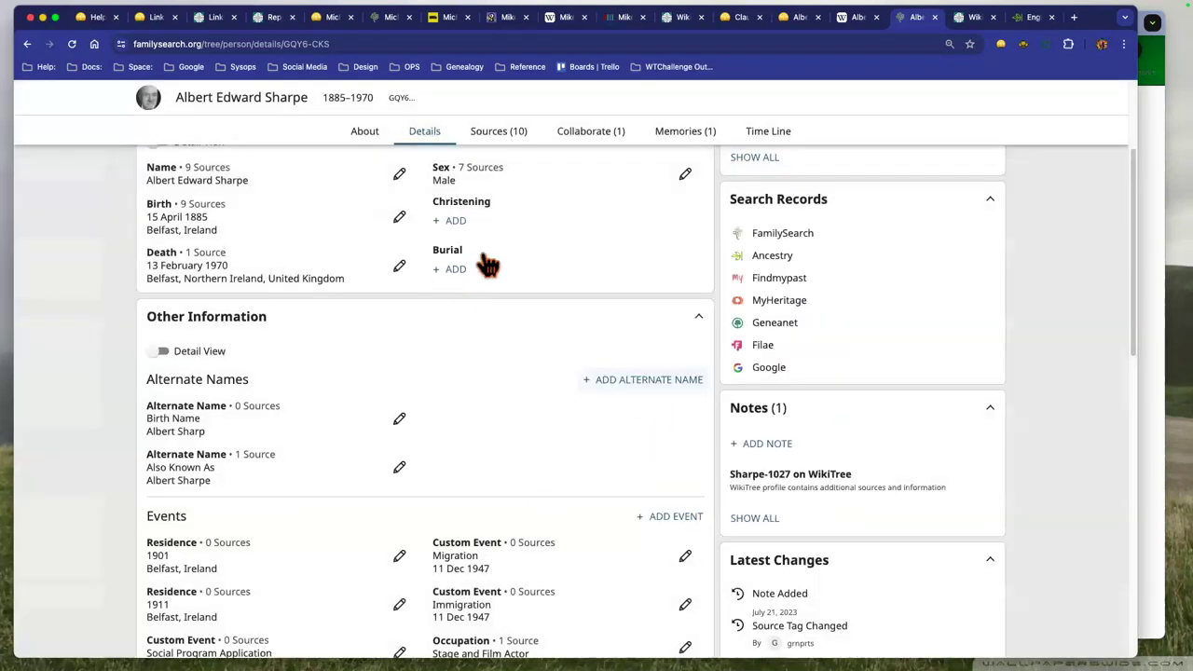
Review the FamilySearch person's sources, expand the Find a Grave Index source and follow it to the memorial on findagrave.com.
click(257, 454)
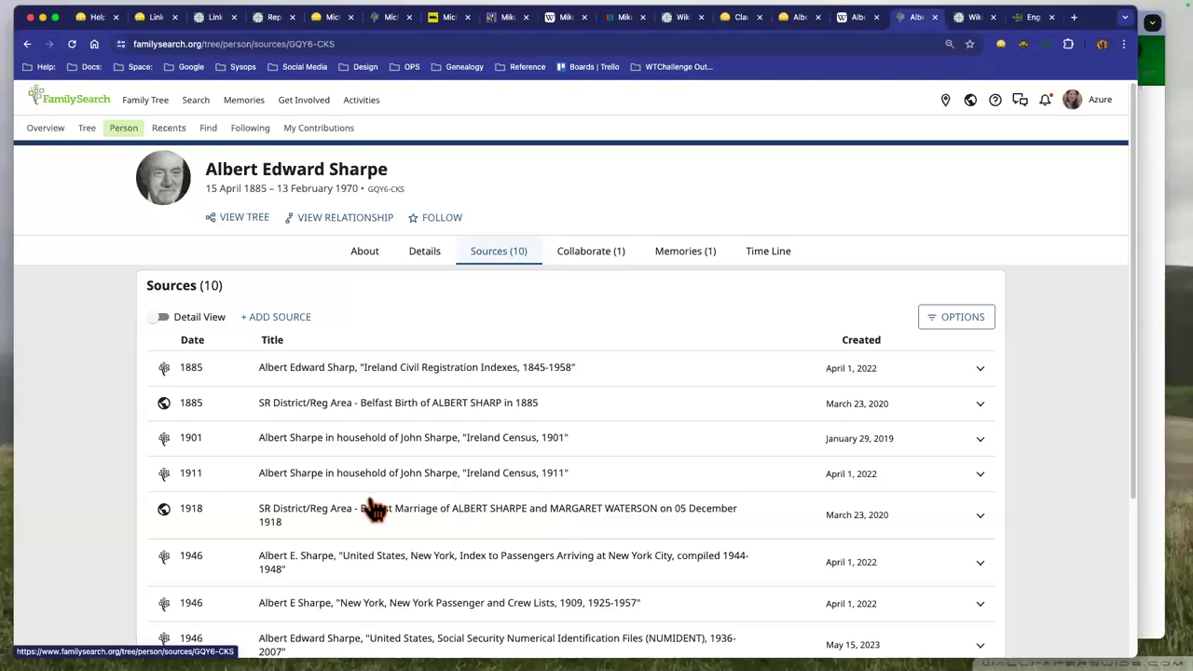
scroll(369, 505, down, 2)
scroll(471, 538, down, 5)
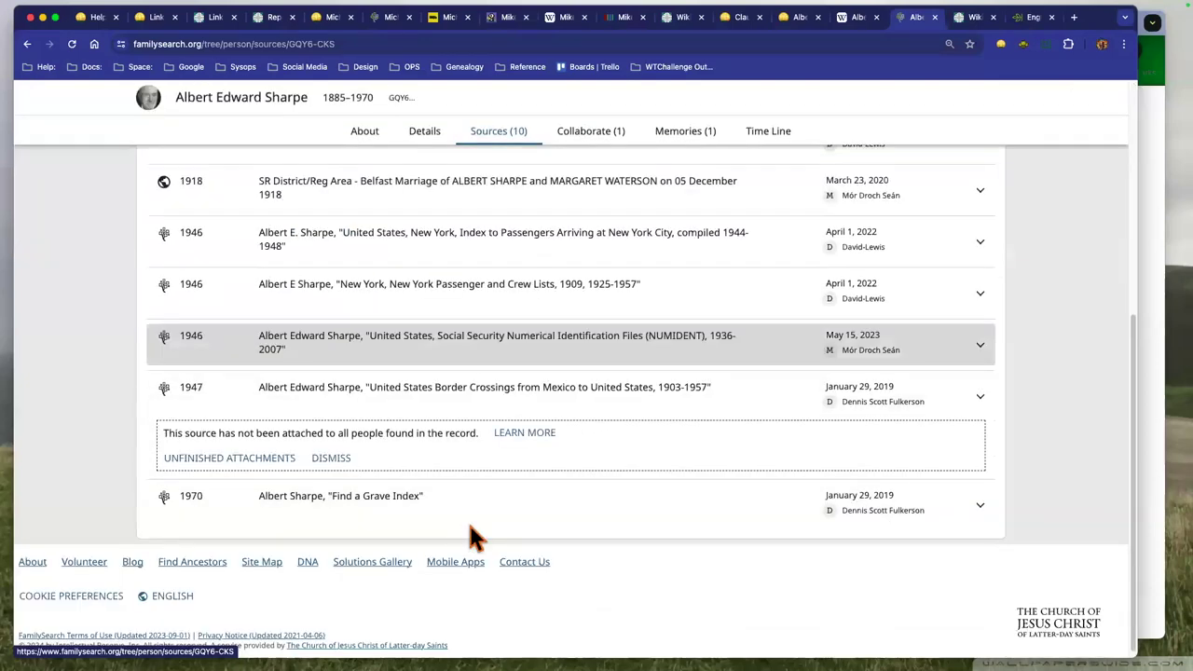
click(850, 494)
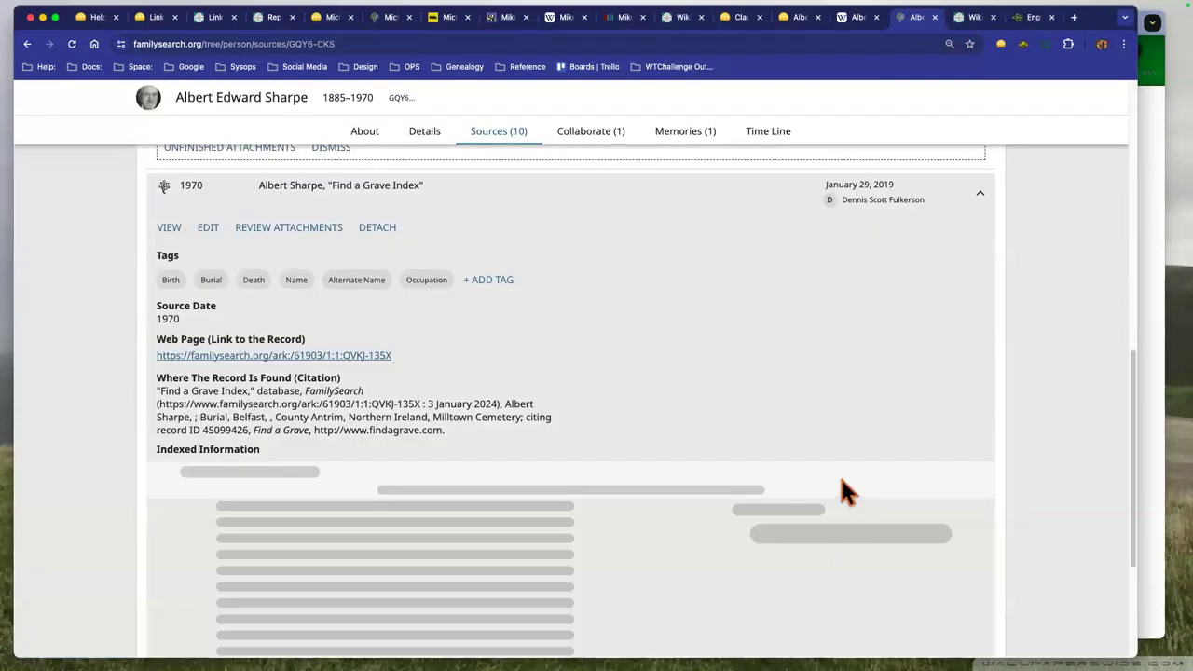
scroll(580, 430, down, 1)
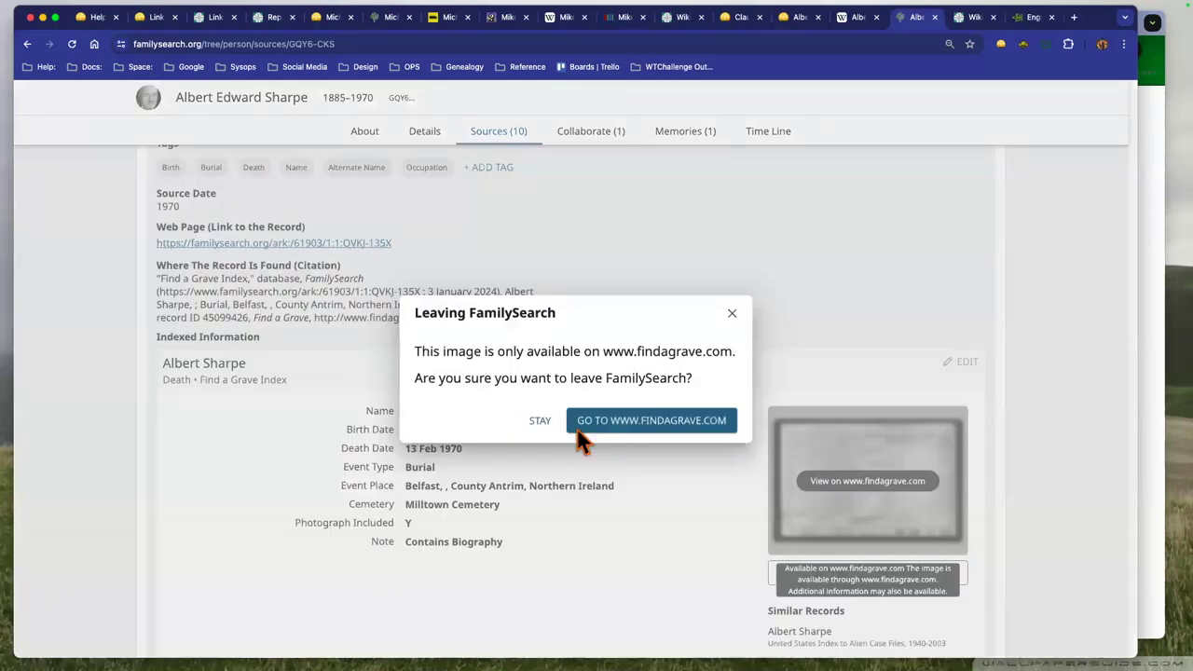
click(582, 431)
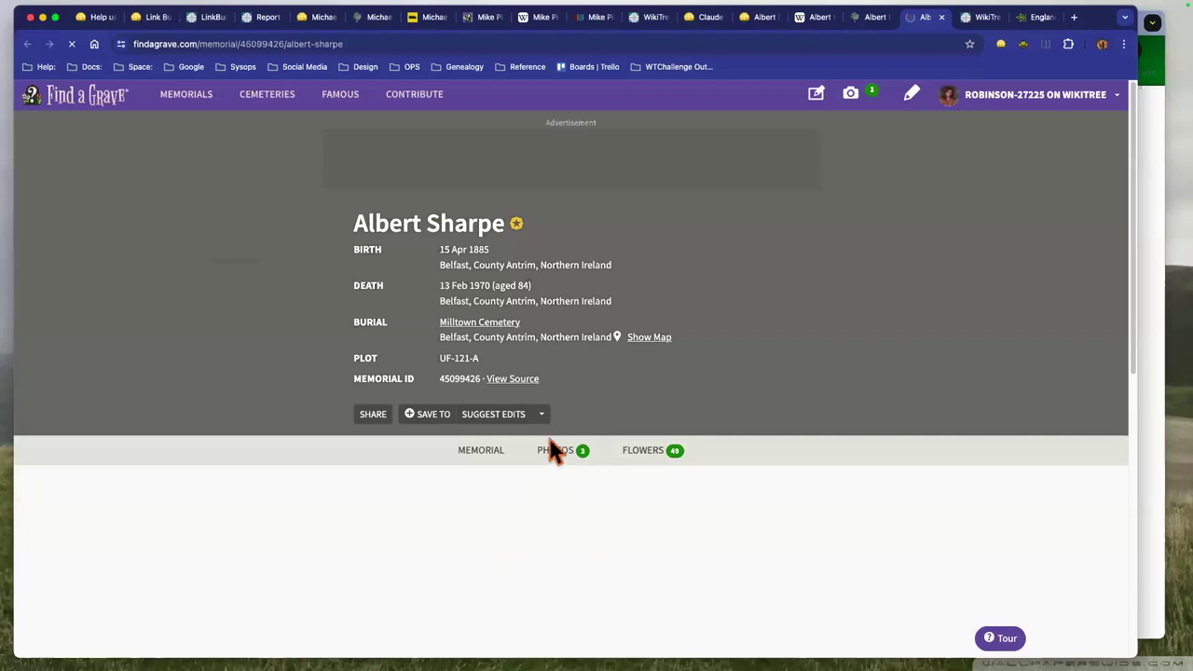
Leave a WikiTree Love flower from My Scrapbook on the Find a Grave memorial with the note Sharpe-1027 on WikiTree.
scroll(550, 440, down, 3)
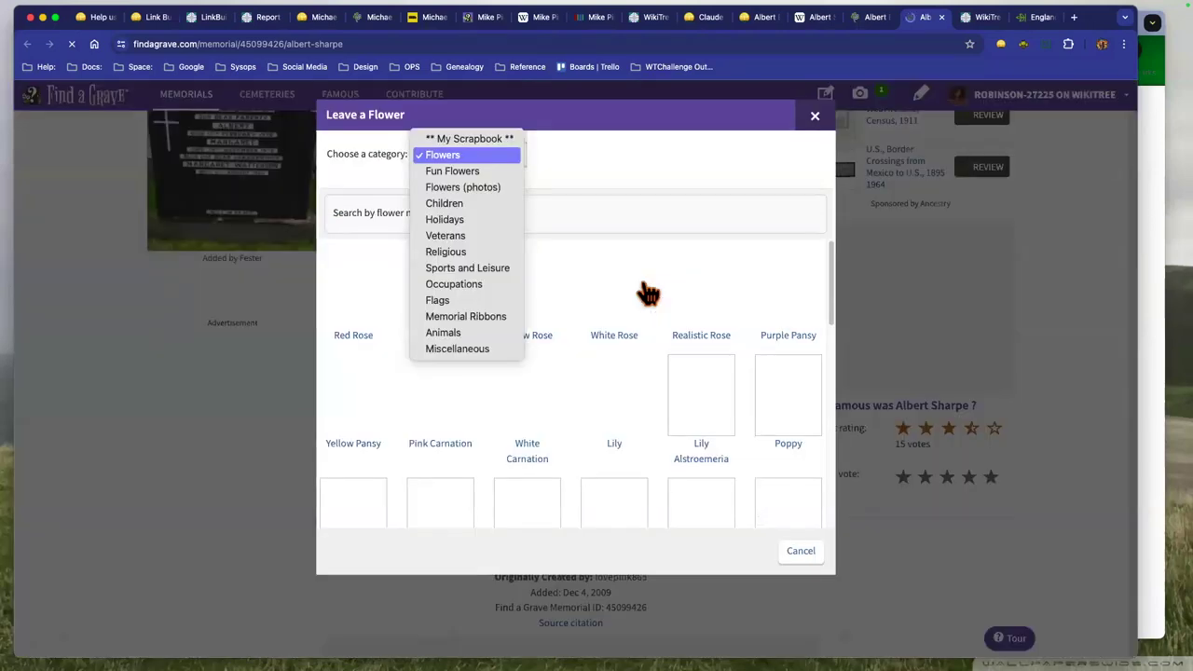
click(464, 135)
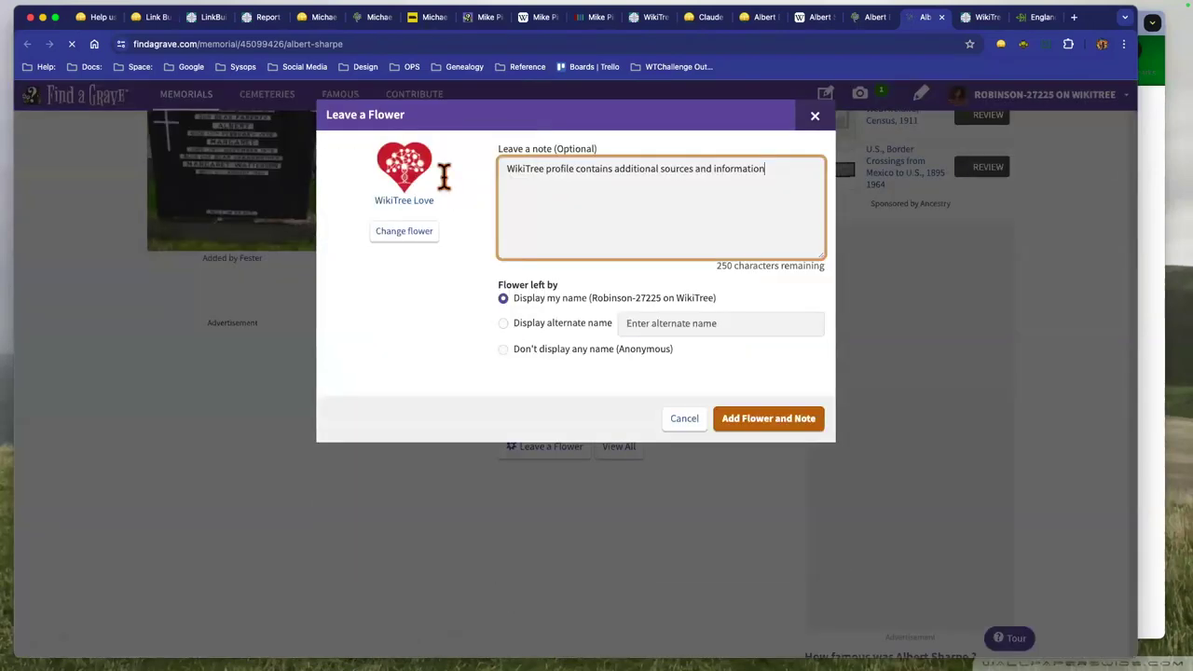
key(super+a)
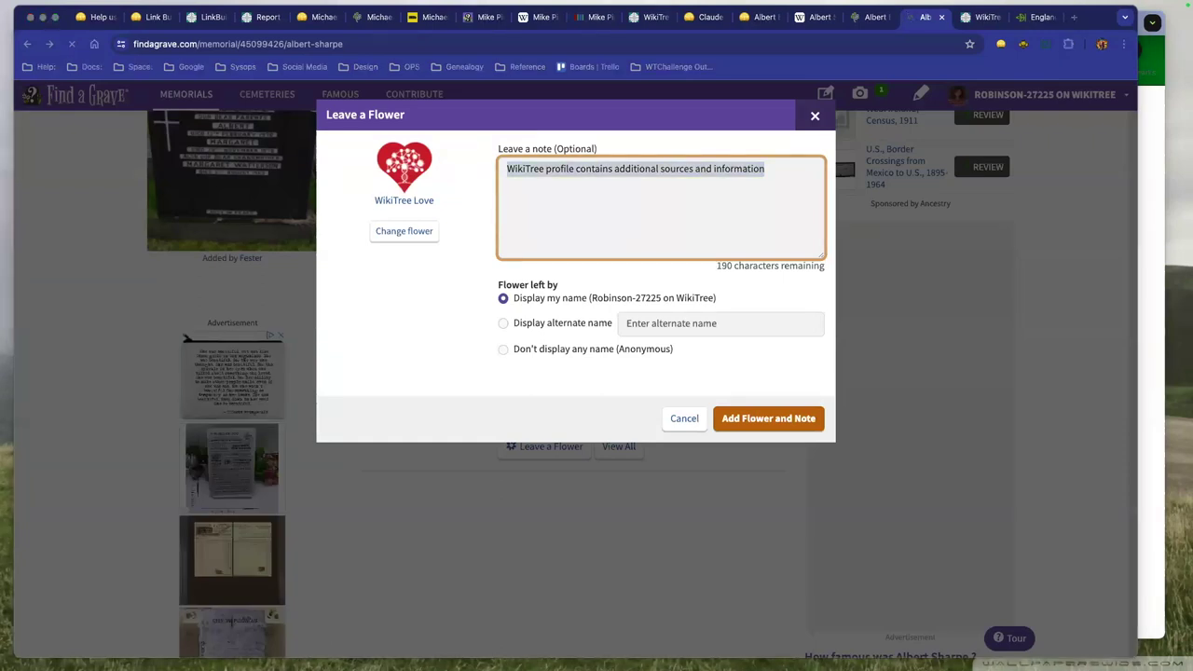
key(super+v)
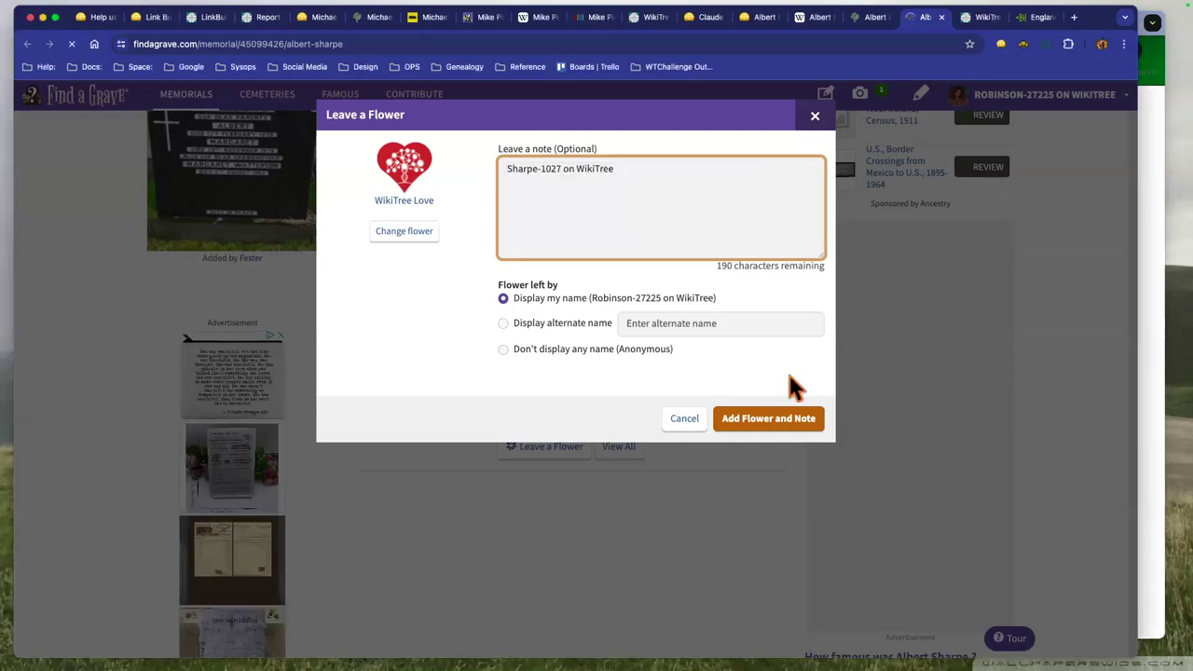
click(742, 460)
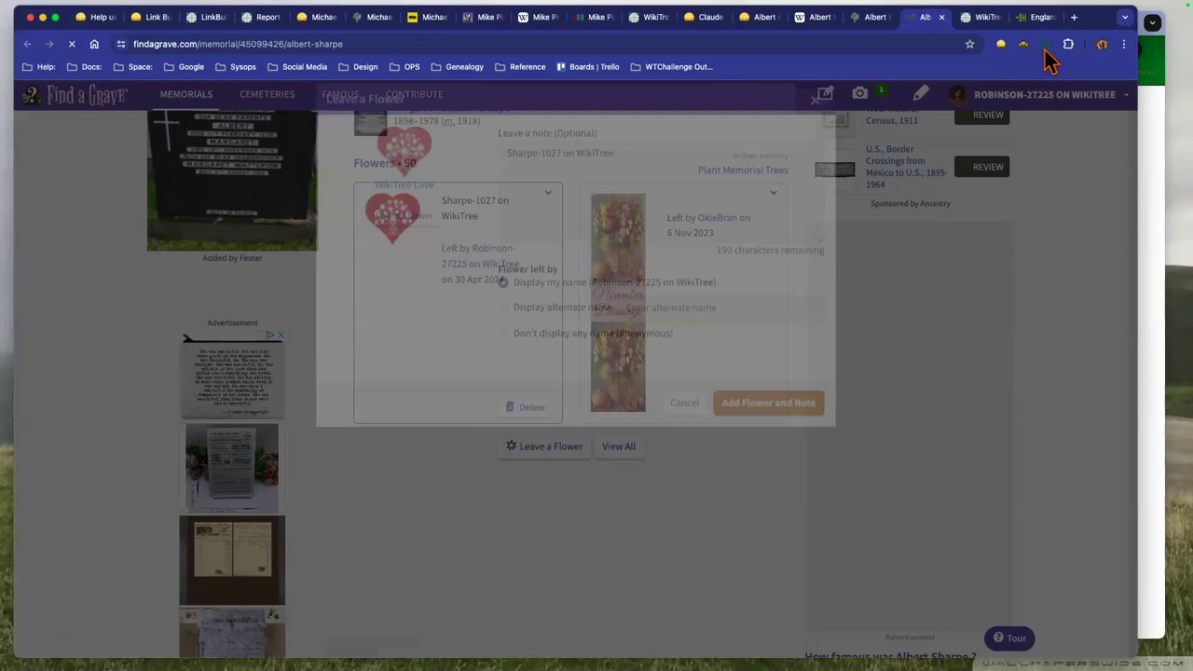
Look over the Sources section of the Sharpe-1027 WikiTree profile and check the Find a Grave memorial's flowers.
key(ctrl+shift+Tab)
key(ctrl+shift+Tab)
key(ctrl+shift+Tab)
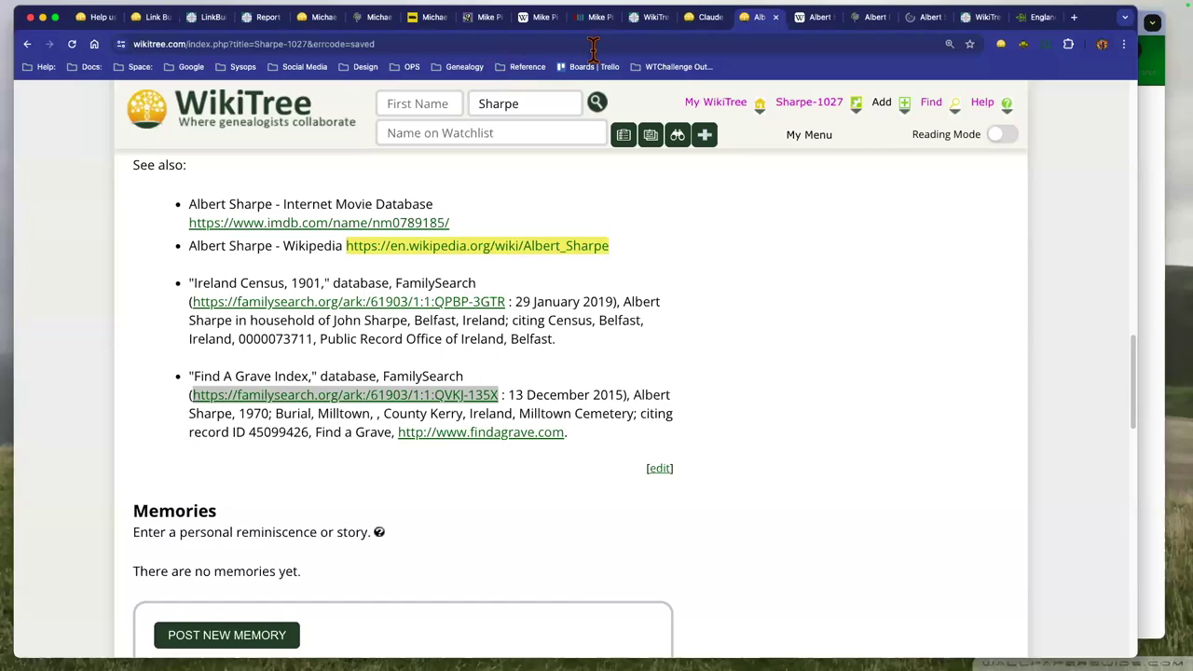
key(Page_Up)
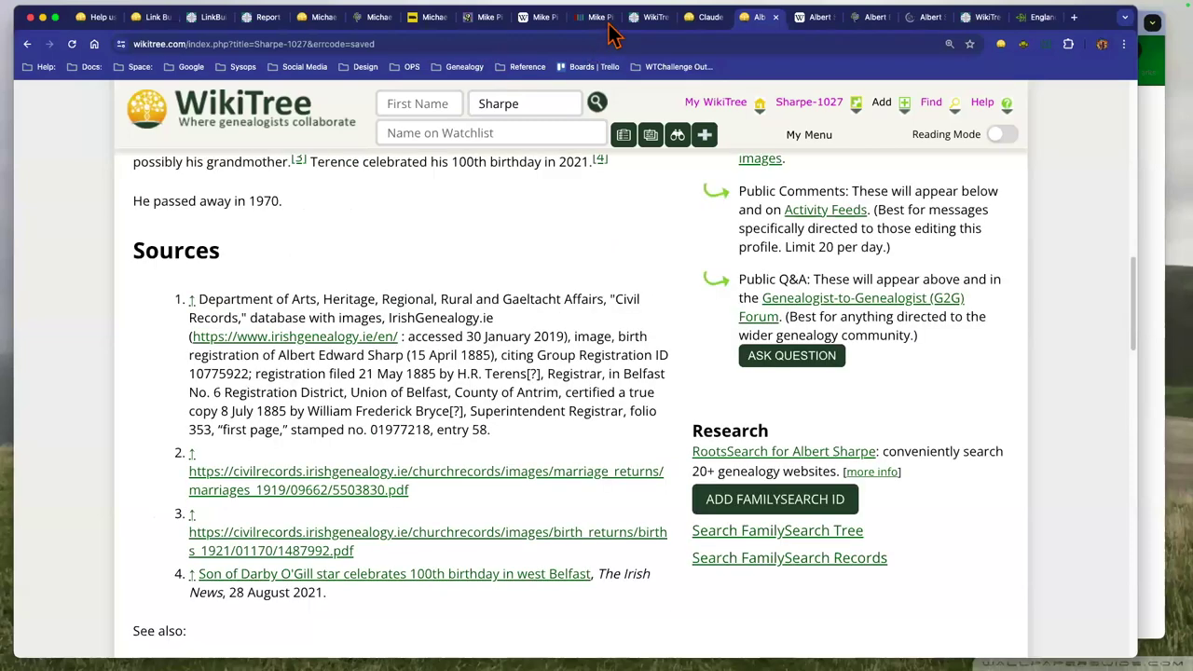
click(931, 24)
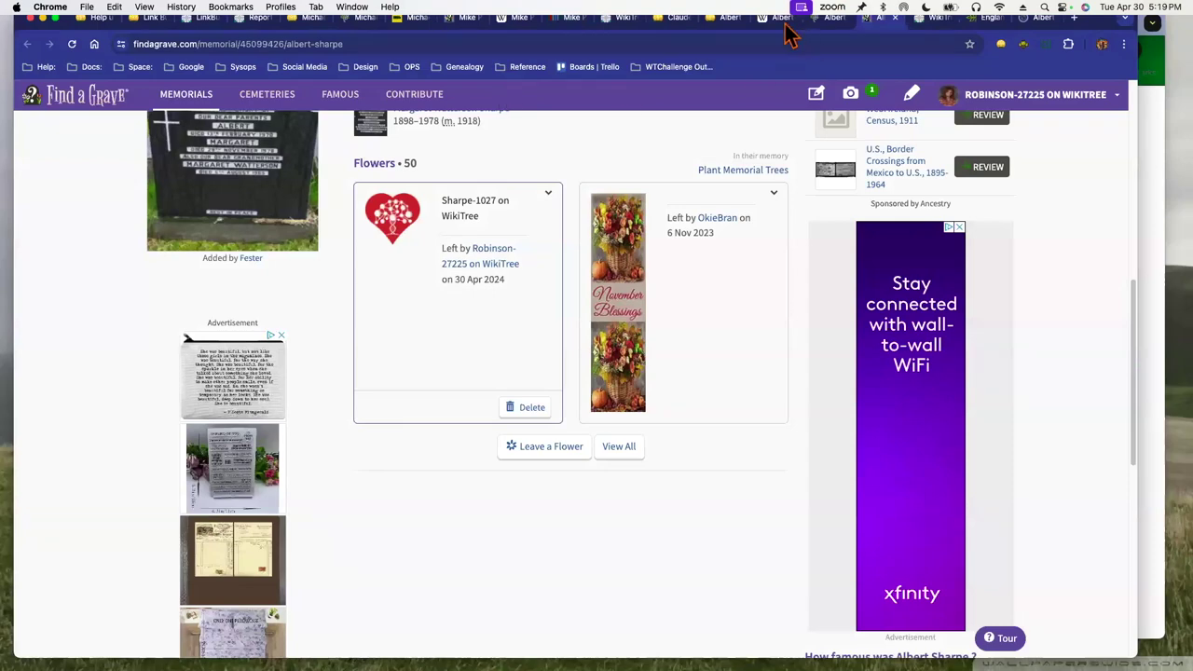
key(ctrl+Tab)
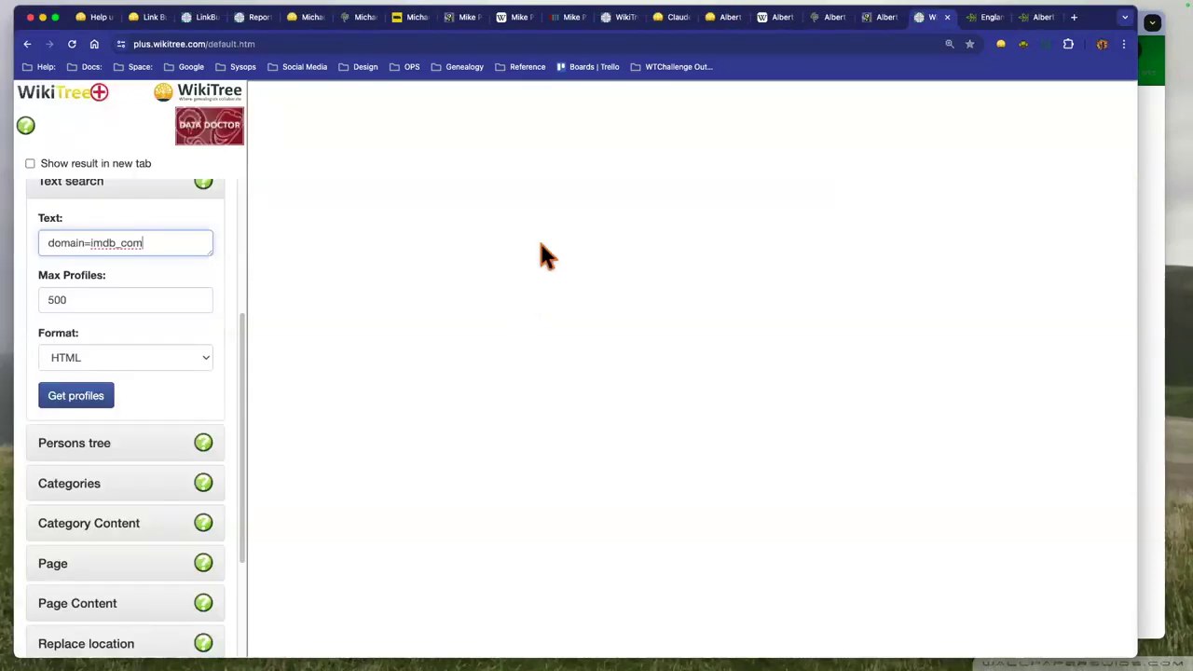
Open the Challenges Tracker from the Sharpe-1027 profile and add FindAGrave, FamilySearch and IMDb to the Link Builders Challenge comment.
key(ctrl+shift+Tab)
key(ctrl+shift+Tab)
key(ctrl+shift+Tab)
key(ctrl+shift+Tab)
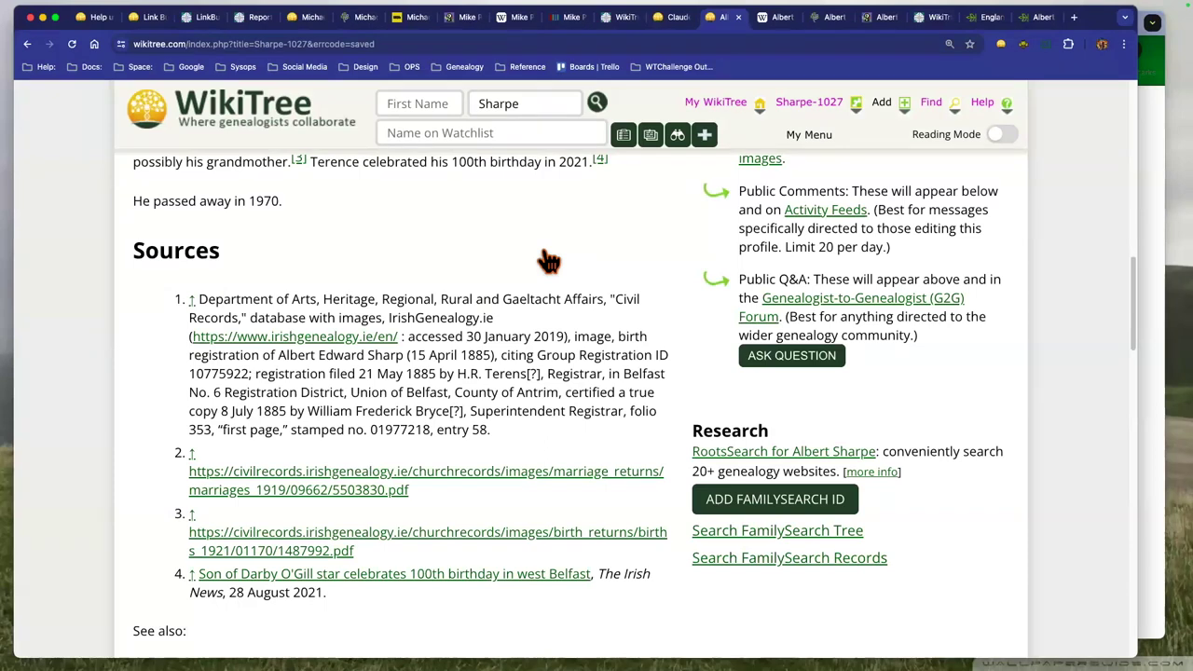
key(Home)
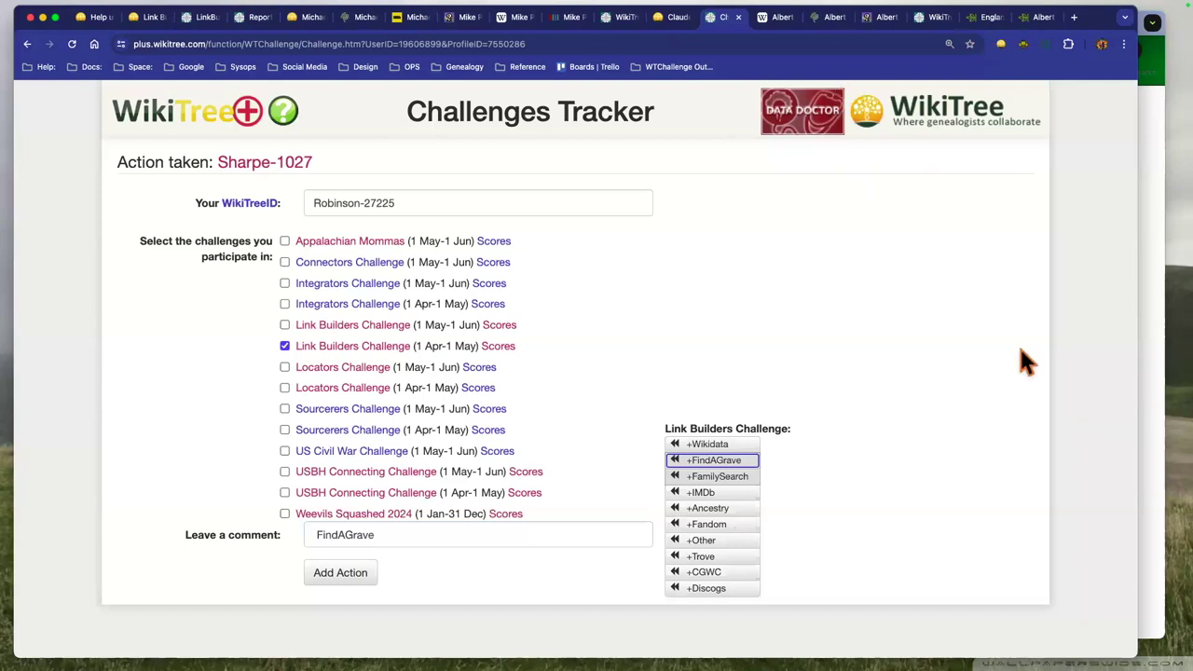
key(Tab)
key(Return)
key(Tab)
key(Return)
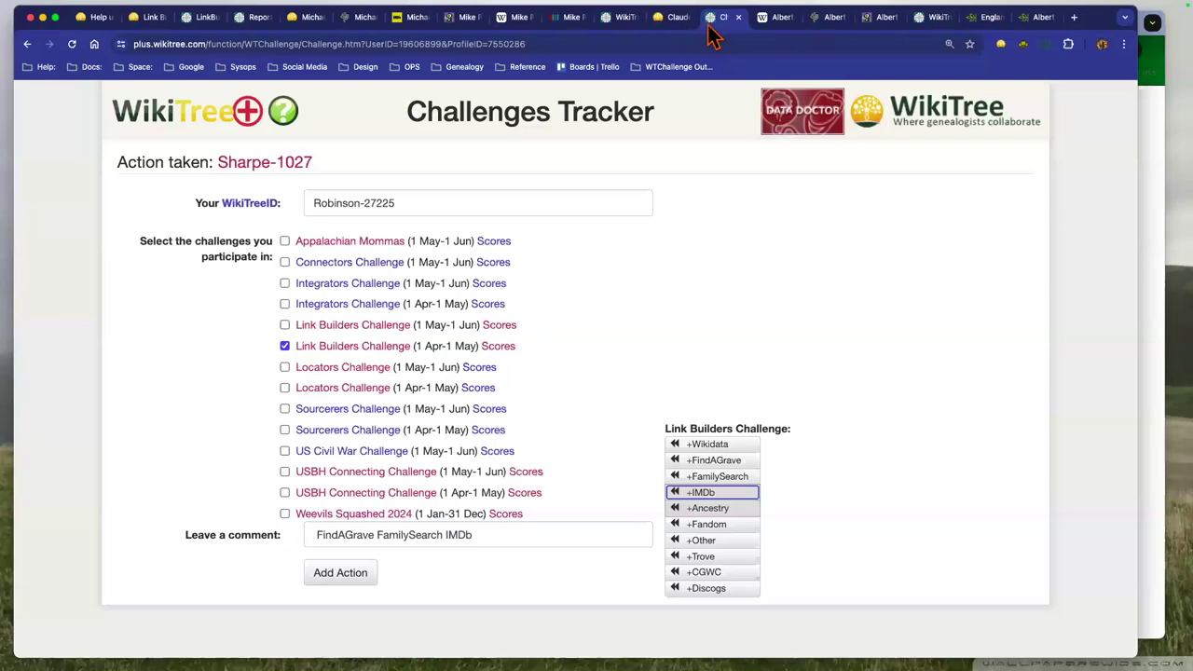
key(super+9)
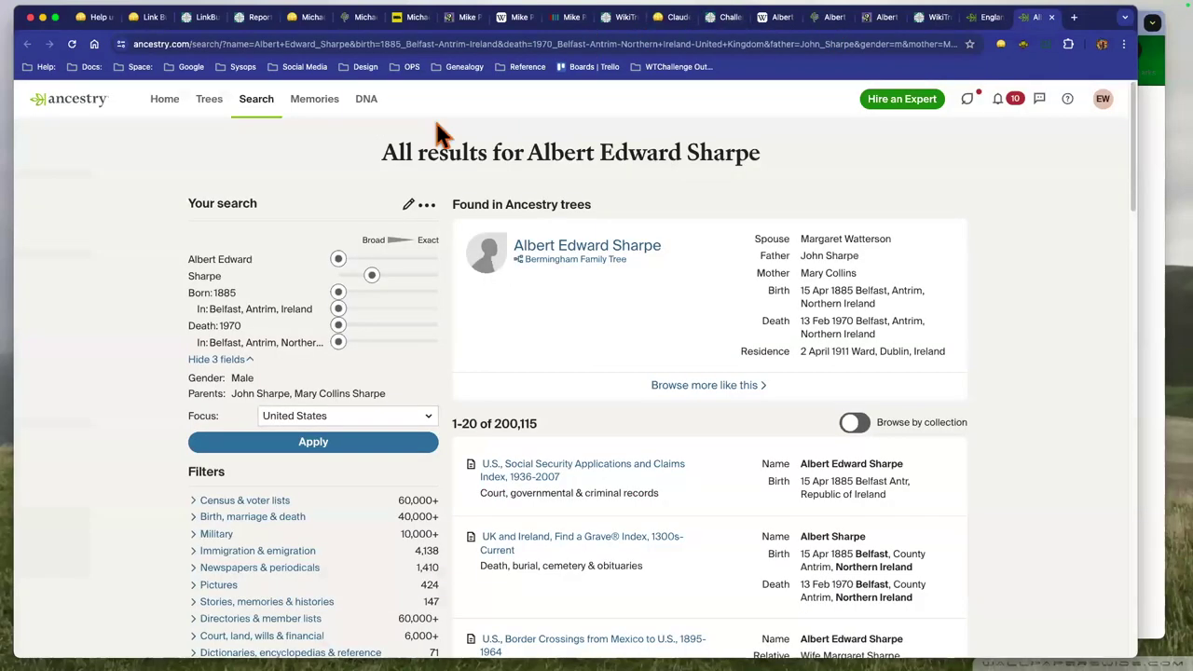
key(ctrl+shift+Tab)
key(ctrl+shift+Tab)
key(ctrl+shift+Tab)
key(ctrl+shift+Tab)
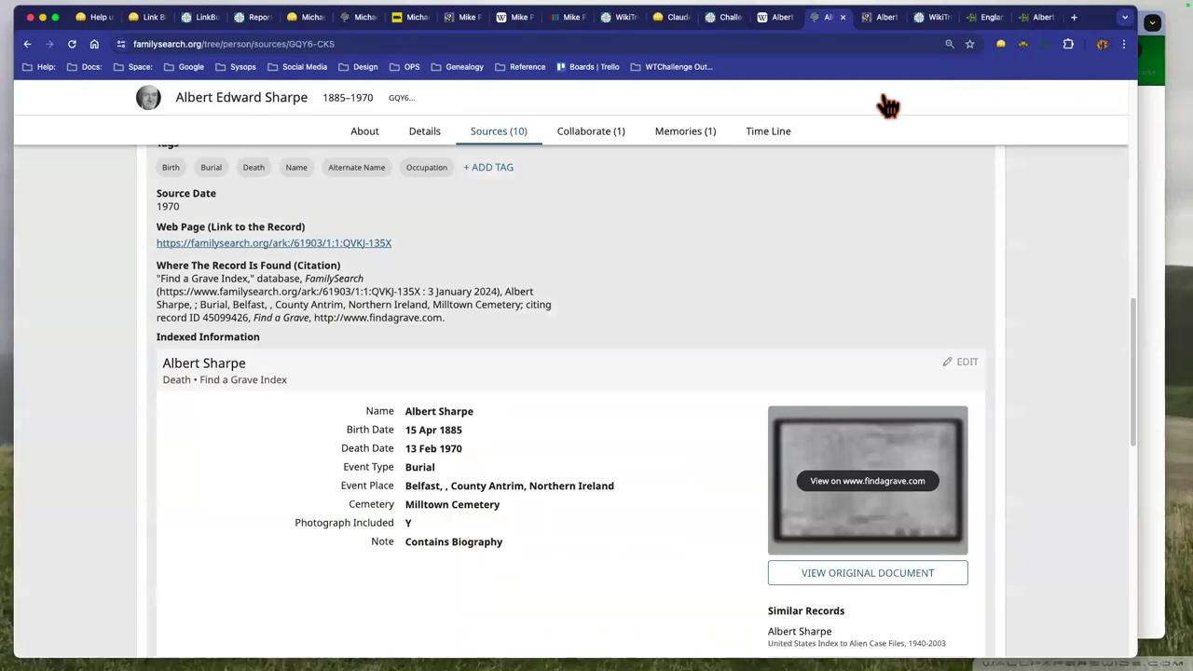
key(super+bracketleft)
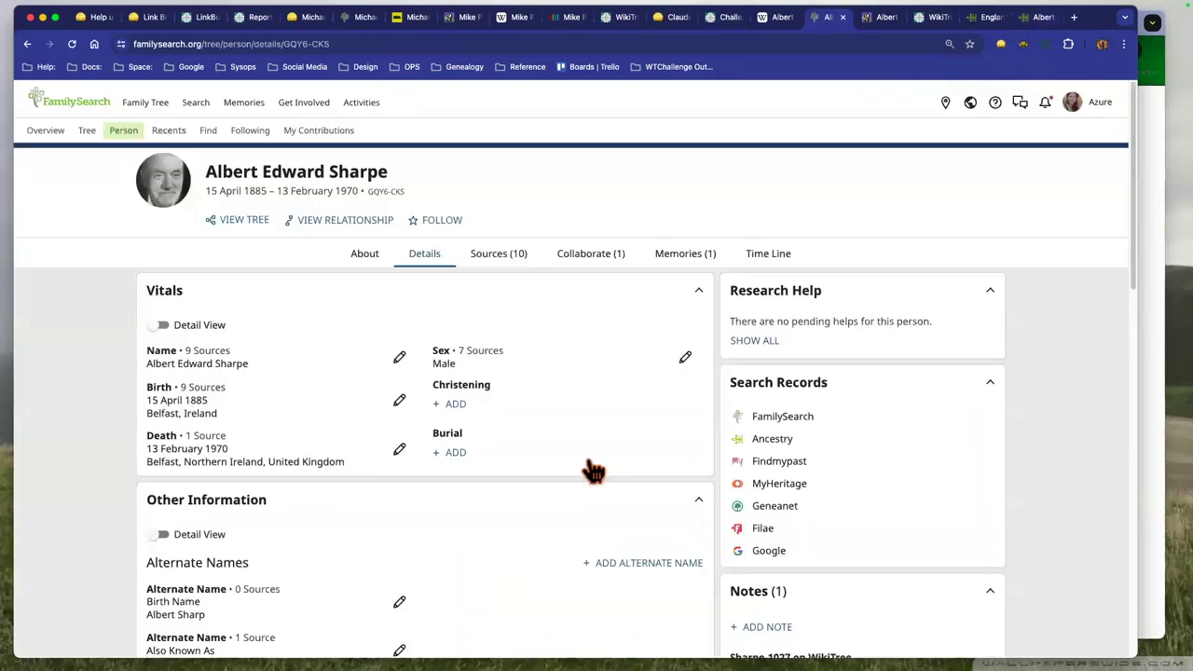
key(ctrl+Tab)
key(ctrl+Tab)
key(ctrl+Tab)
key(ctrl+Tab)
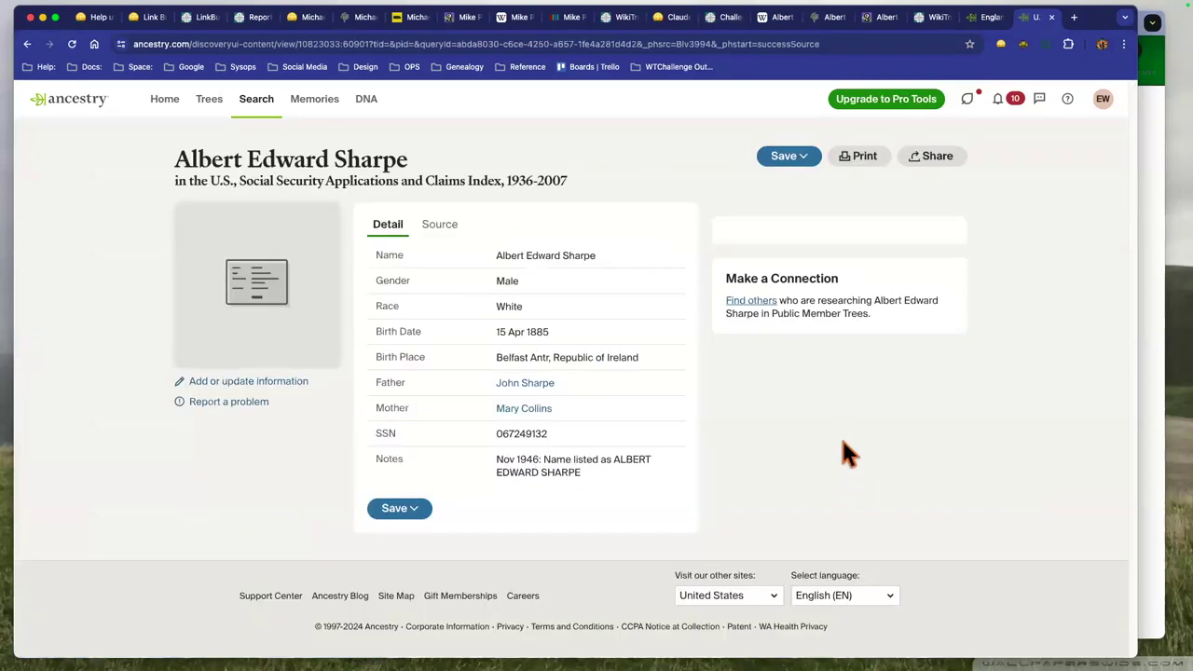
scroll(842, 435, down, 10)
click(782, 430)
text(Sharpe-1027 on WikiTree)
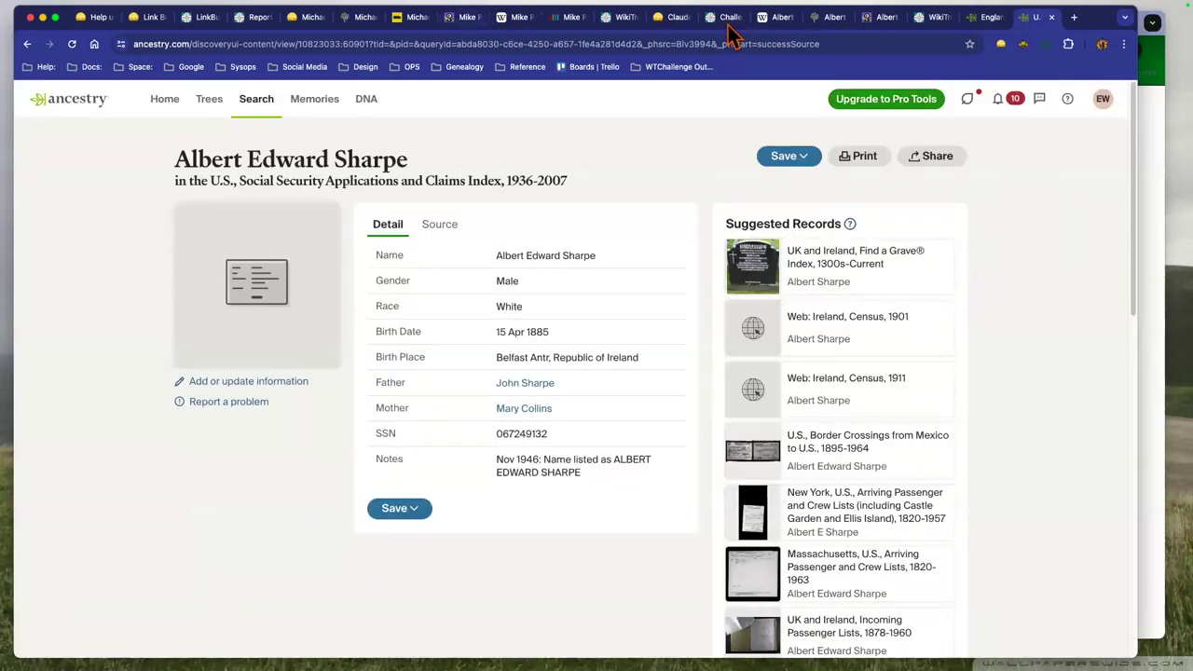
Append Ancestry to the Challenges Tracker comment and add the Link Builders Challenge action for Sharpe-1027.
click(730, 22)
key(Tab)
key(Return)
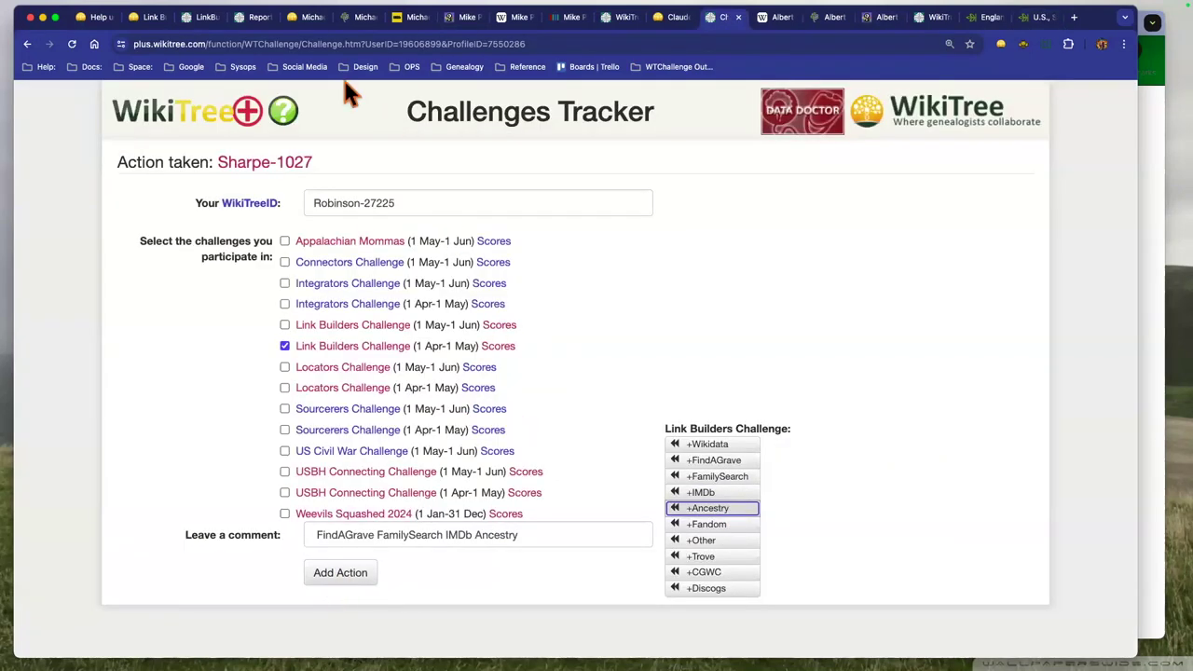
key(shift+Tab)
key(Return)
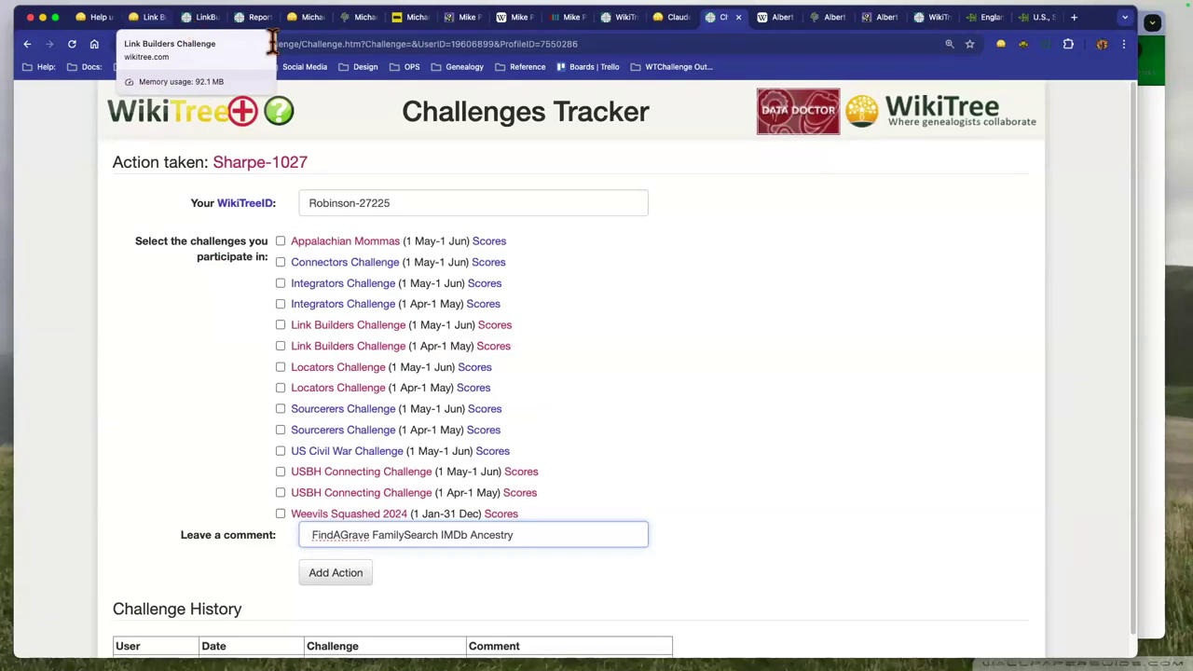
Look at the April Link Builders Challenge user rankings and switch to the Pinder-1800 WikiTree profile.
click(198, 17)
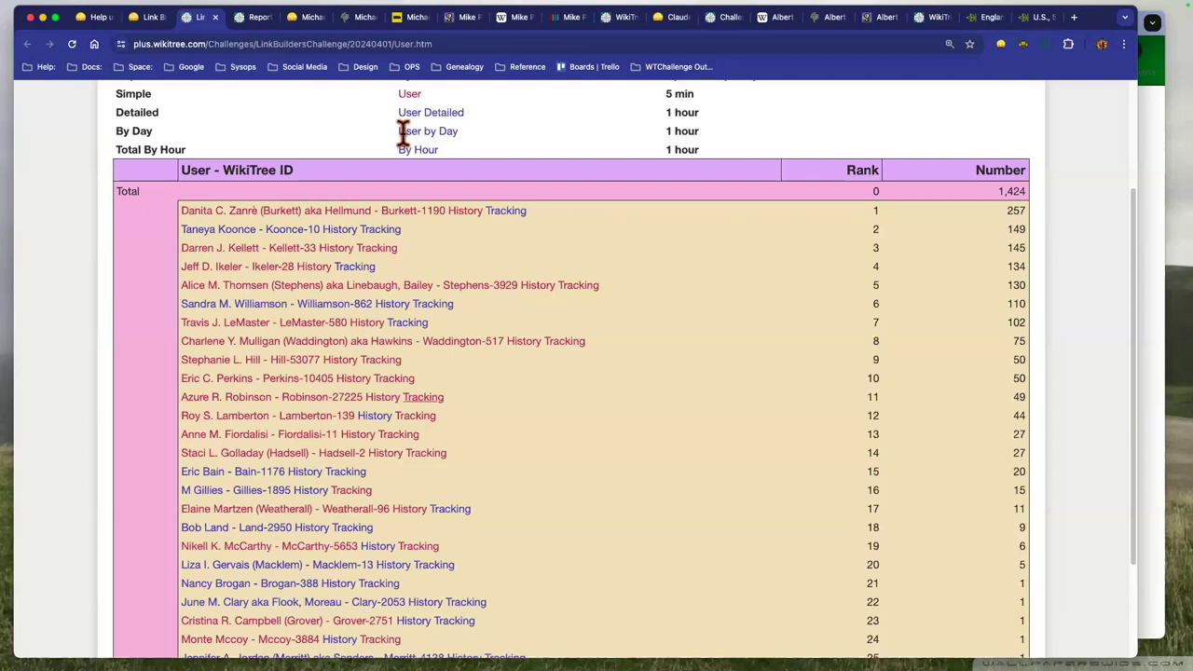
key(ctrl+Tab)
key(ctrl+Tab)
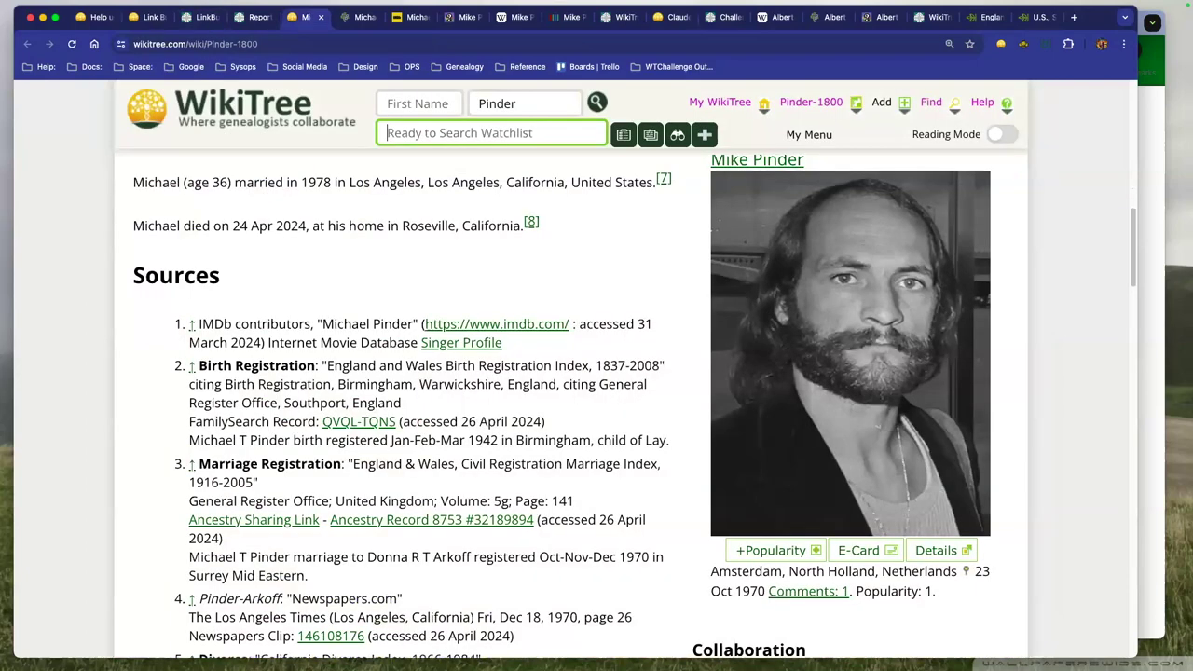
Look up Liebster-1 on WikiTree and examine the profile's biography and source citations.
key(shift+Tab)
text(Lieb)
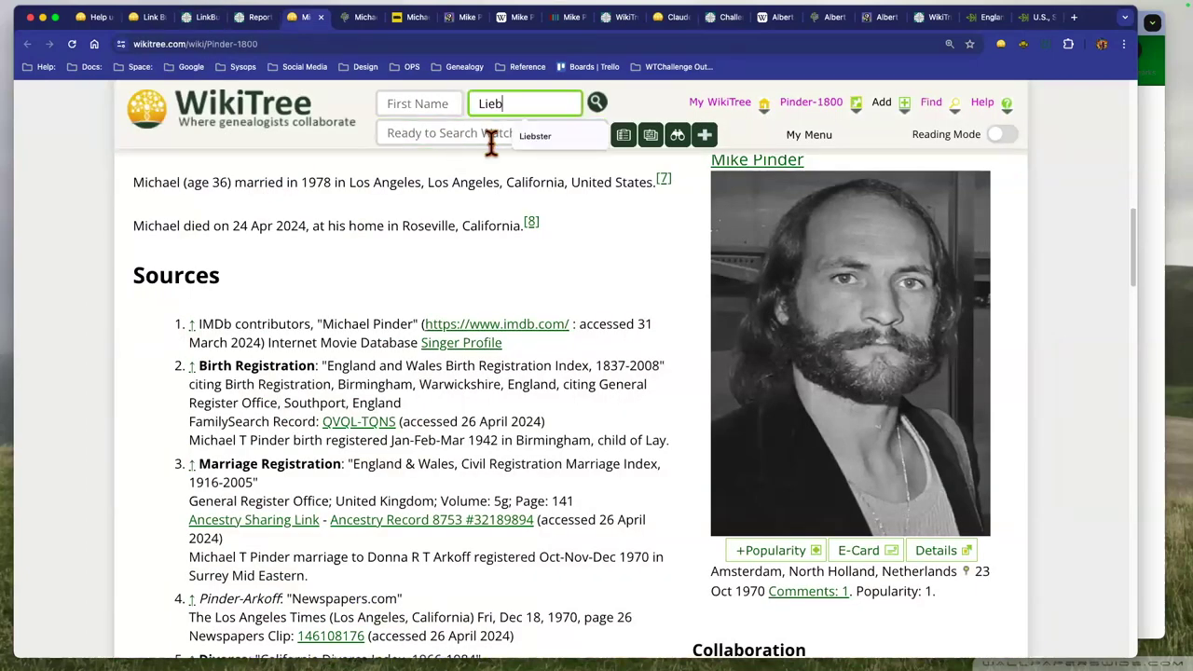
text(ster)
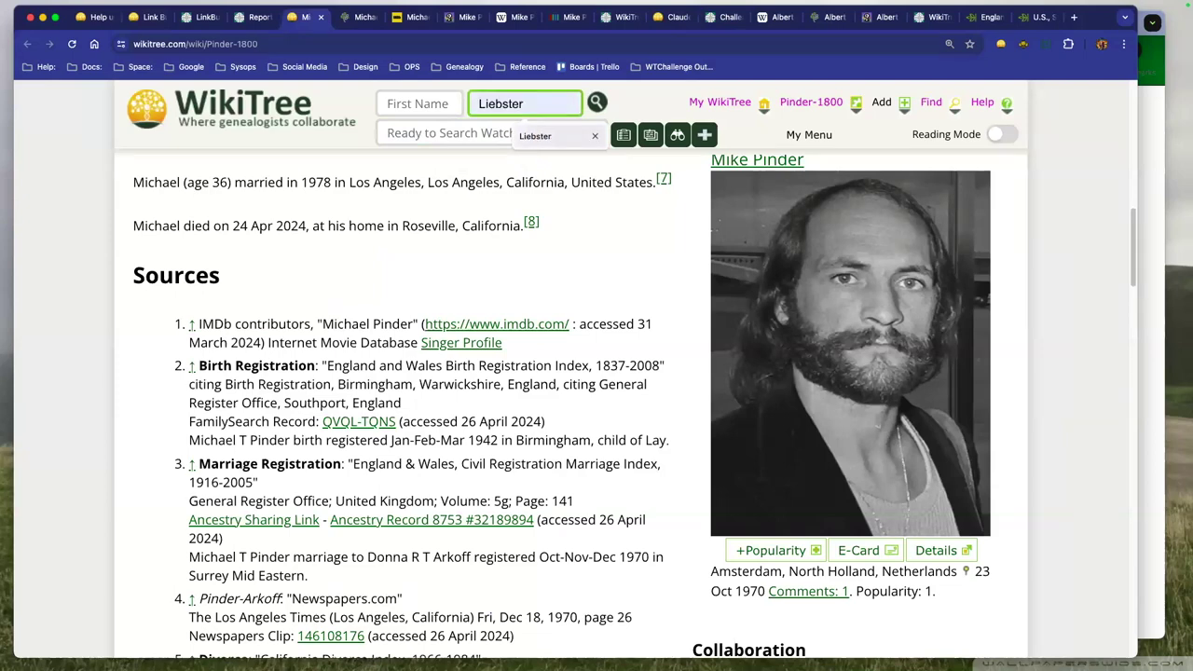
text(-1)
key(Return)
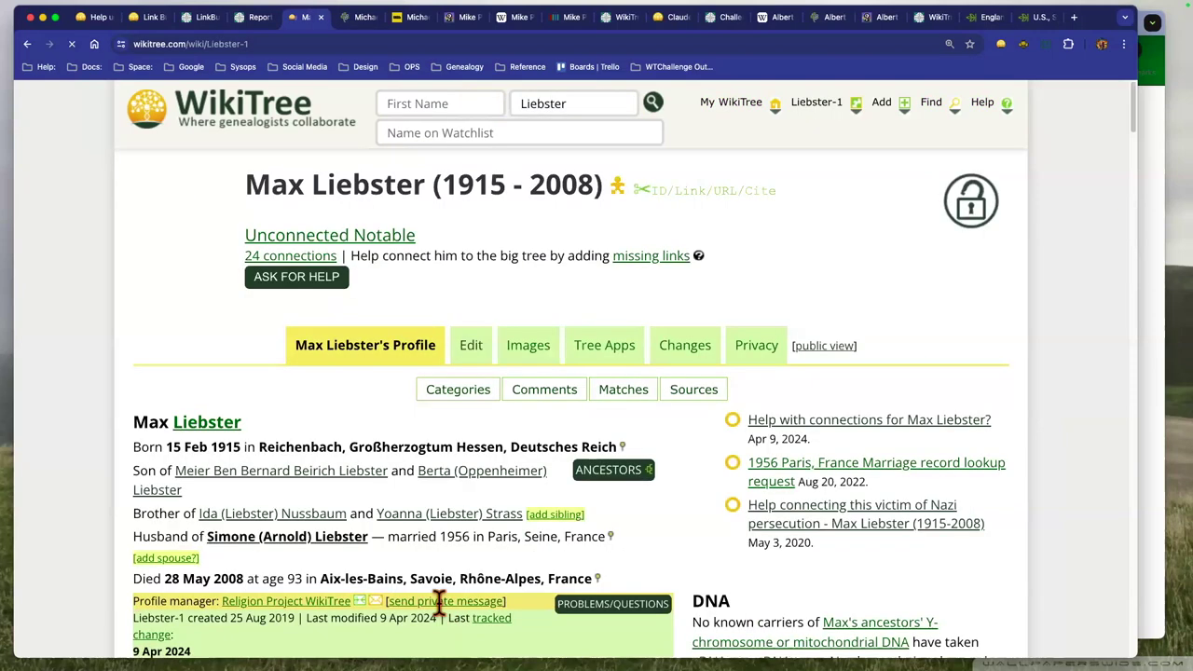
scroll(906, 507, down, 4)
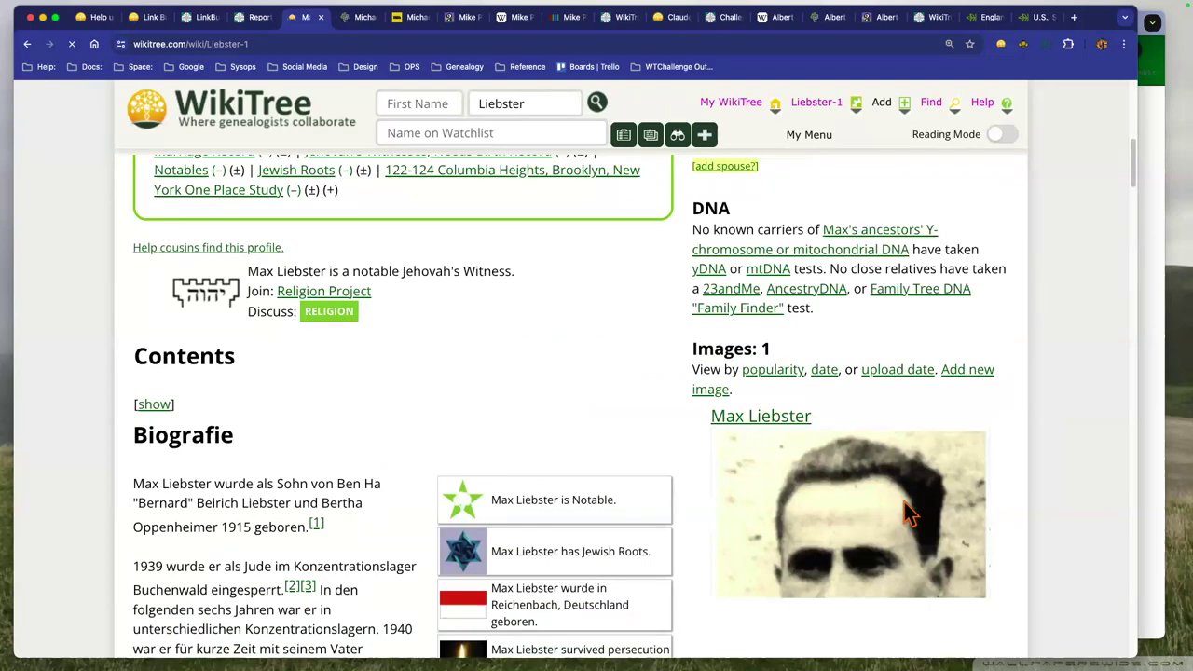
scroll(904, 502, down, 15)
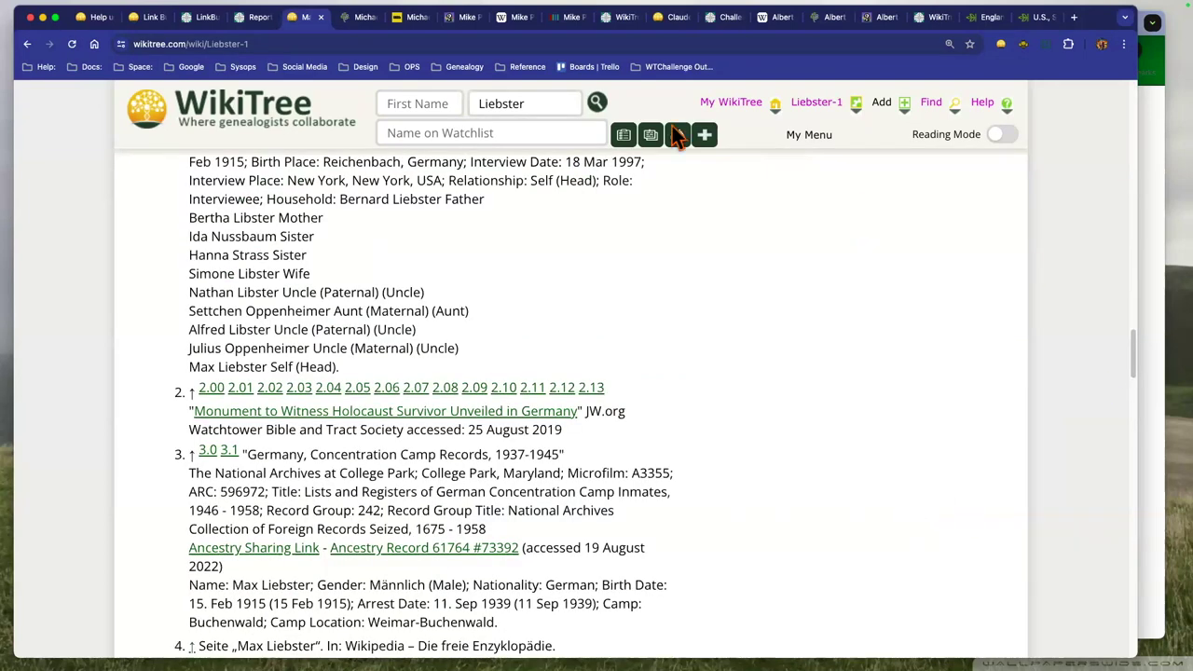
Switch to the IMDb window, search for max liebster and examine the Max Liebster page.
key(super+f)
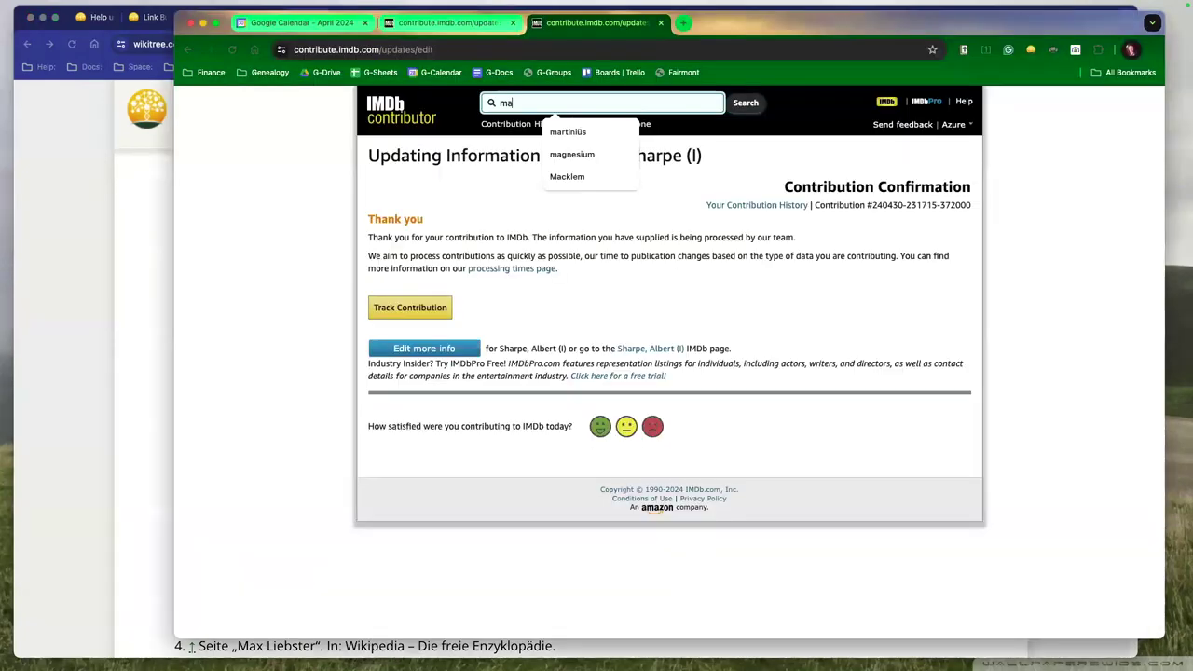
text(x liebster)
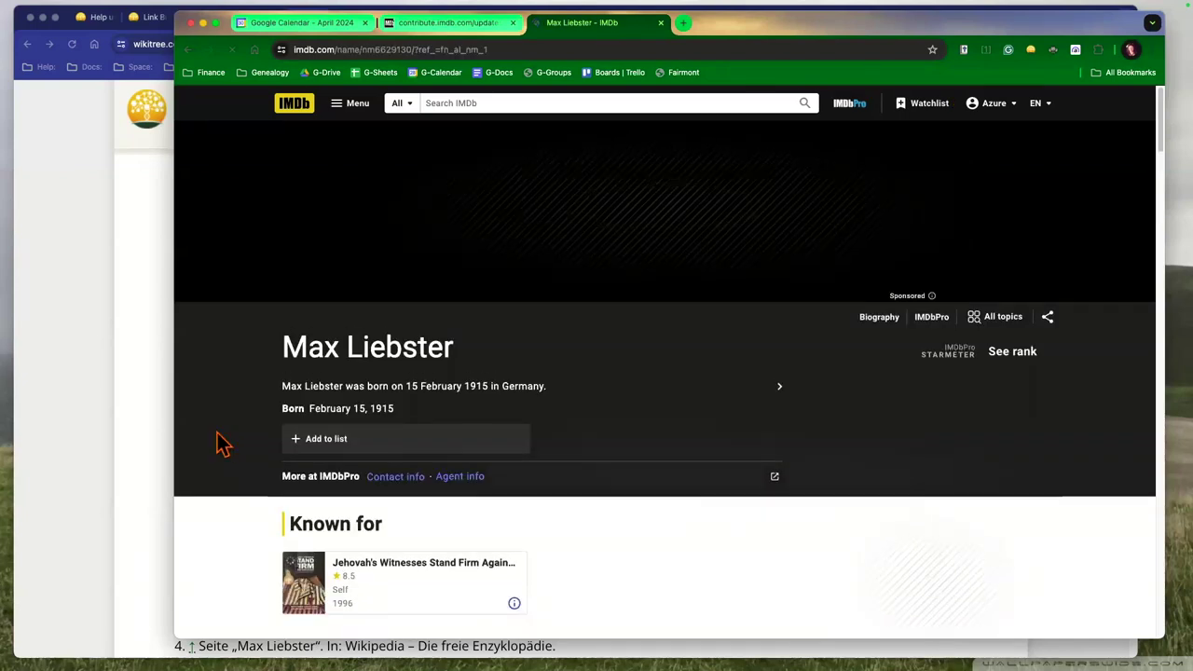
scroll(221, 443, down, 4)
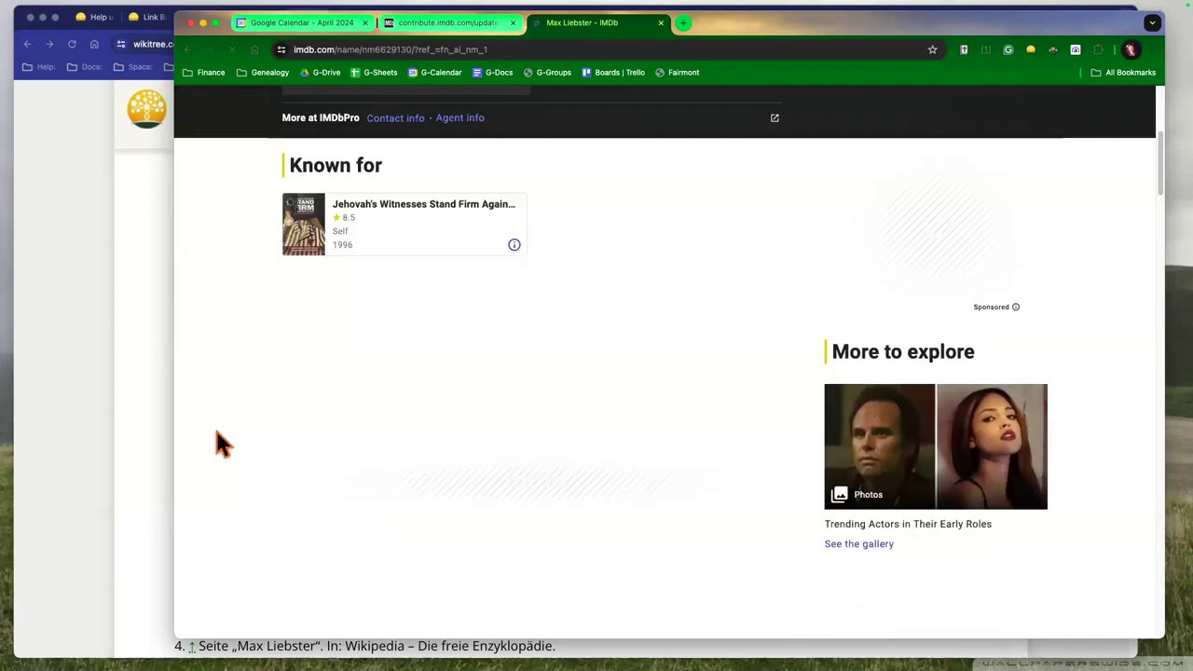
scroll(221, 443, up, 3)
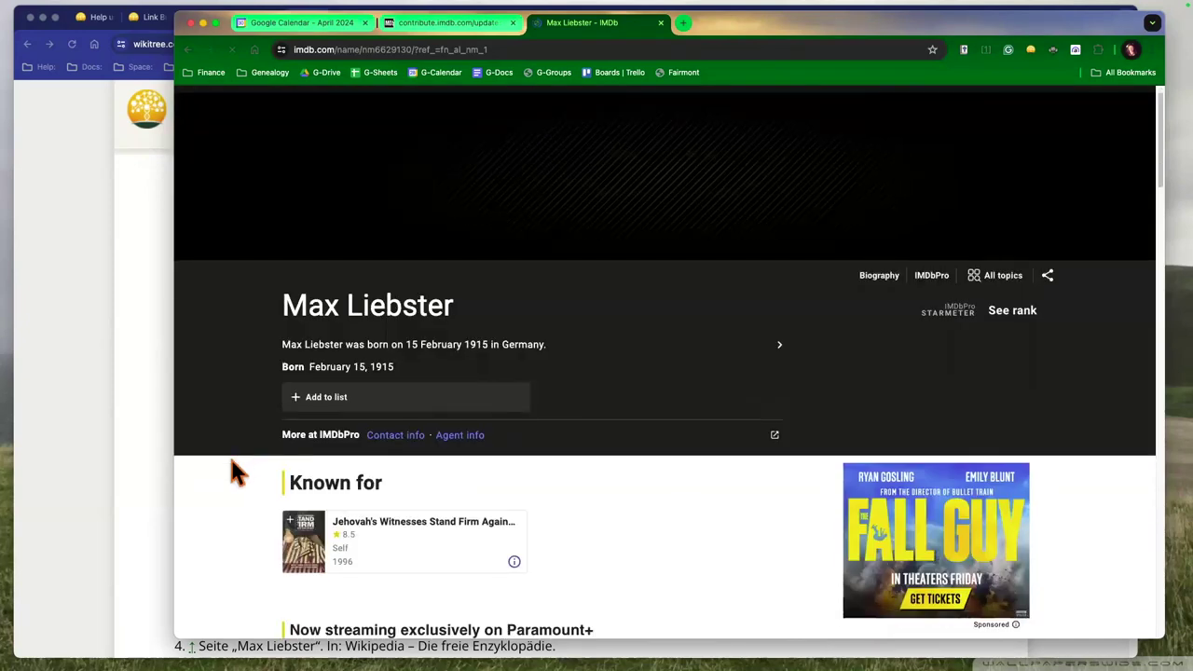
Examine the credits, personal details and contribution section of Max Liebster's IMDb page.
scroll(232, 475, down, 2)
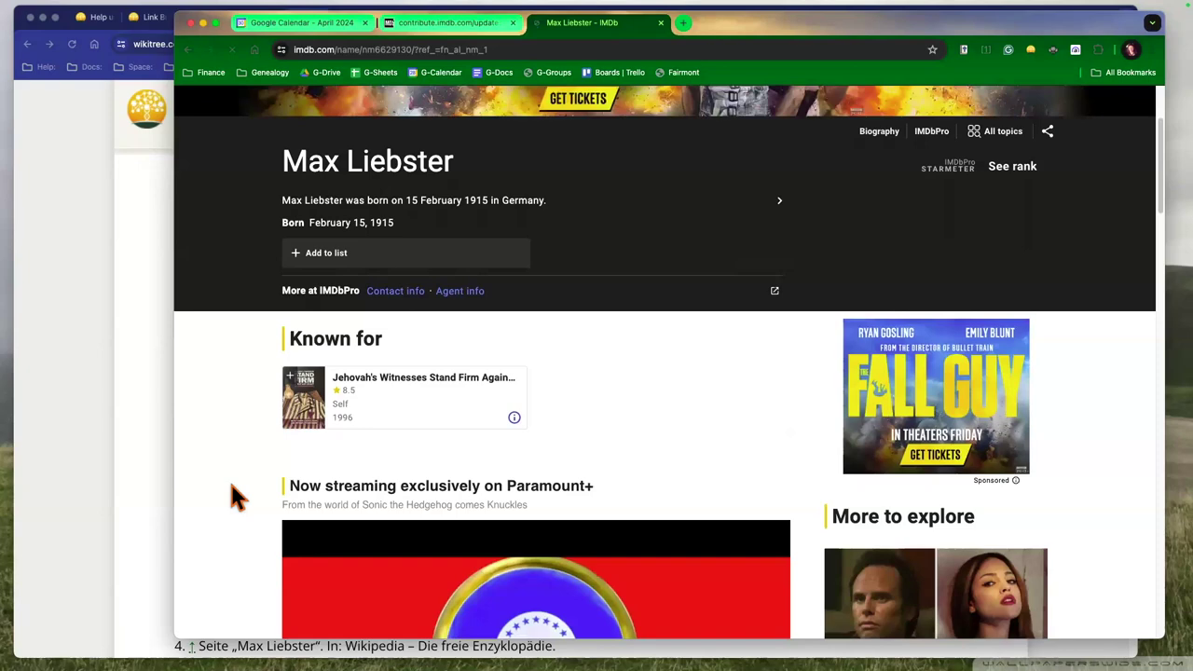
scroll(236, 497, down, 3)
scroll(233, 486, down, 4)
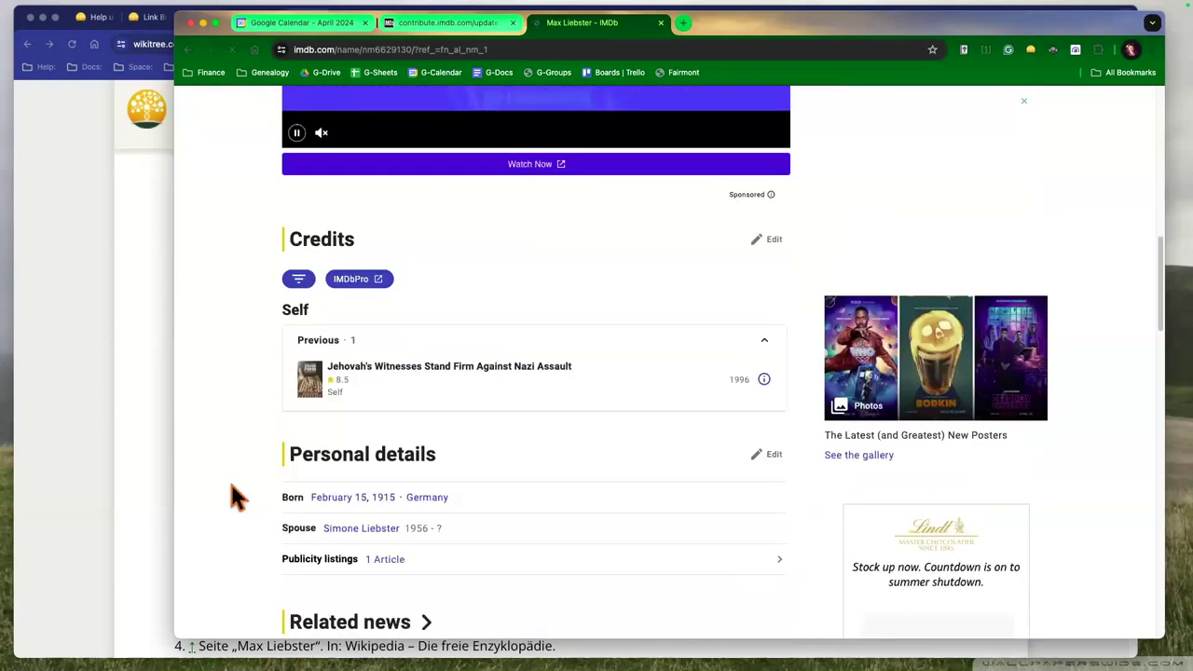
scroll(233, 486, down, 3)
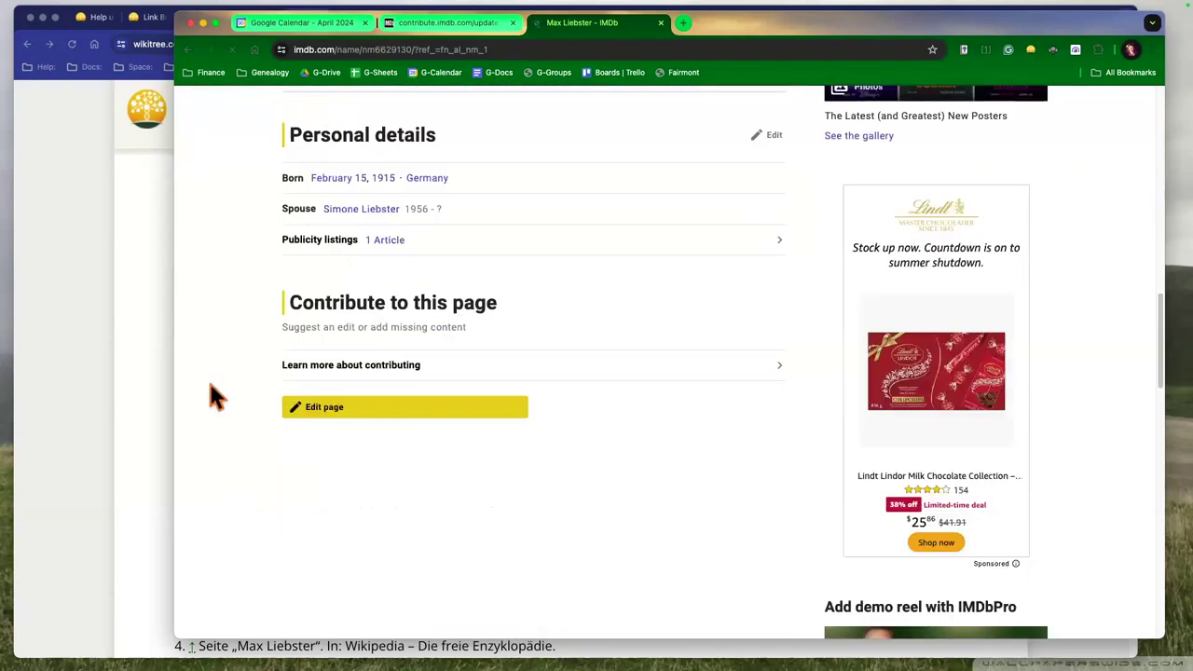
scroll(266, 384, up, 2)
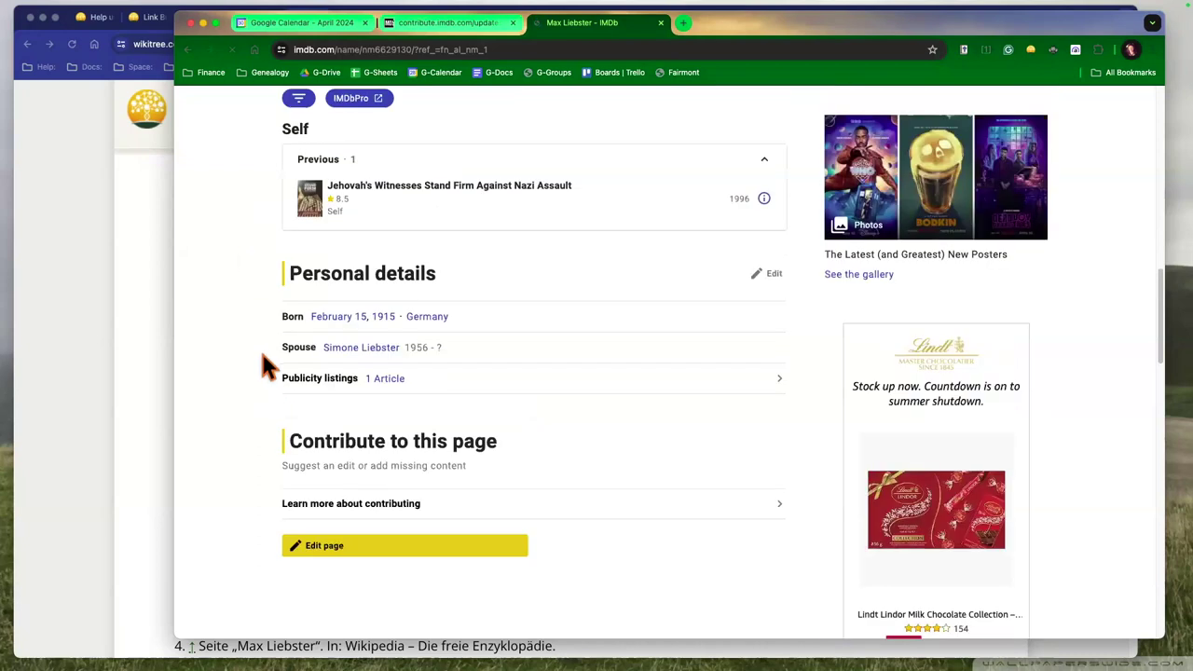
scroll(264, 382, up, 1)
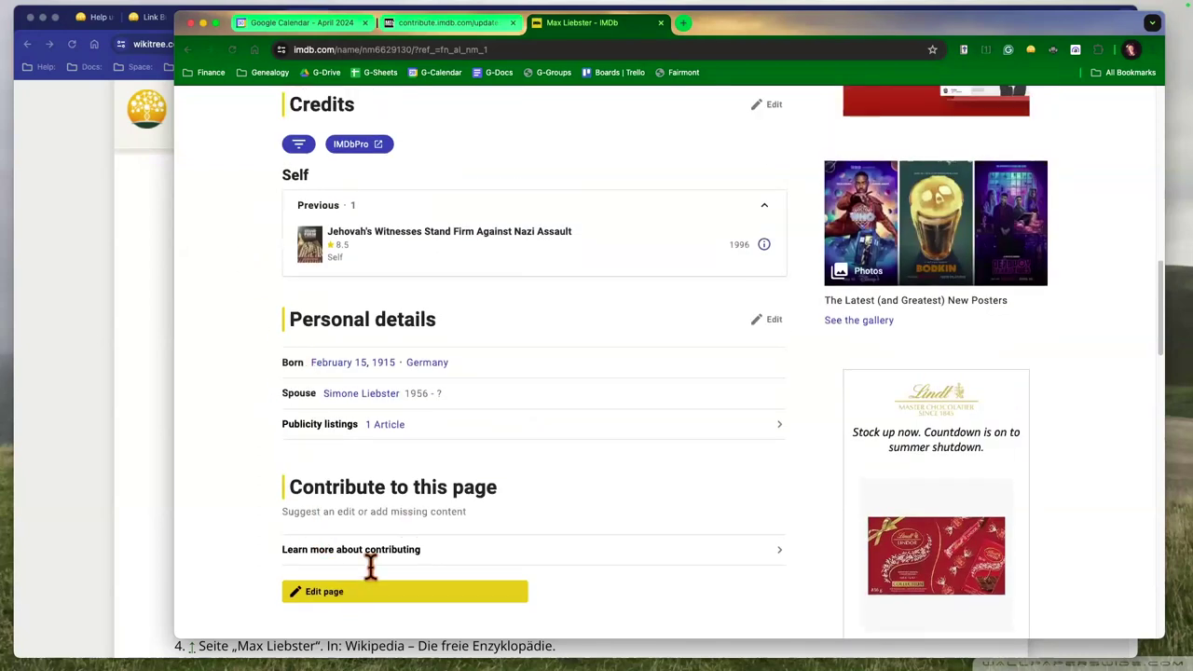
scroll(500, 458, up, 1)
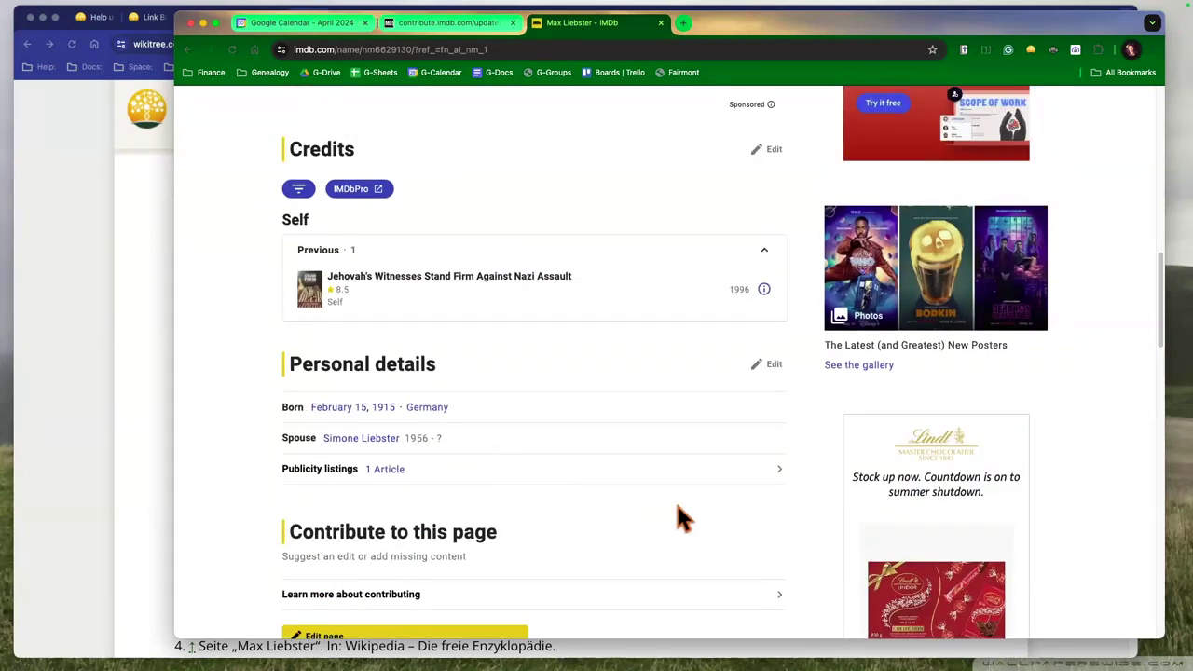
scroll(679, 510, down, 5)
scroll(520, 492, up, 3)
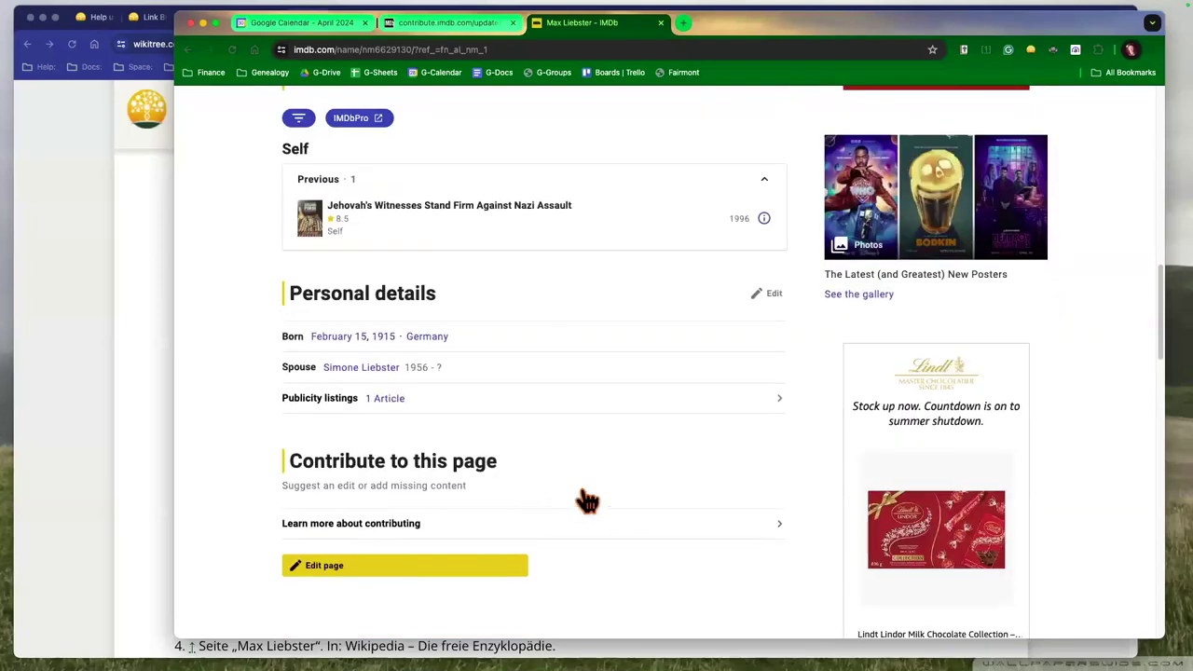
View the filter options for Max Liebster's IMDb credits and return to the start of the page.
scroll(578, 494, up, 4)
click(298, 294)
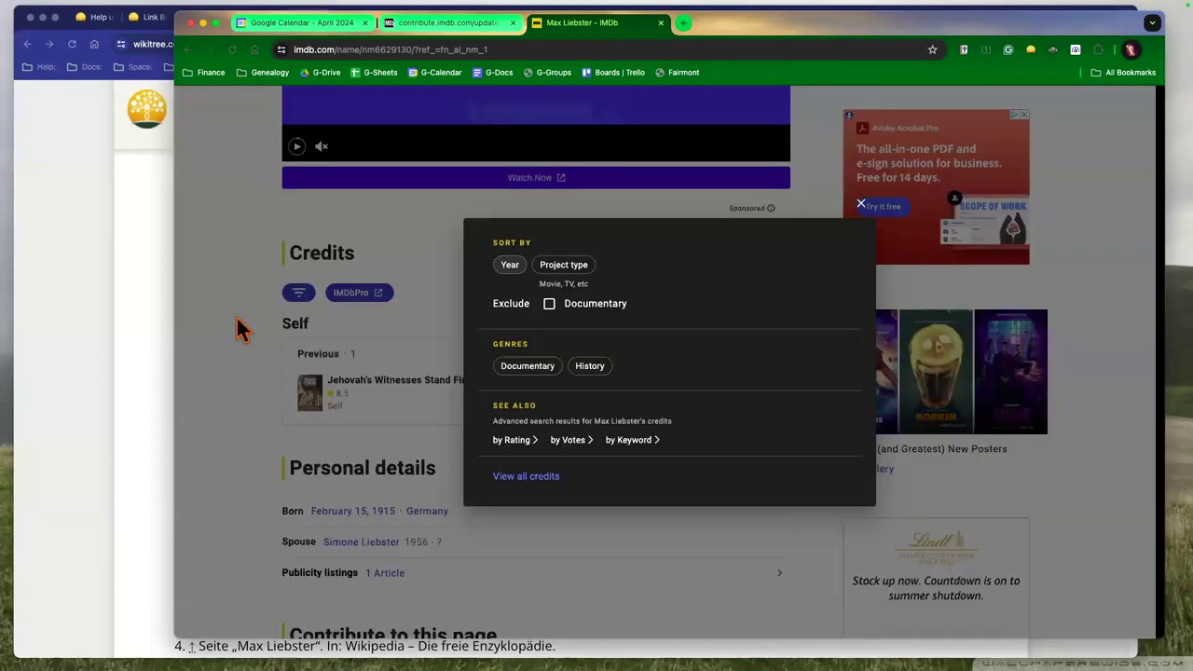
click(255, 320)
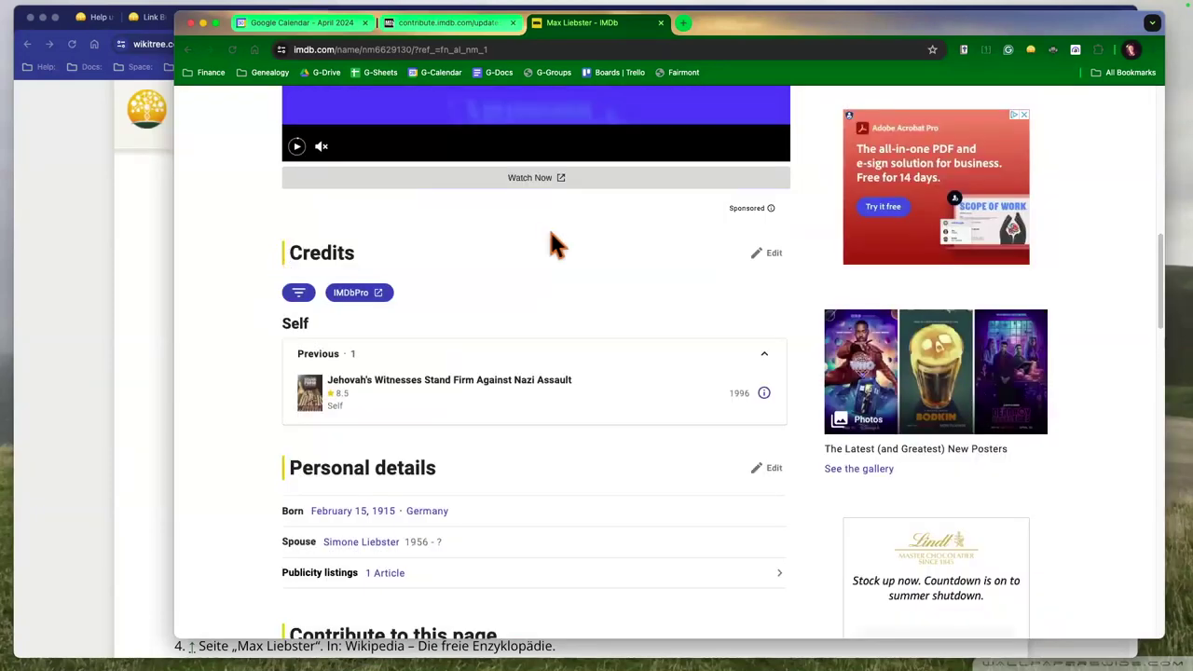
scroll(544, 258, up, 10)
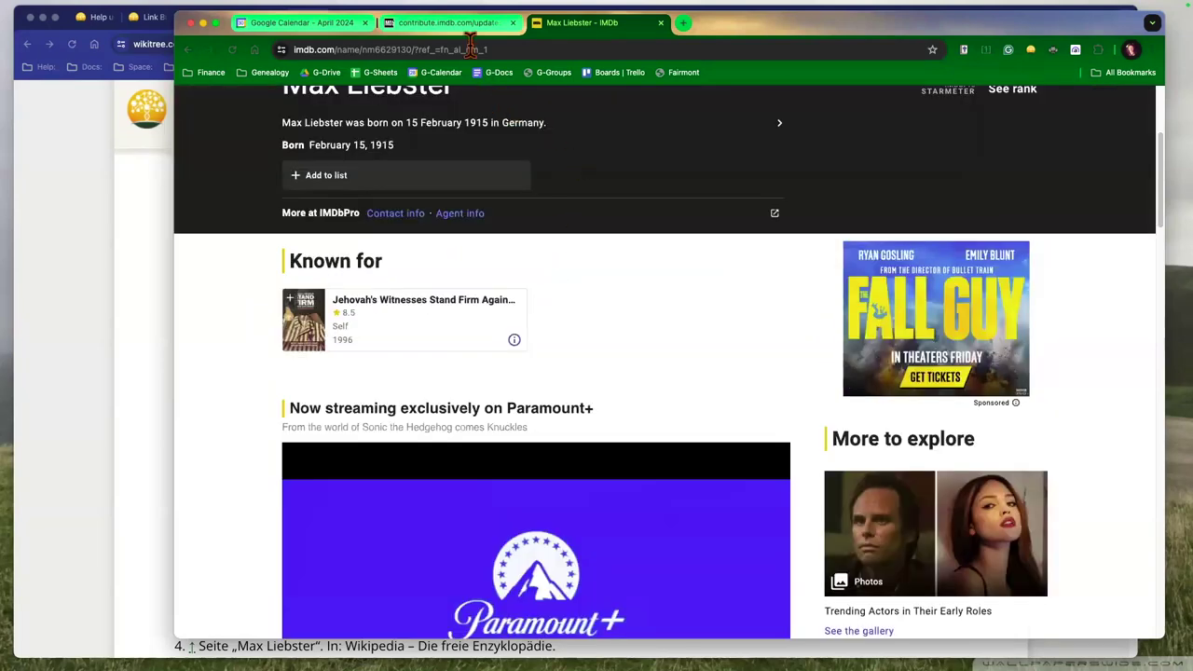
scroll(484, 84, up, 3)
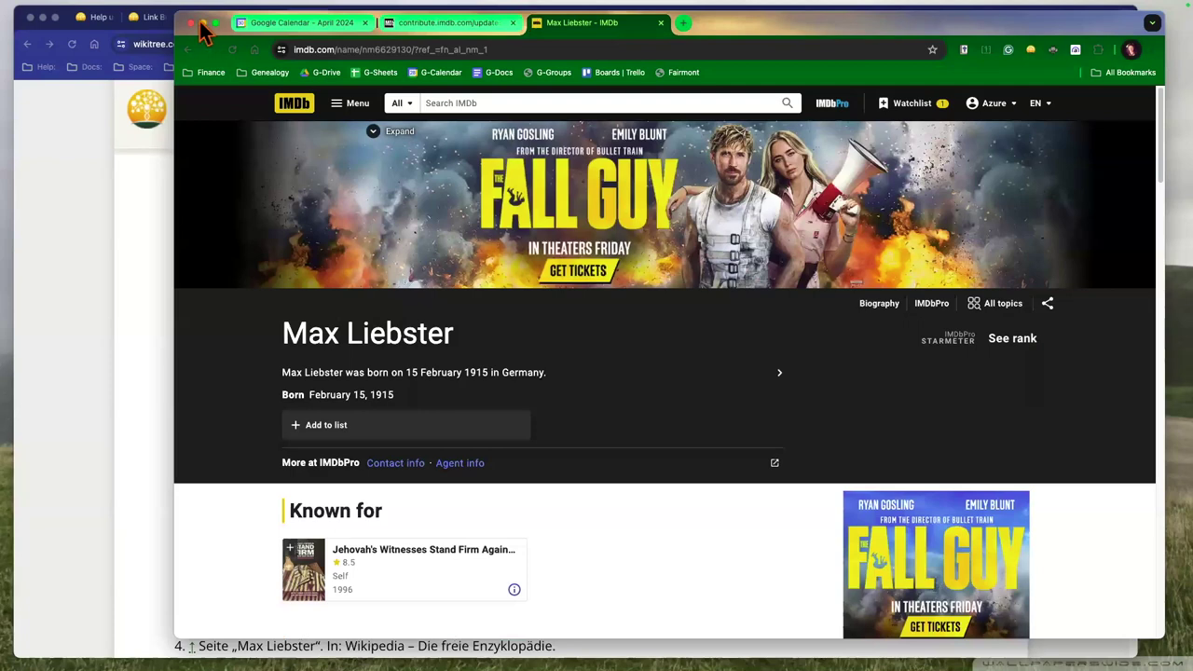
Switch to the WikiTree window, load the 20240301 Link Builders Challenge user rankings and open the eighth-ranked user's tracking report.
key(super+grave)
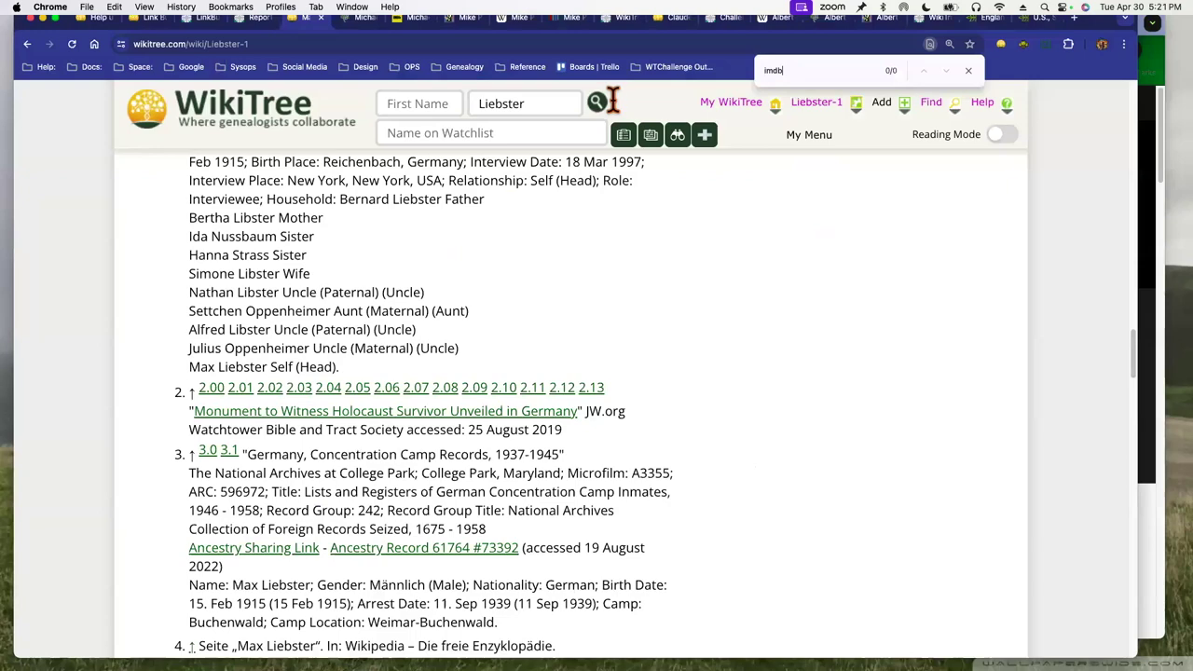
key(super+3)
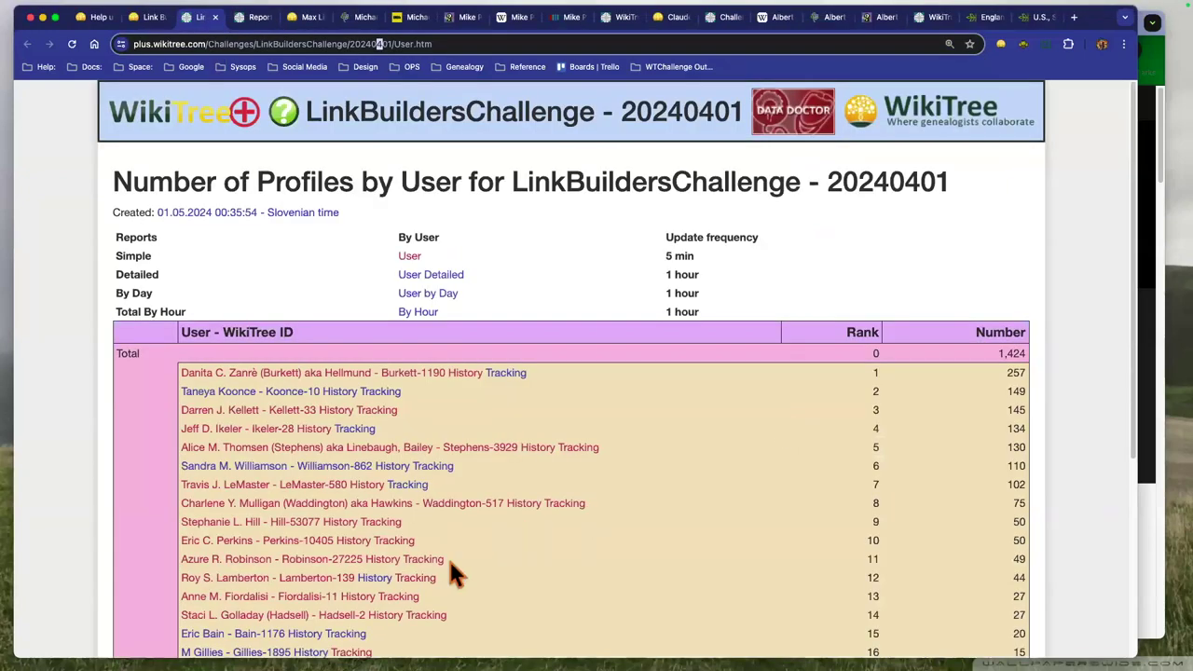
key(Return)
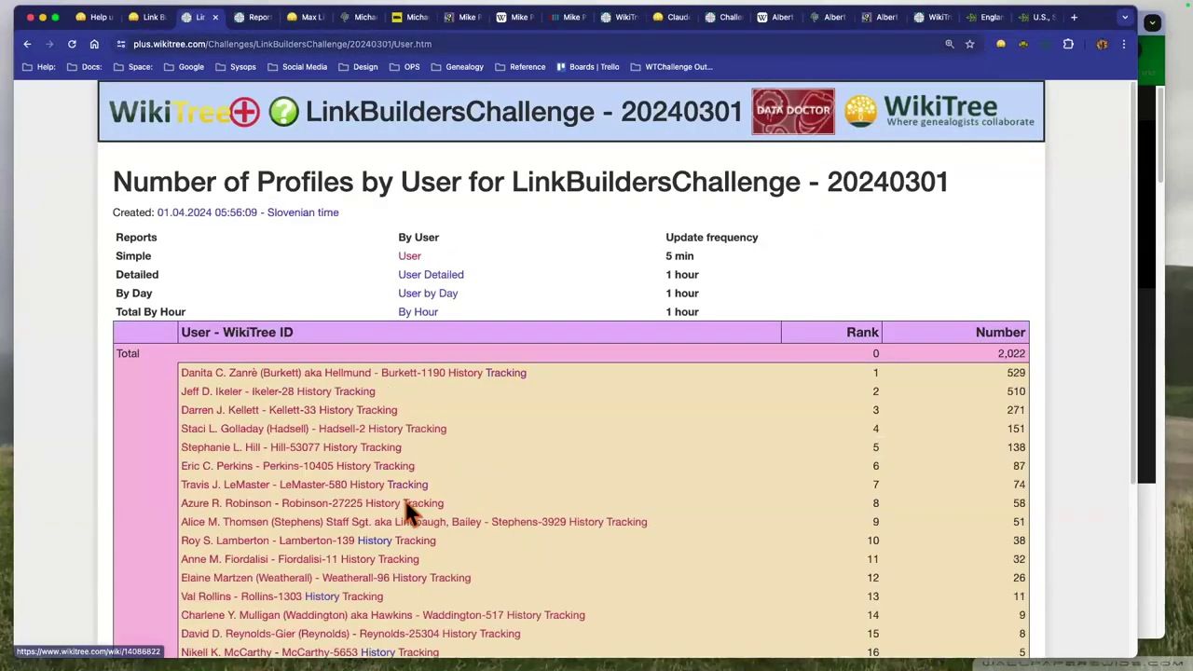
click(407, 504)
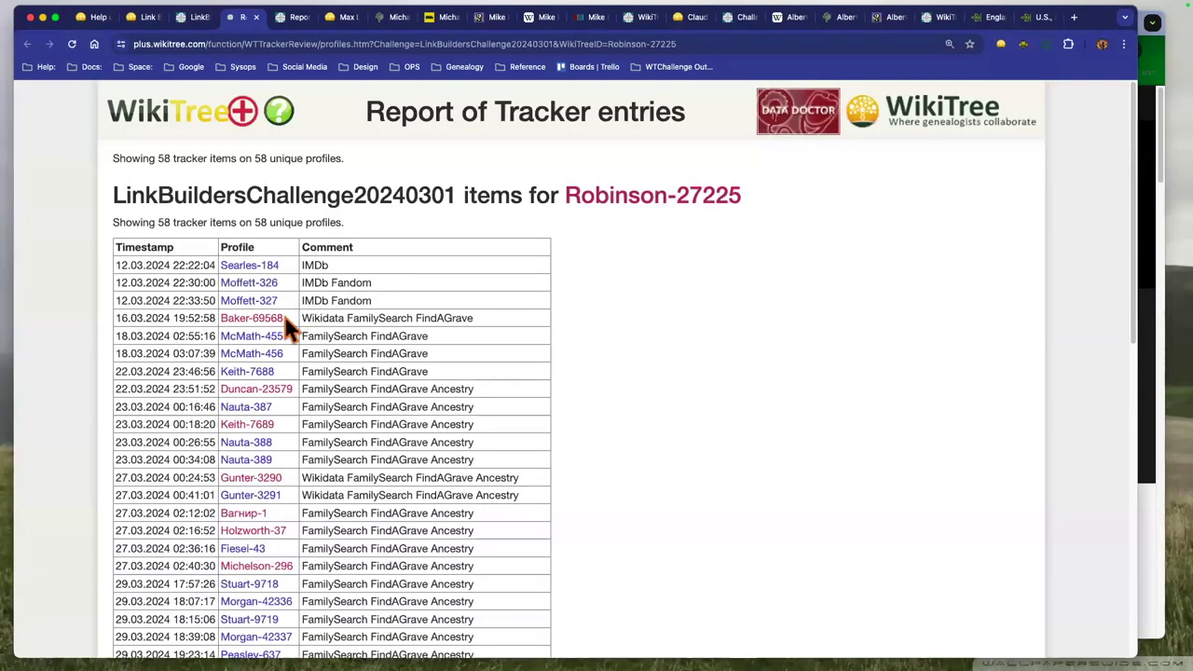
Open the Moffett-326 profile from the tracker report and look up peter moff on IMDb to open Peter Davison's page.
key(super+f)
click(391, 294)
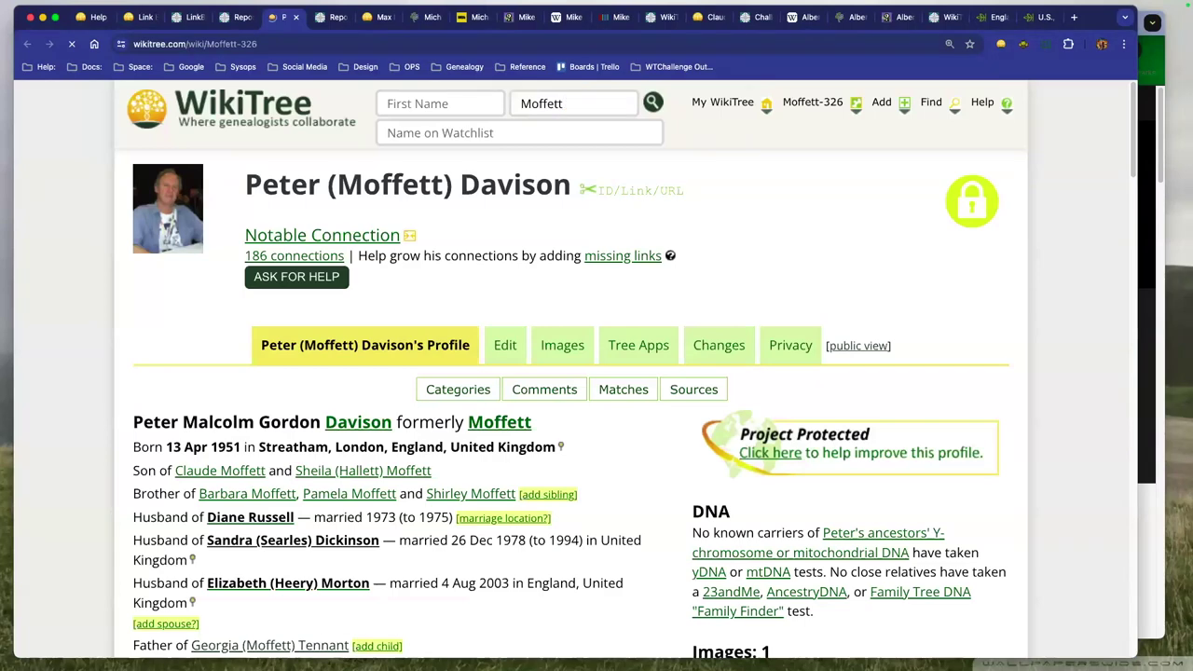
key(super+grave)
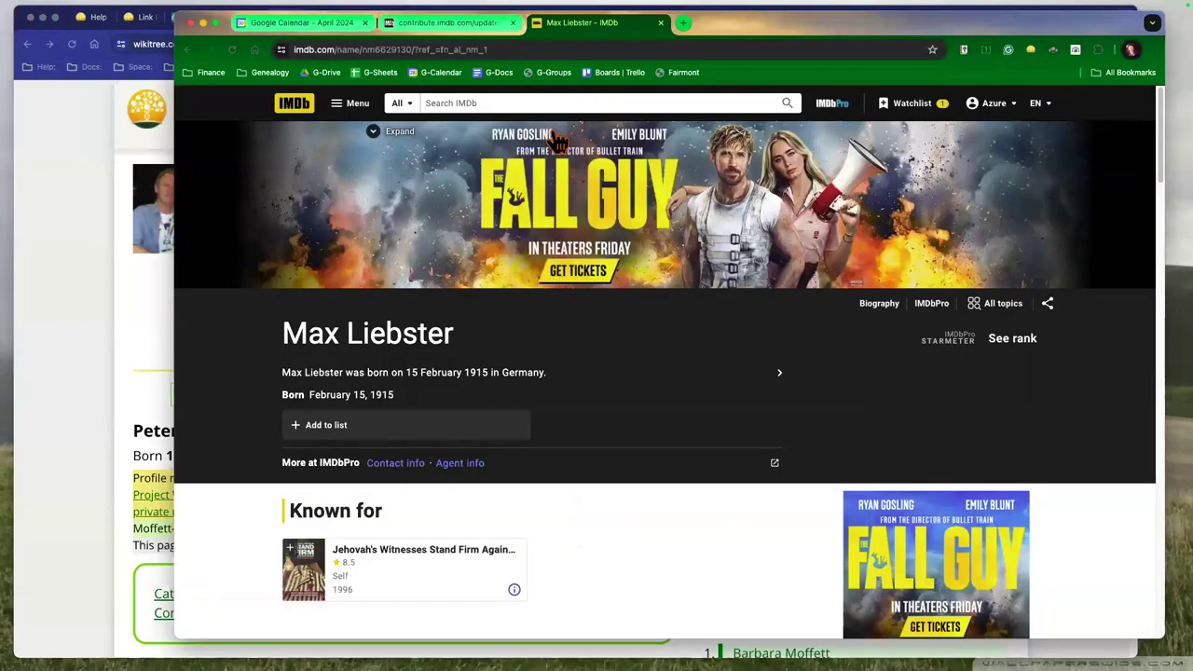
text(peter moff)
click(638, 212)
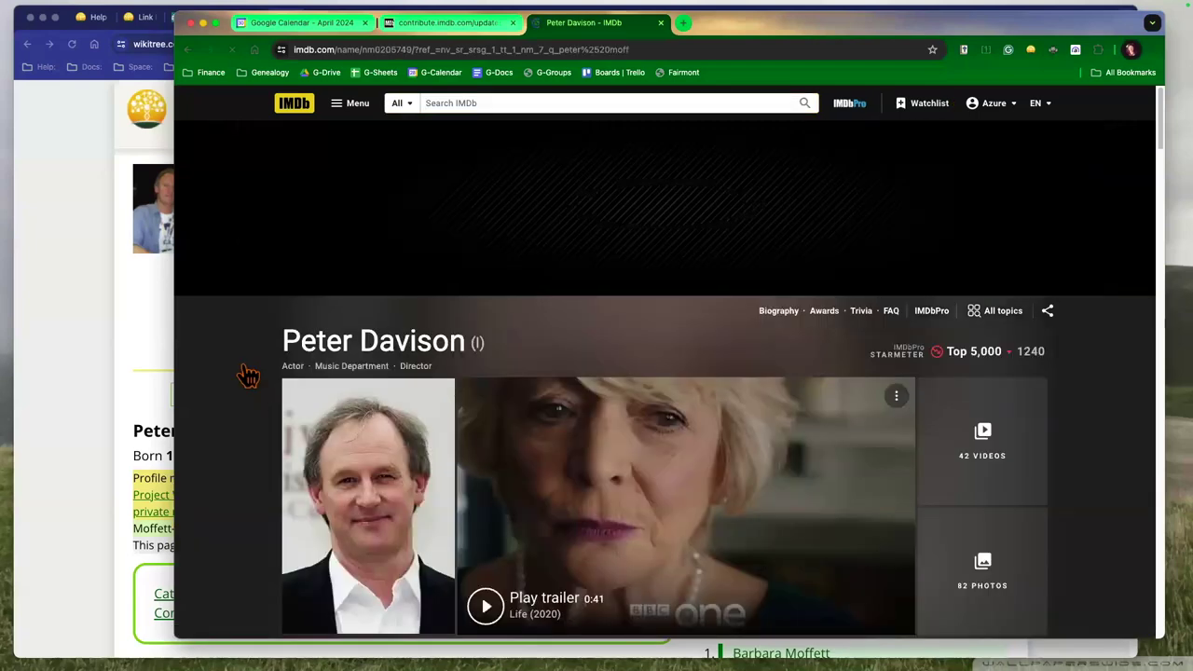
Examine Peter Davison's IMDb page from the biography through the personal details and trivia to the contribution section.
scroll(247, 374, down, 5)
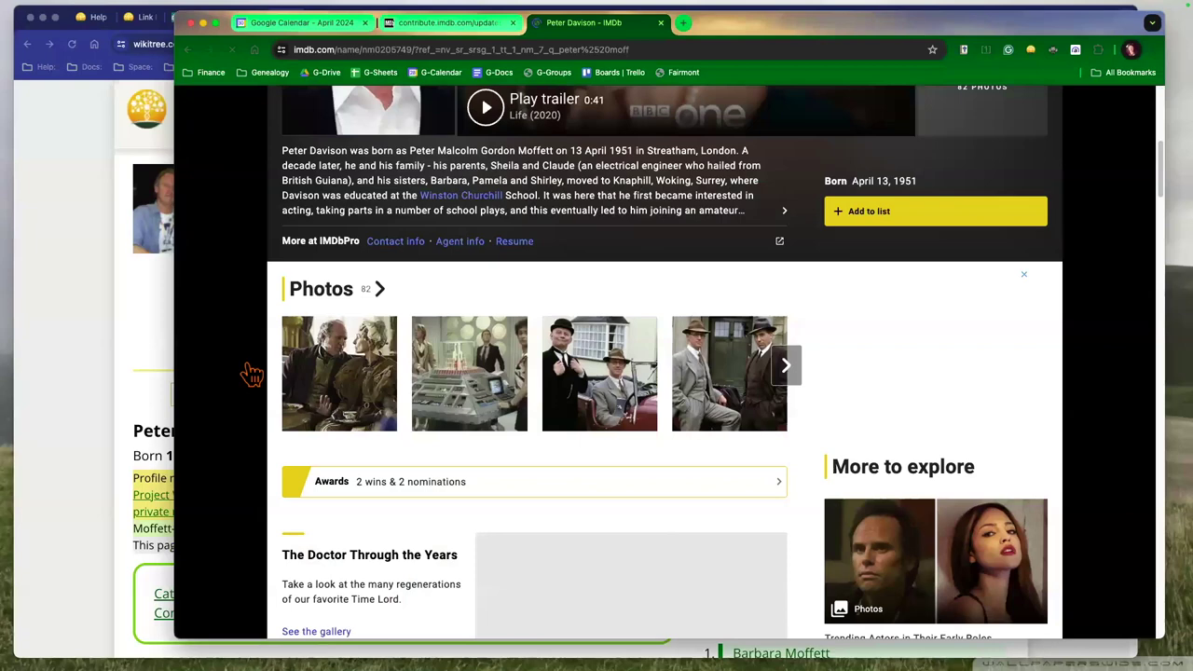
scroll(251, 375, down, 5)
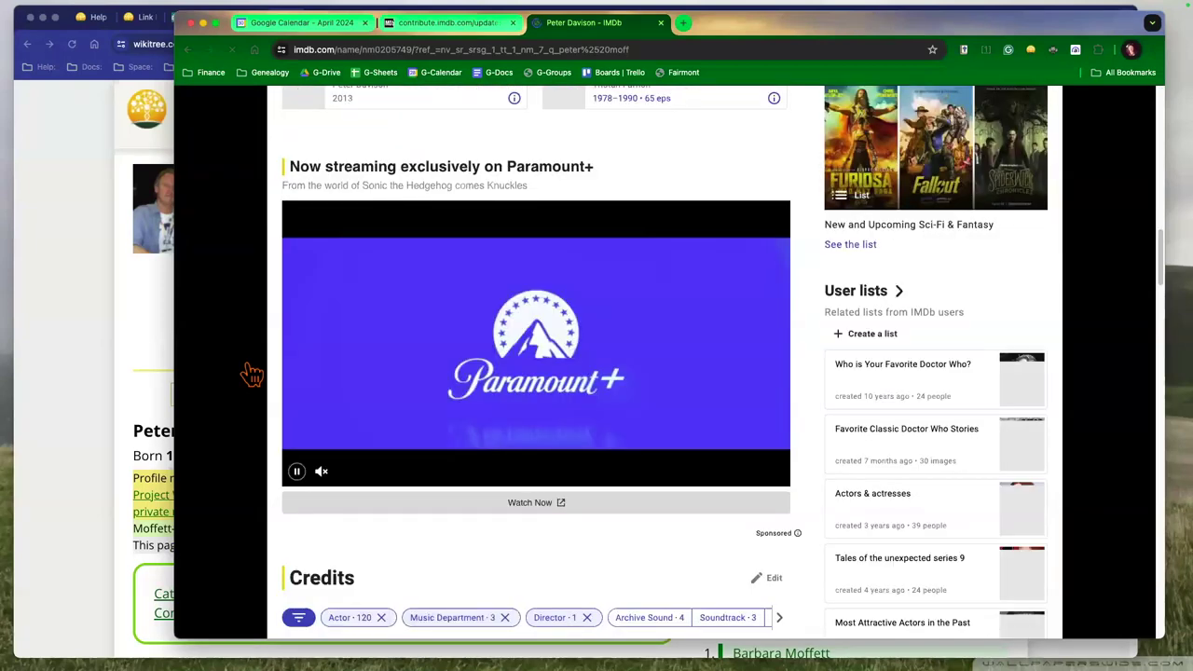
scroll(252, 375, down, 5)
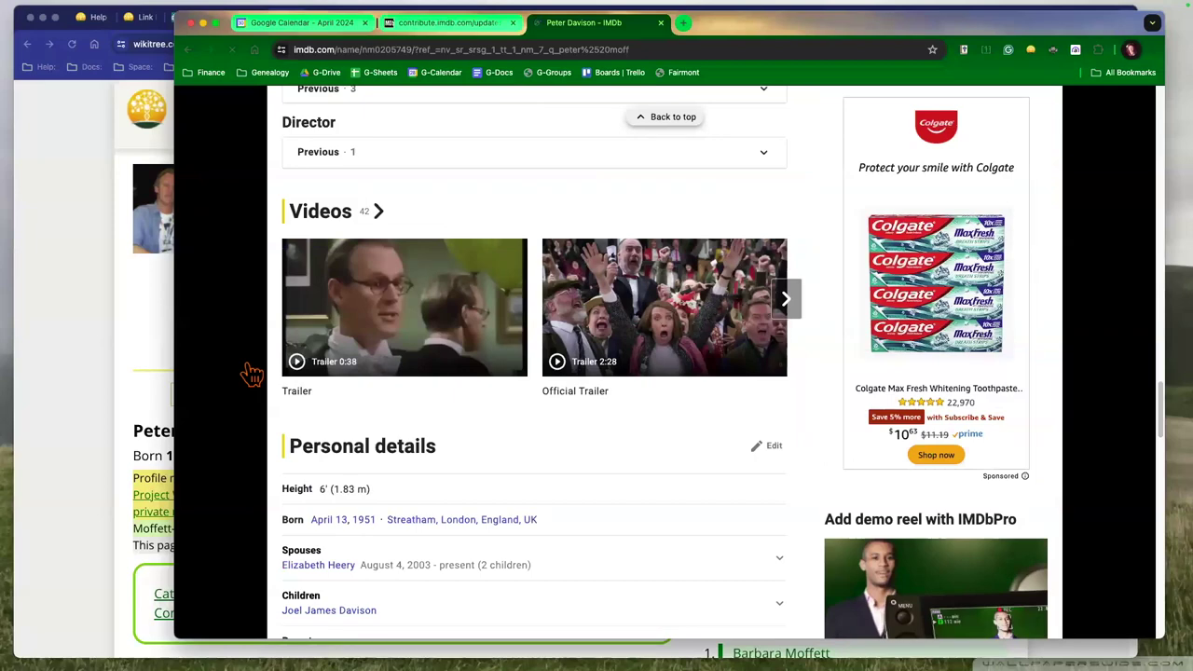
scroll(251, 375, down, 5)
scroll(545, 442, down, 1)
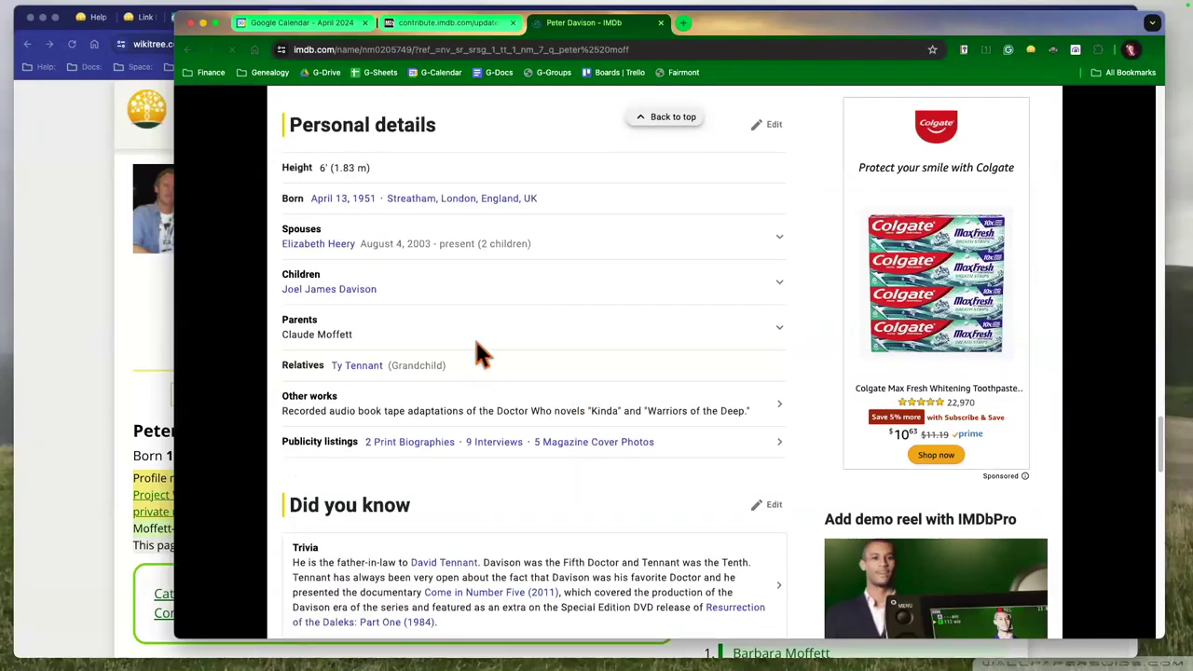
scroll(508, 354, down, 1)
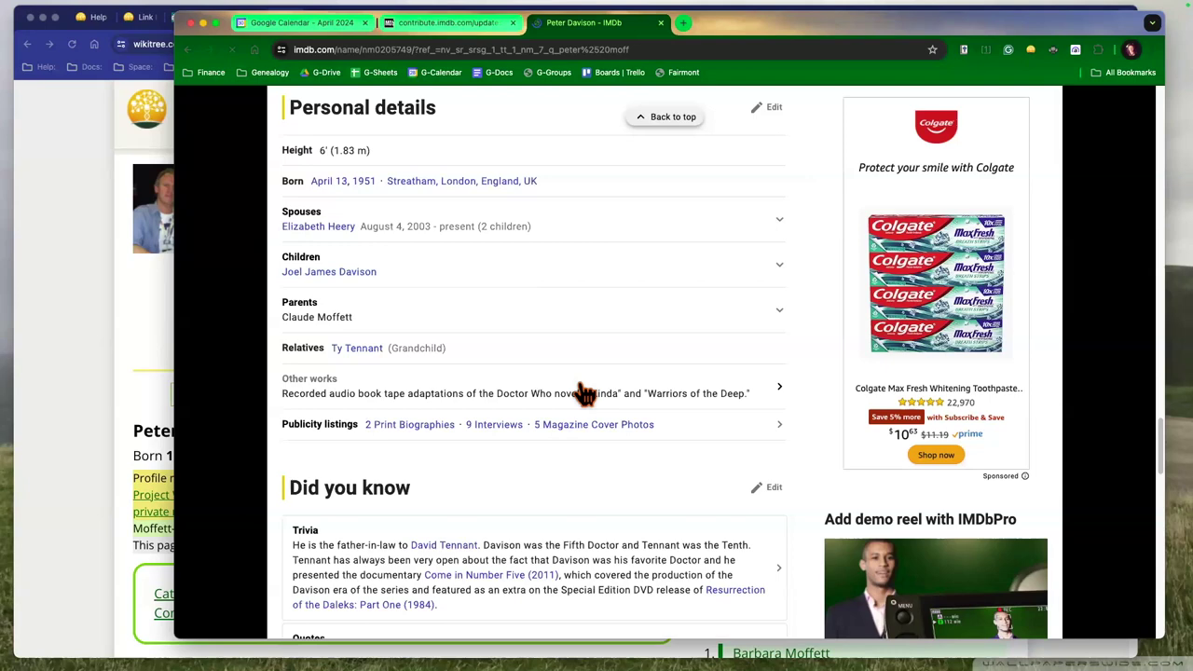
scroll(584, 438, down, 6)
scroll(587, 451, down, 1)
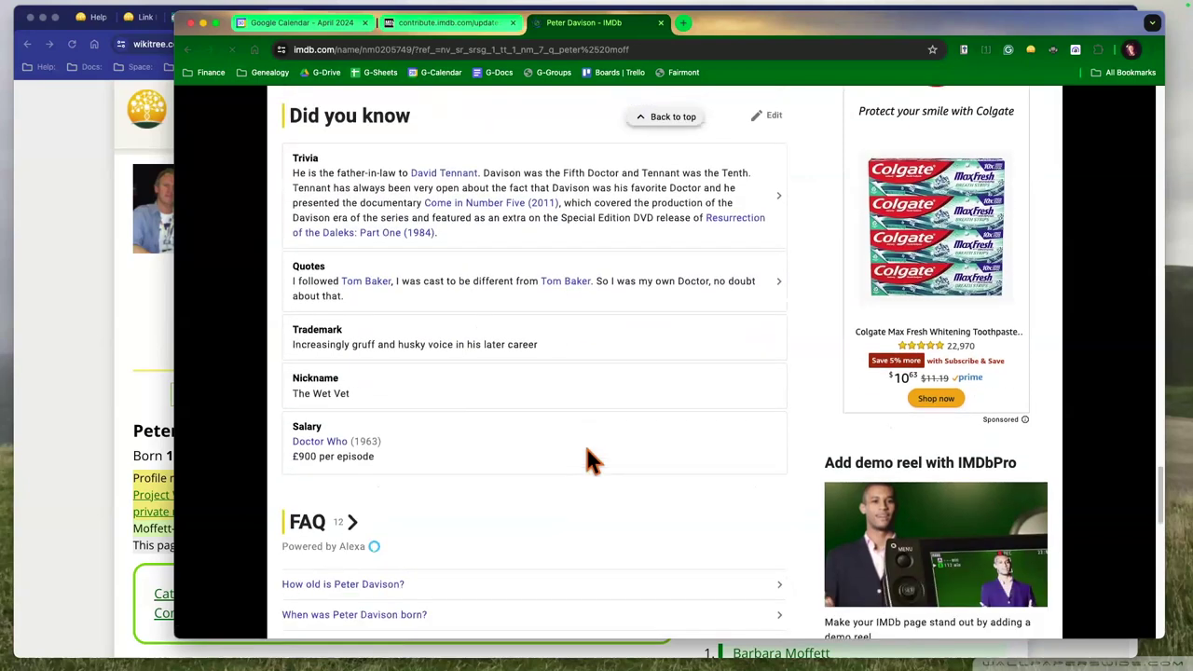
scroll(586, 449, down, 3)
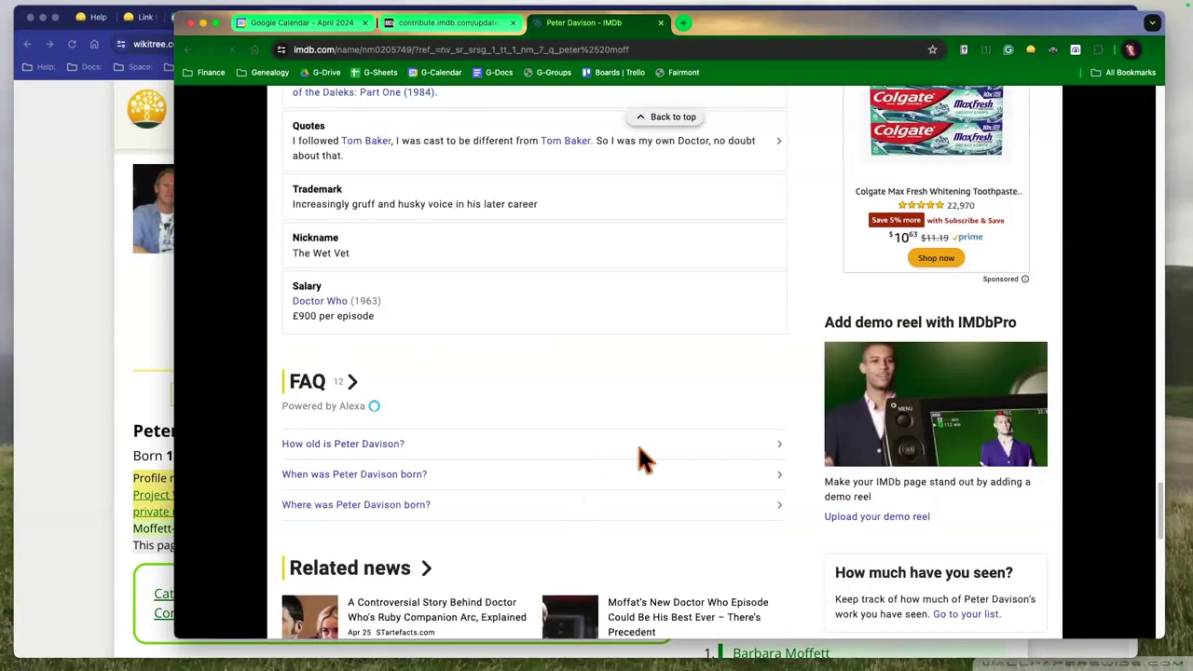
scroll(577, 475, down, 5)
scroll(559, 498, down, 1)
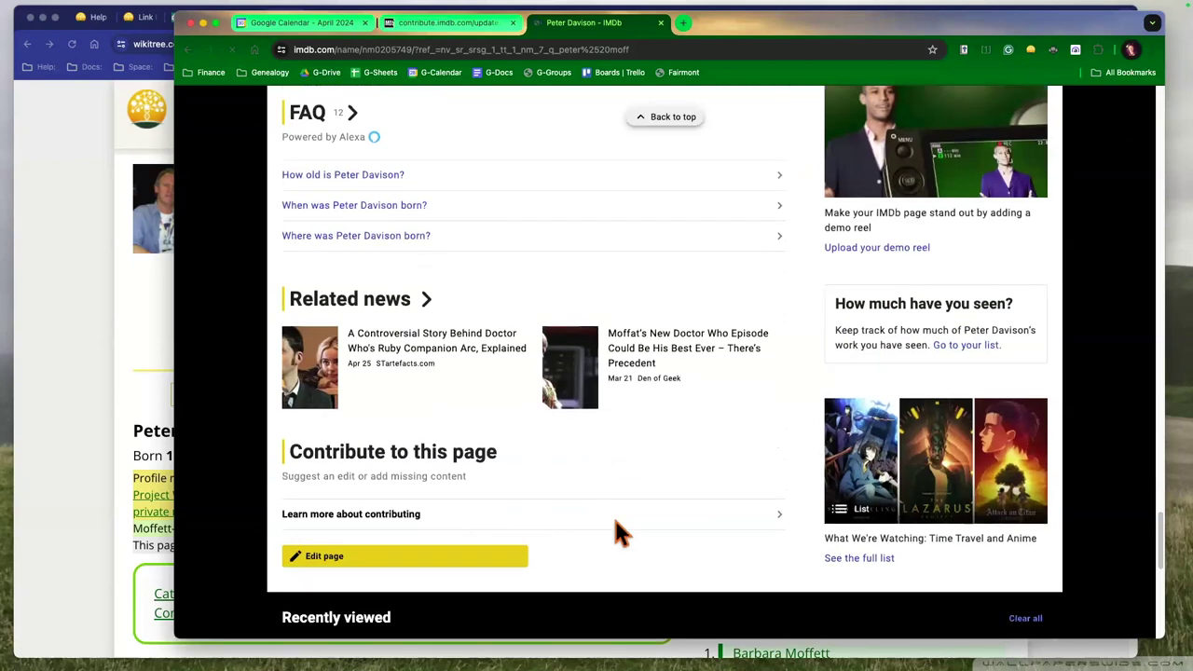
Review the FAQ, Did you know and Personal details sections of Peter Davison's IMDb page.
scroll(615, 527, up, 1)
scroll(470, 381, up, 3)
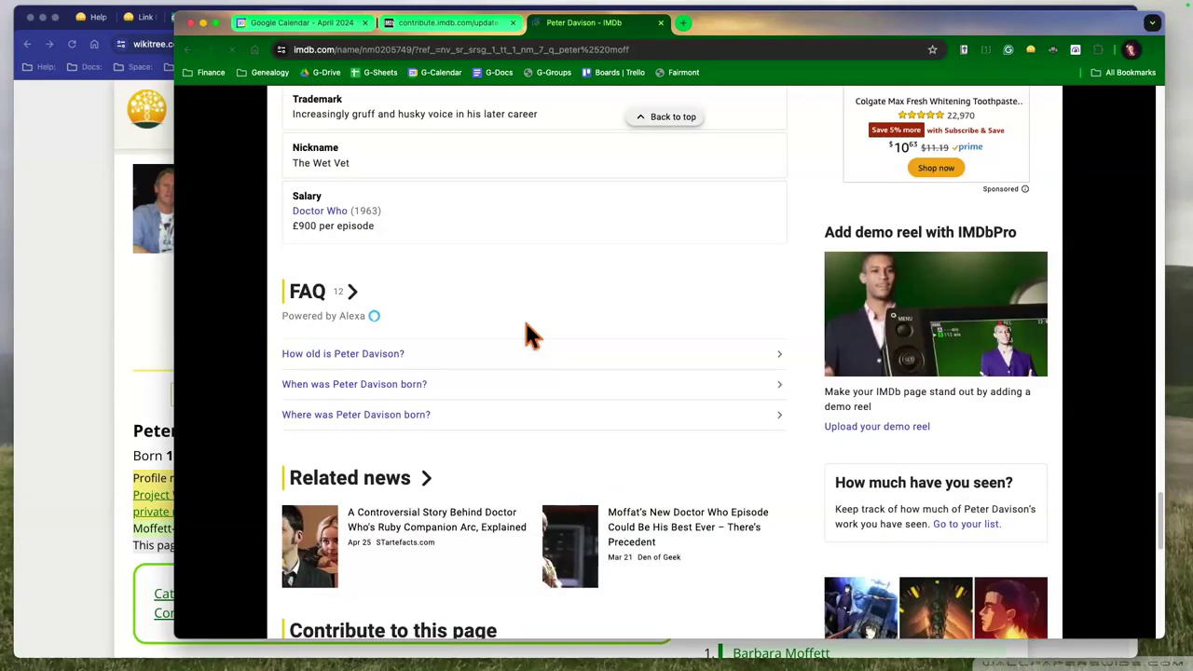
scroll(575, 382, up, 3)
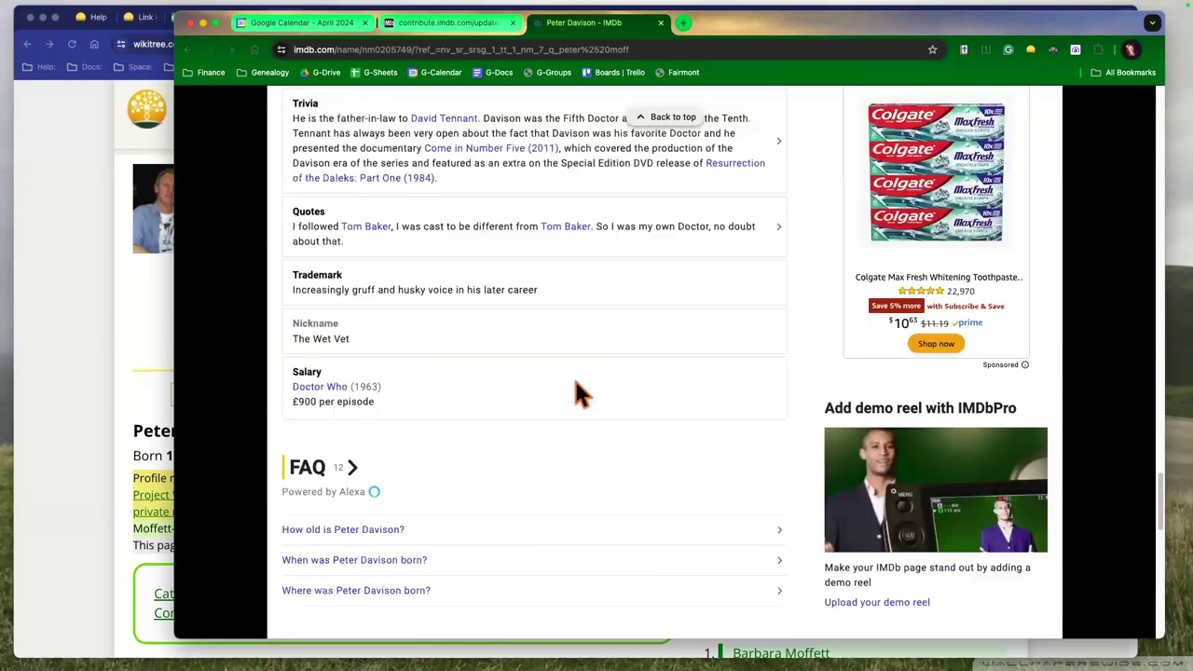
scroll(575, 382, up, 1)
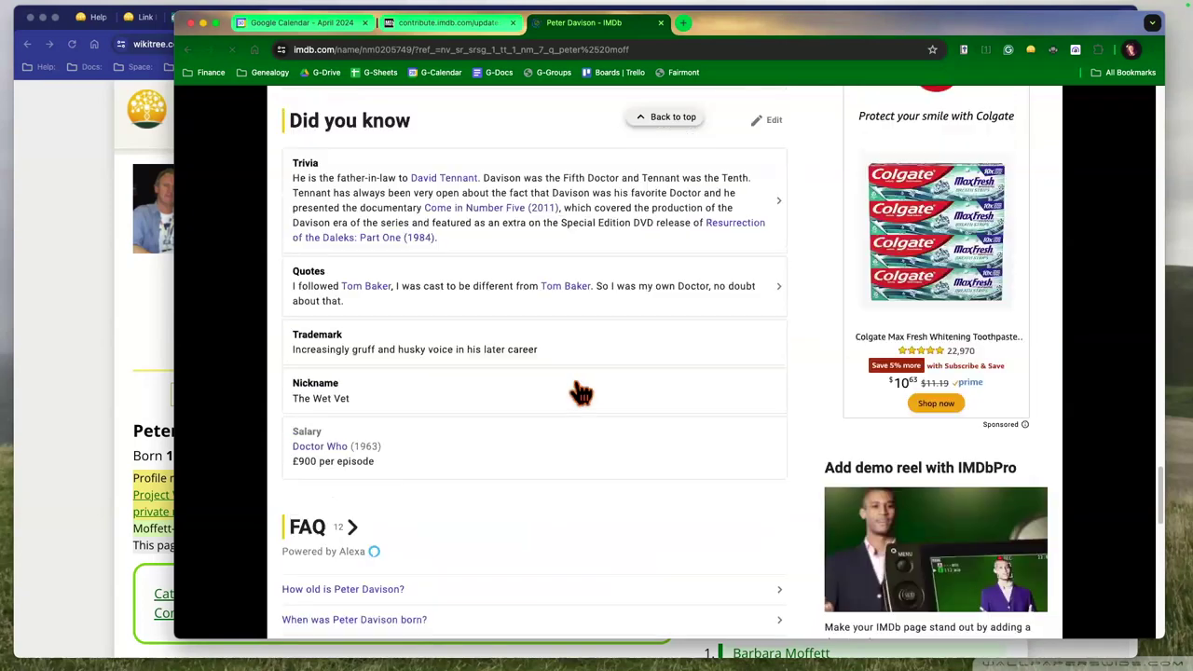
scroll(574, 392, up, 4)
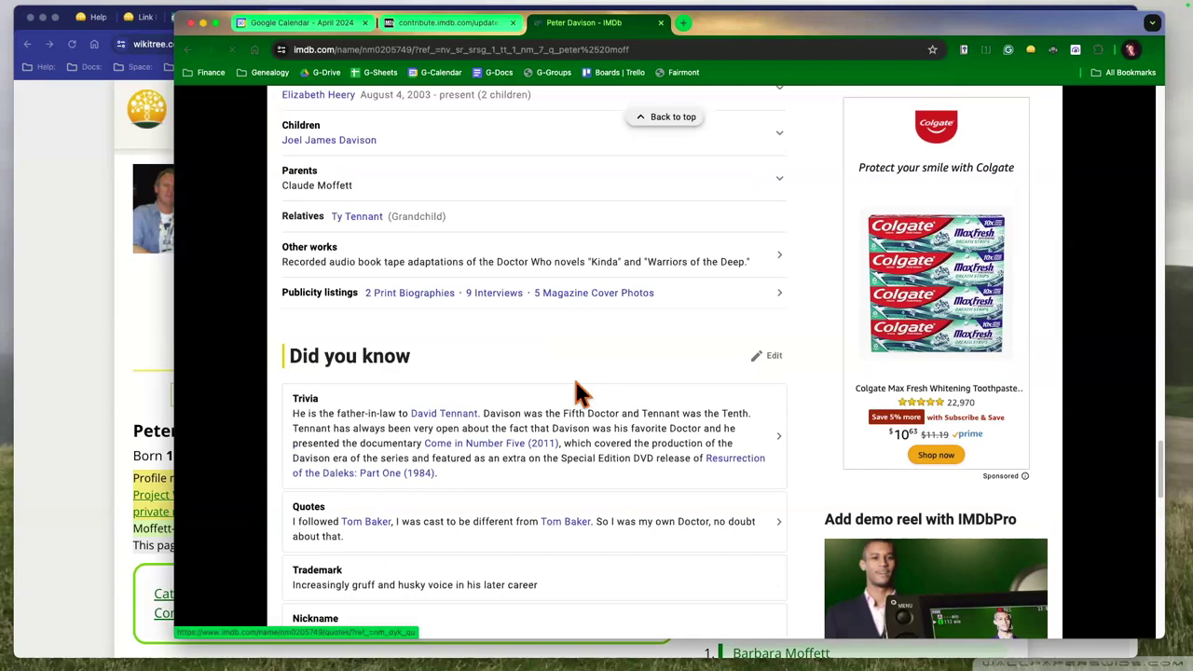
scroll(577, 394, up, 1)
scroll(580, 392, up, 1)
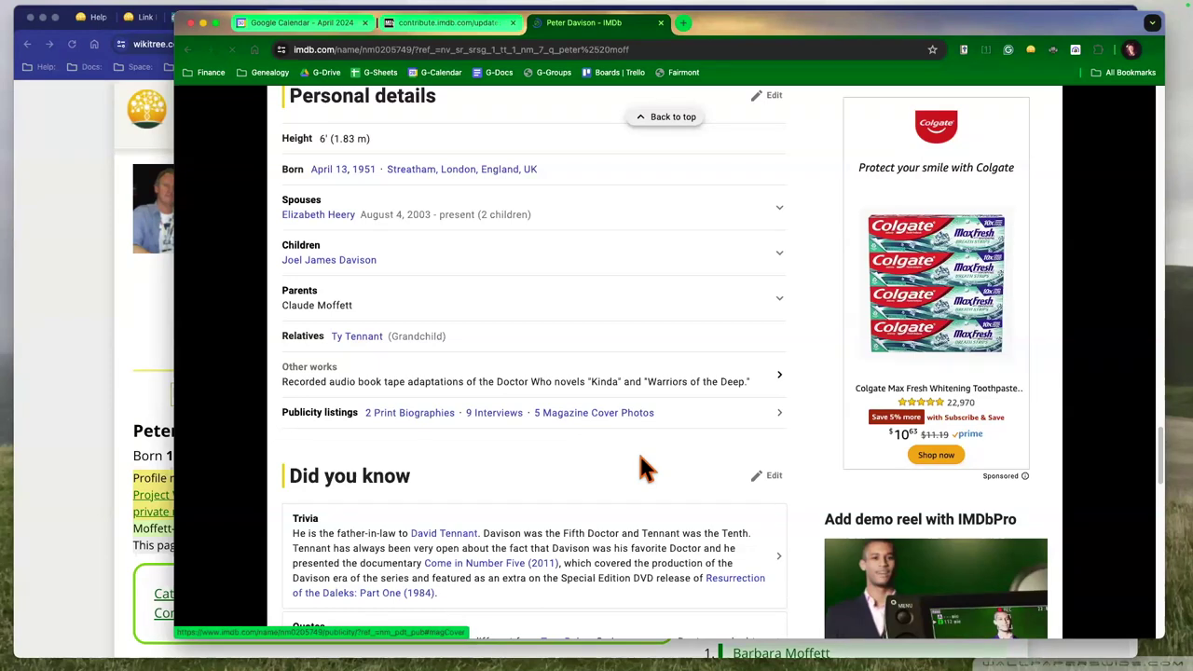
Review Peter Davison's videos, acting credits, Known for titles and biography, and open the IMDb Contribution home page.
scroll(647, 452, up, 3)
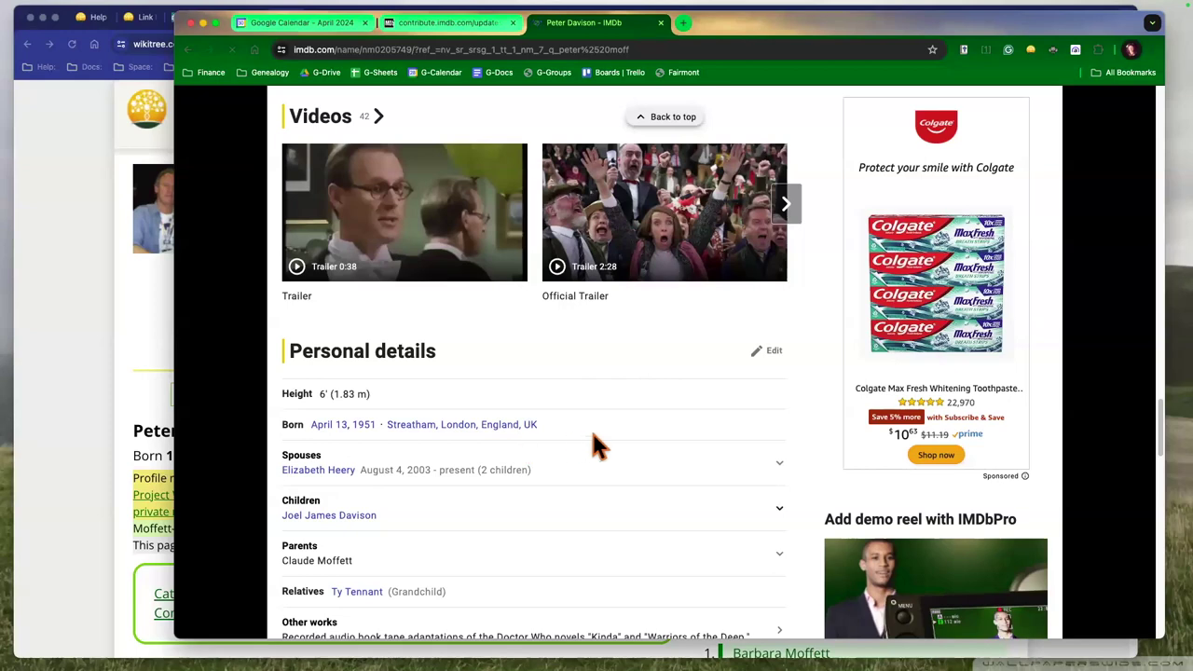
scroll(596, 452, up, 3)
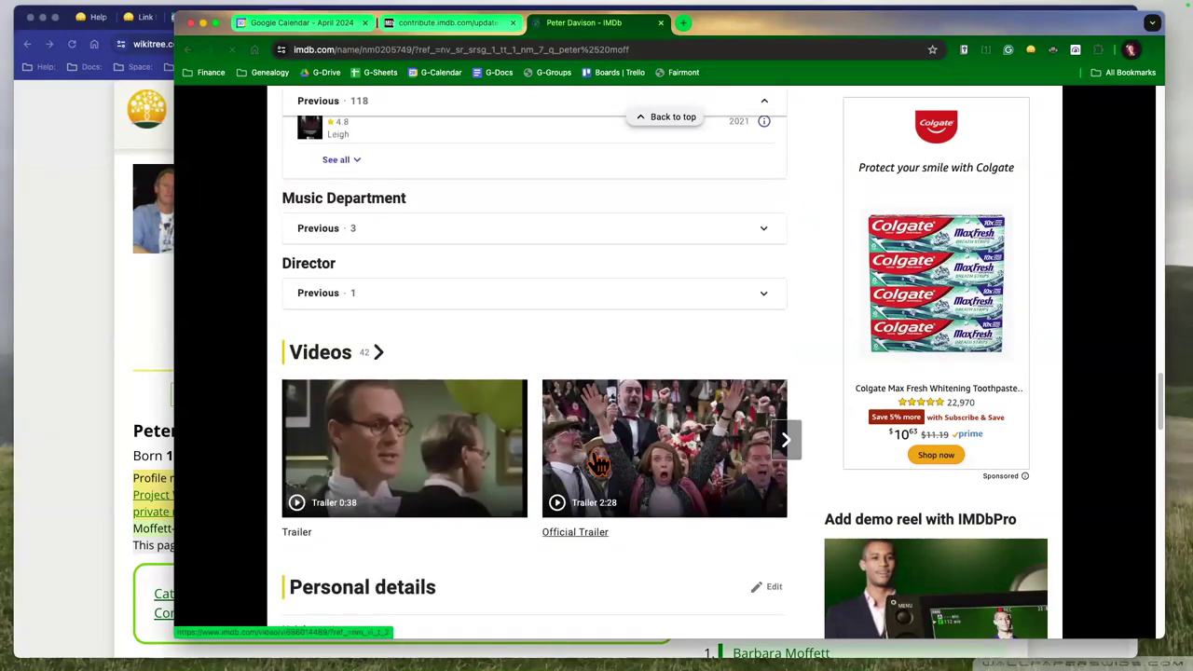
scroll(597, 463, up, 4)
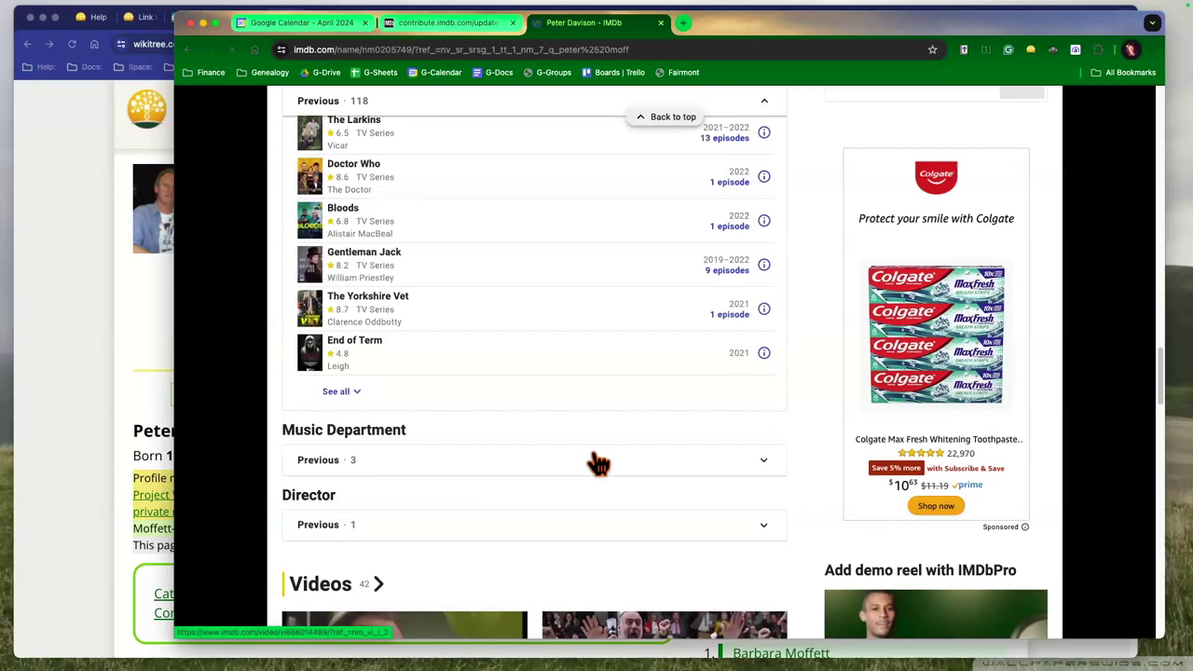
scroll(597, 463, up, 3)
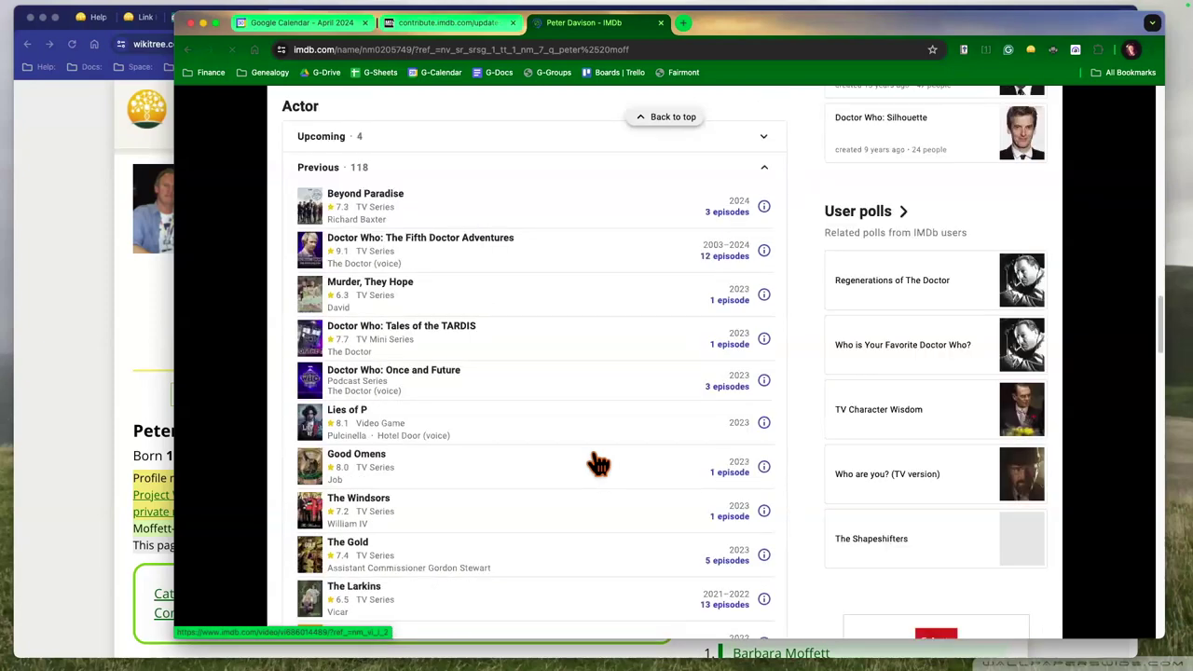
scroll(597, 463, up, 3)
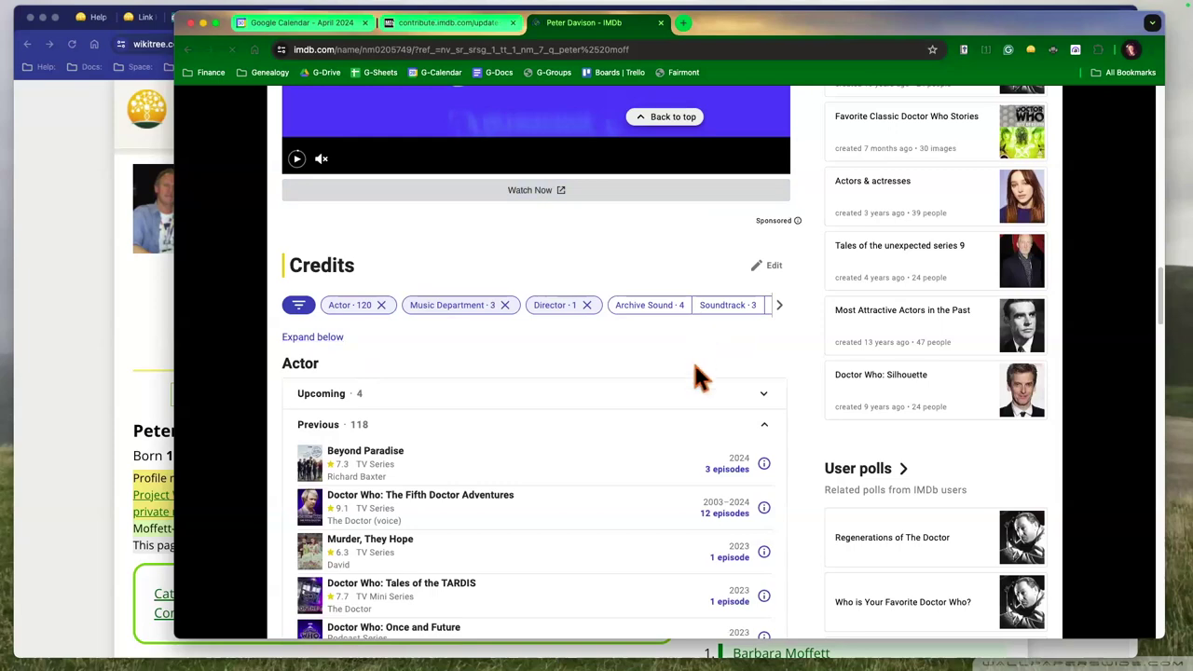
scroll(372, 443, up, 4)
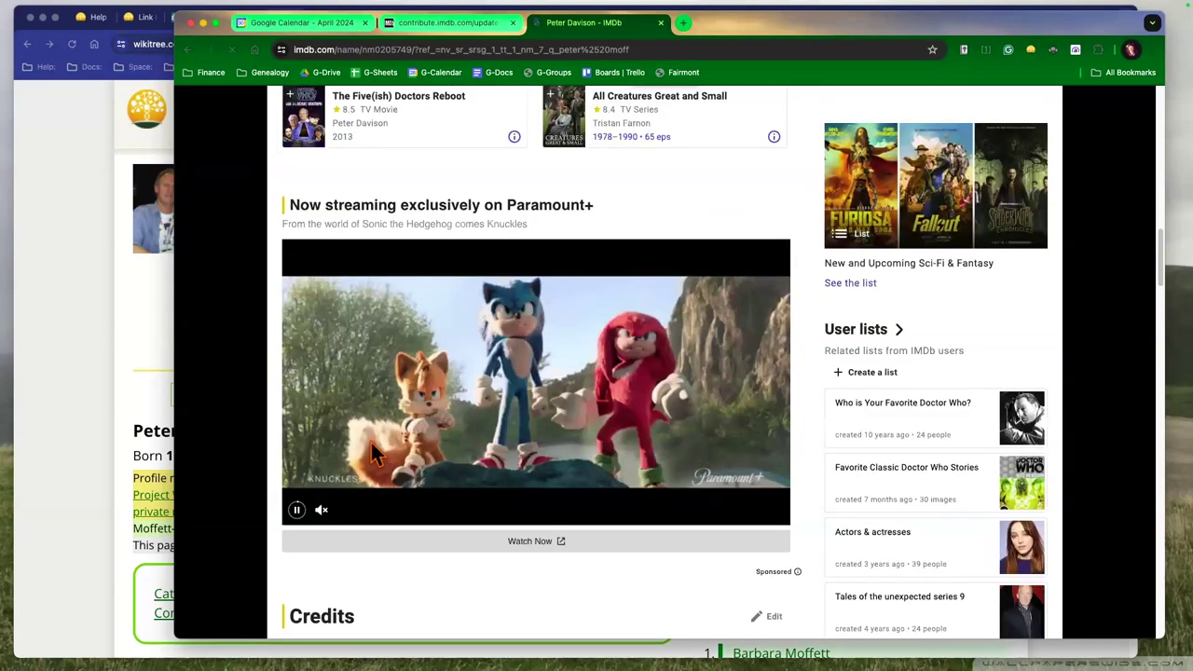
scroll(371, 443, up, 6)
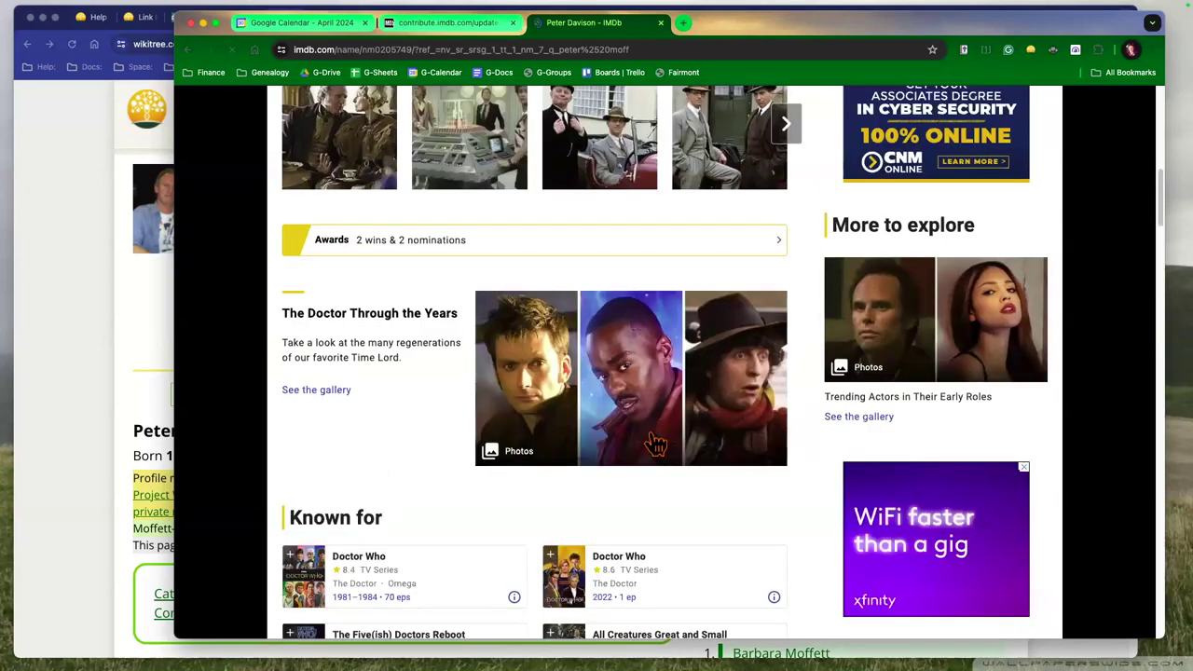
scroll(656, 444, up, 5)
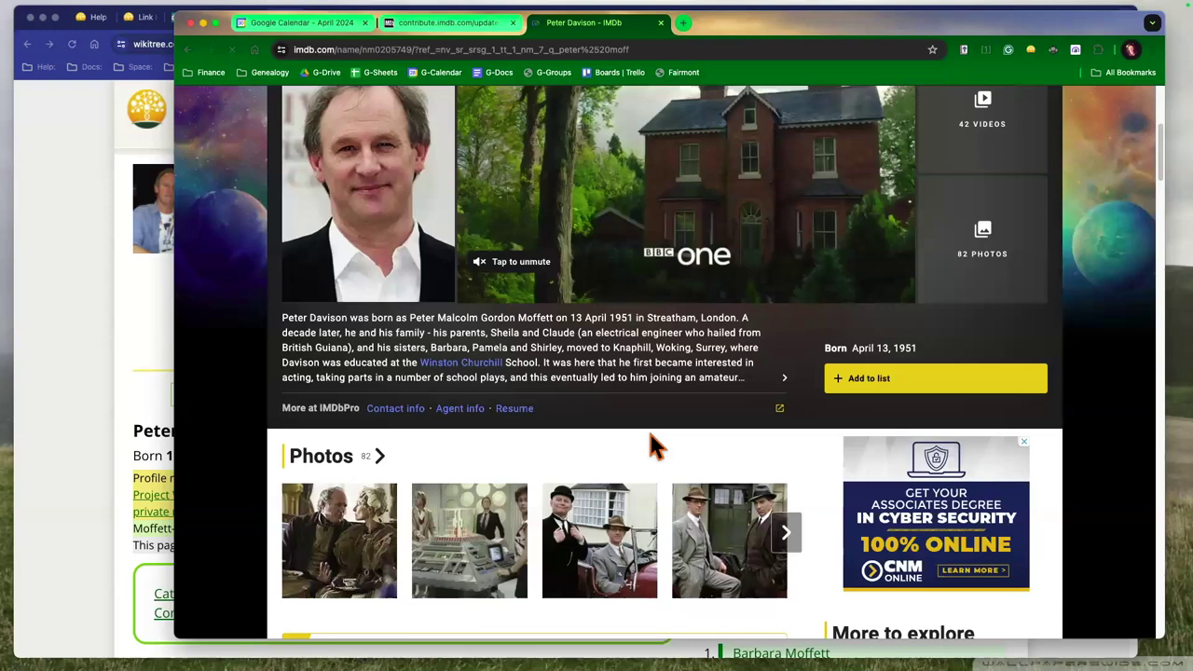
scroll(649, 434, up, 5)
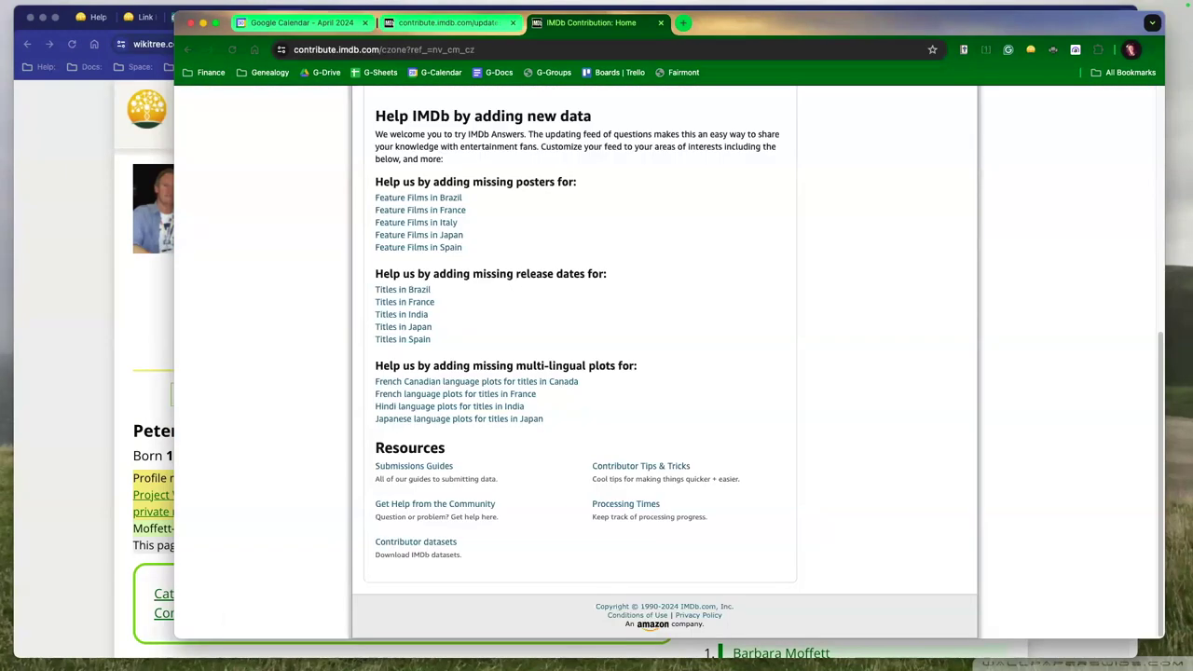
Load the Track Contribution link in the contributor home tab to show the submitted contribution's status page.
mouse_move(184, 652)
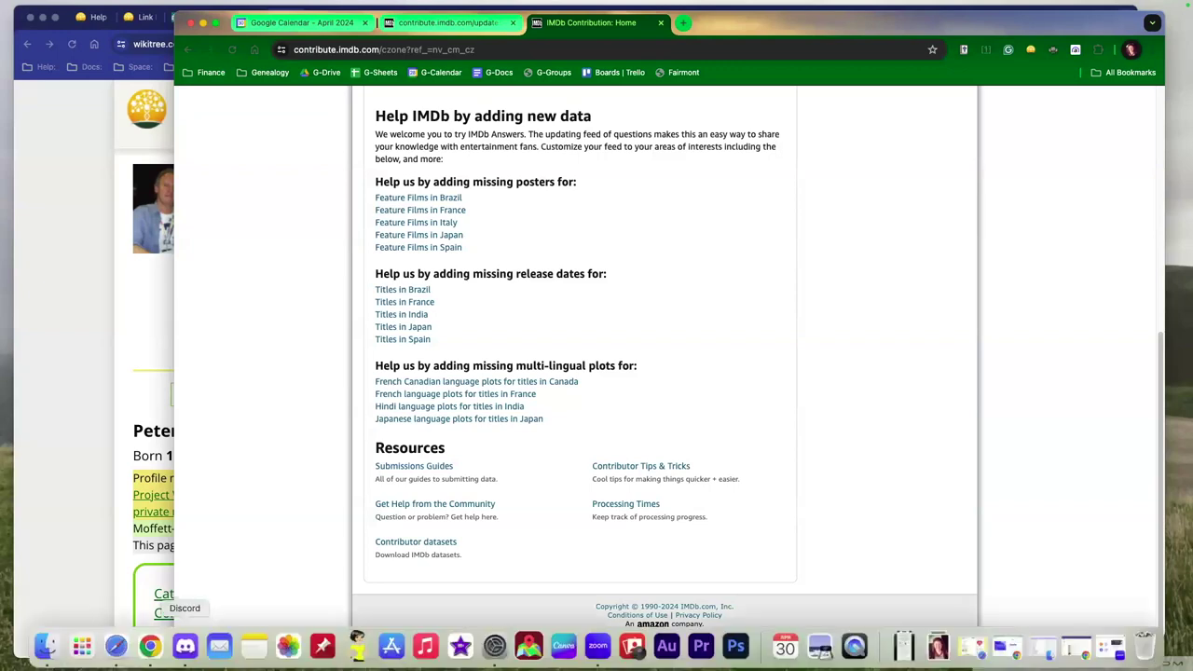
click(185, 645)
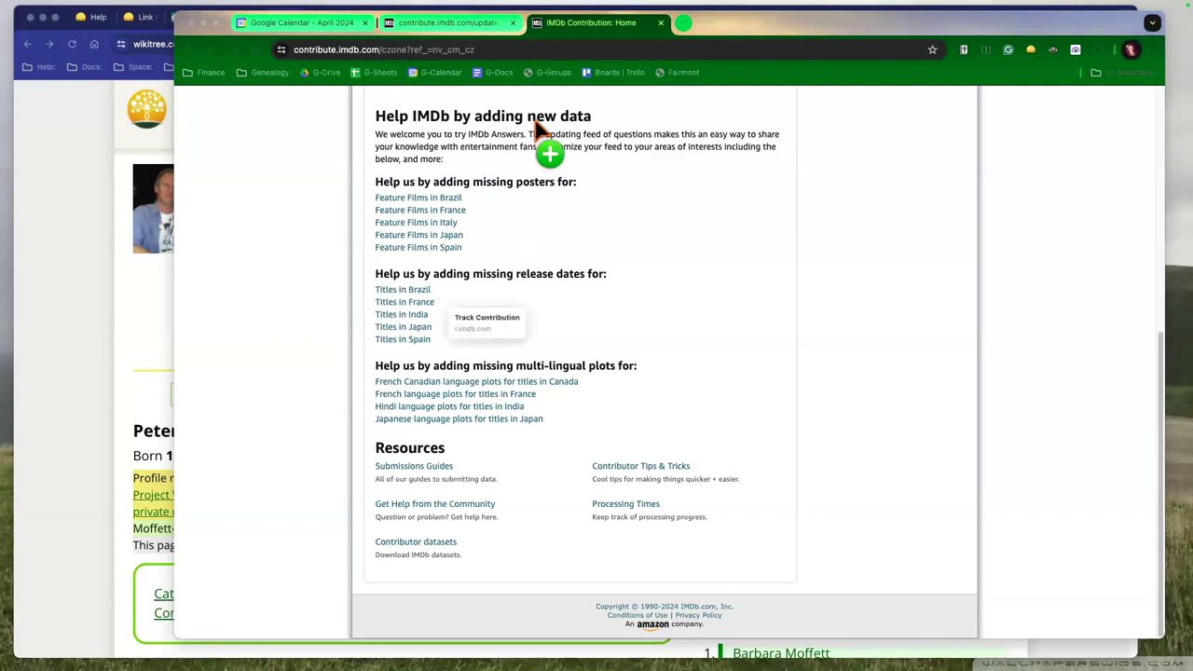
click(539, 52)
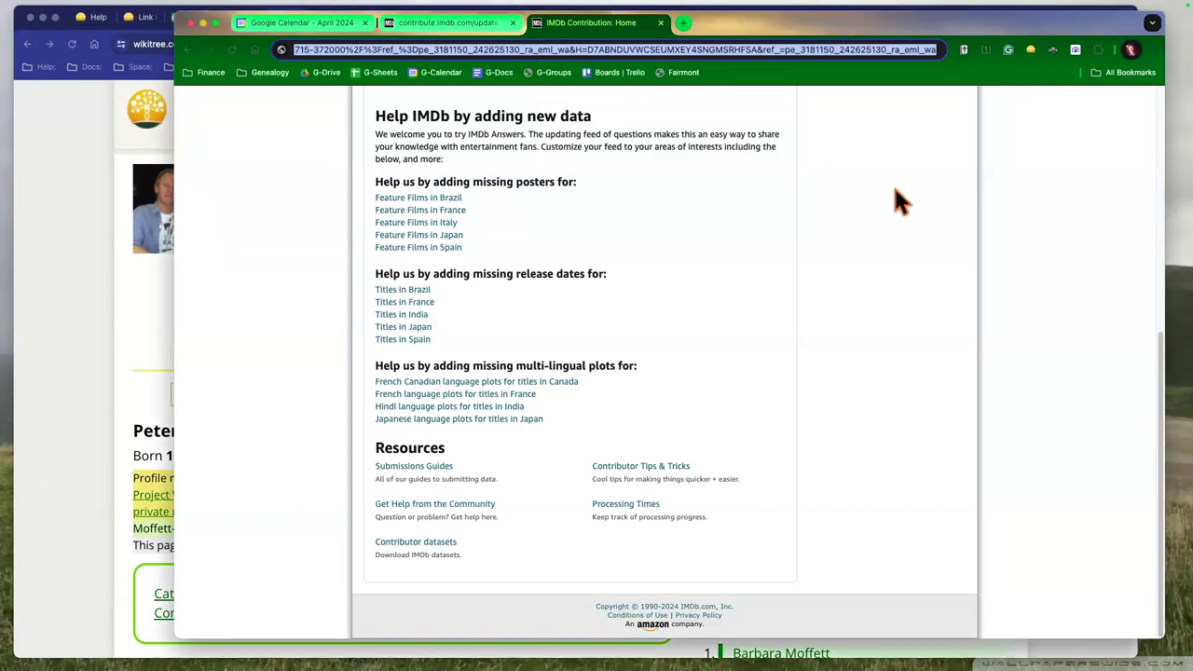
key(super+v)
key(Return)
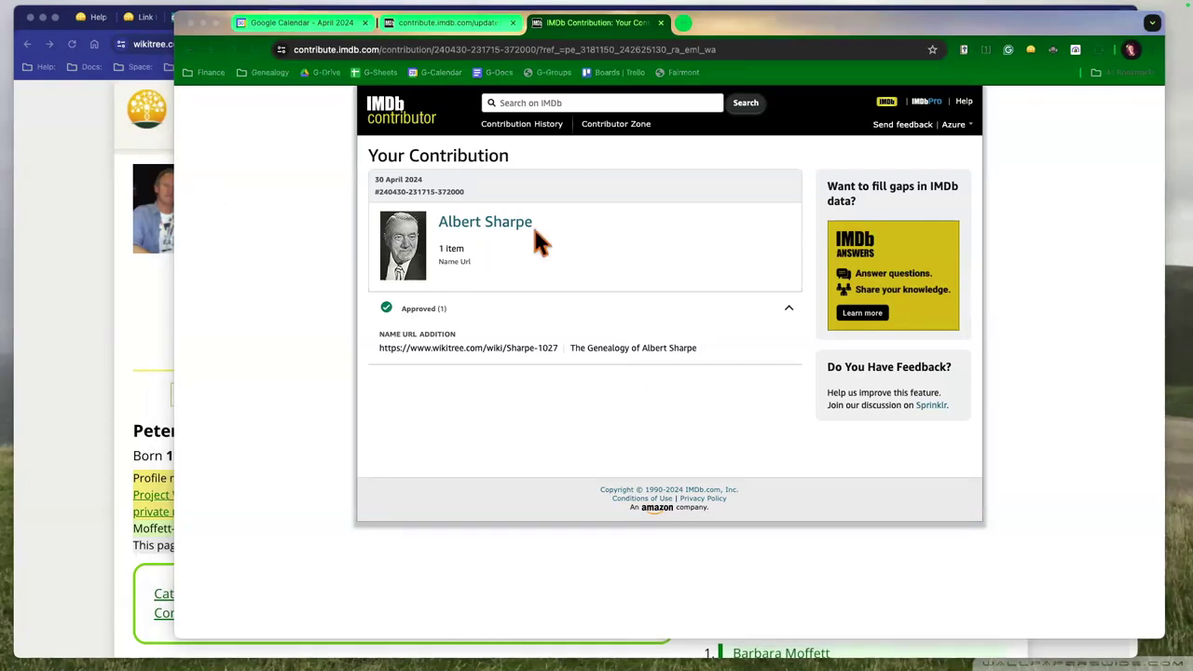
Open Albert Sharpe's IMDb page from the contribution in a new tab and examine its credits, personal details and contribution section.
super+click(500, 233)
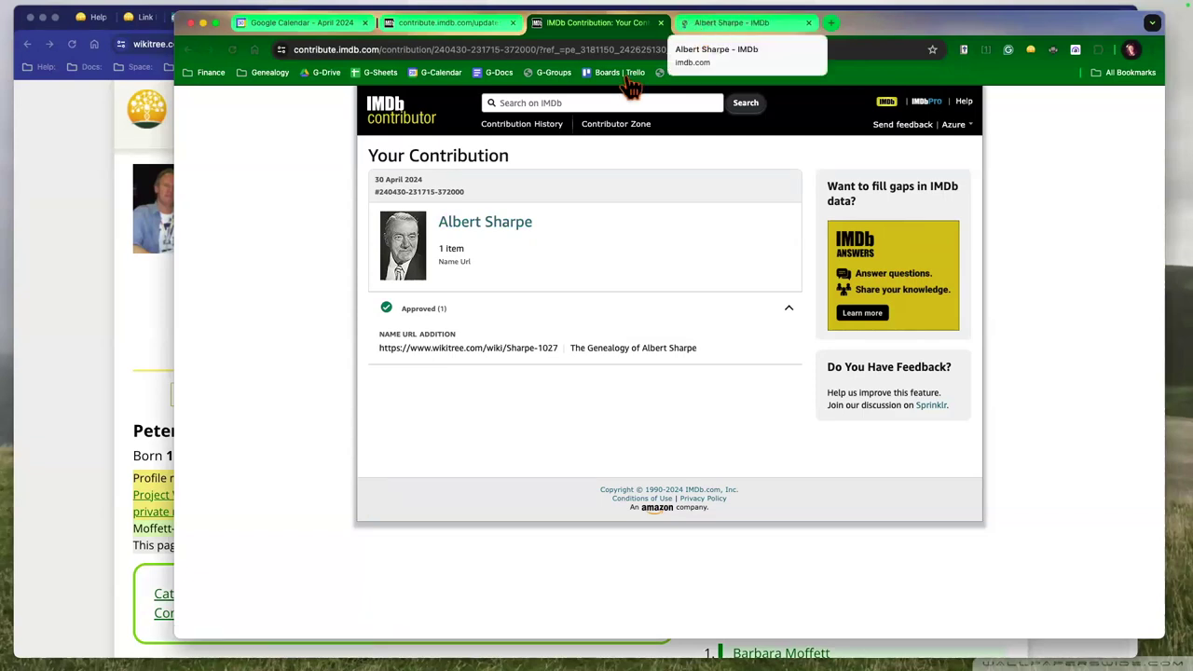
key(ctrl+Tab)
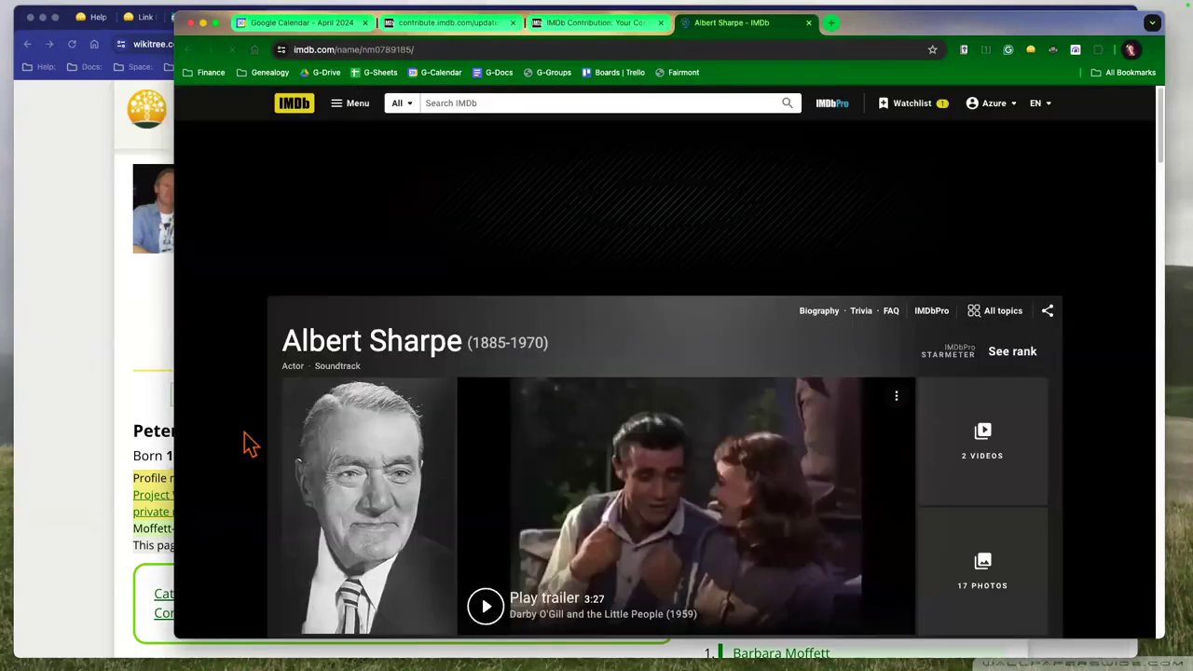
scroll(245, 451, down, 10)
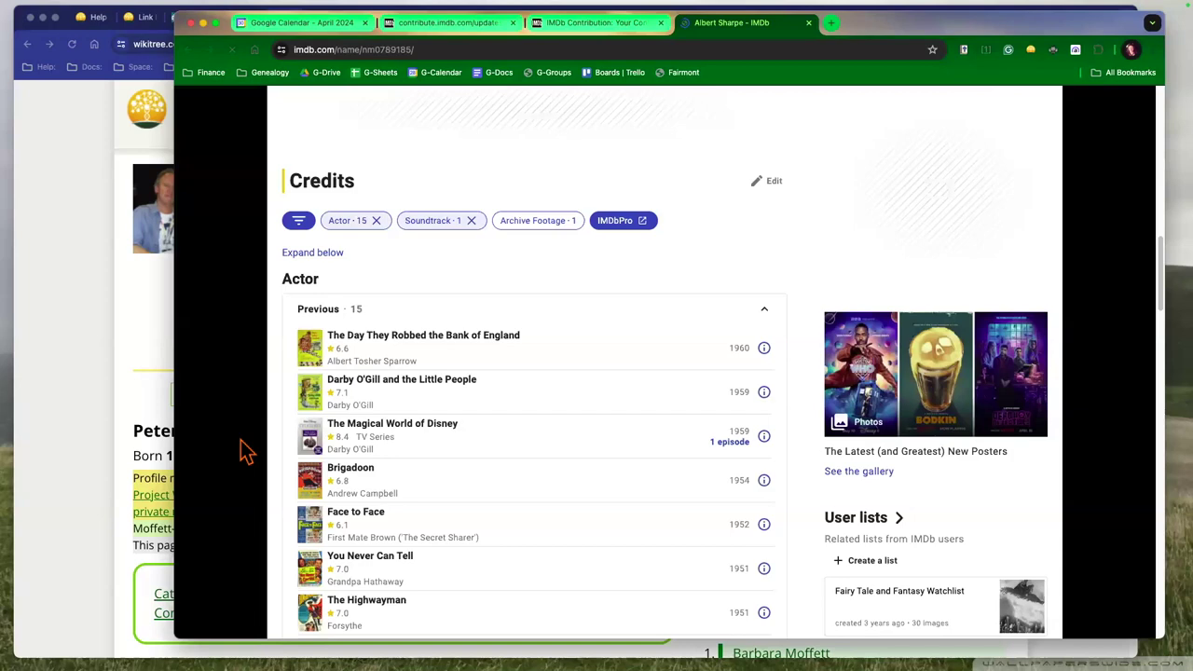
scroll(245, 451, down, 15)
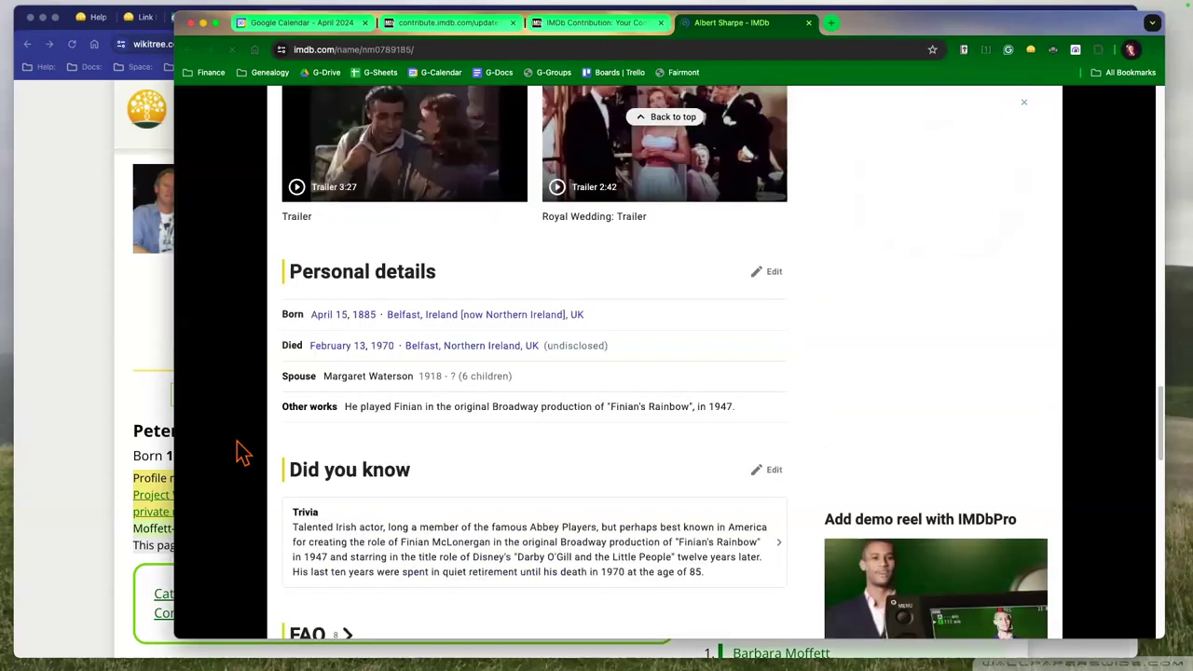
scroll(241, 452, down, 3)
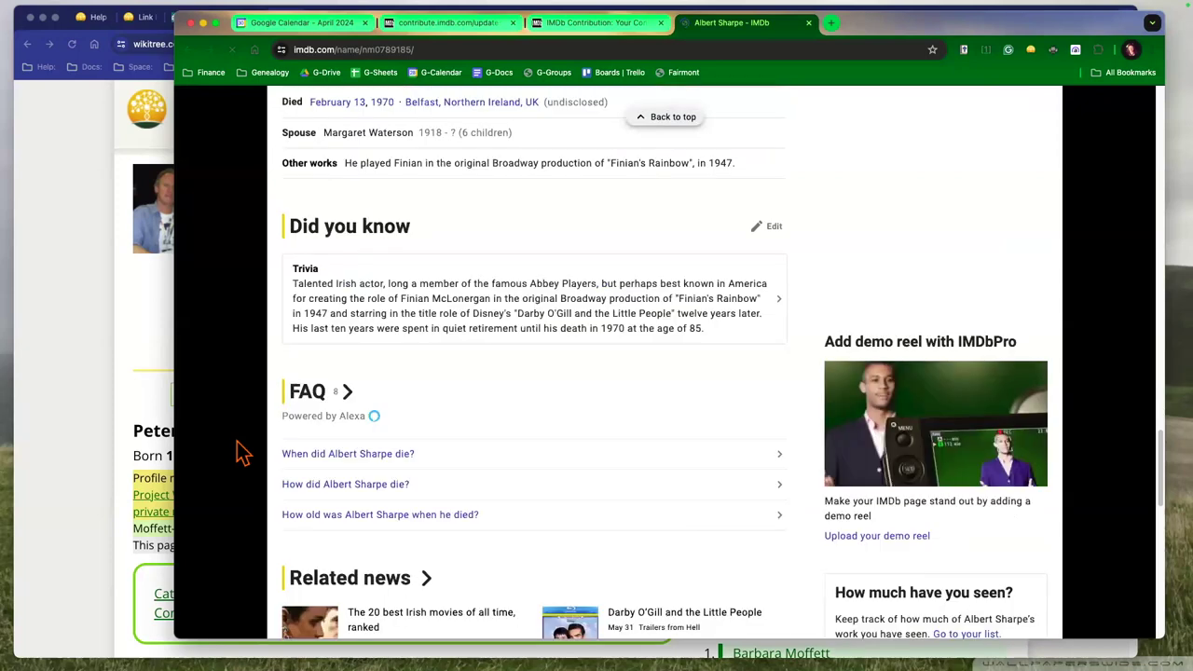
scroll(278, 428, down, 6)
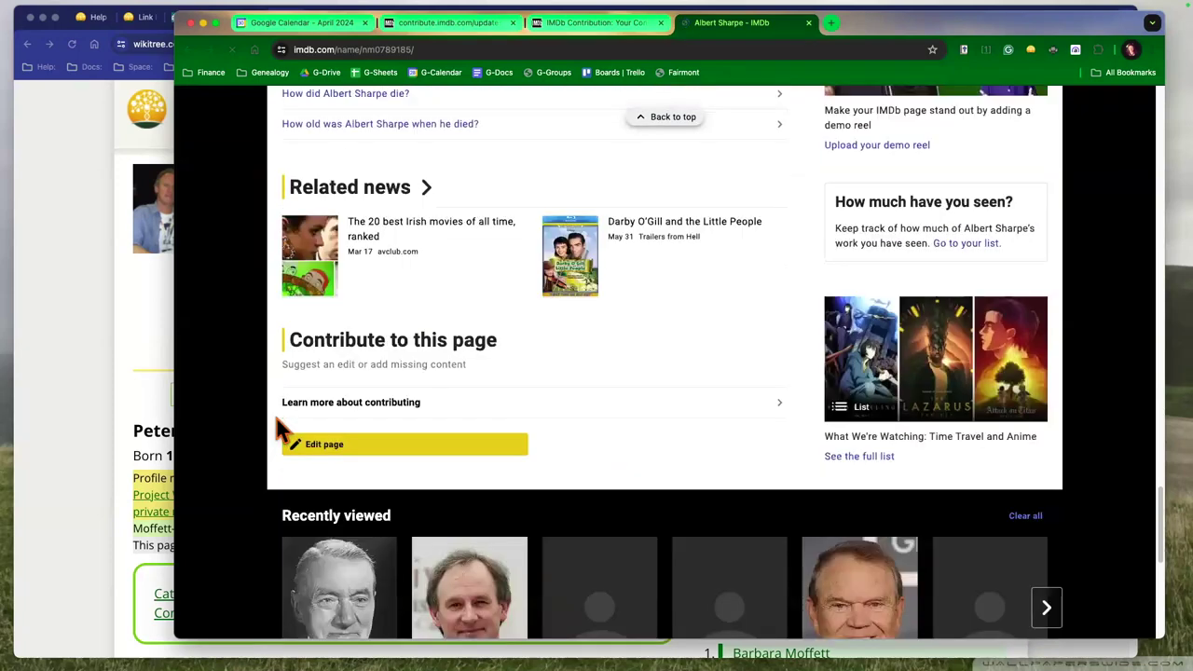
scroll(275, 421, up, 1)
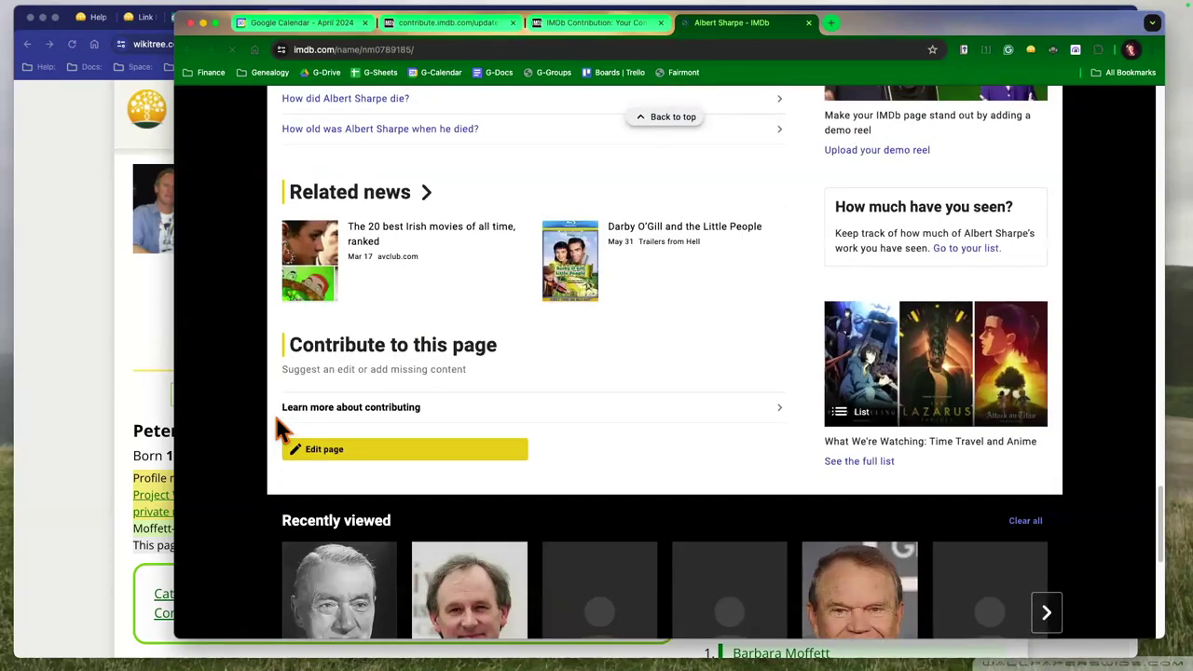
scroll(707, 305, up, 15)
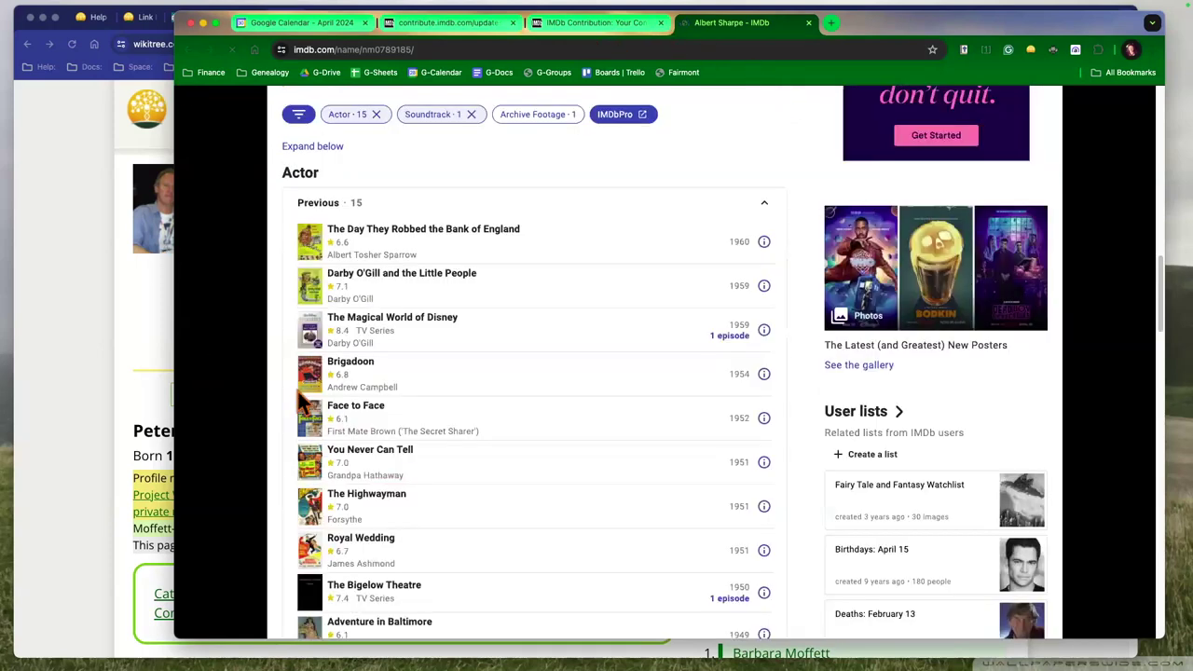
scroll(839, 307, up, 10)
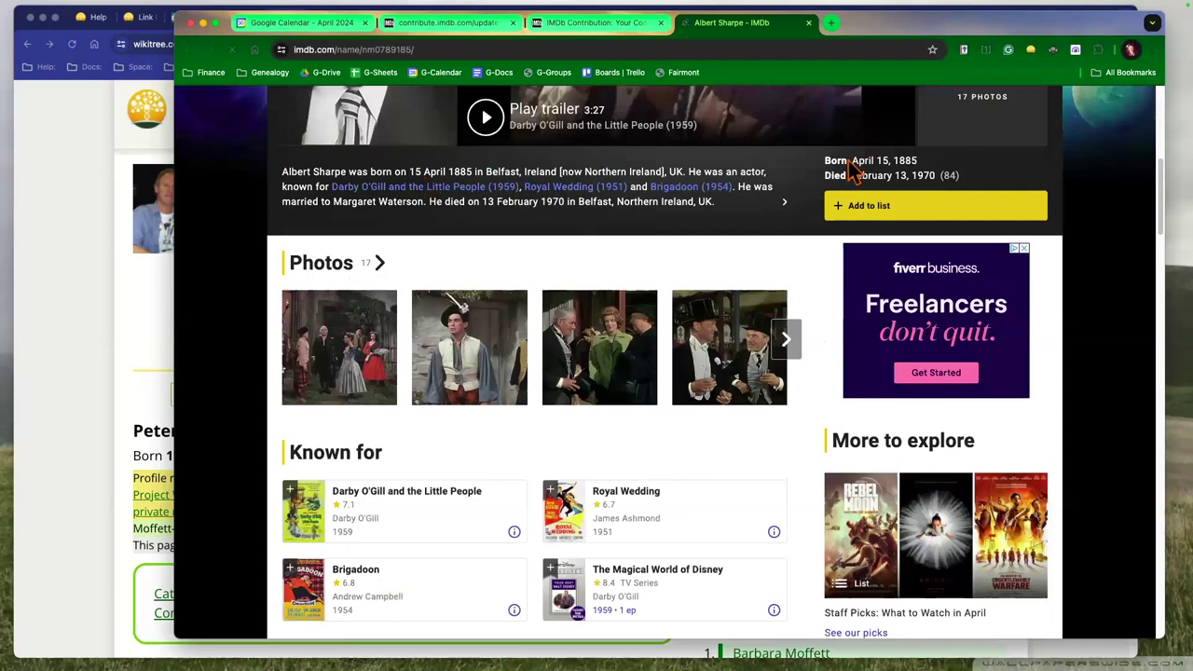
Return to the contribution page, open the Contribution History and review the submitted updates down to the J.R.R. Tolkien entry.
key(ctrl+shift+Tab)
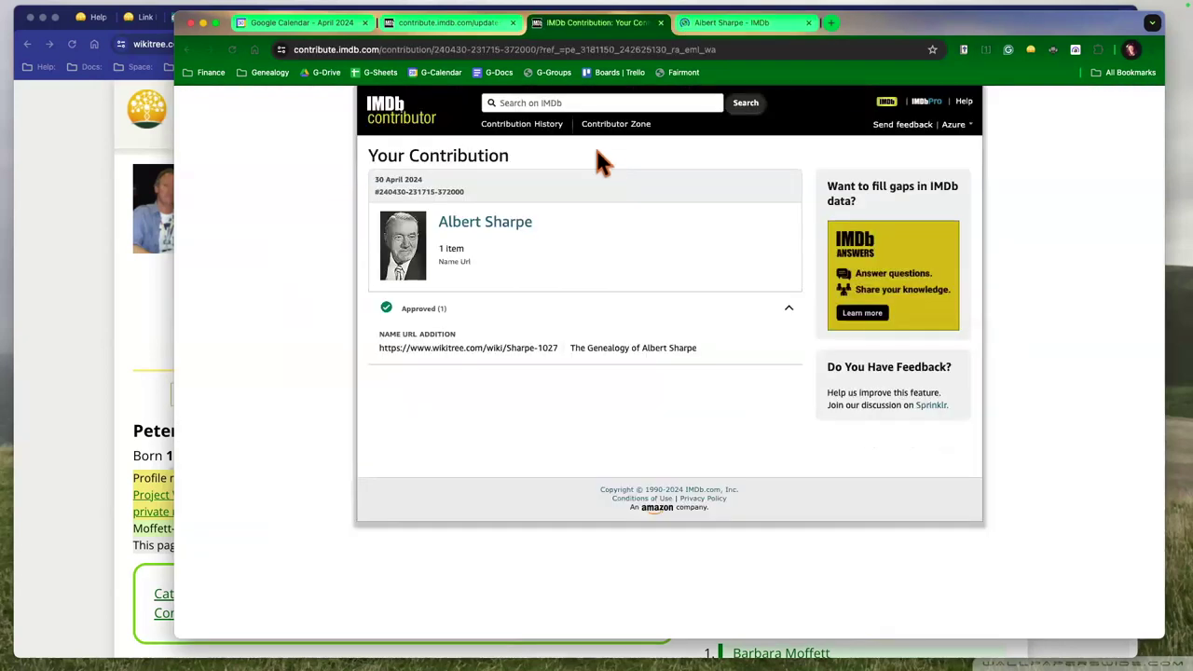
click(536, 130)
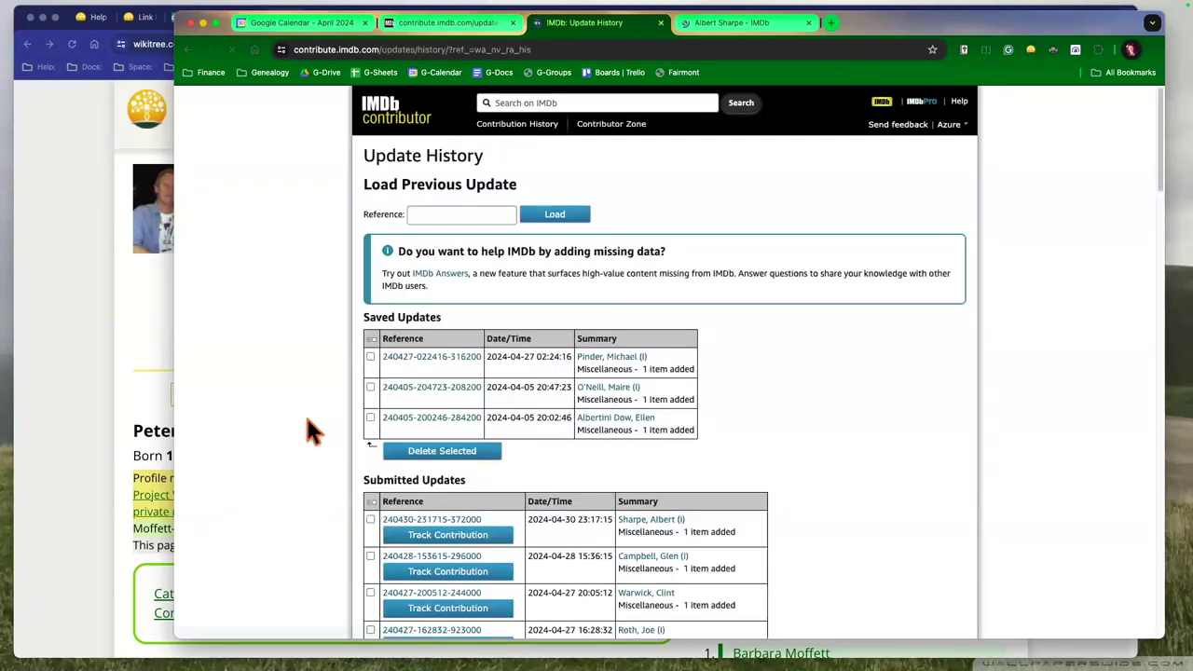
scroll(305, 413, down, 5)
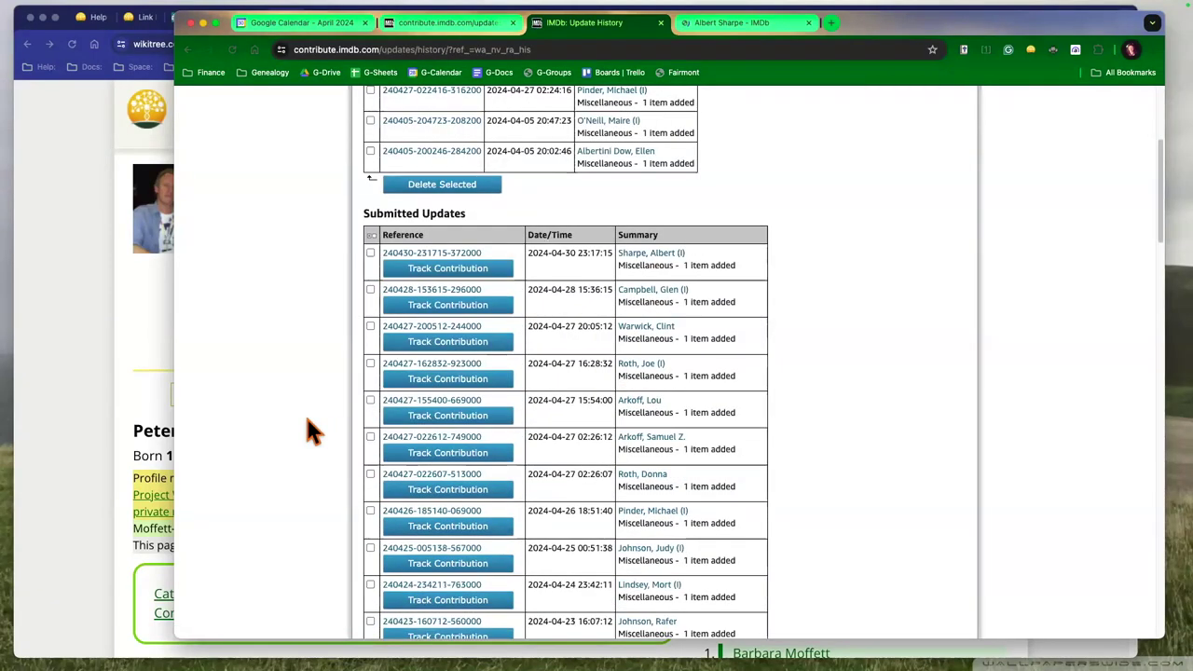
scroll(304, 414, down, 2)
scroll(305, 414, down, 2)
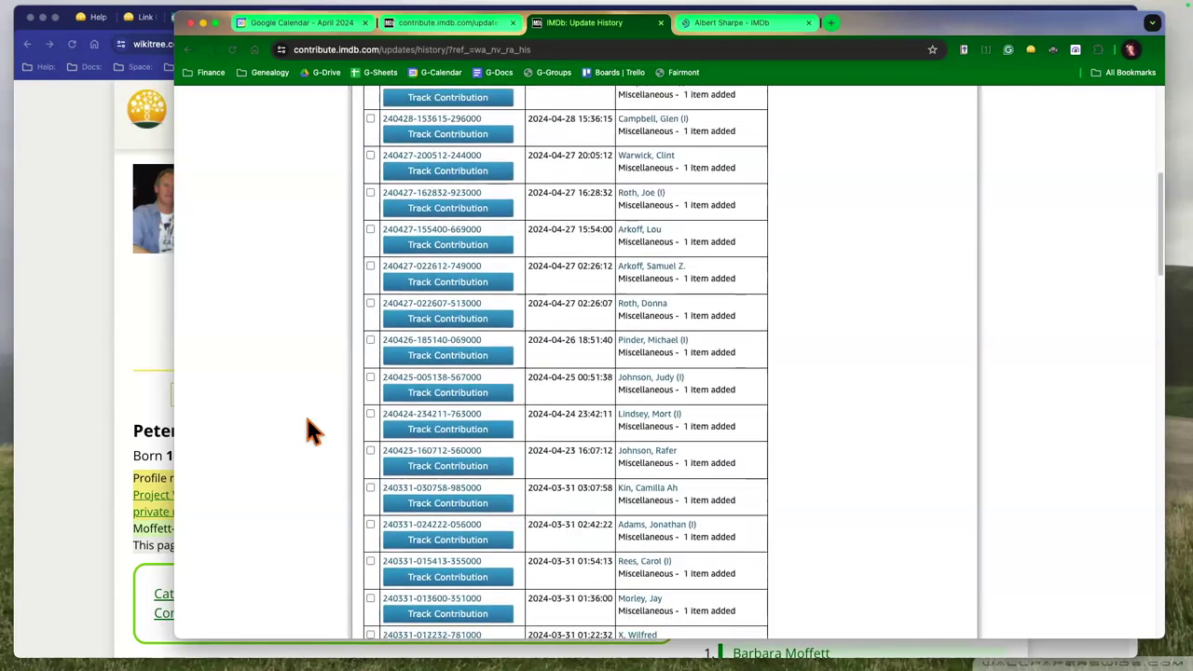
scroll(305, 413, down, 2)
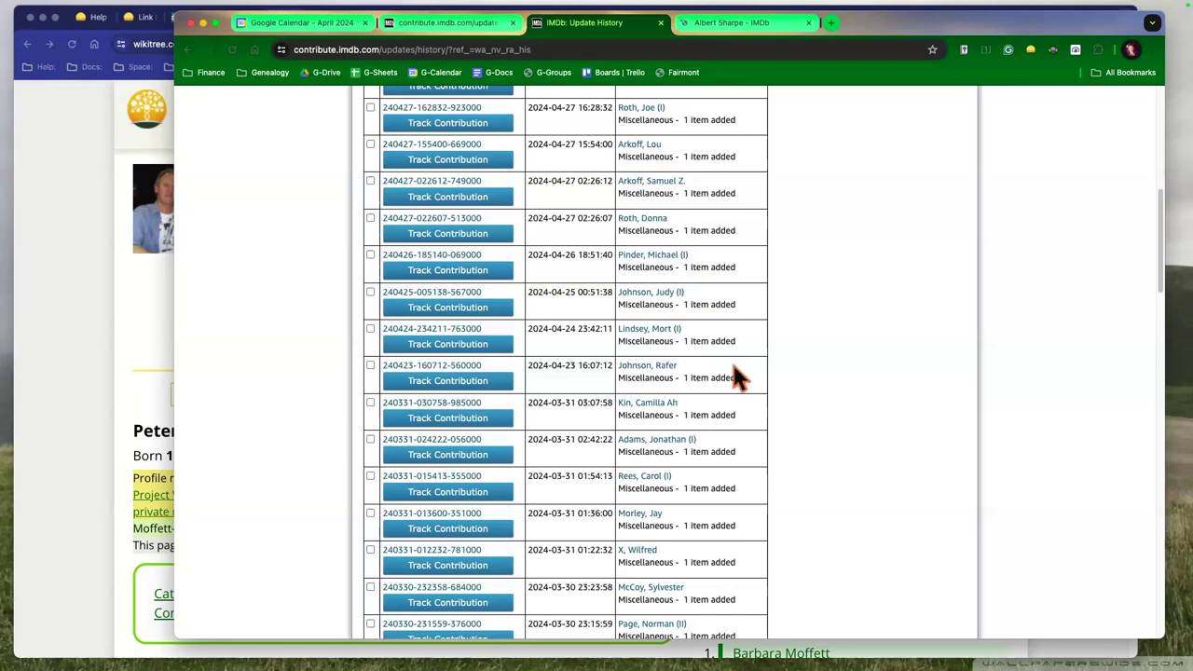
scroll(732, 362, down, 5)
scroll(731, 360, down, 1)
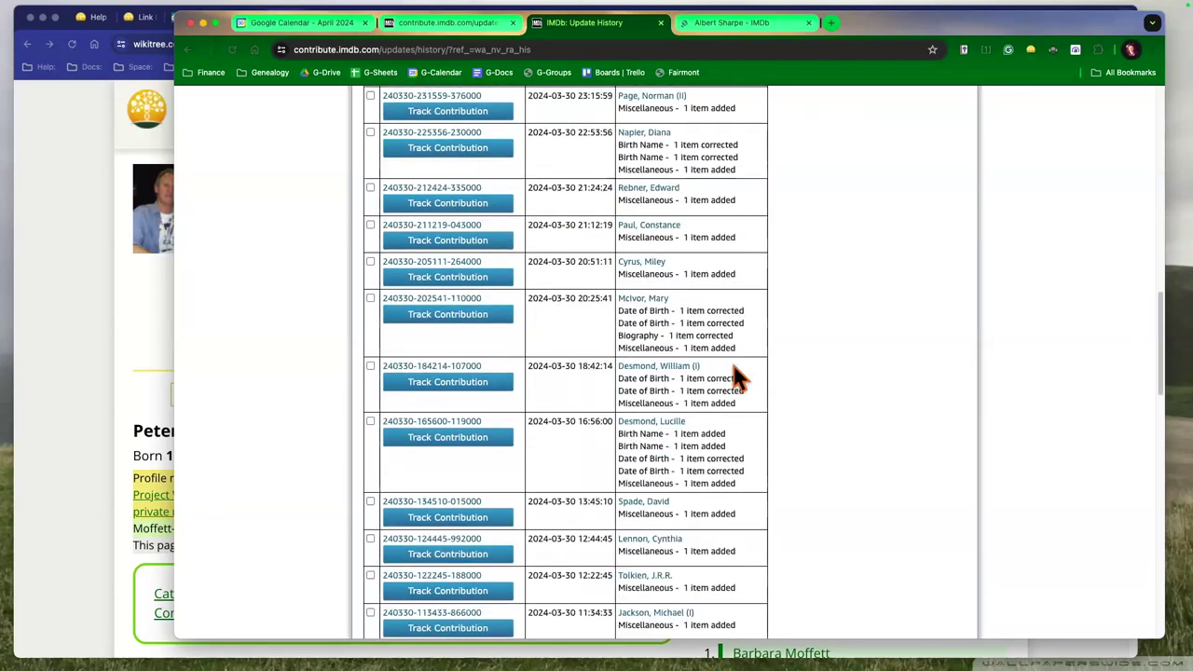
scroll(734, 367, down, 3)
scroll(733, 377, down, 1)
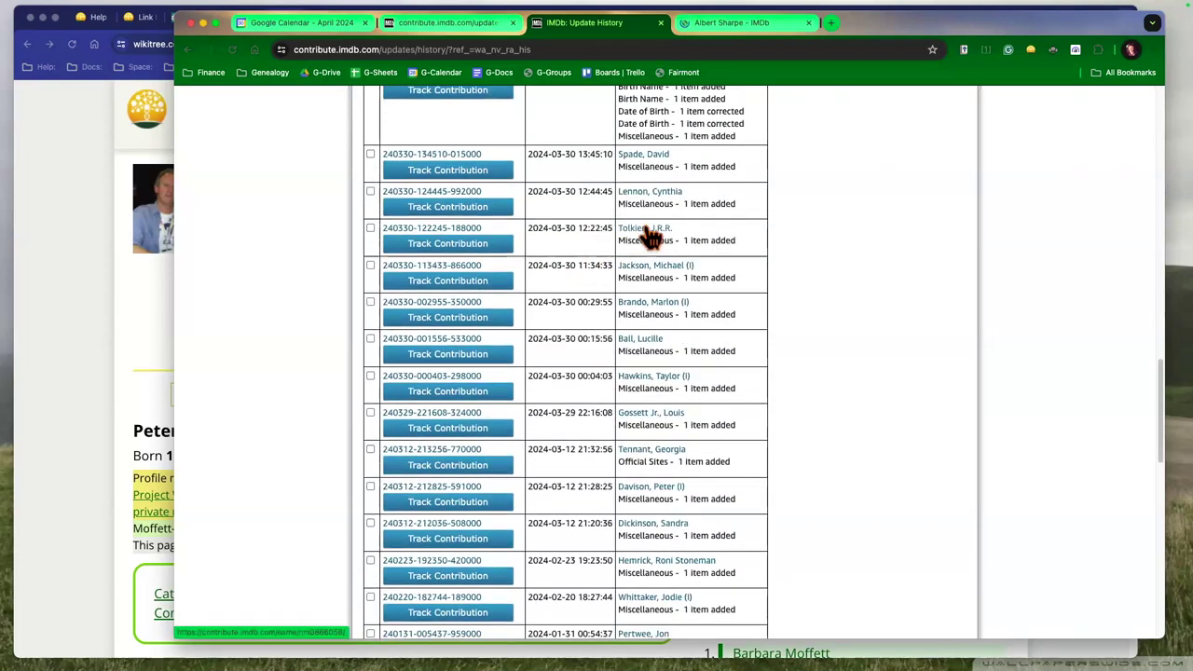
Open J.R.R. Tolkien's IMDb page from the update history and reveal the remaining categories in its Credits filter row.
drag(745, 32, 850, 30)
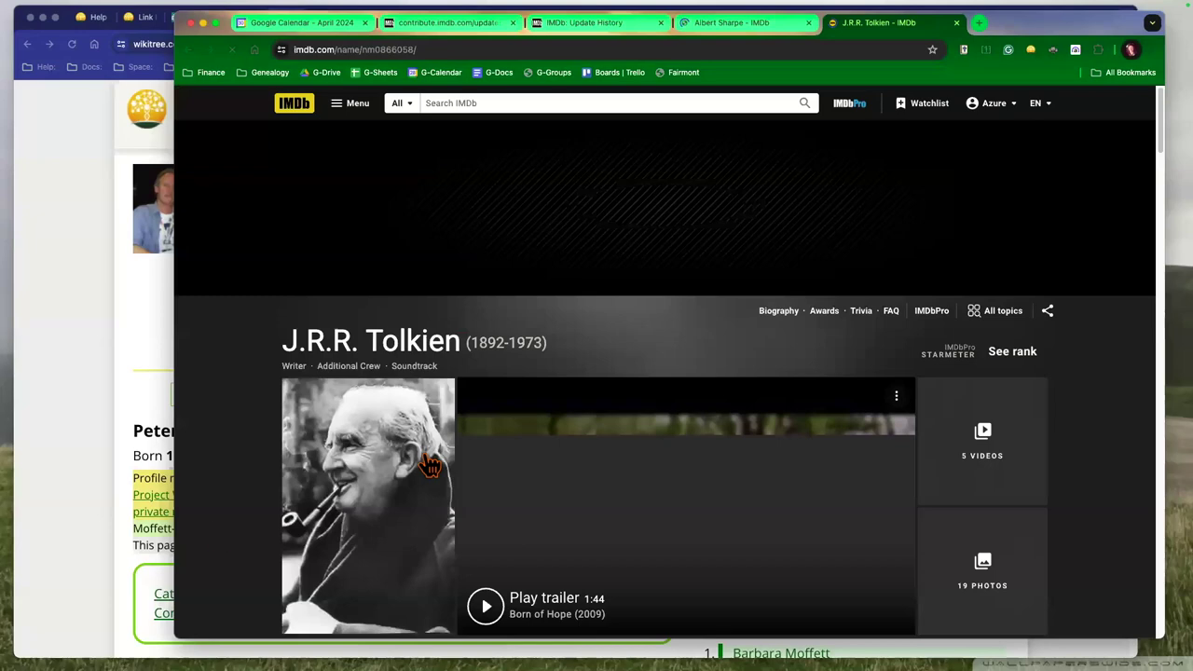
scroll(326, 503, down, 5)
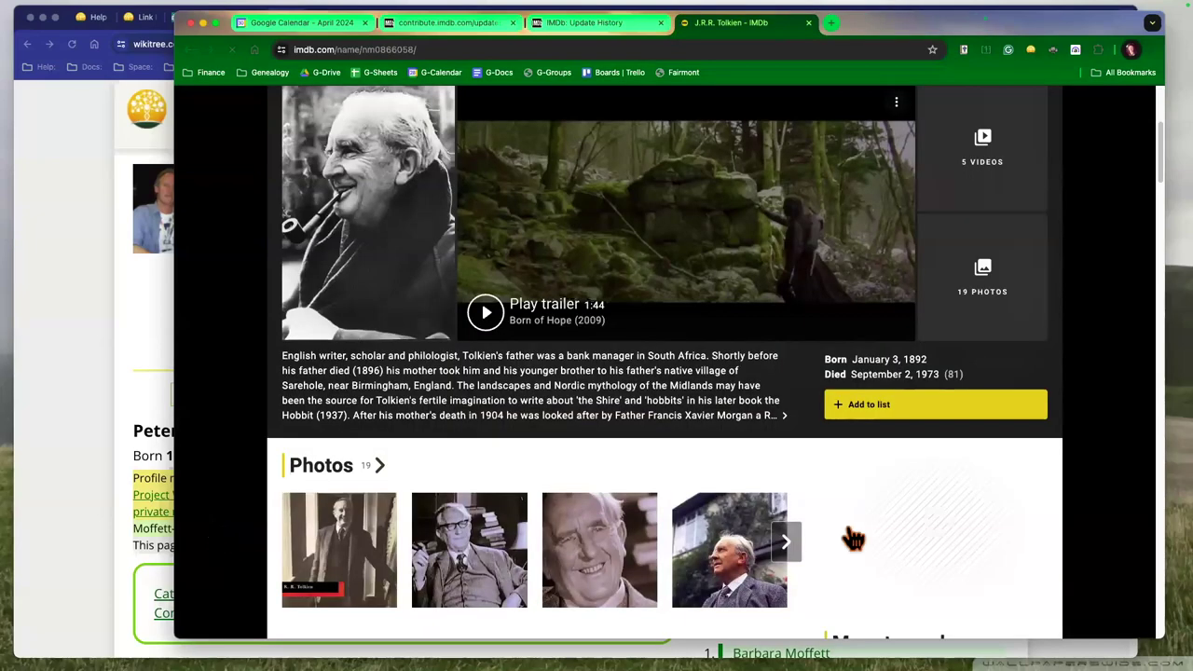
scroll(788, 582, down, 7)
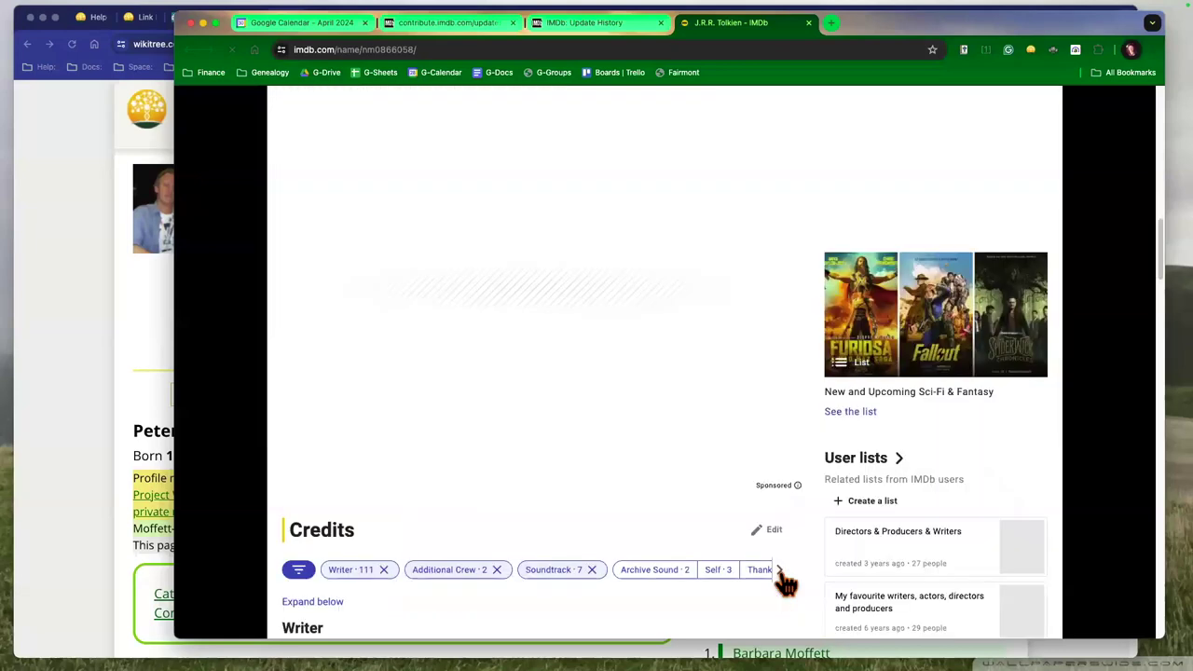
click(781, 571)
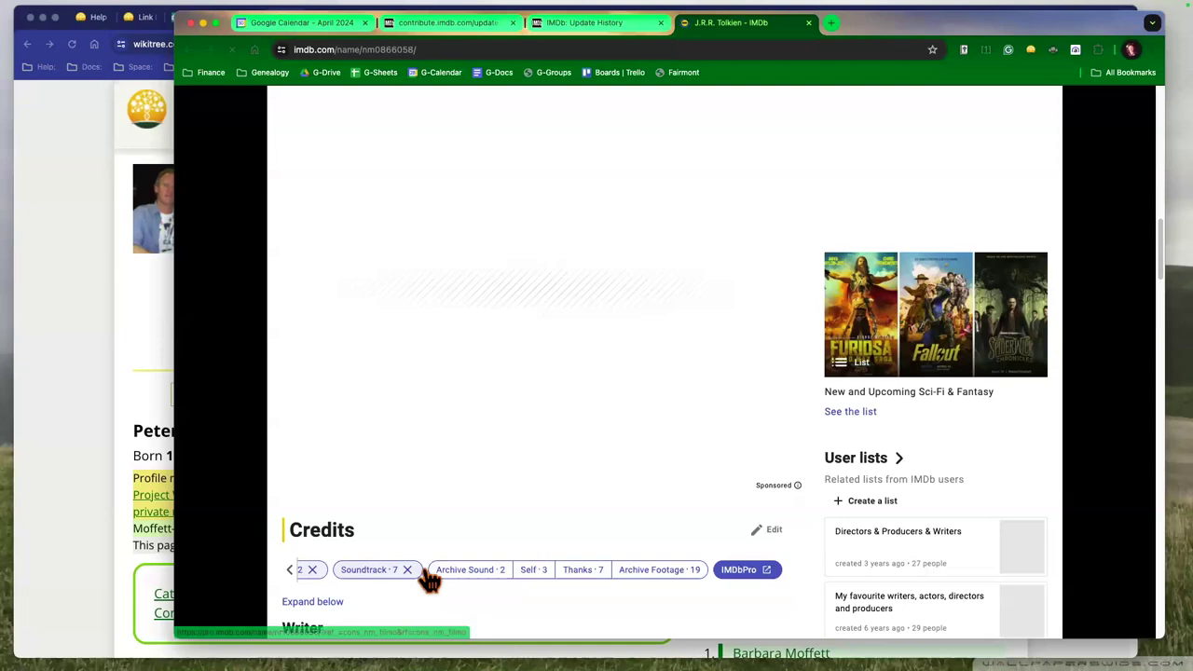
Examine the credits, personal details, trivia and contribution section on J.R.R. Tolkien's page.
scroll(429, 577, down, 3)
scroll(248, 551, down, 10)
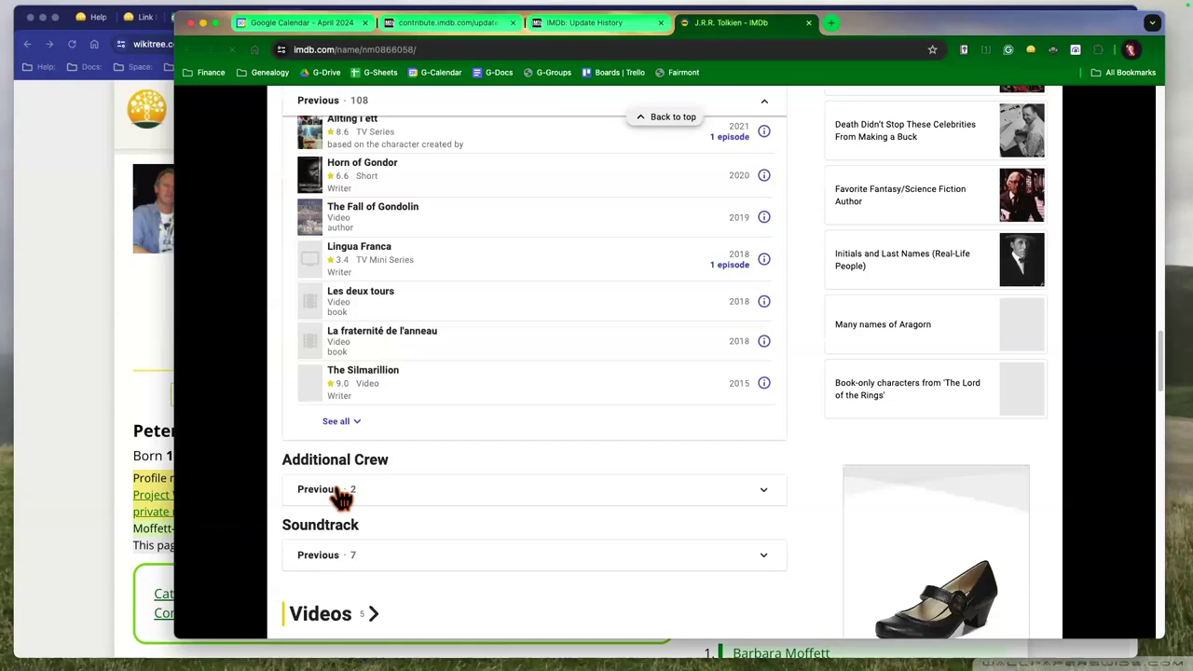
scroll(258, 494, down, 6)
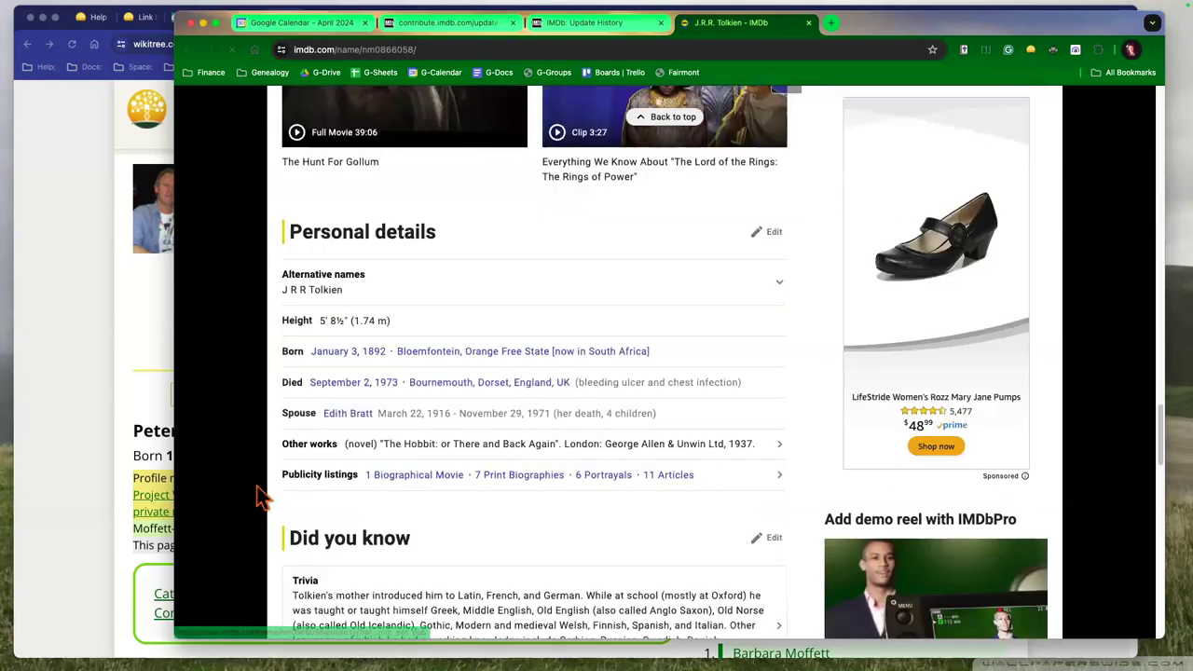
scroll(253, 499, down, 2)
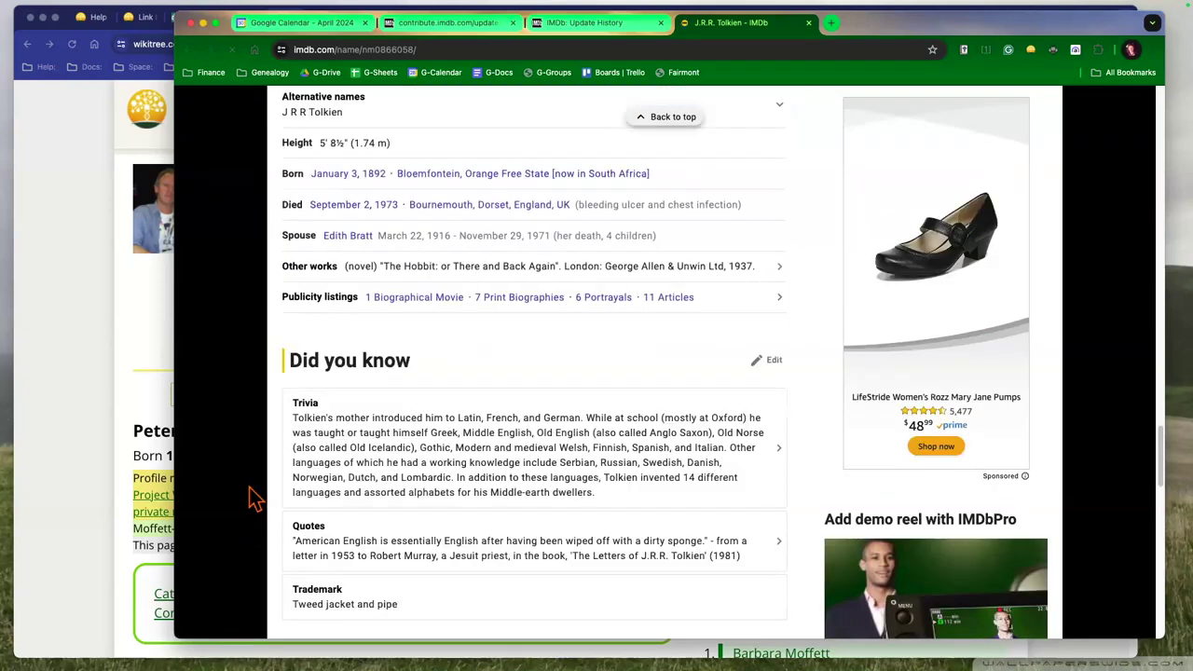
scroll(254, 499, down, 4)
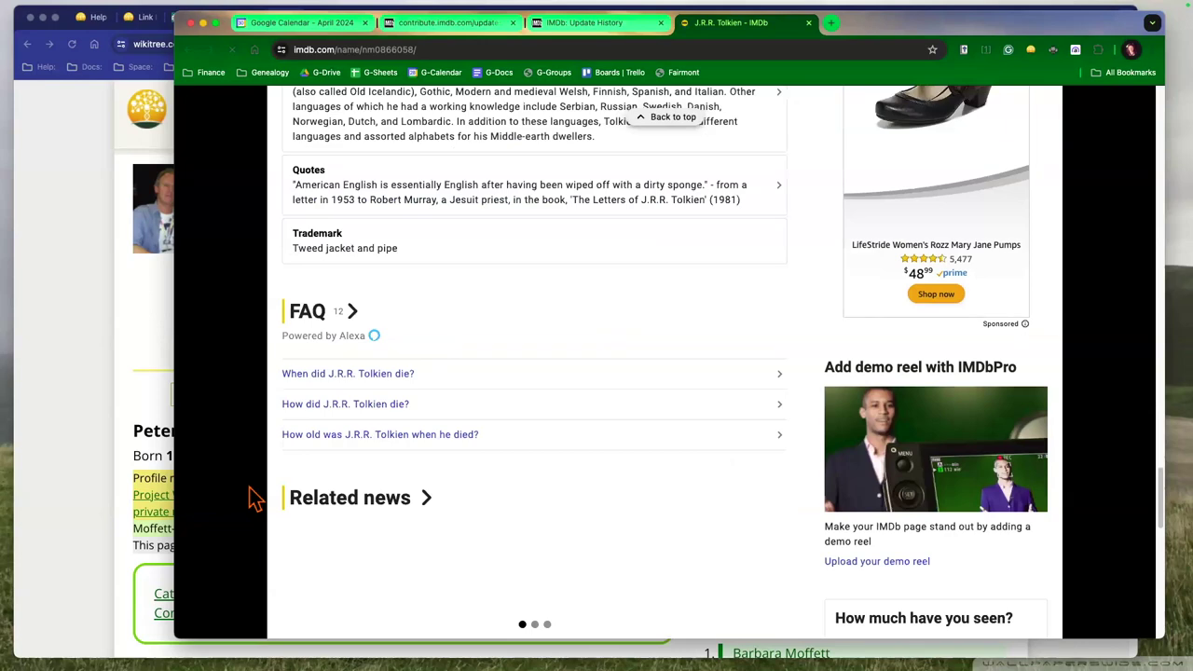
scroll(253, 499, down, 4)
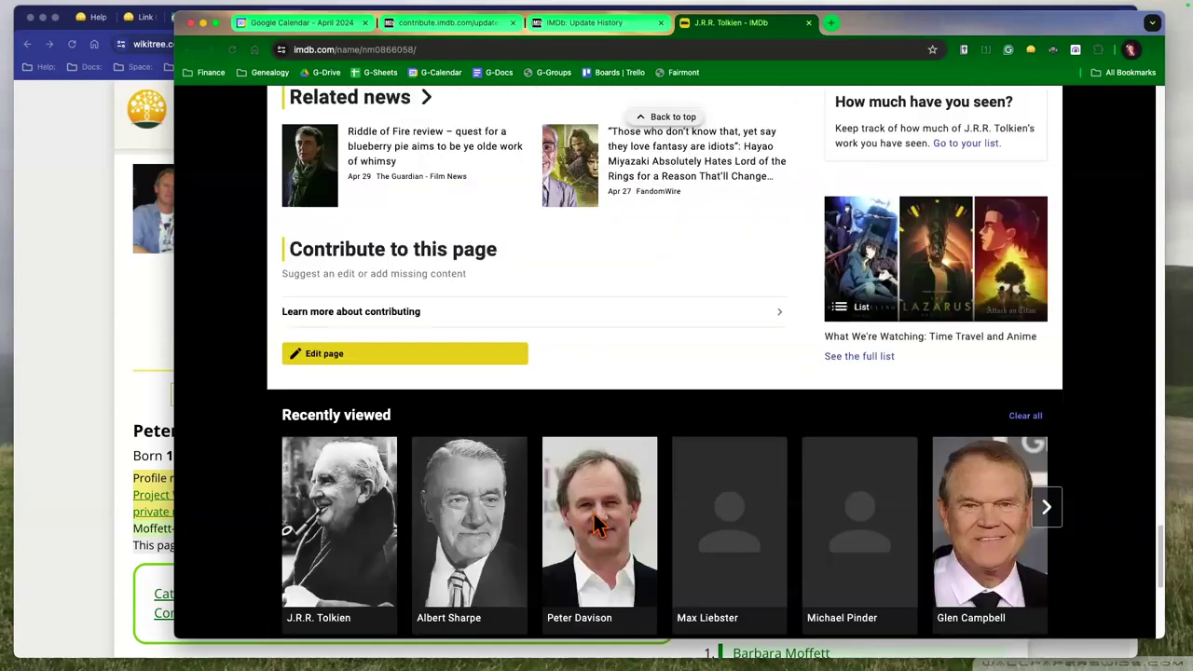
Open J.R.R. Tolkien's publicity listings from the Personal details section.
scroll(649, 531, up, 2)
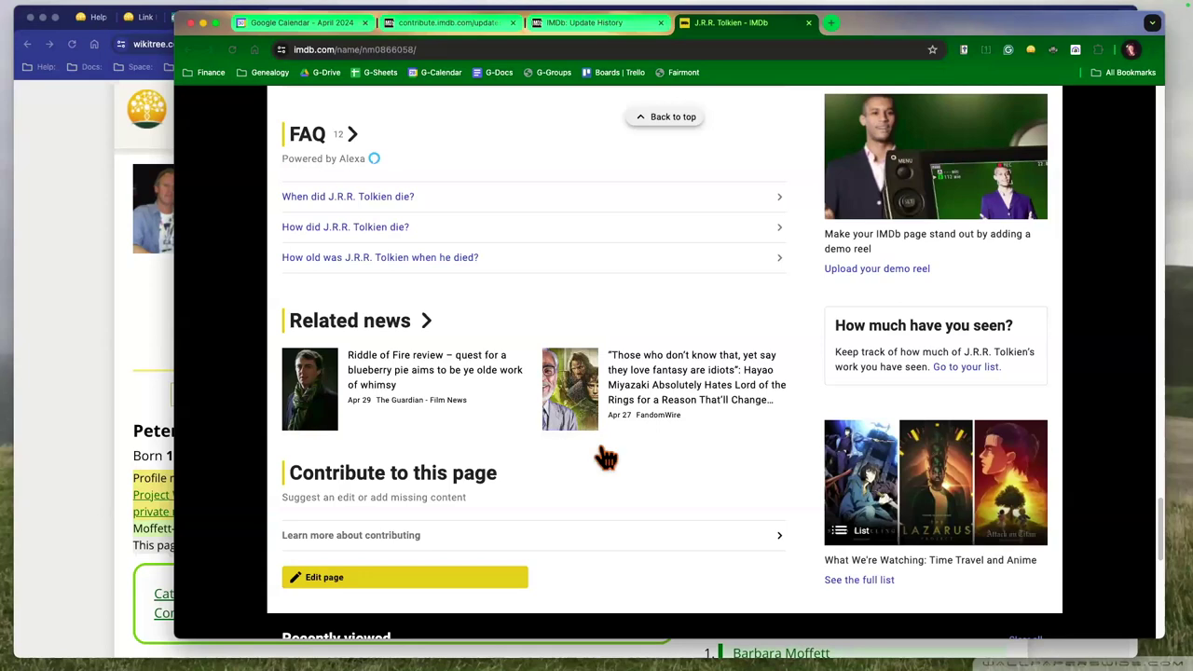
scroll(605, 457, up, 1)
scroll(603, 456, up, 2)
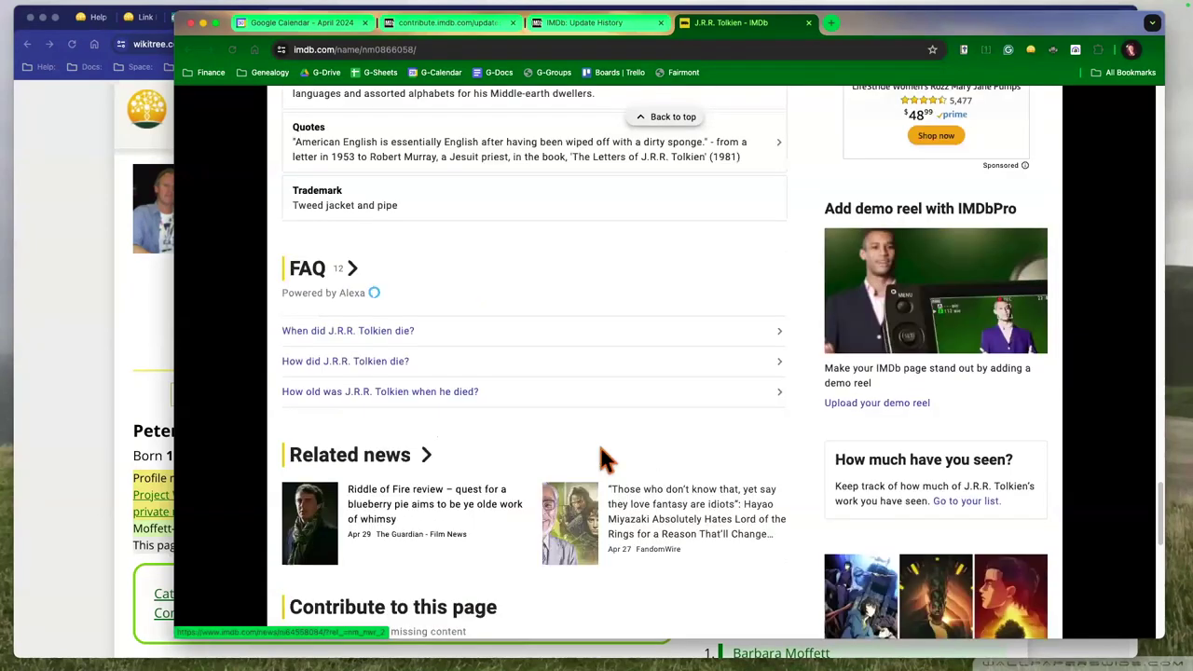
scroll(601, 457, up, 5)
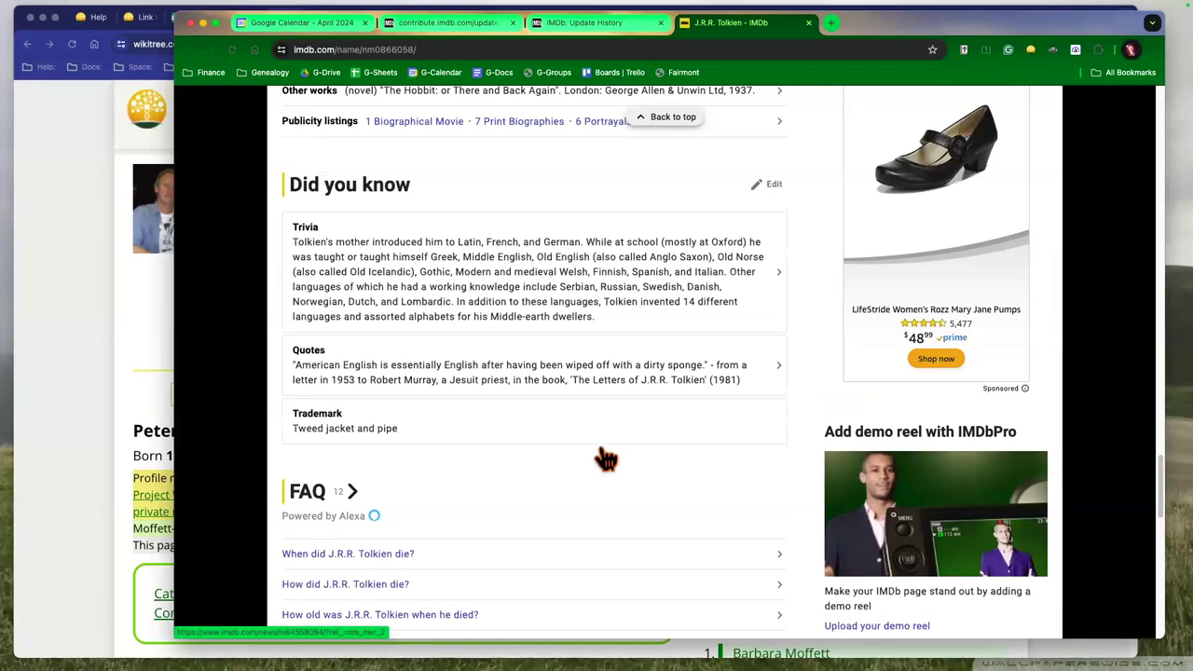
scroll(605, 457, up, 5)
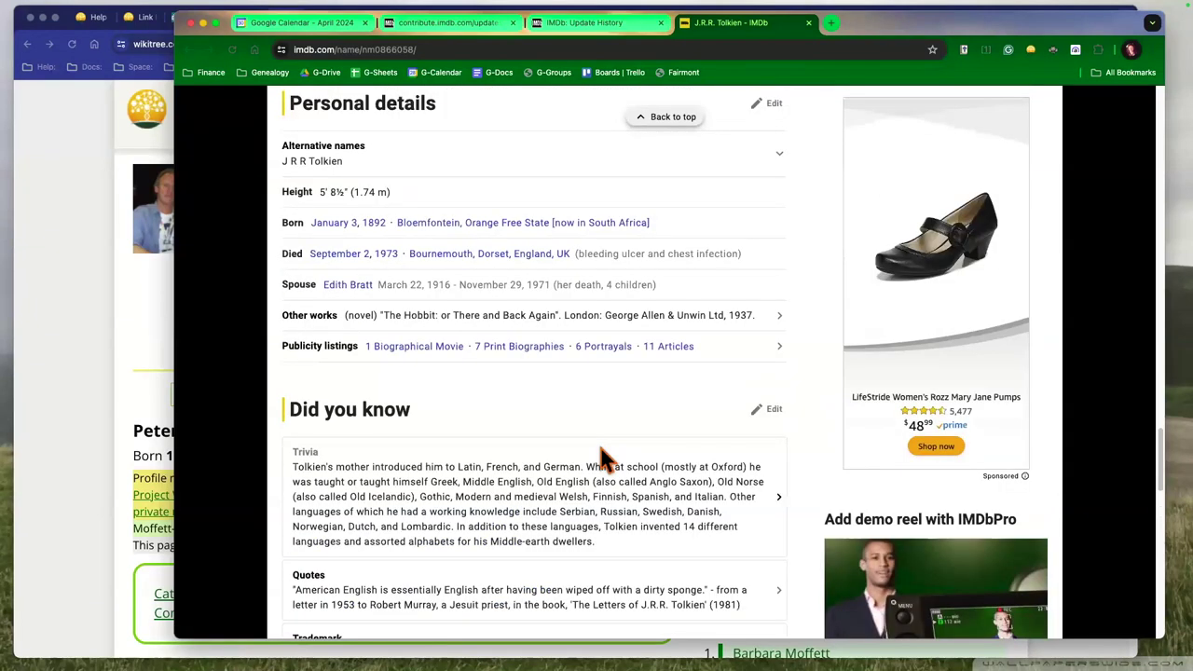
scroll(726, 552, up, 4)
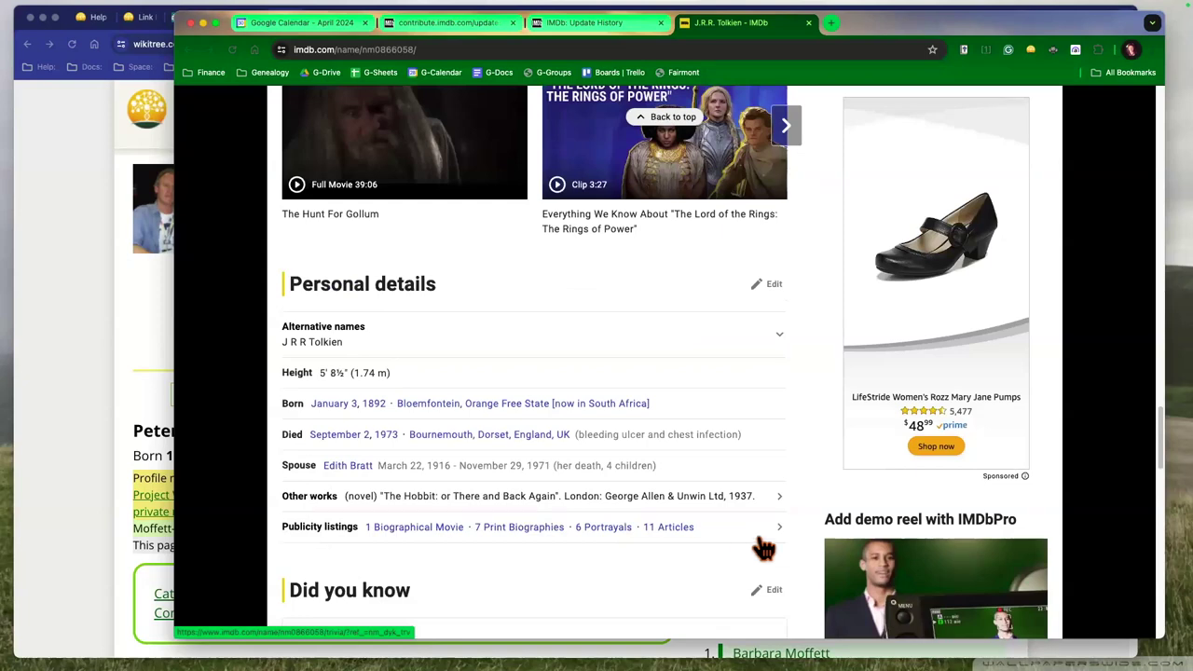
click(691, 513)
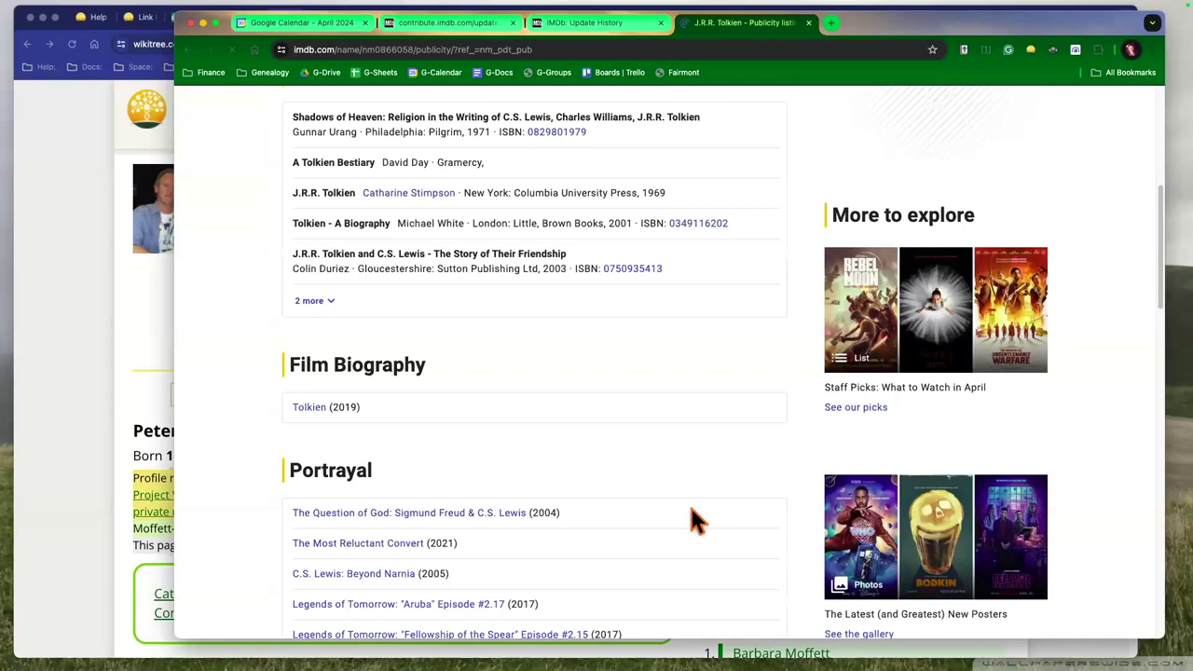
Open J.R.R. Tolkien's External sites page from the end of his publicity listings and review the full Miscellaneous Sites list.
scroll(691, 511, down, 10)
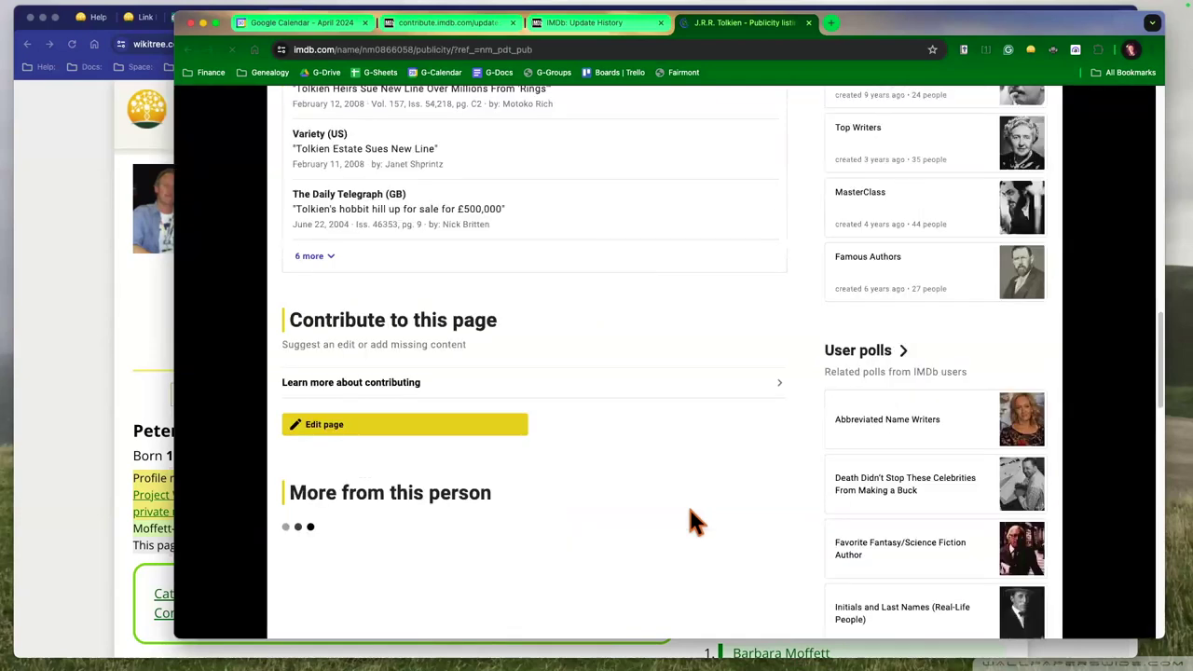
scroll(690, 514, down, 5)
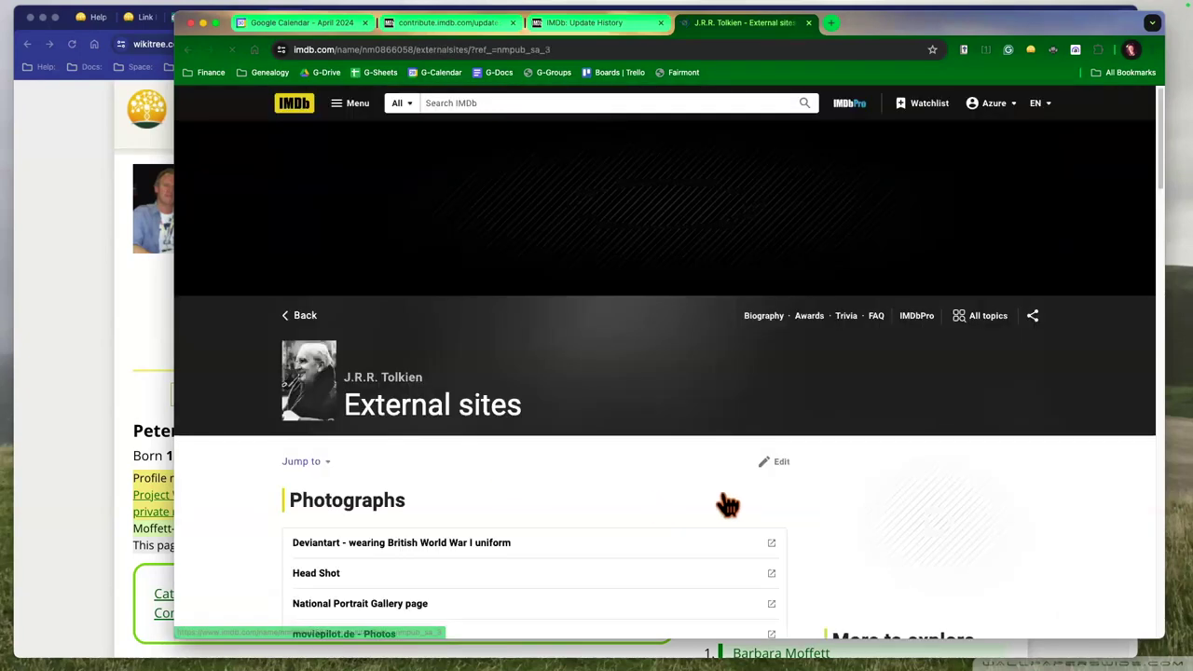
scroll(727, 504, down, 3)
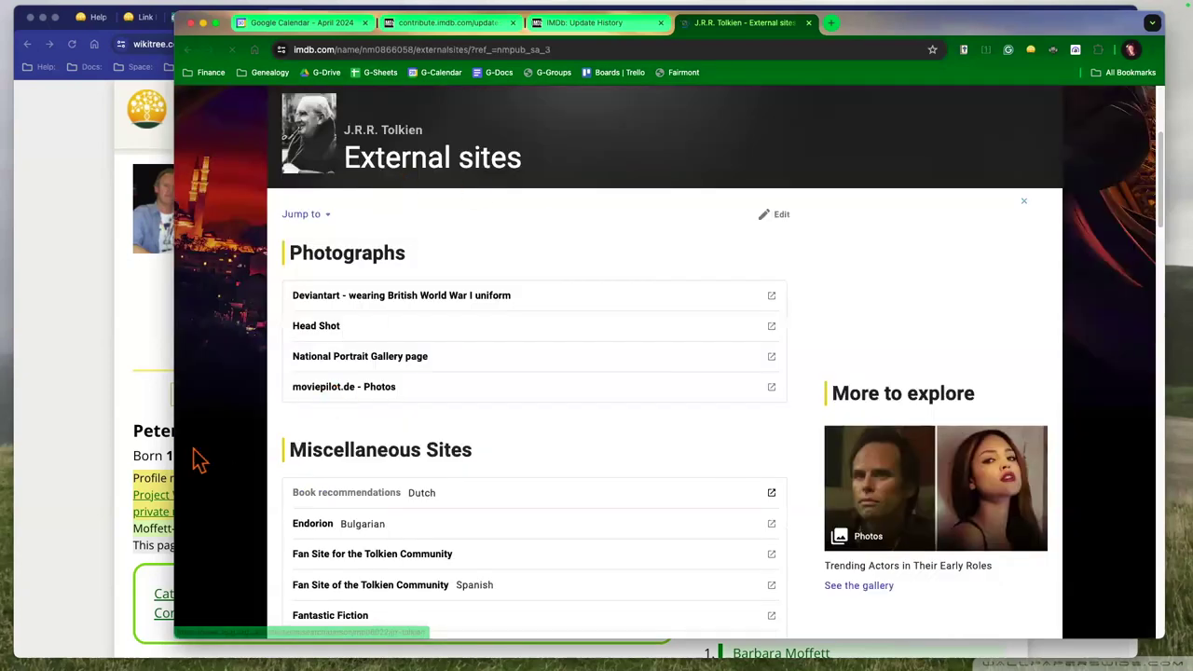
scroll(197, 458, down, 2)
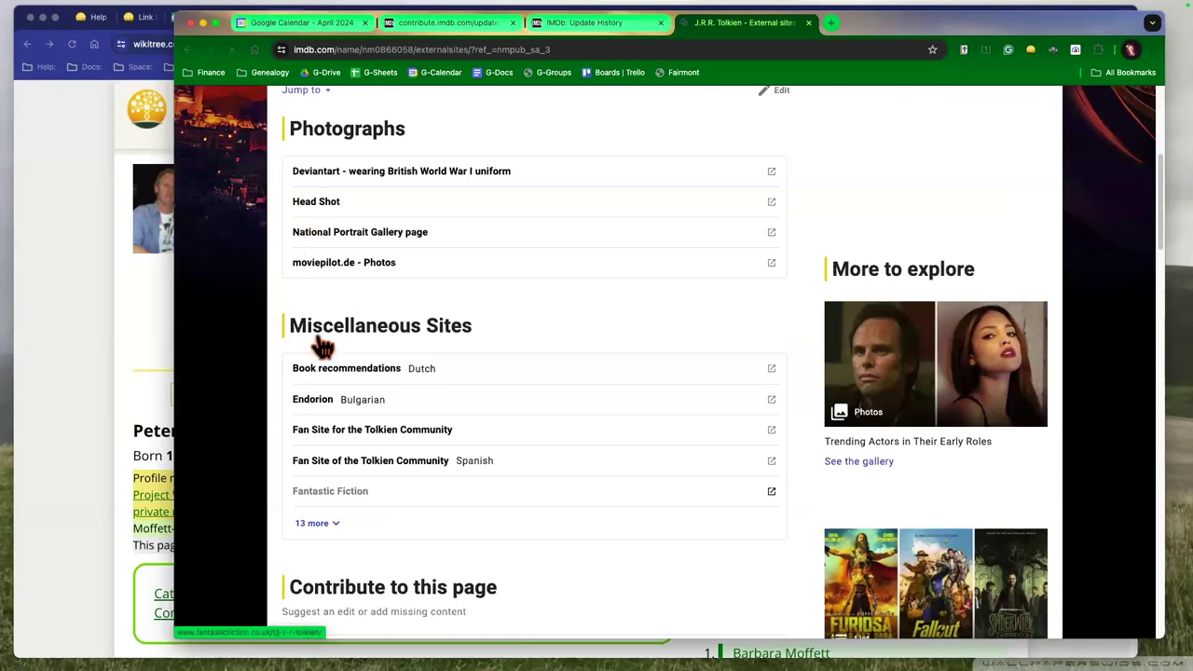
scroll(320, 377, down, 3)
scroll(317, 380, up, 1)
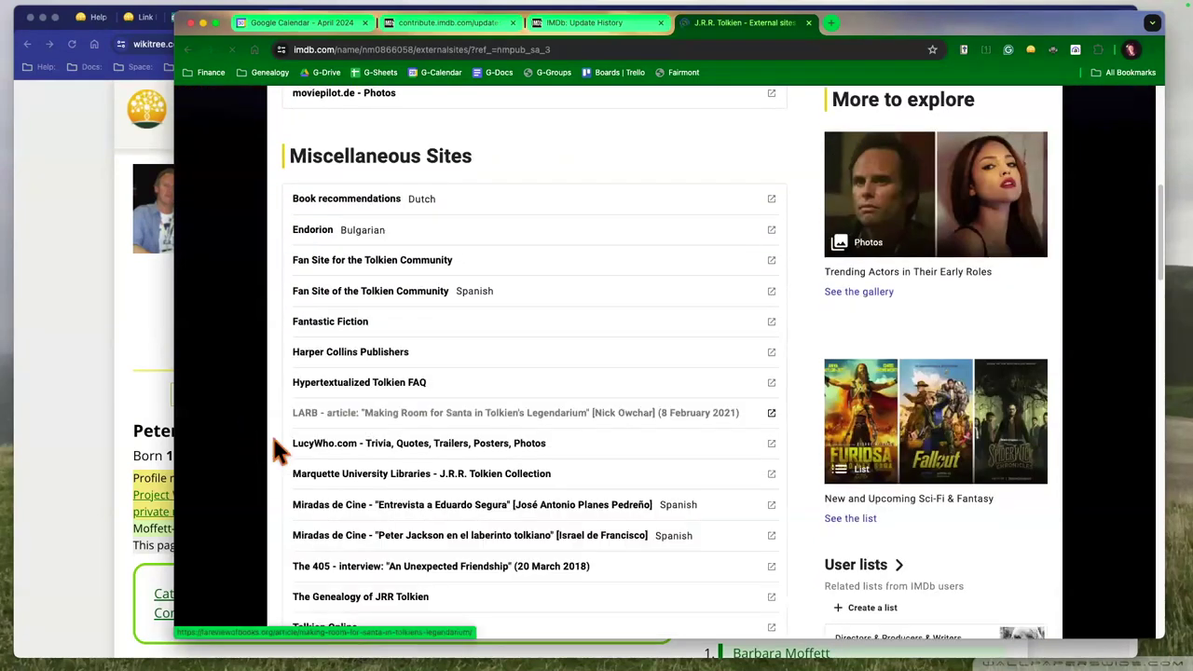
scroll(378, 414, down, 2)
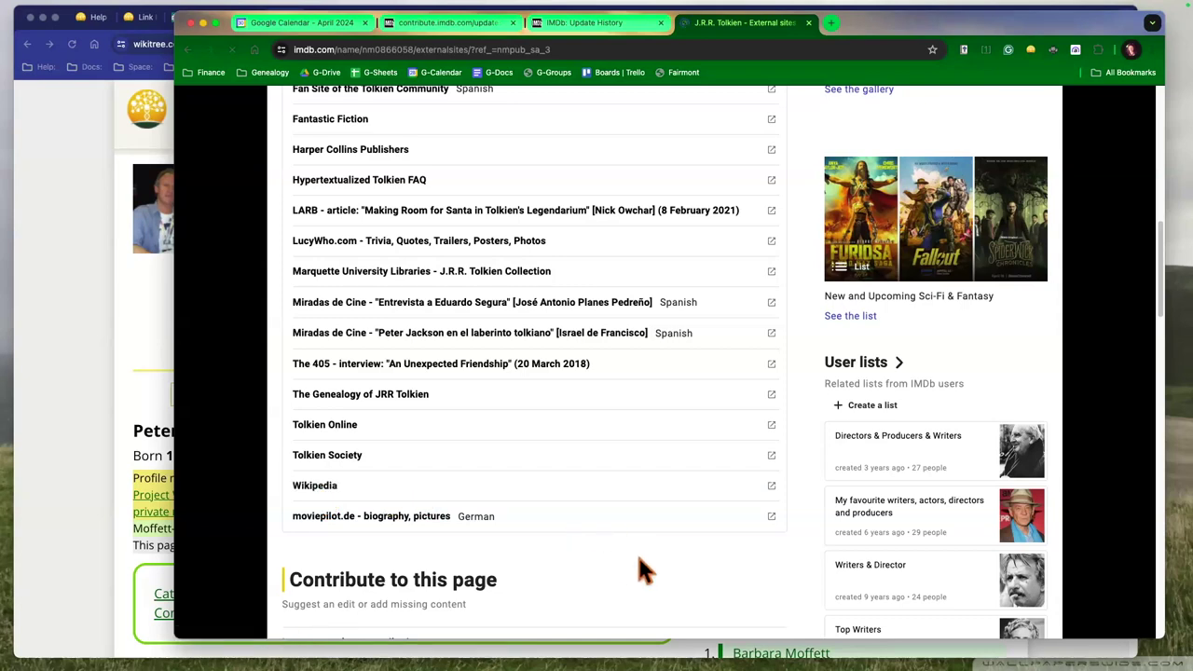
Return to the IMDb Update History and look over the saved and submitted updates.
key(ctrl+shift+Tab)
scroll(829, 475, up, 5)
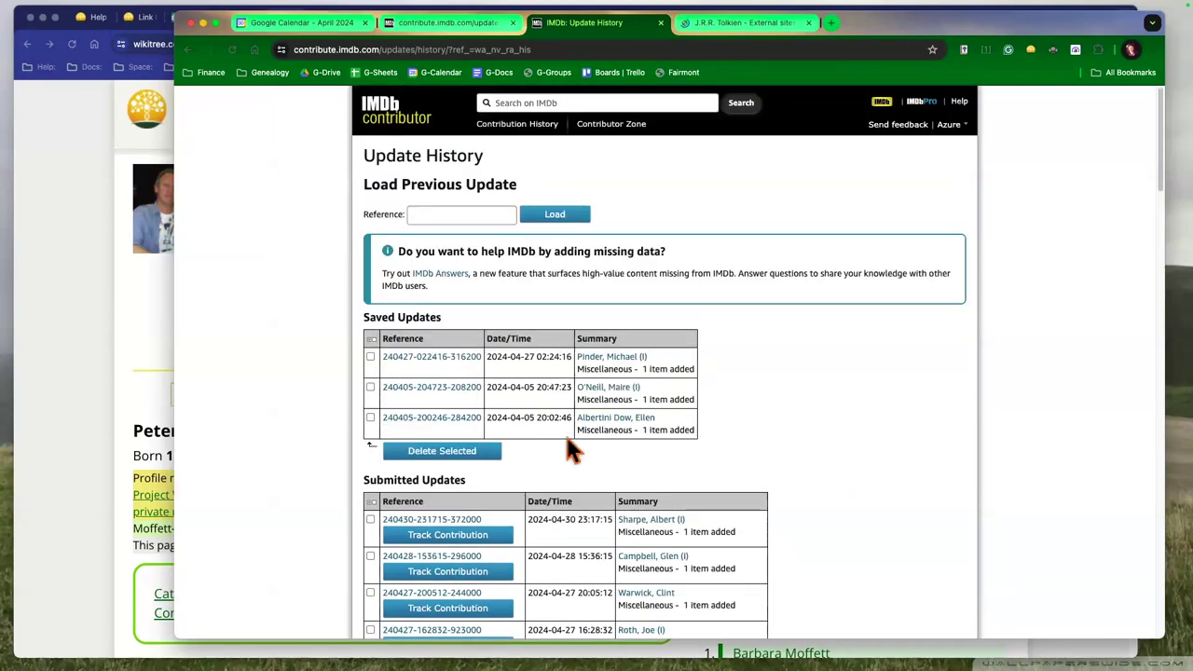
scroll(796, 521, down, 5)
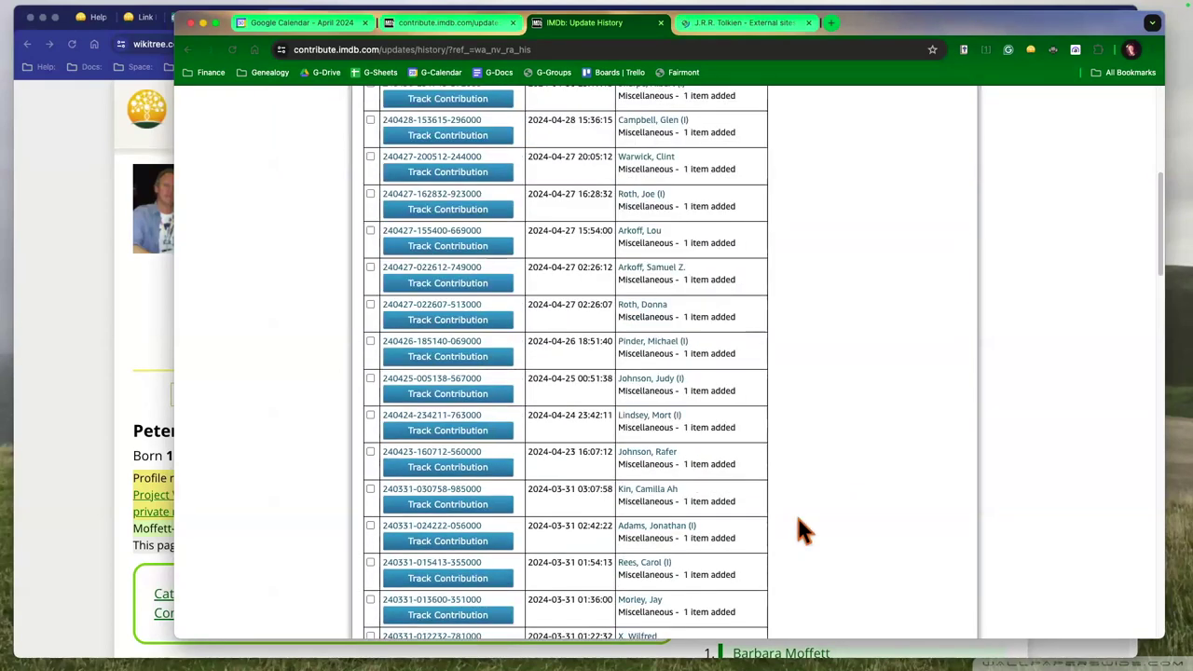
Switch to the WikiTree window and review the Link Builders Challenge page from its Notes up to the link-site selection instructions.
click(78, 323)
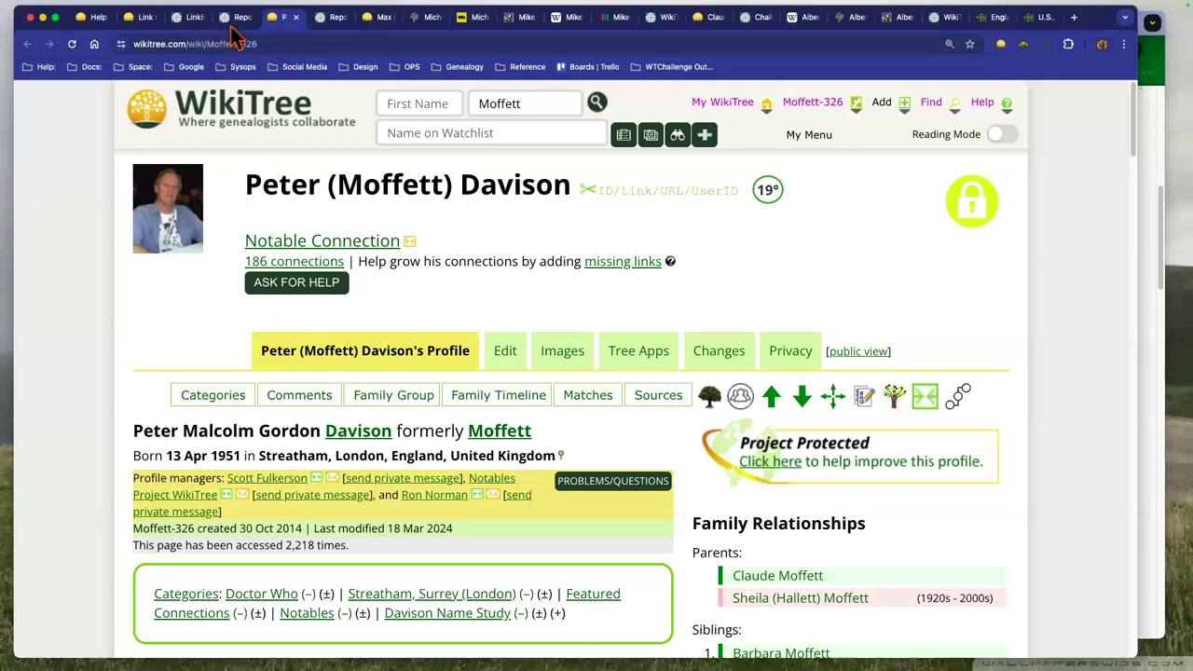
click(187, 18)
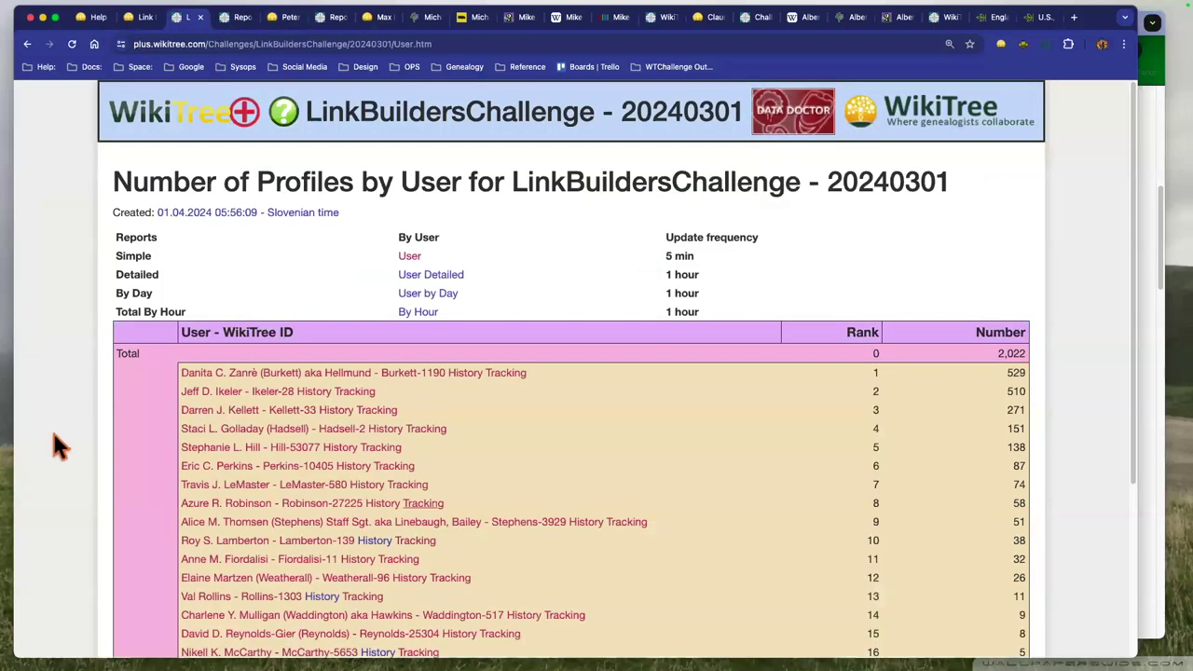
key(ctrl+shift+Tab)
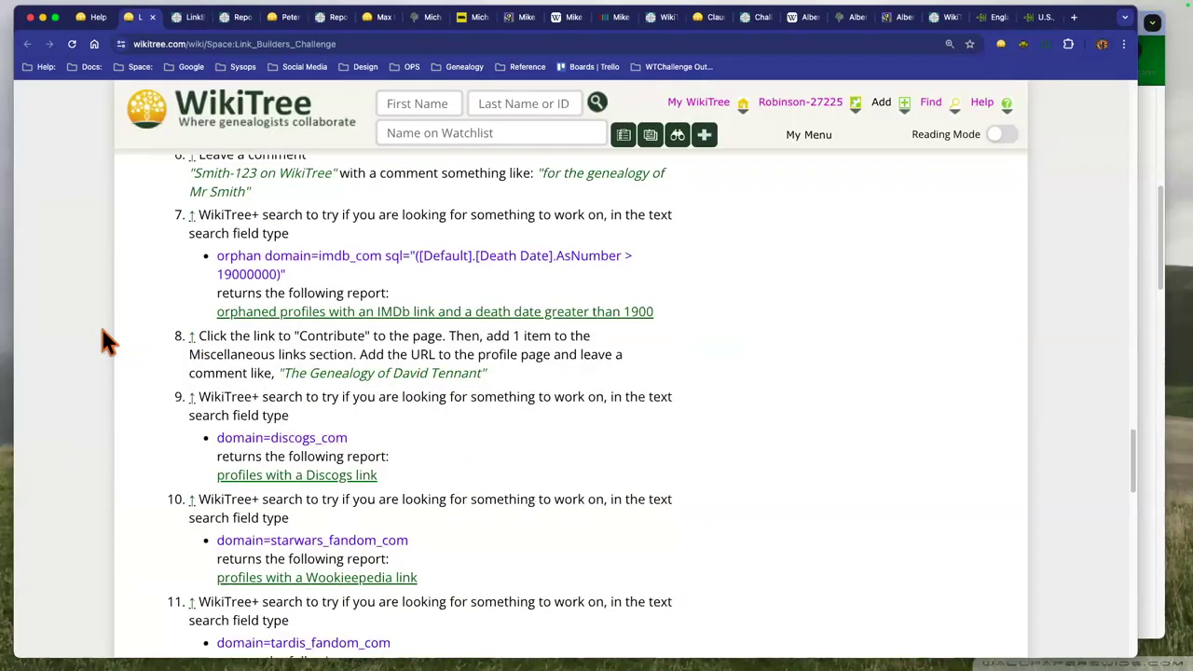
scroll(106, 341, up, 5)
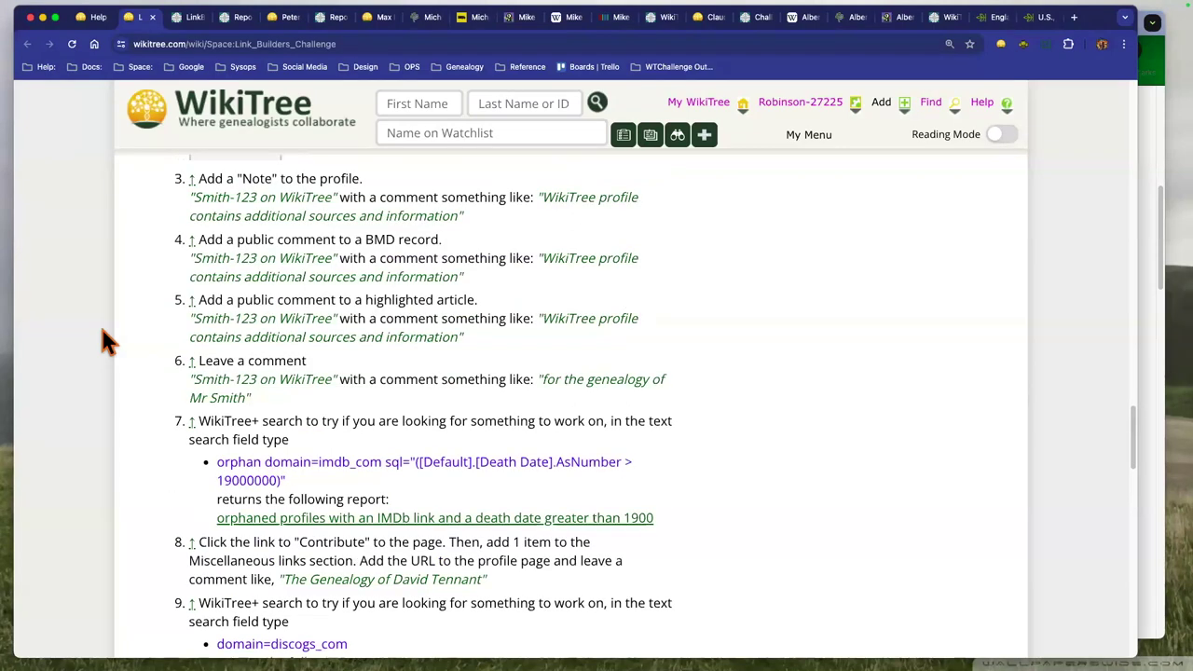
scroll(104, 341, up, 10)
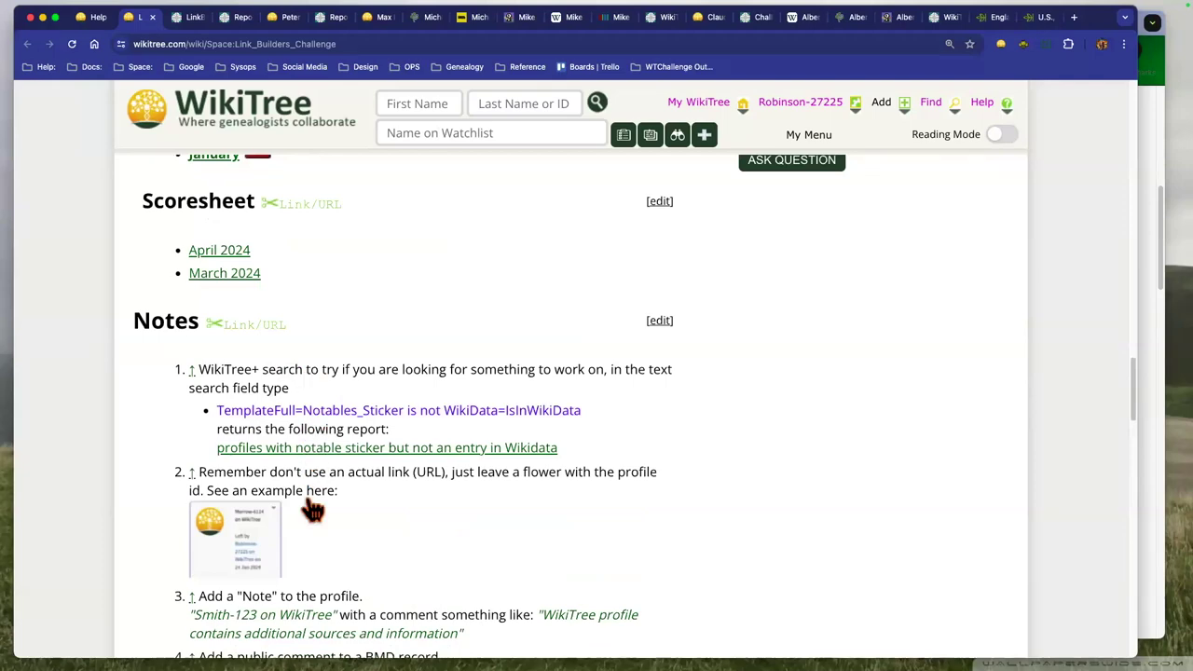
scroll(297, 391, up, 10)
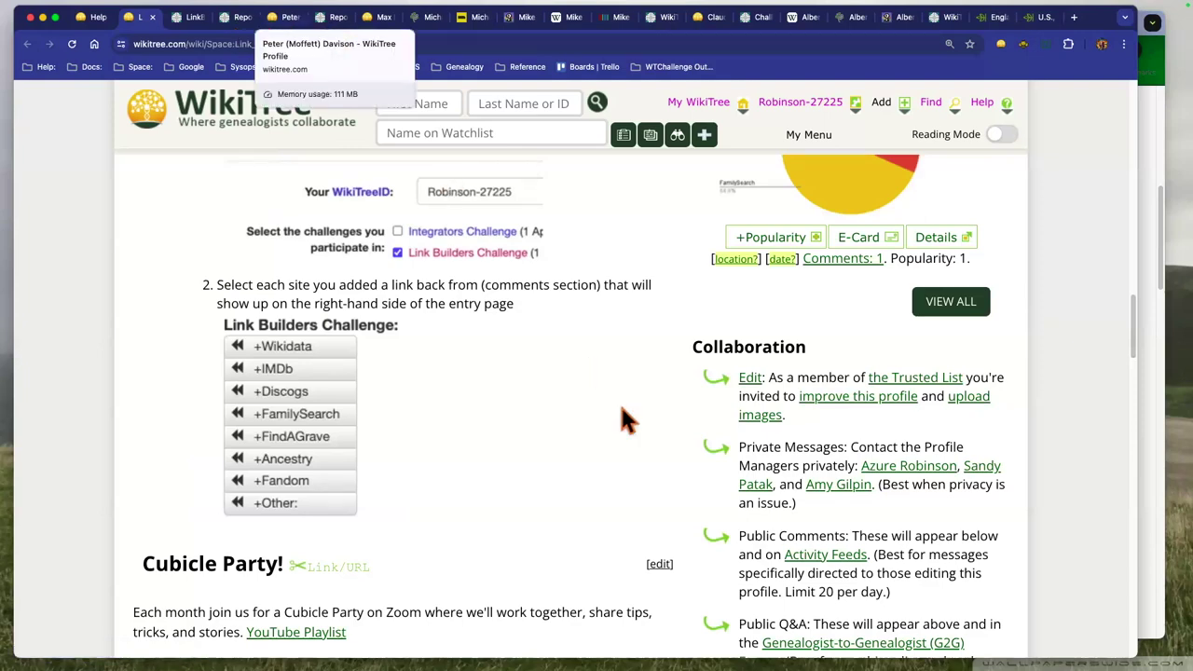
Check the LinkBuildersChallenge20240401 tracker entries report, and go back to the challenge page's list of external websites.
key(super+6)
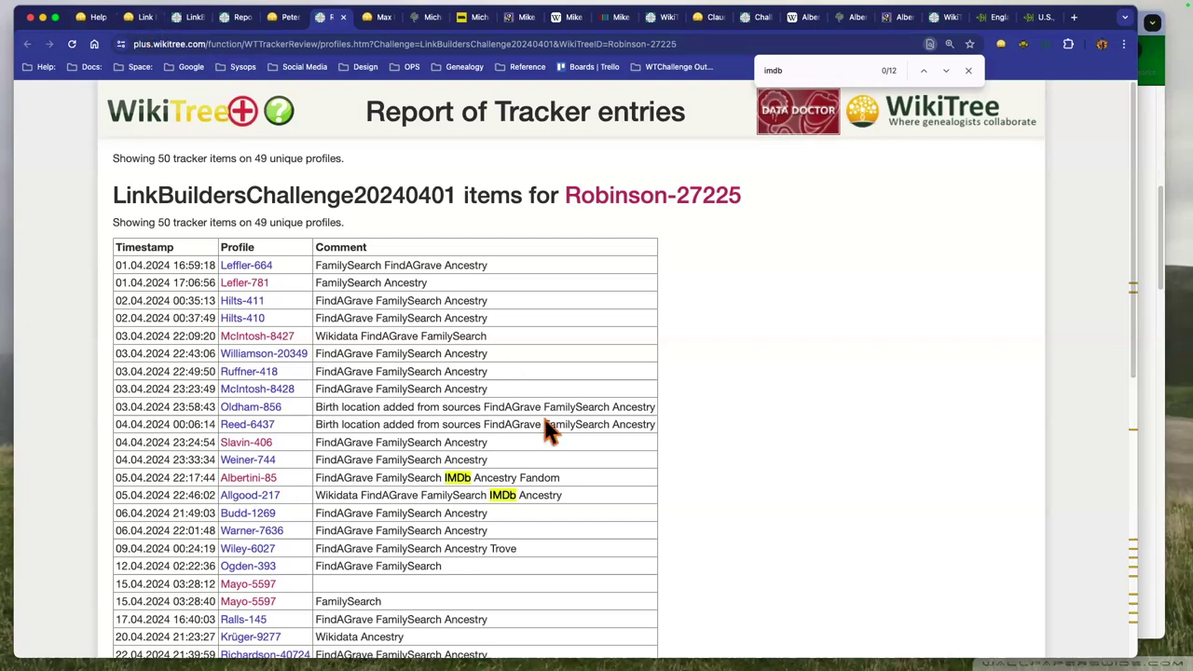
key(super+2)
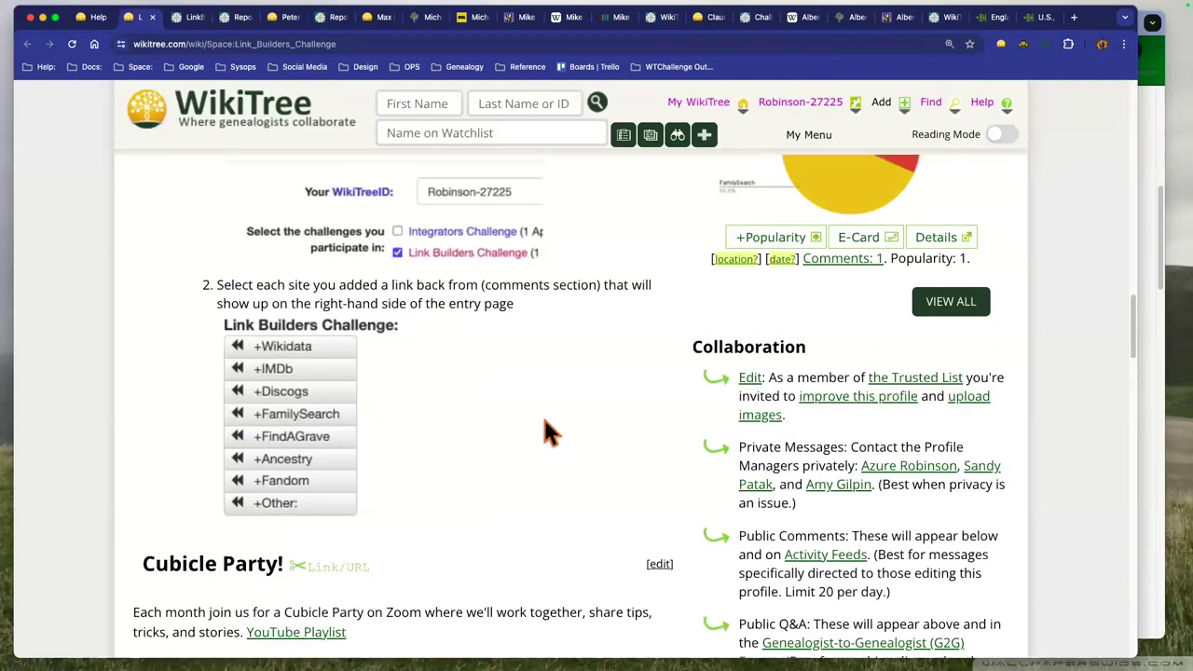
scroll(543, 416, up, 3)
scroll(542, 417, up, 3)
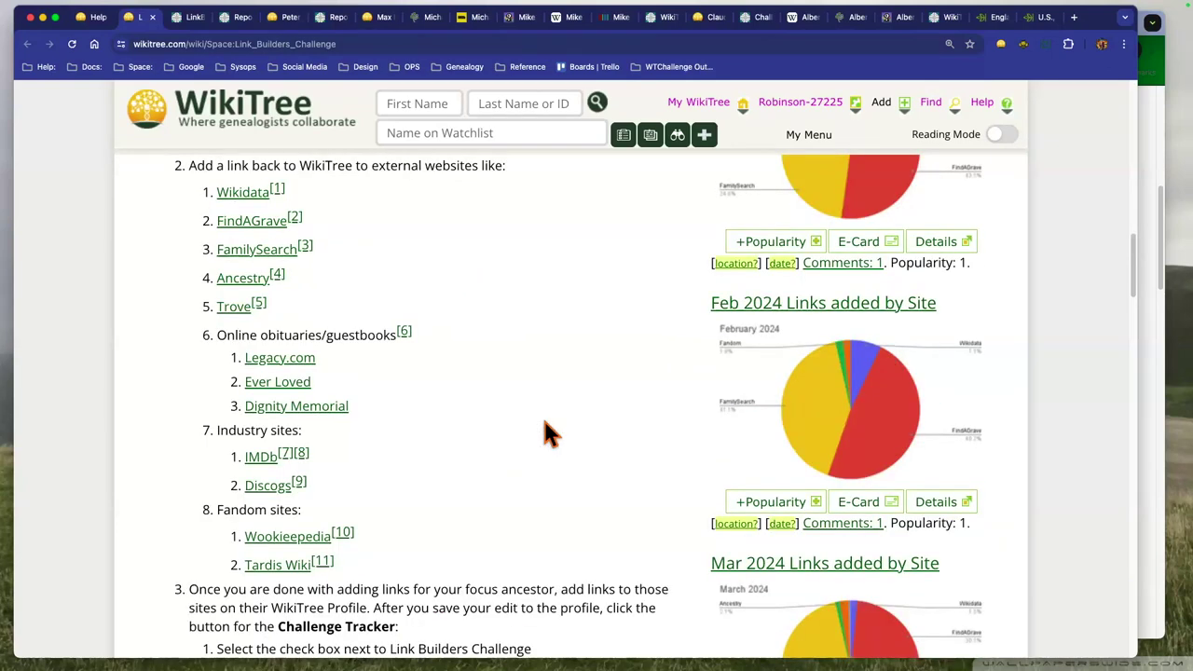
Look at the tracker entries report again and return to the challenge page's Challenge Tracker instructions.
key(super+6)
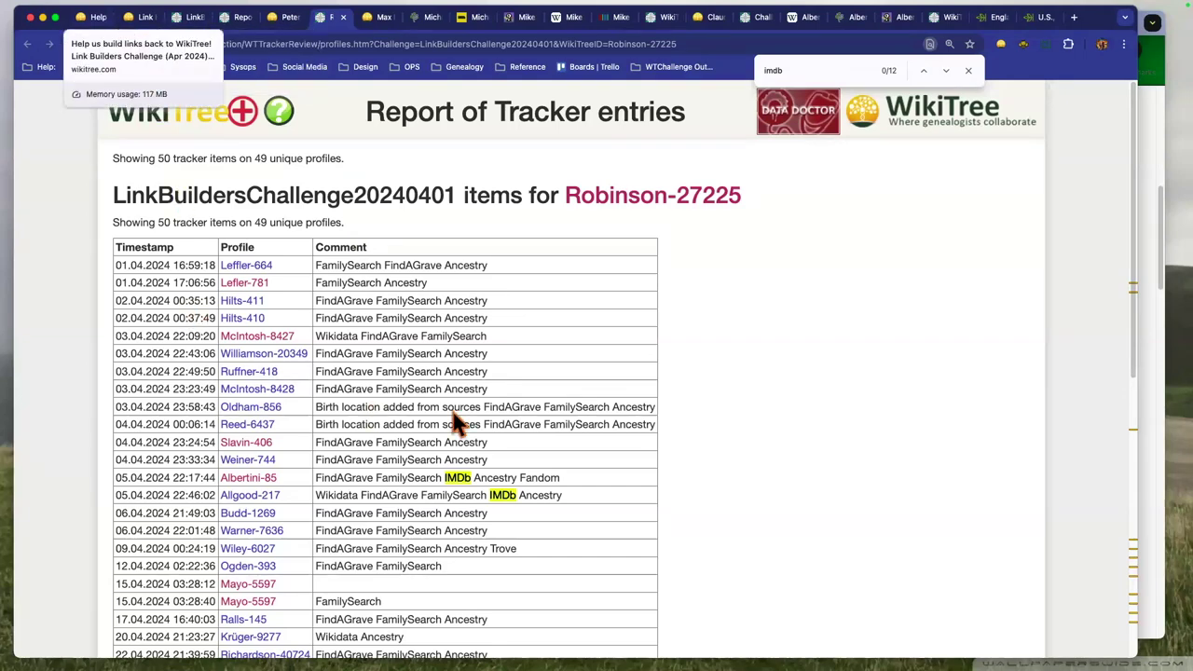
key(super+2)
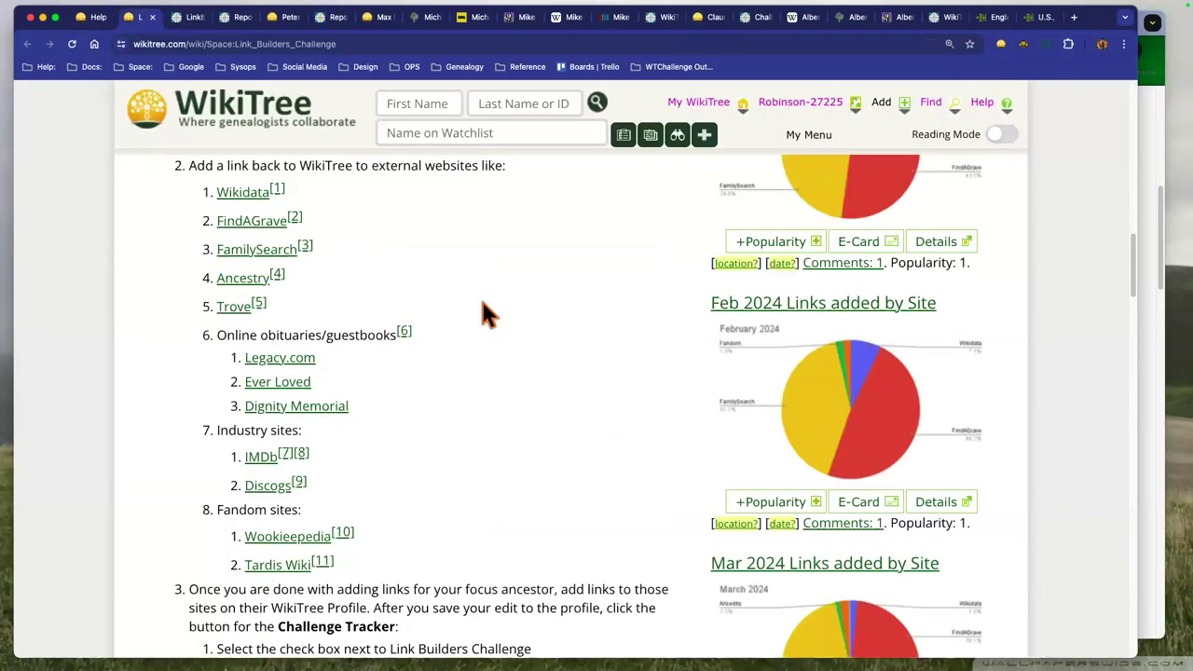
scroll(652, 368, down, 4)
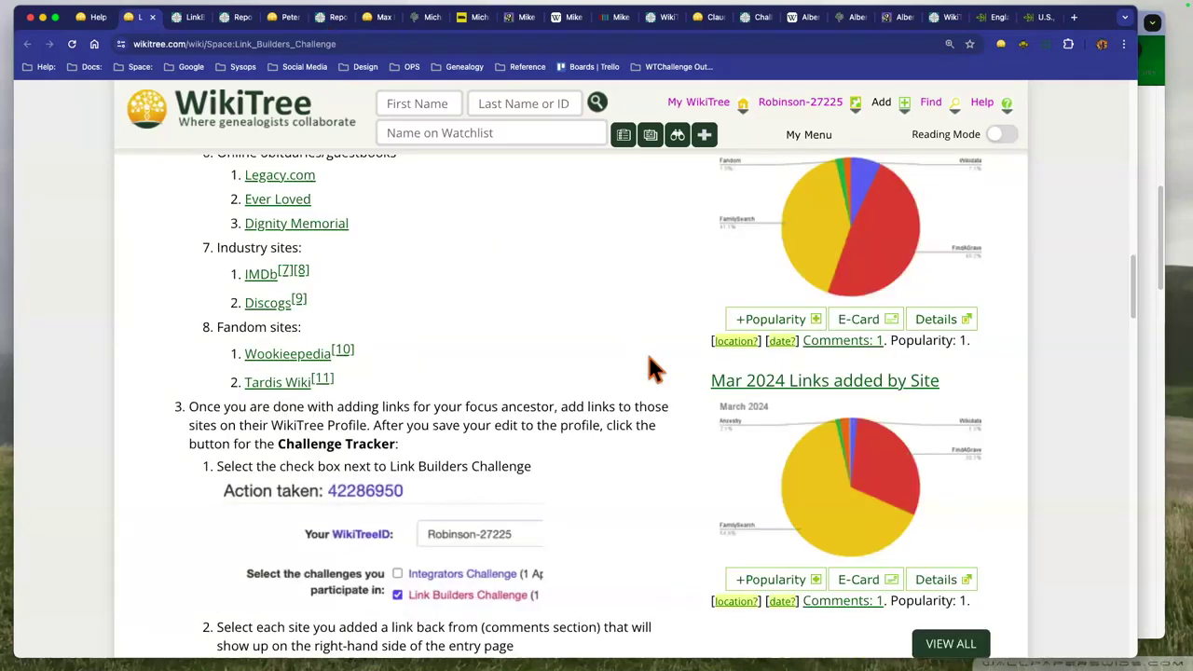
In the tracker entries report, highlight the comment "Birth location added from sources" on the 03.04.2024 23:58:43 entry, and clear the selection.
key(super+6)
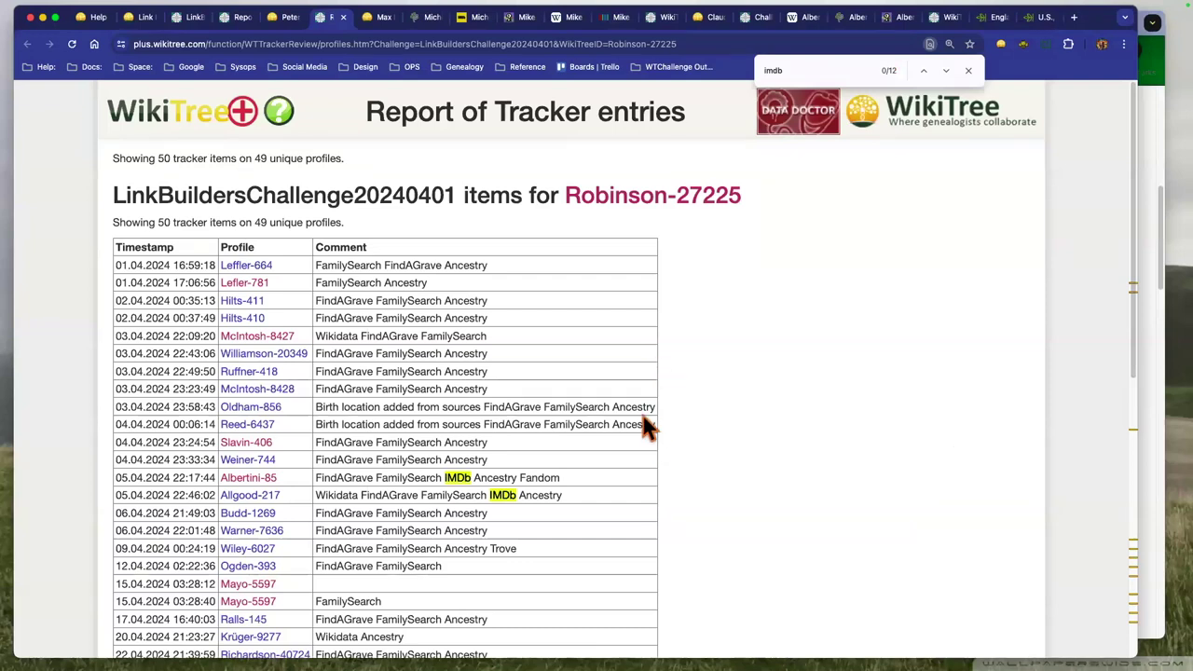
drag(644, 410, 556, 411)
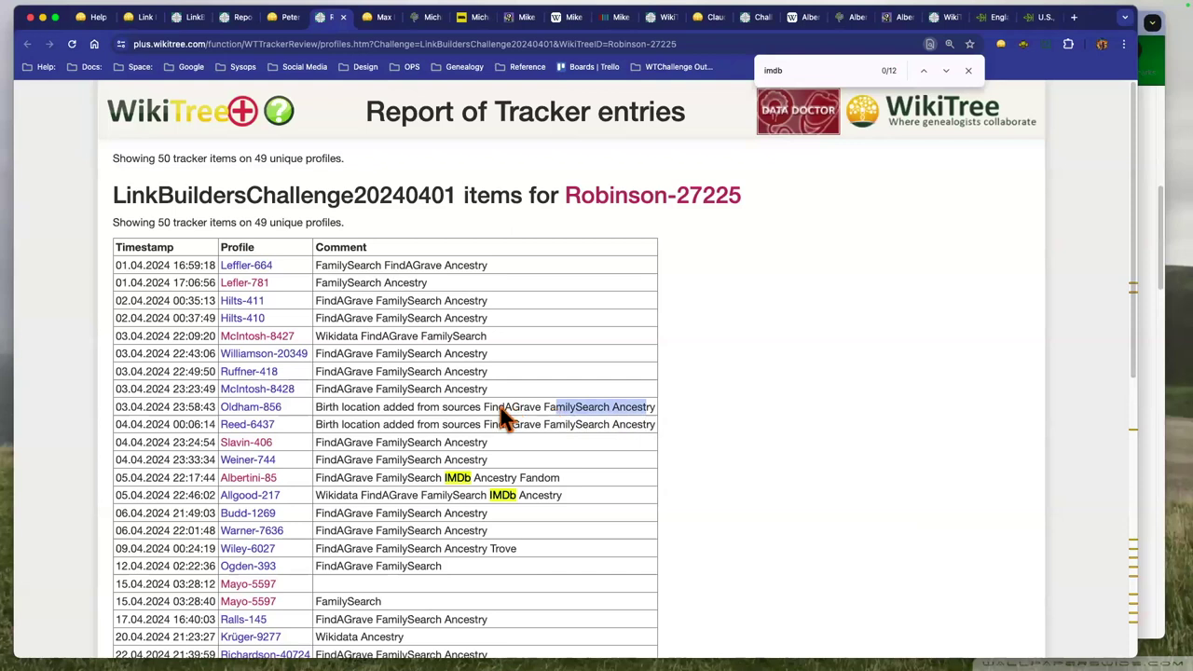
drag(271, 422, 271, 421)
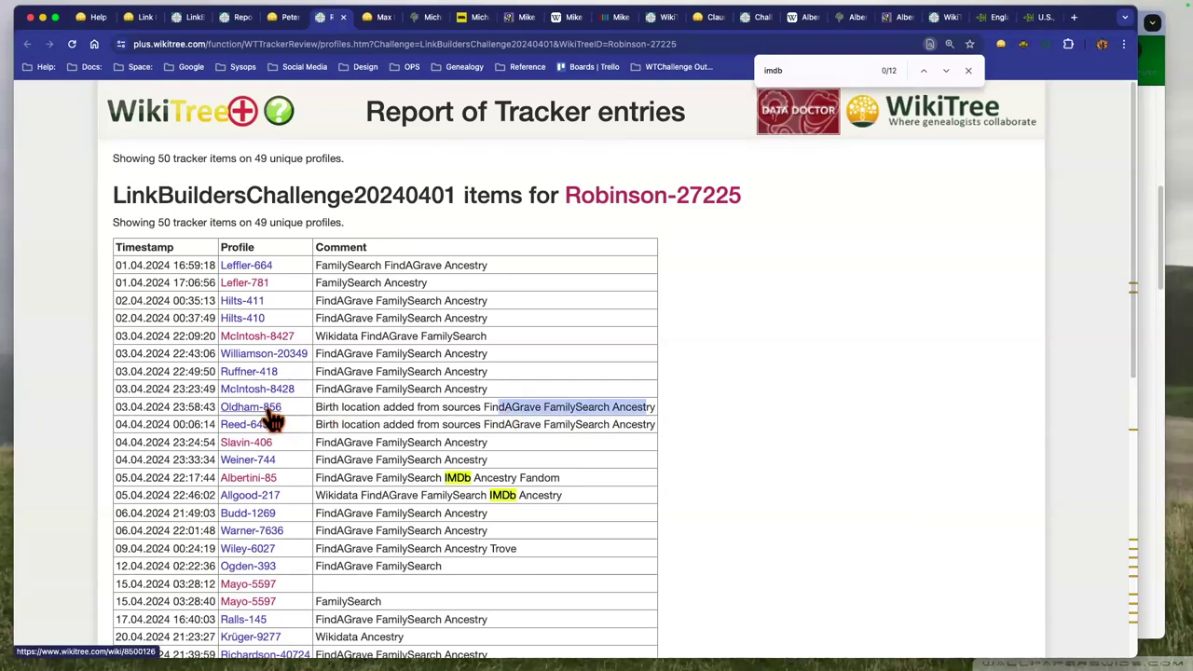
click(387, 410)
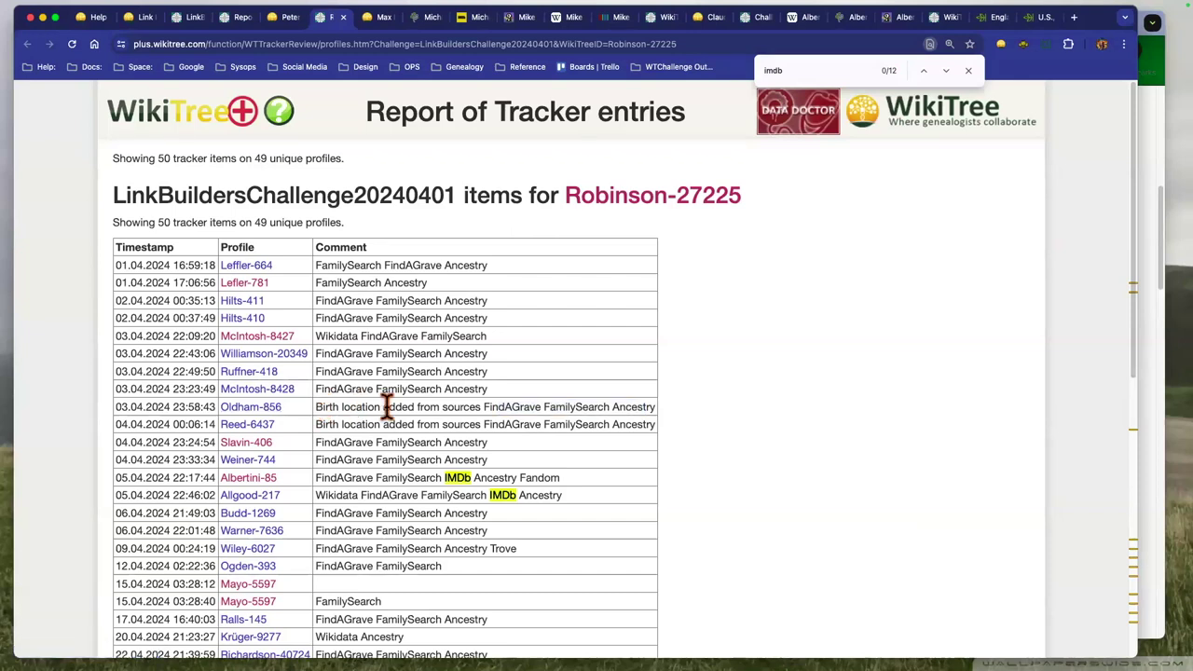
drag(465, 405, 478, 408)
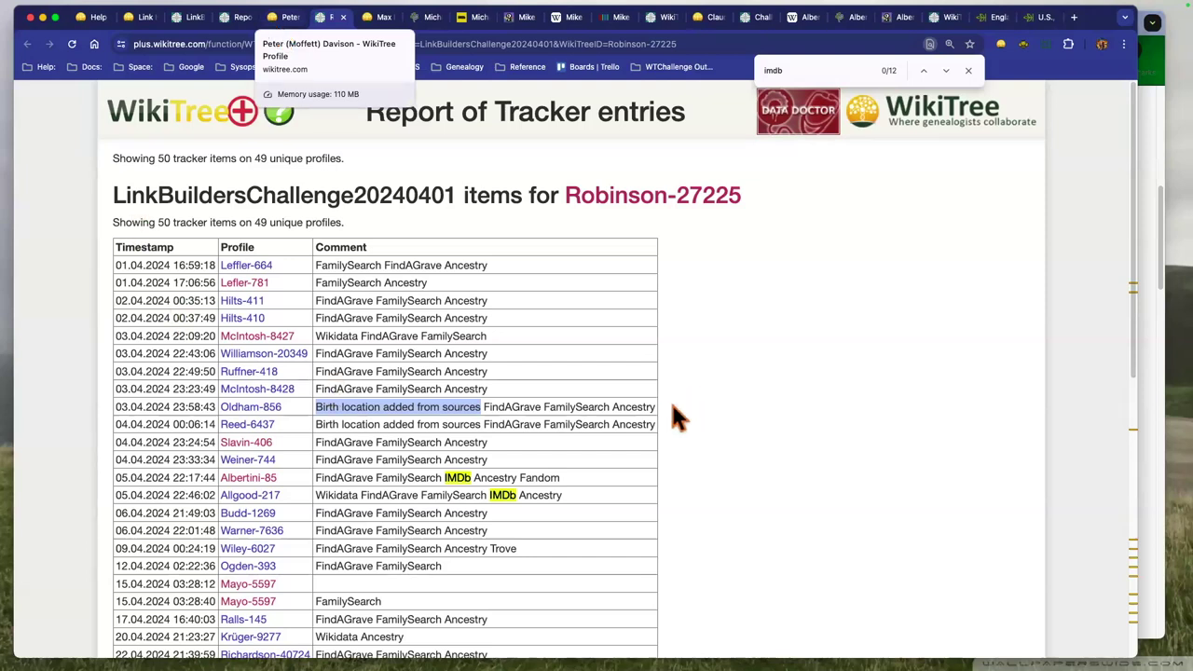
click(343, 410)
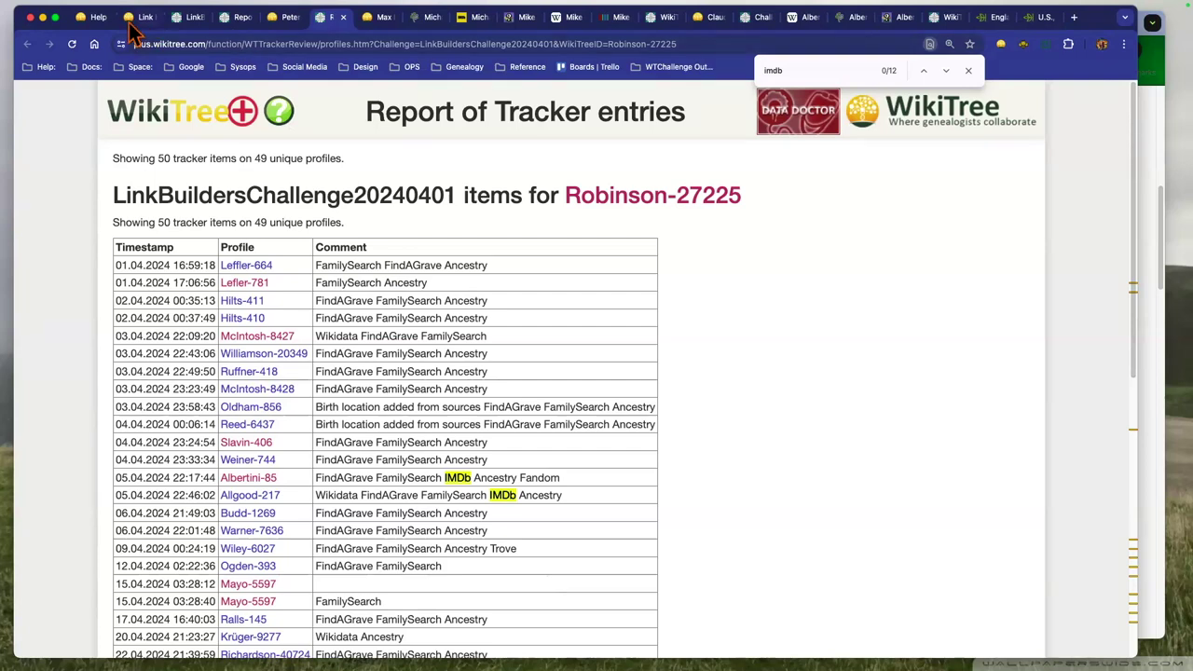
Return to the Link Builders Challenge page and review the Challenge Tracker instructions under How to participate.
key(super+2)
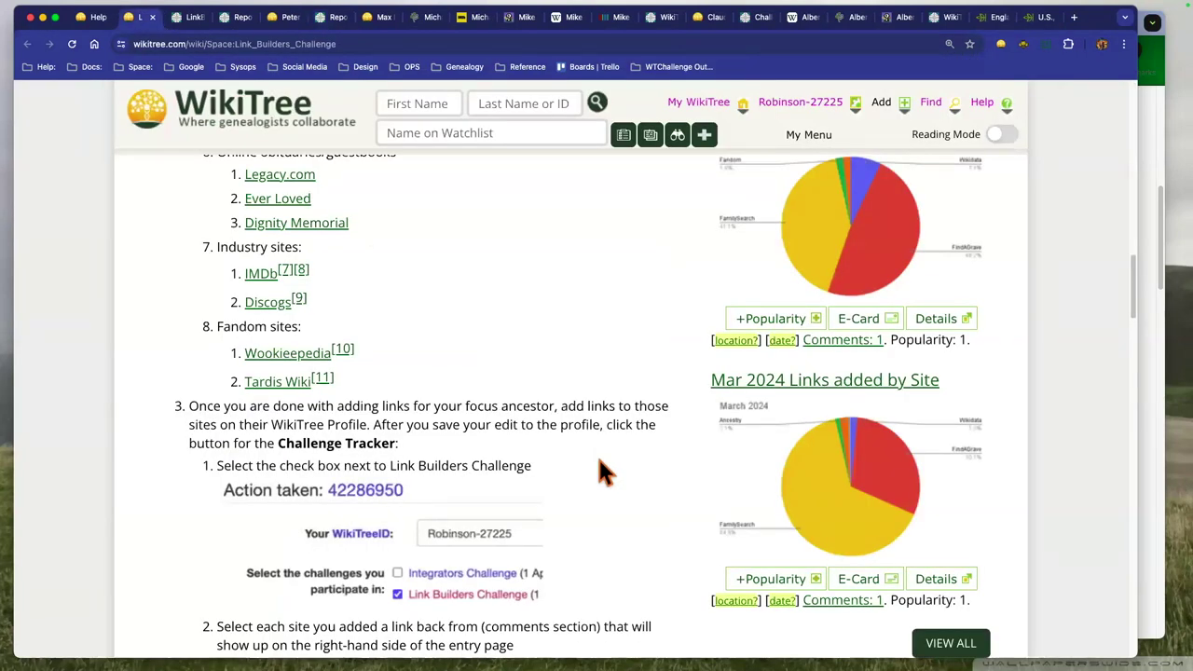
scroll(601, 471, down, 2)
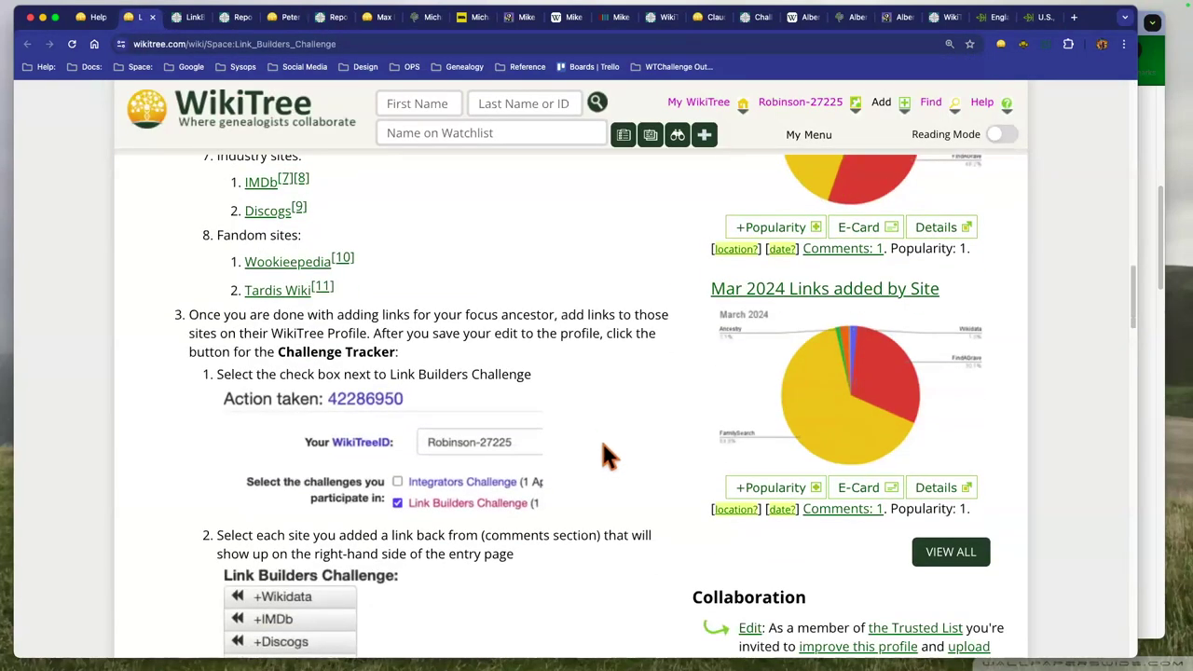
scroll(603, 455, down, 1)
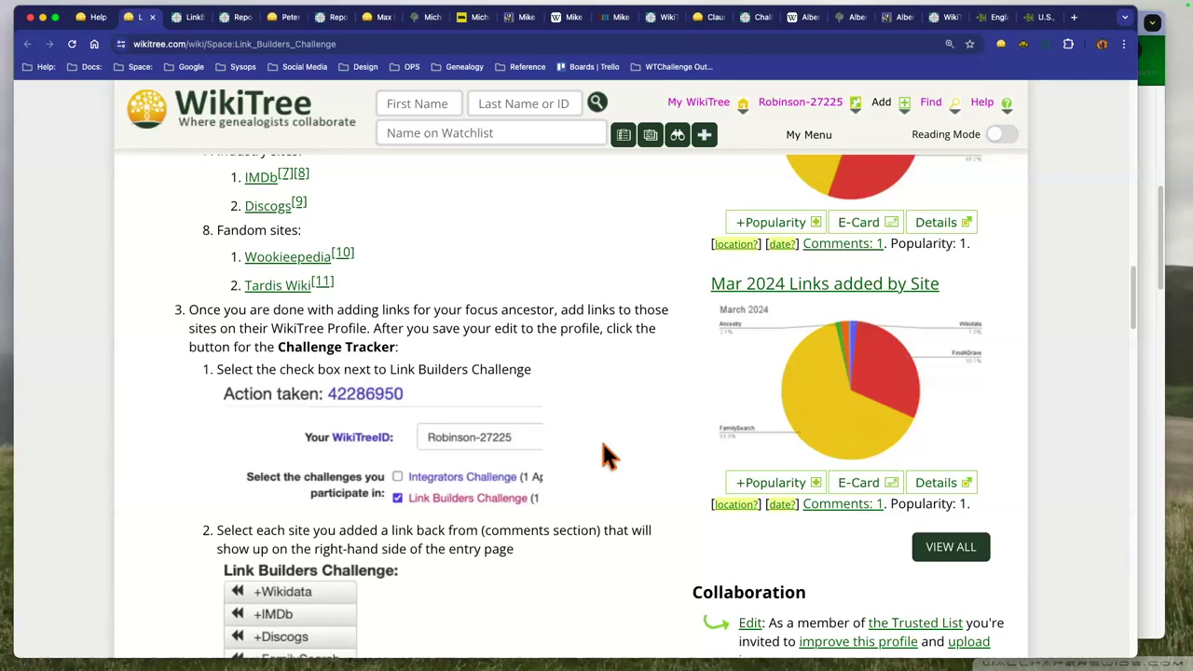
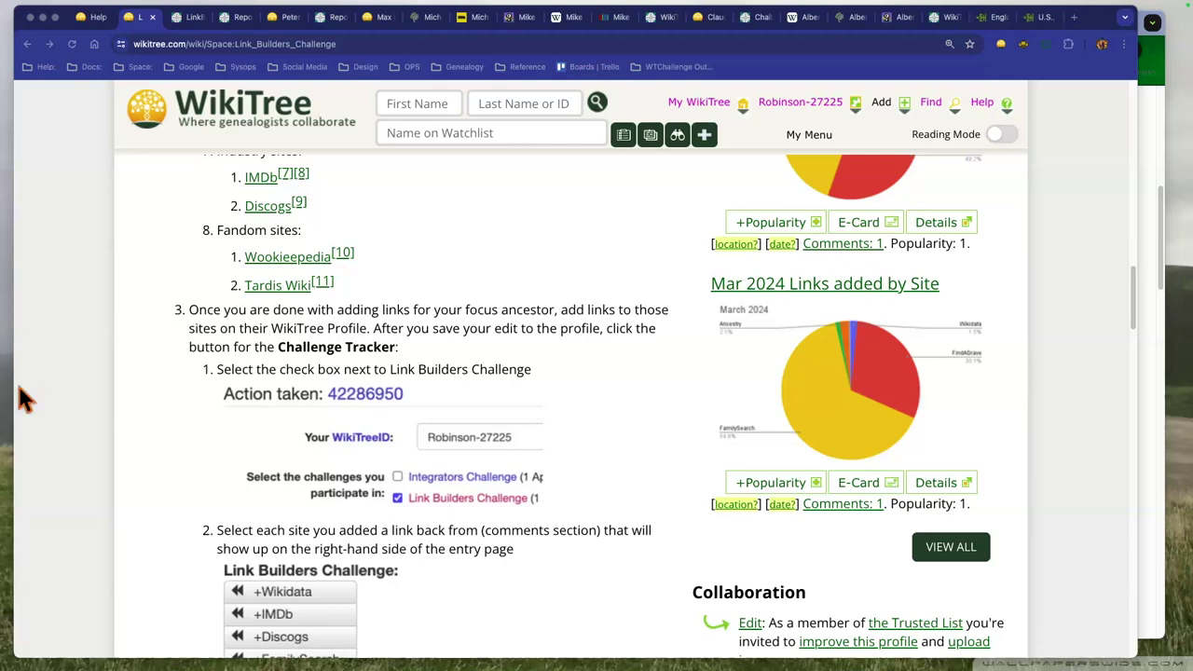
Review the challenge page back up to its beginning, and open the LinkBuildersChallenge 20240301 report of profiles by user.
scroll(548, 326, up, 4)
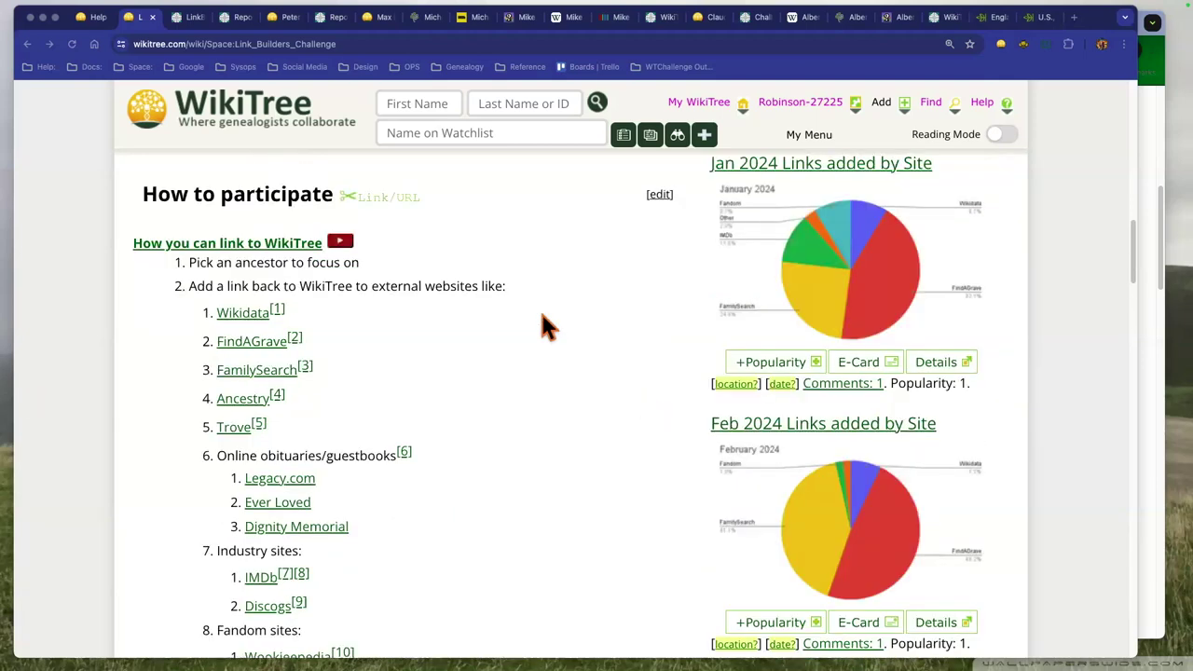
scroll(545, 326, up, 1)
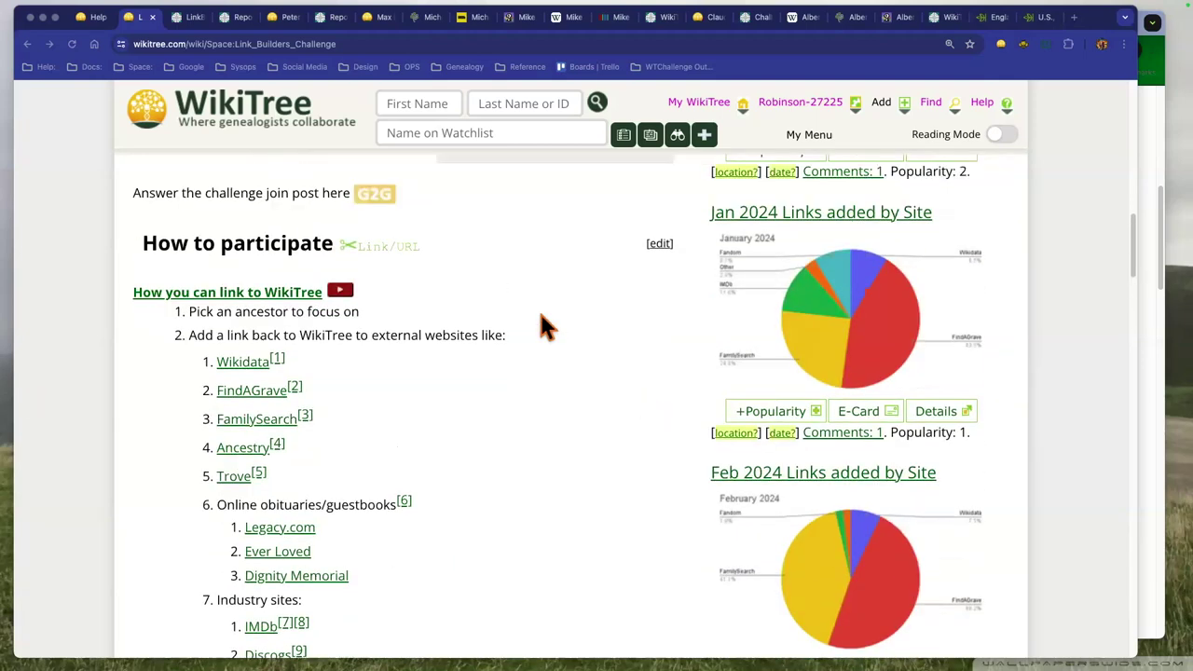
scroll(541, 317, up, 5)
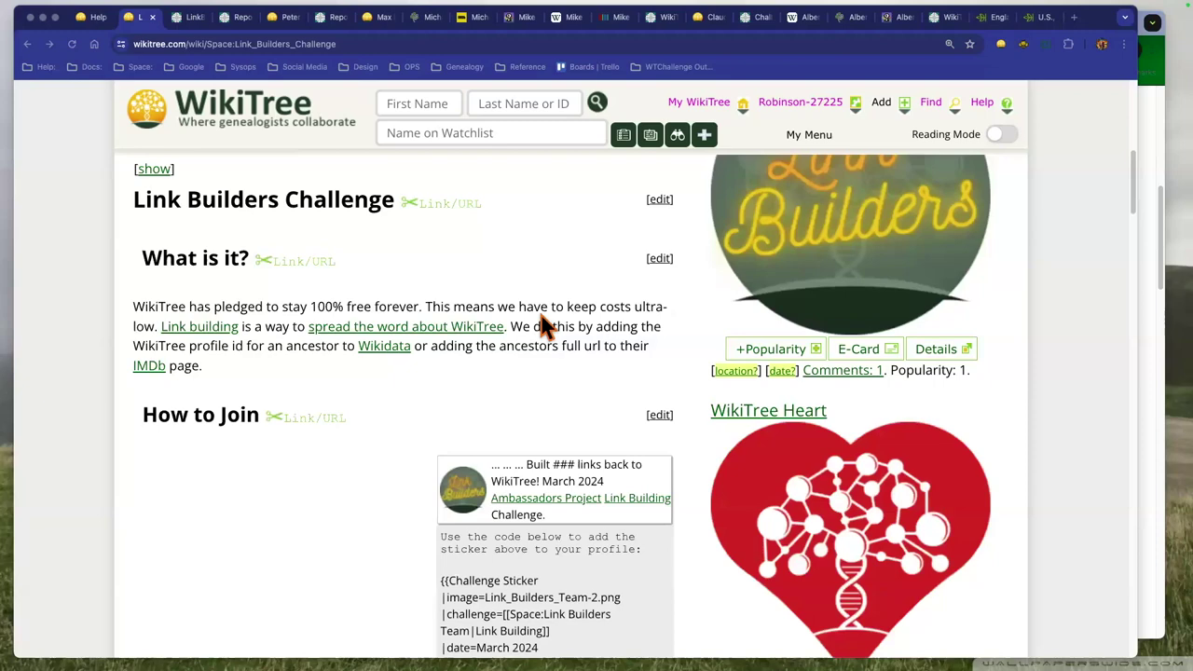
scroll(214, 68, up, 5)
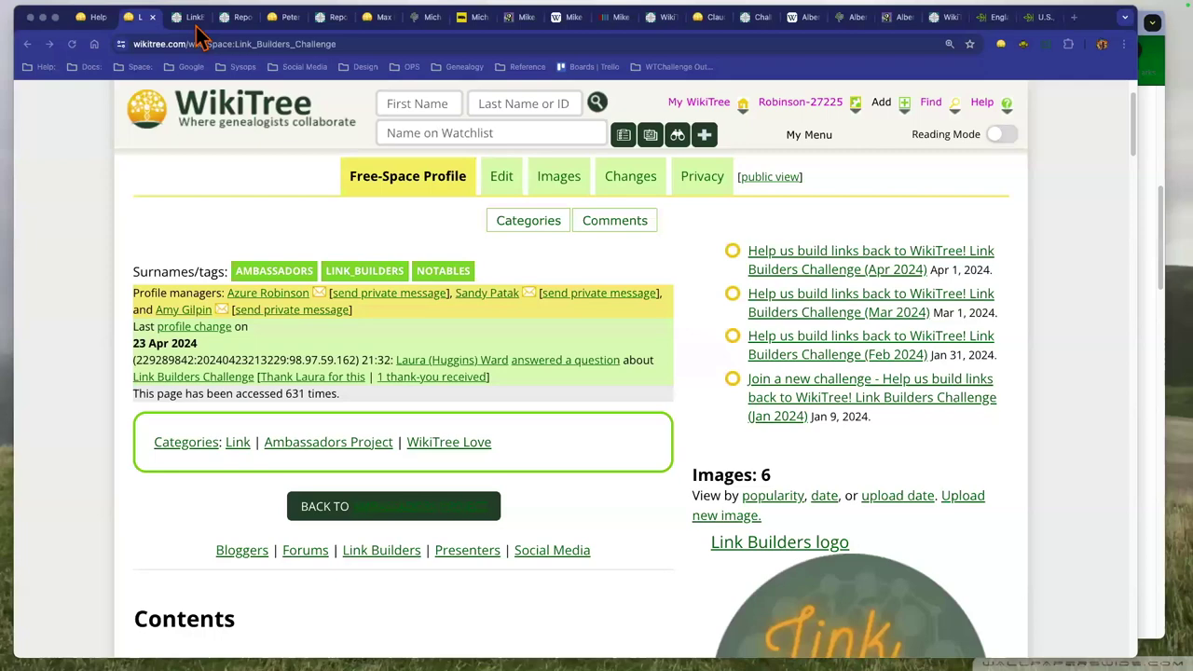
click(196, 26)
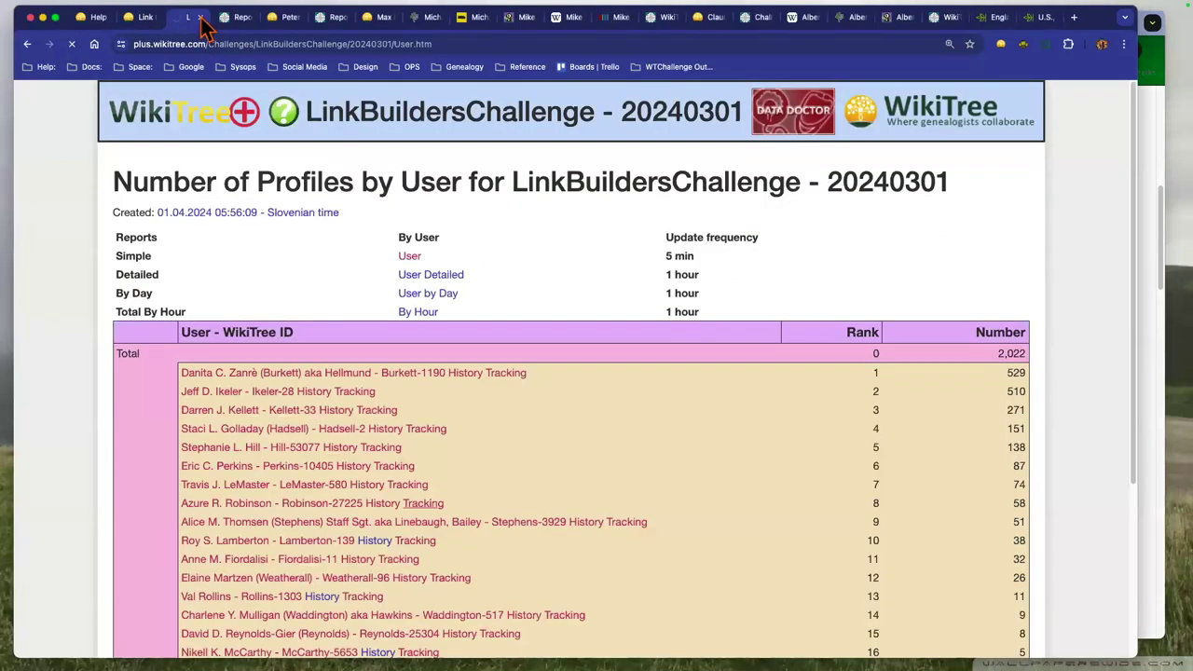
Close the Link Builders Challenge report tabs and the two WikiTree profile tabs among them.
click(198, 17)
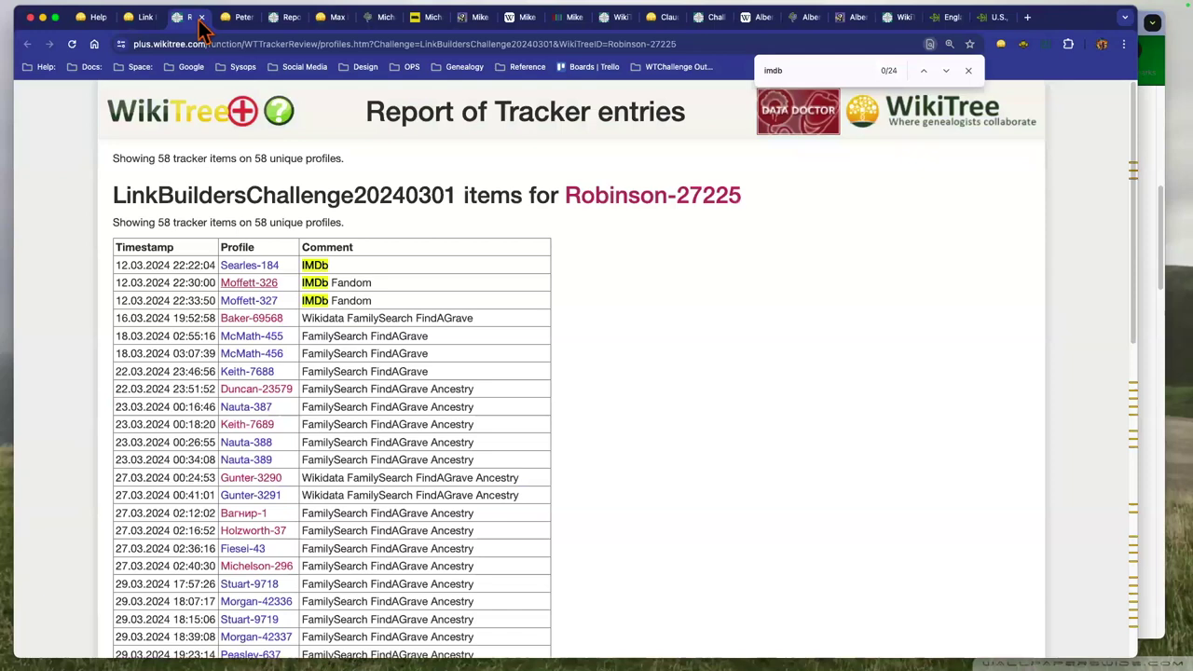
click(200, 18)
click(201, 18)
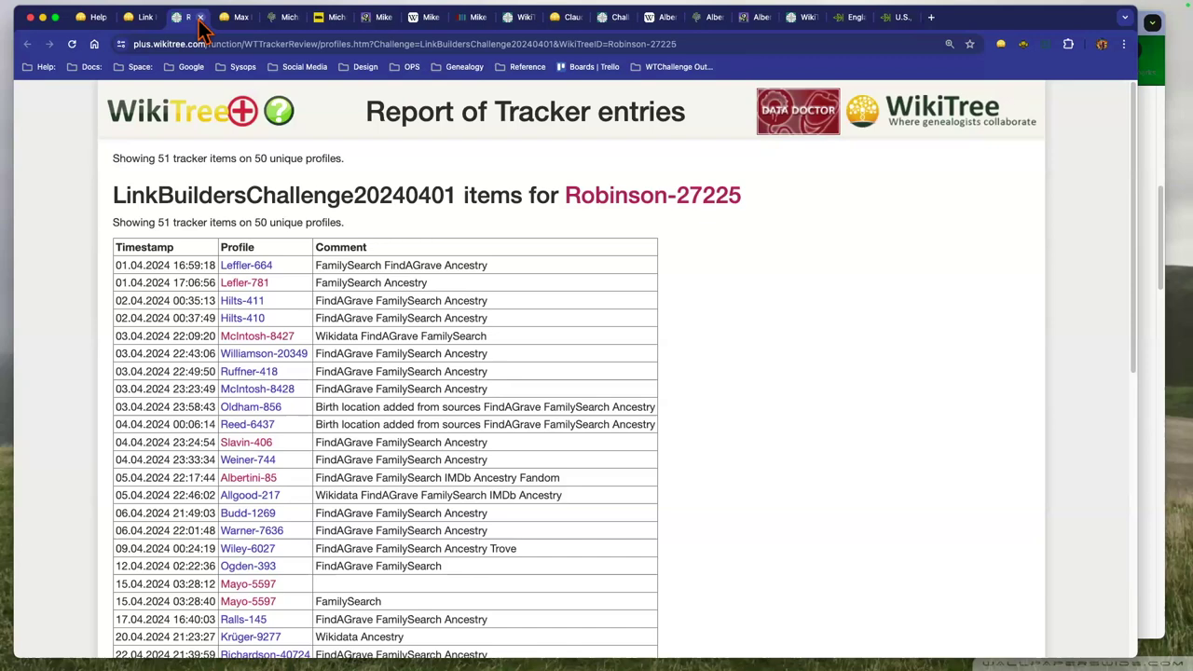
click(199, 19)
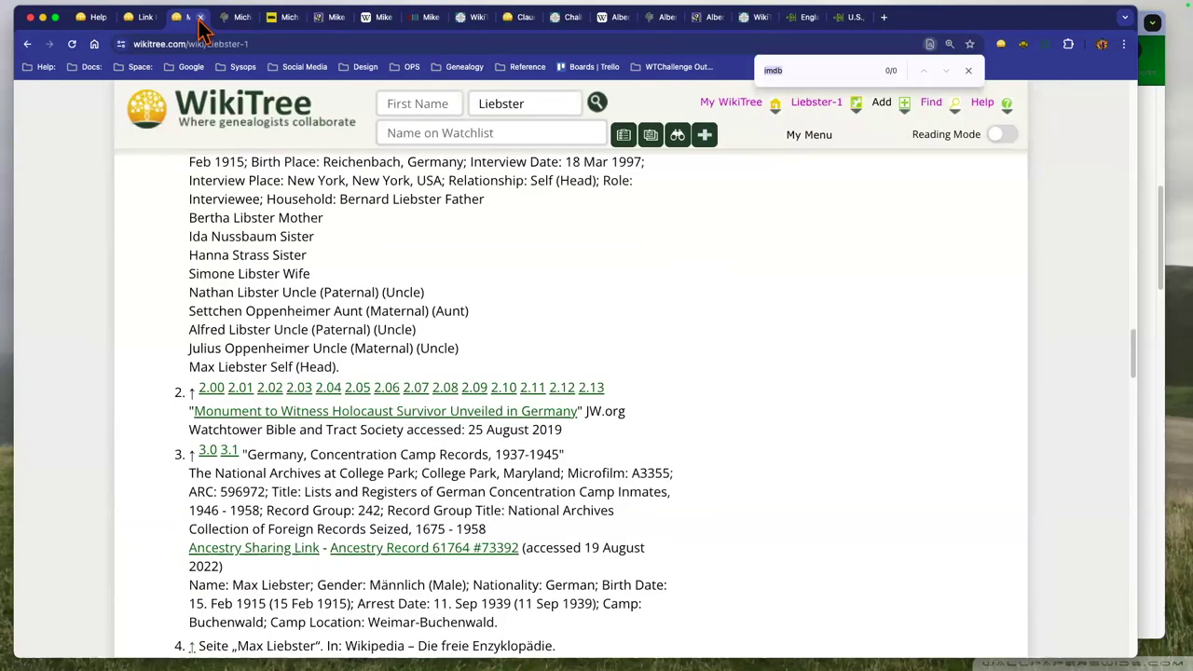
click(199, 19)
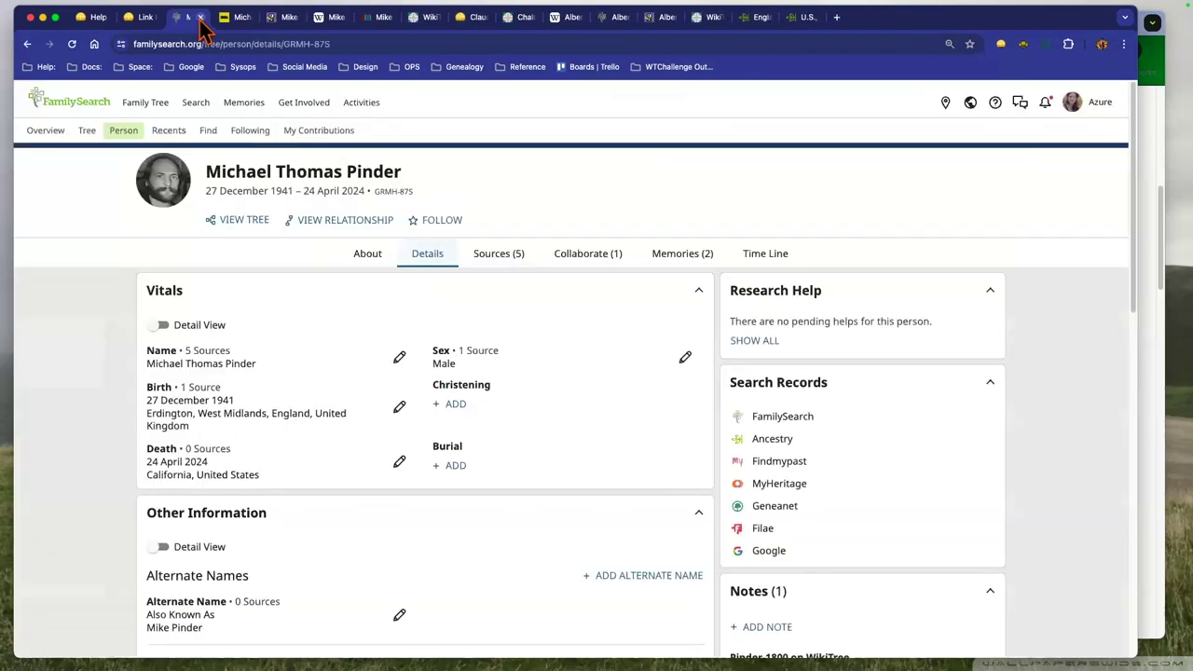
Close Mike Pinder's FamilySearch, IMDb, Find a Grave, Wikipedia and Wikidata tabs, clear the text selection, and close the England & Wales tab.
click(199, 19)
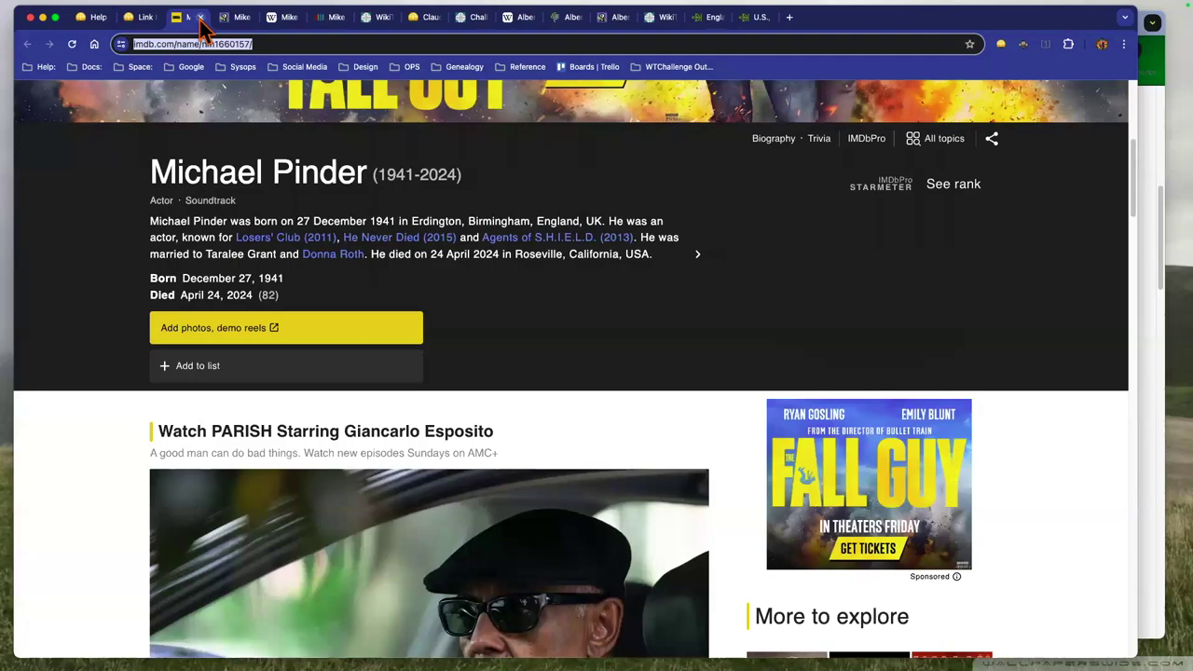
click(200, 18)
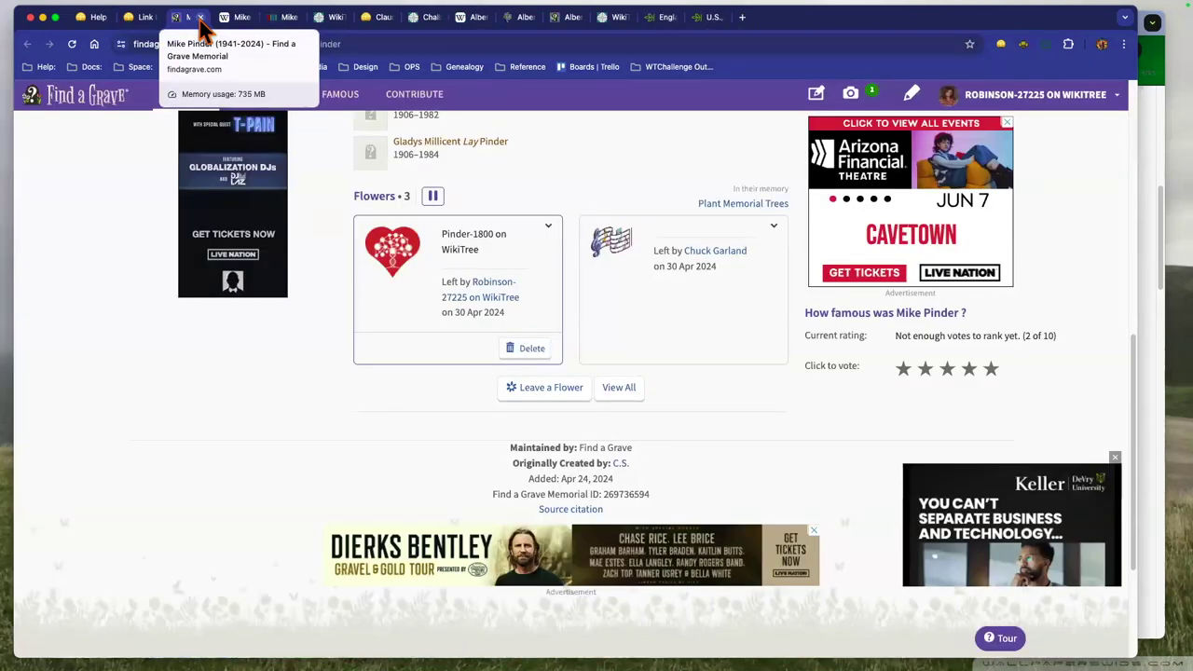
click(199, 19)
click(200, 19)
click(199, 20)
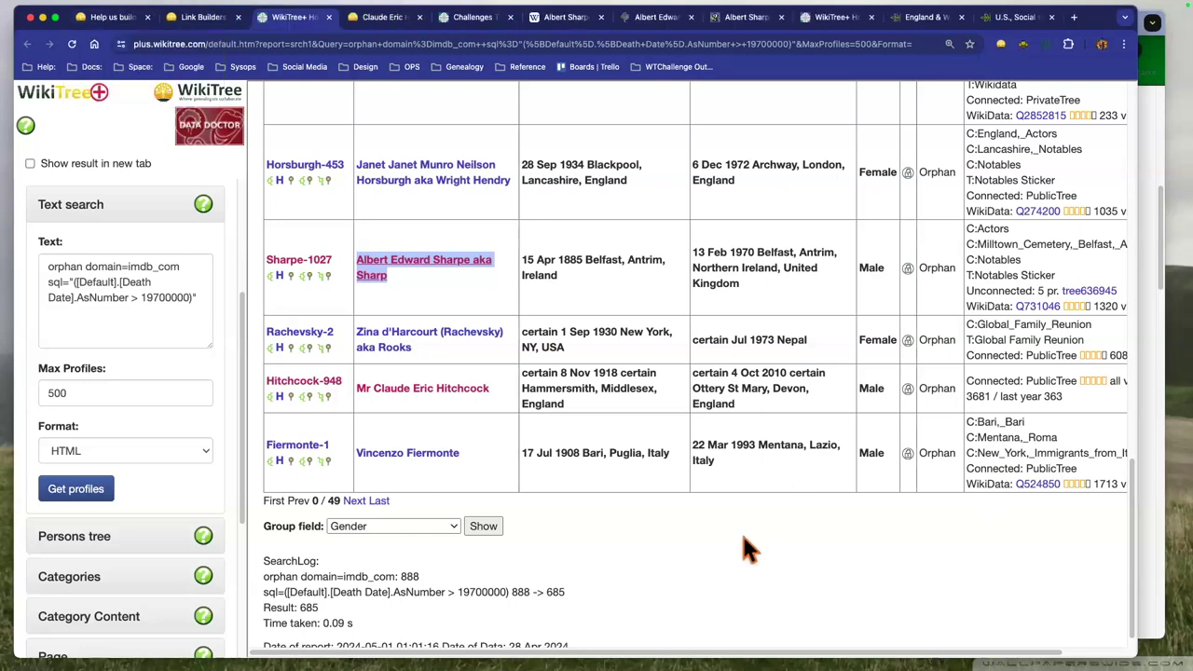
click(762, 362)
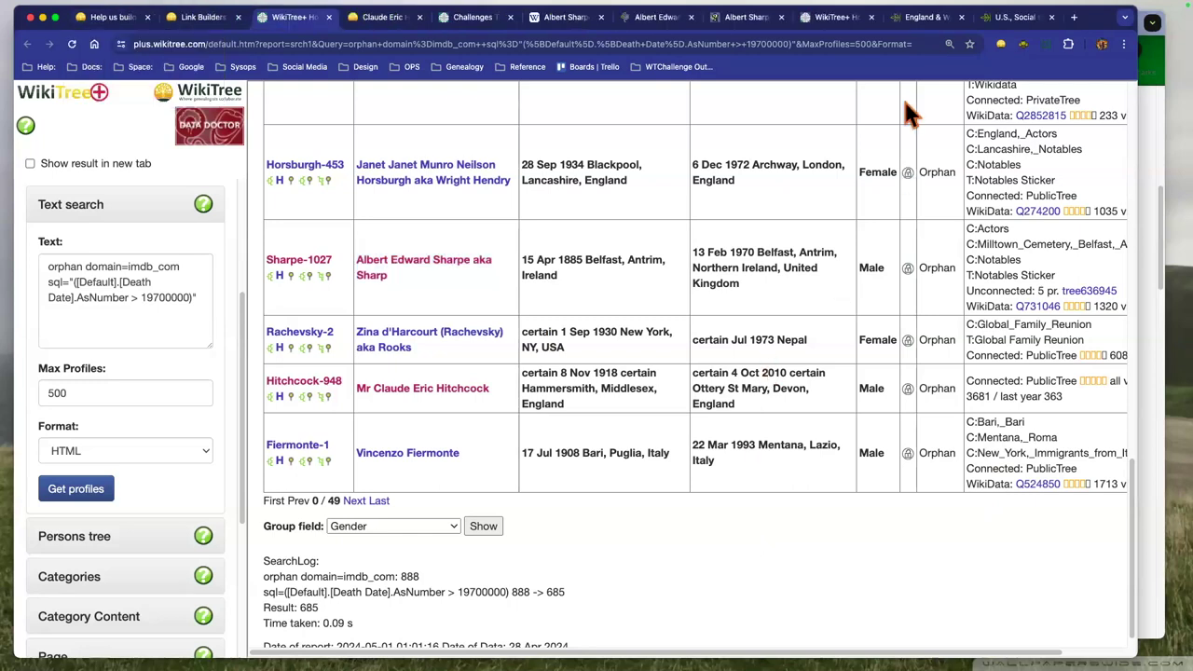
click(959, 18)
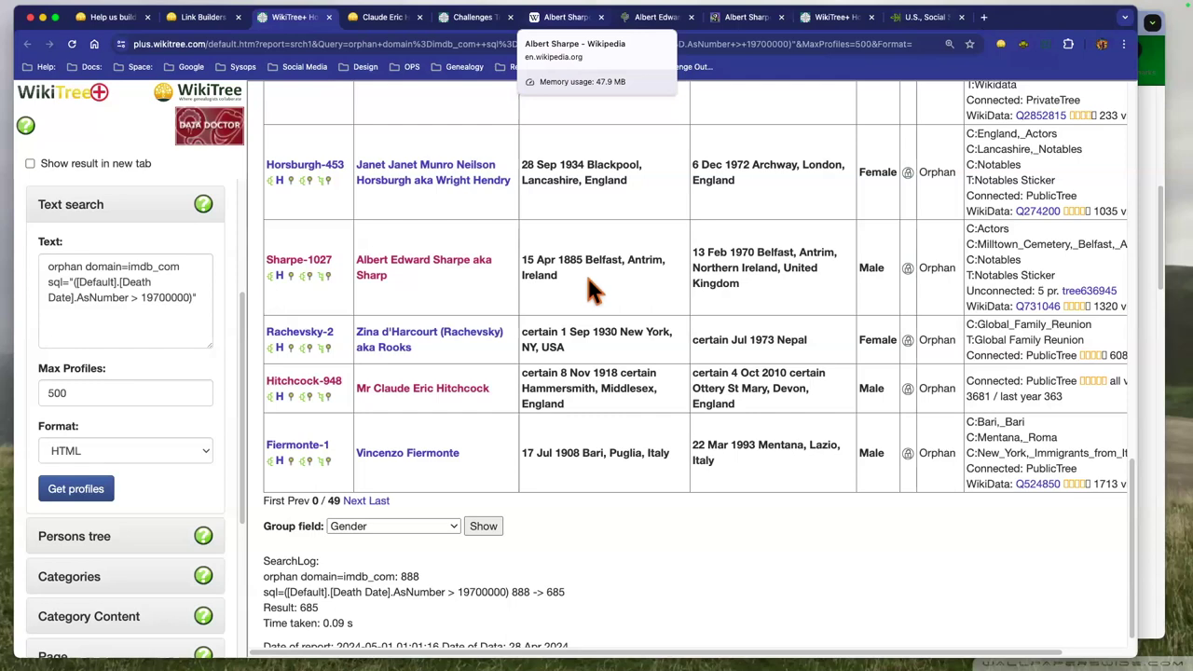
Switch to Albert Sharpe's Wikipedia article and open its linked Wikidata item.
key(super+6)
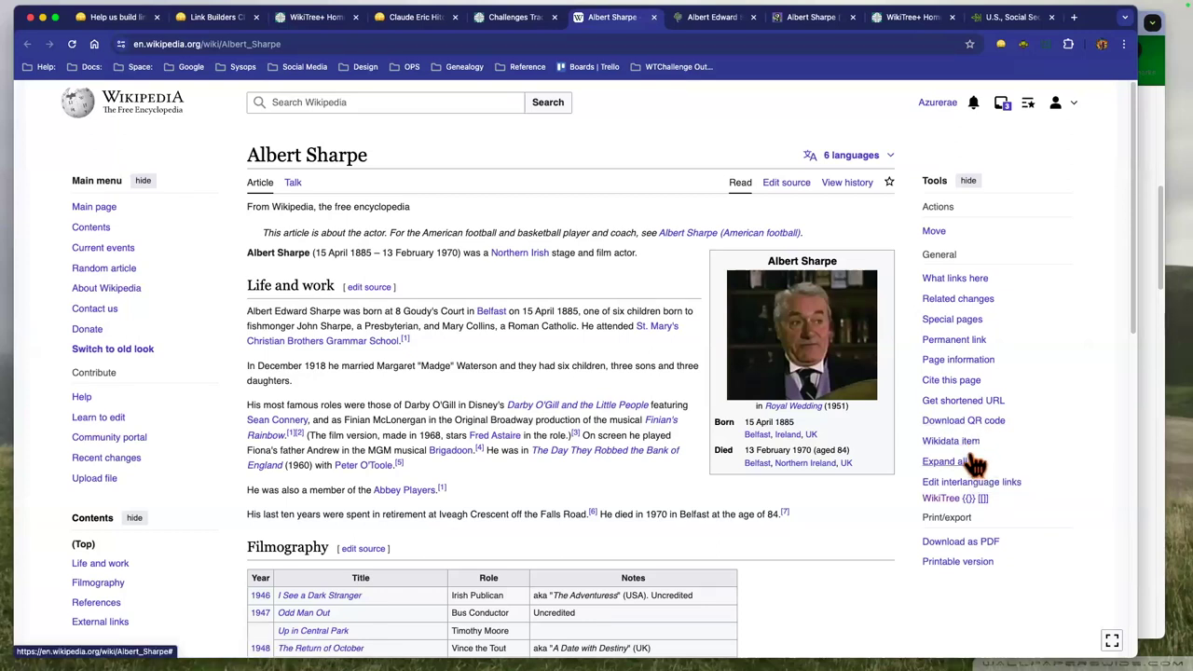
click(969, 462)
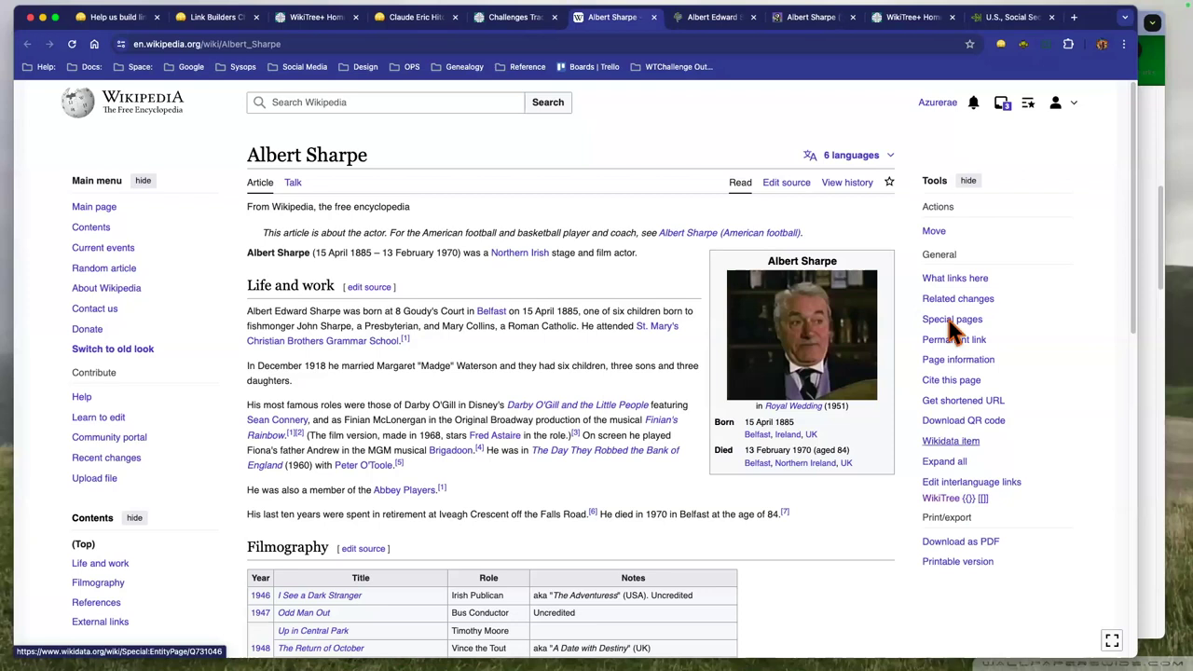
click(962, 451)
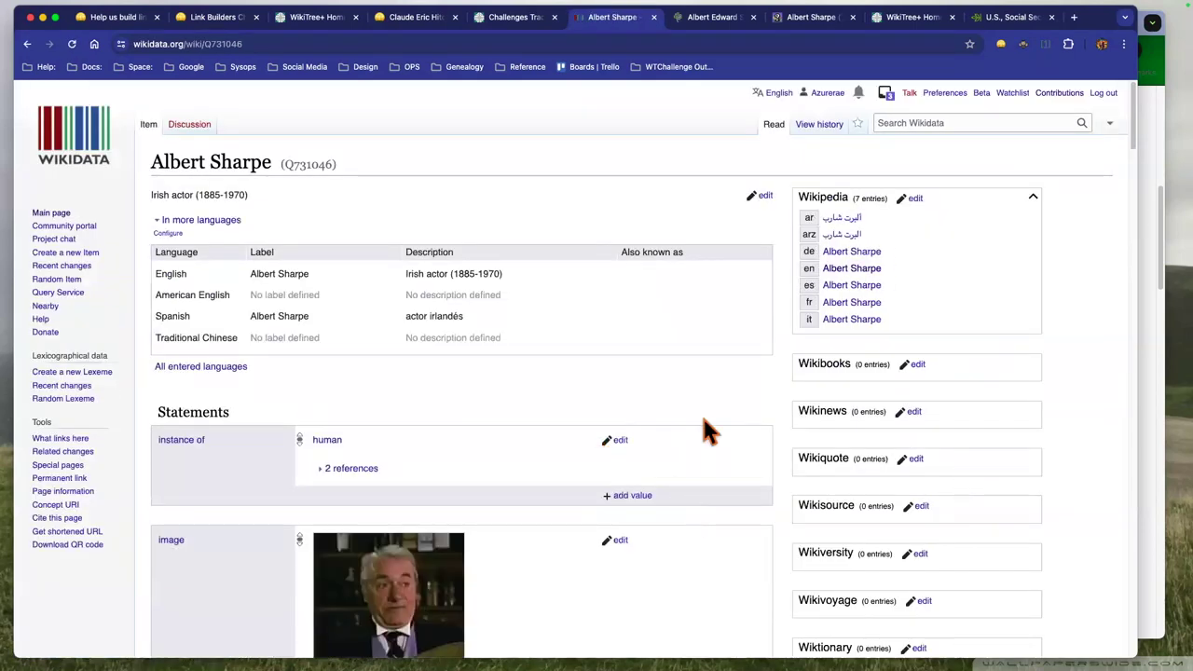
Search within Albert Sharpe's Wikidata item for "wikitr" to locate the WikiTree person ID statement.
key(super+f)
text(imdb)
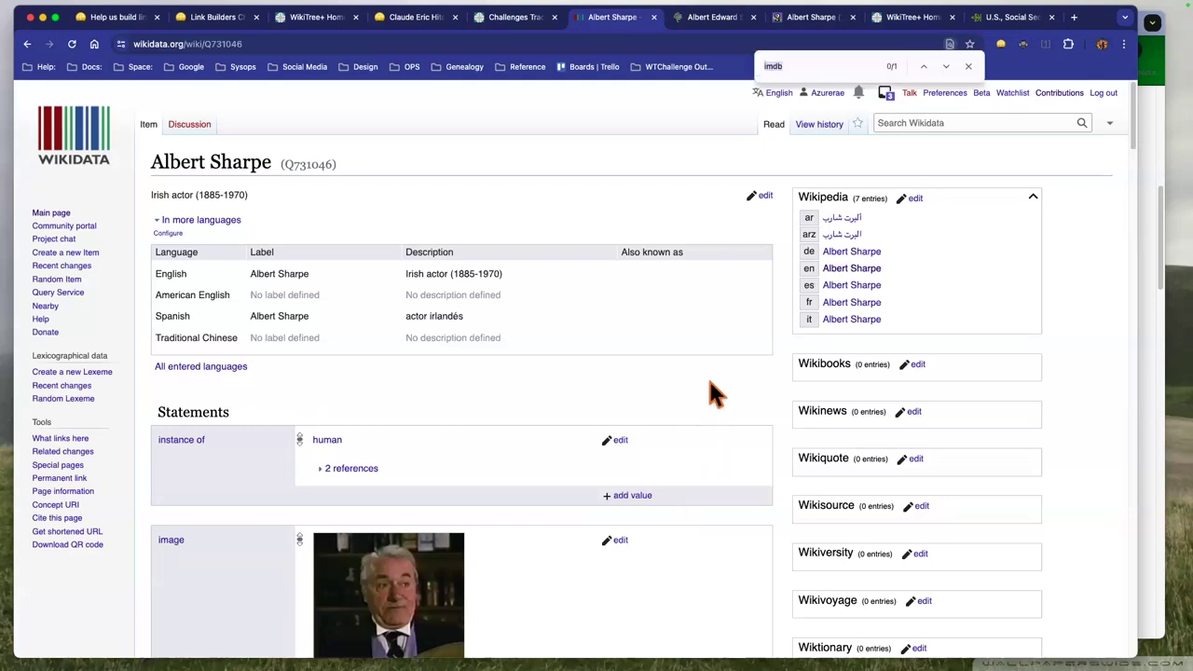
text(wik)
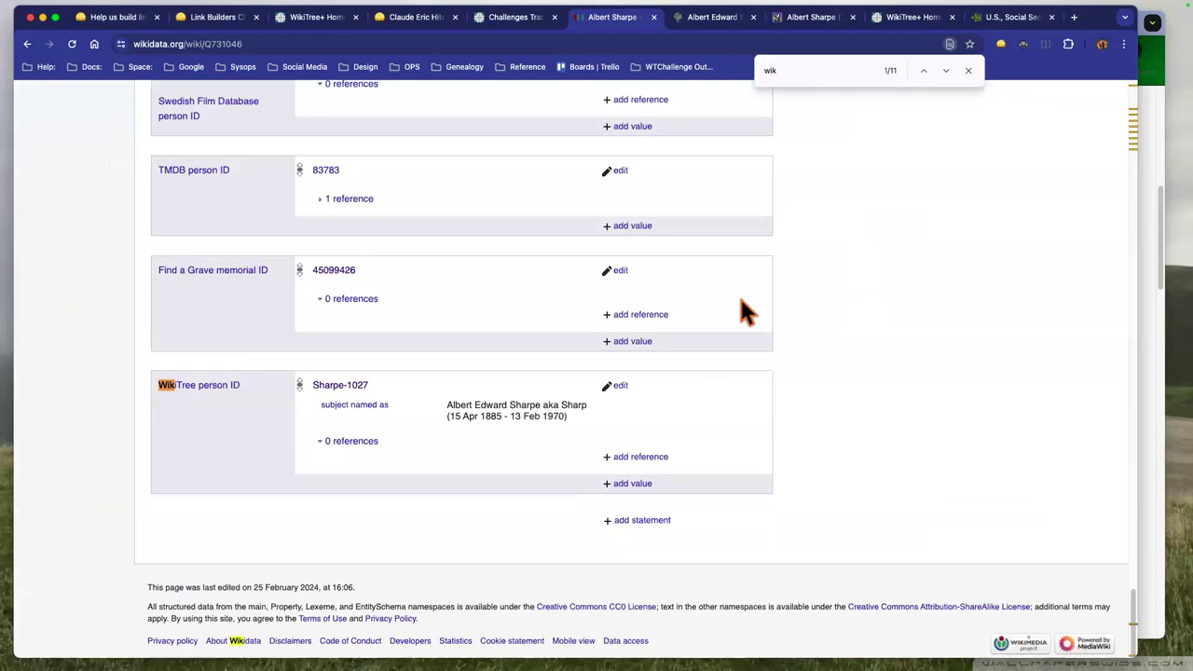
text(tr)
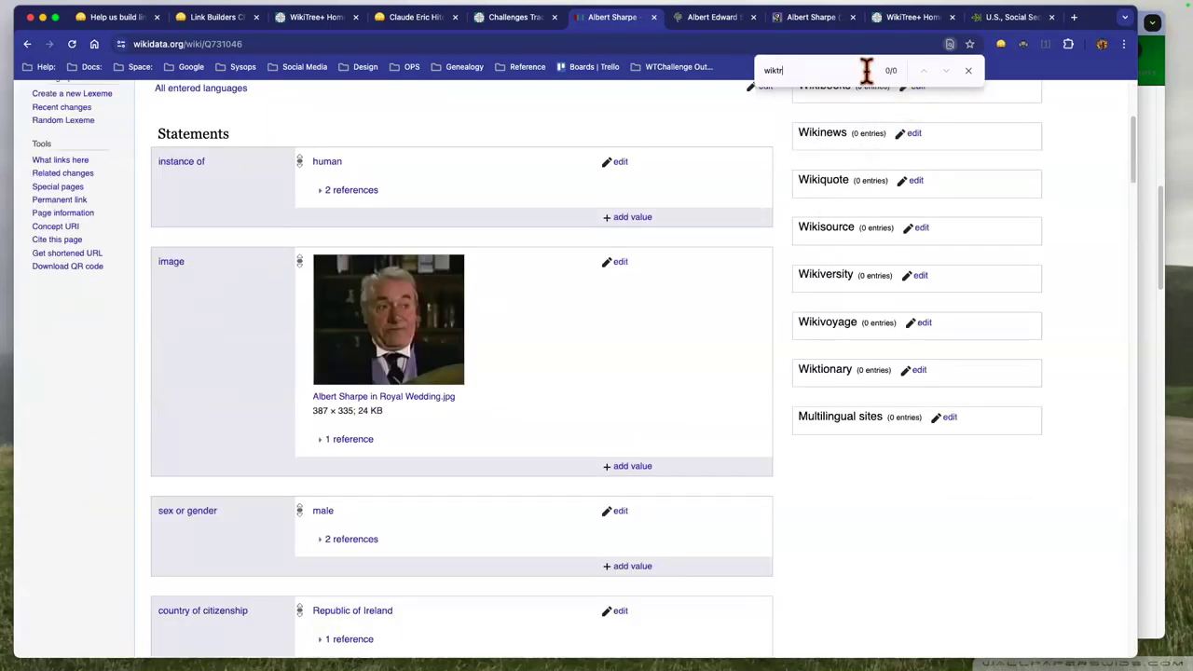
key(BackSpace)
key(BackSpace)
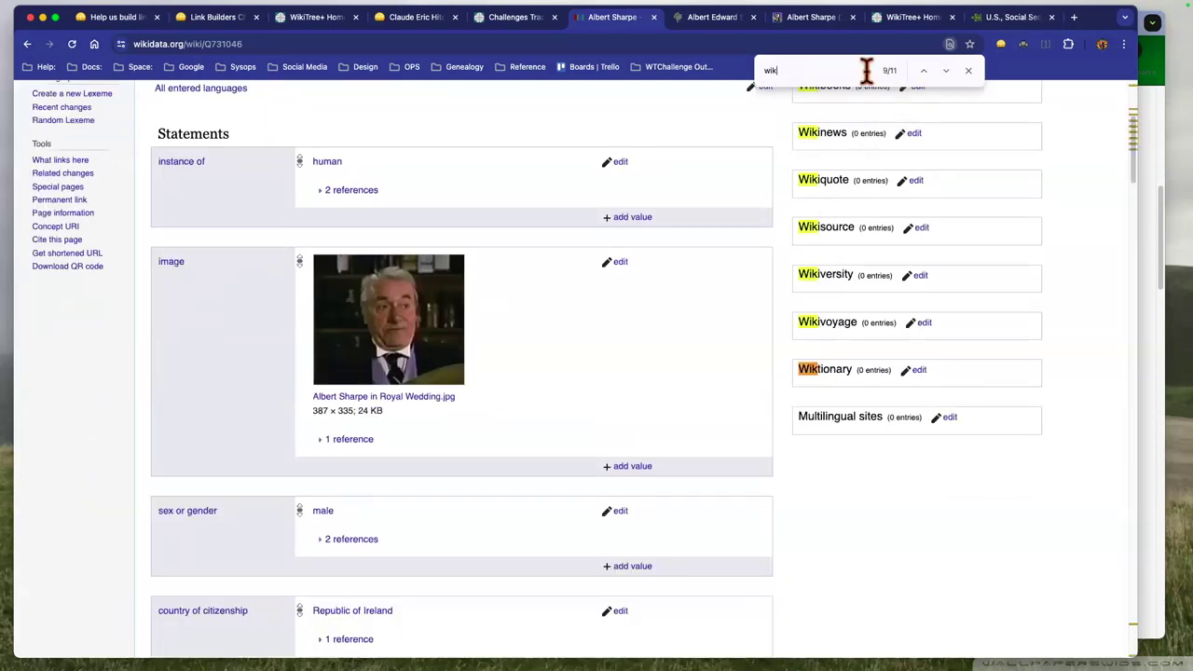
text(itr)
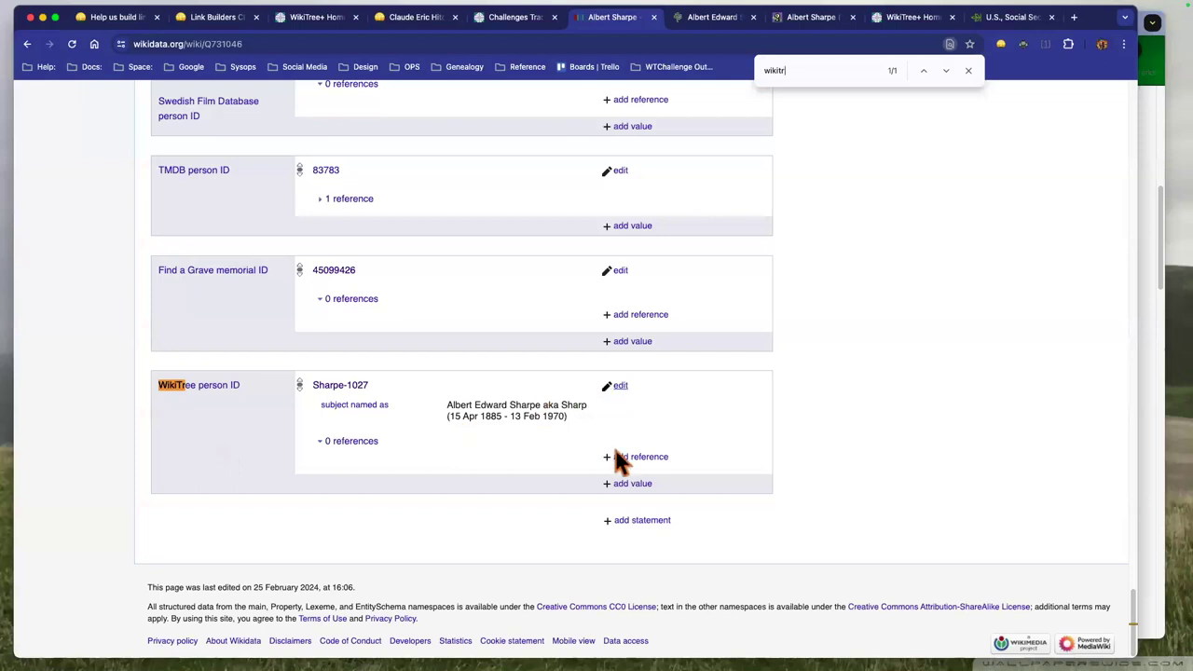
Start a new statement on Albert Sharpe's Wikidata item with WikiTree person ID as its property.
click(642, 522)
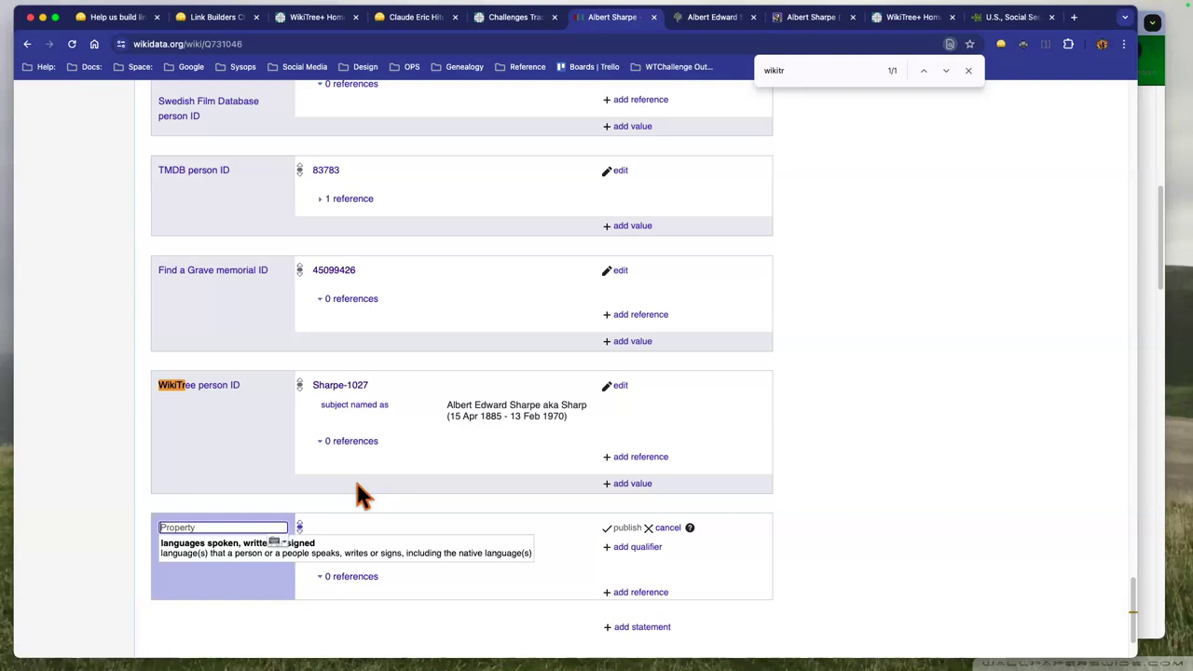
text(wikitree)
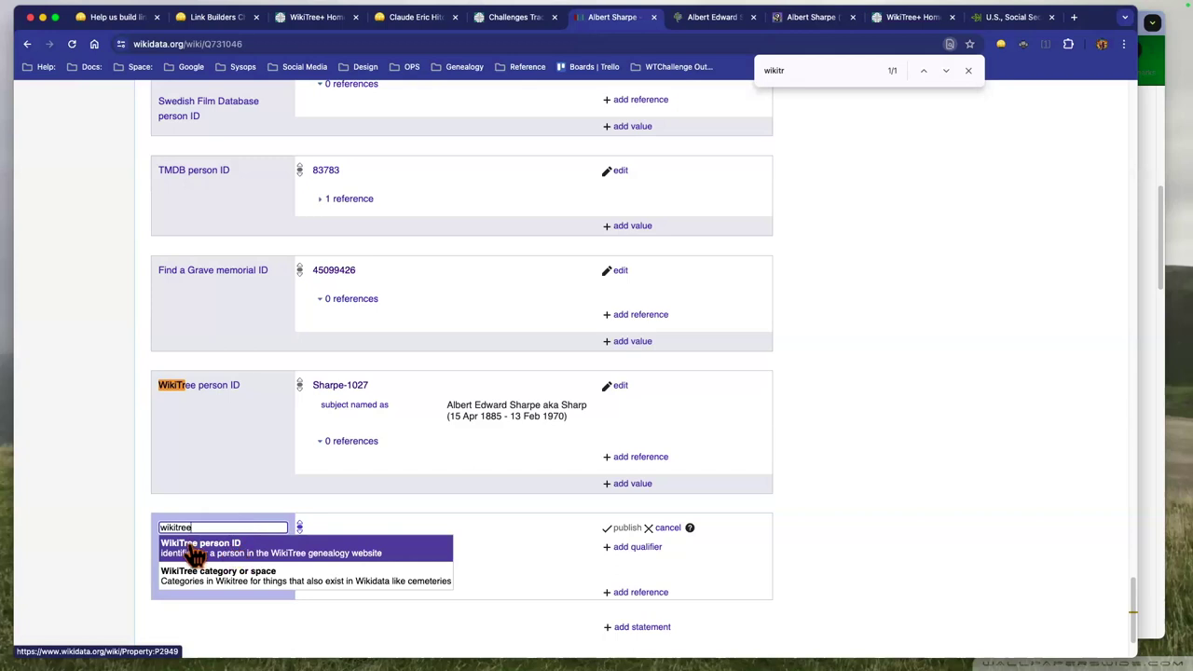
click(258, 549)
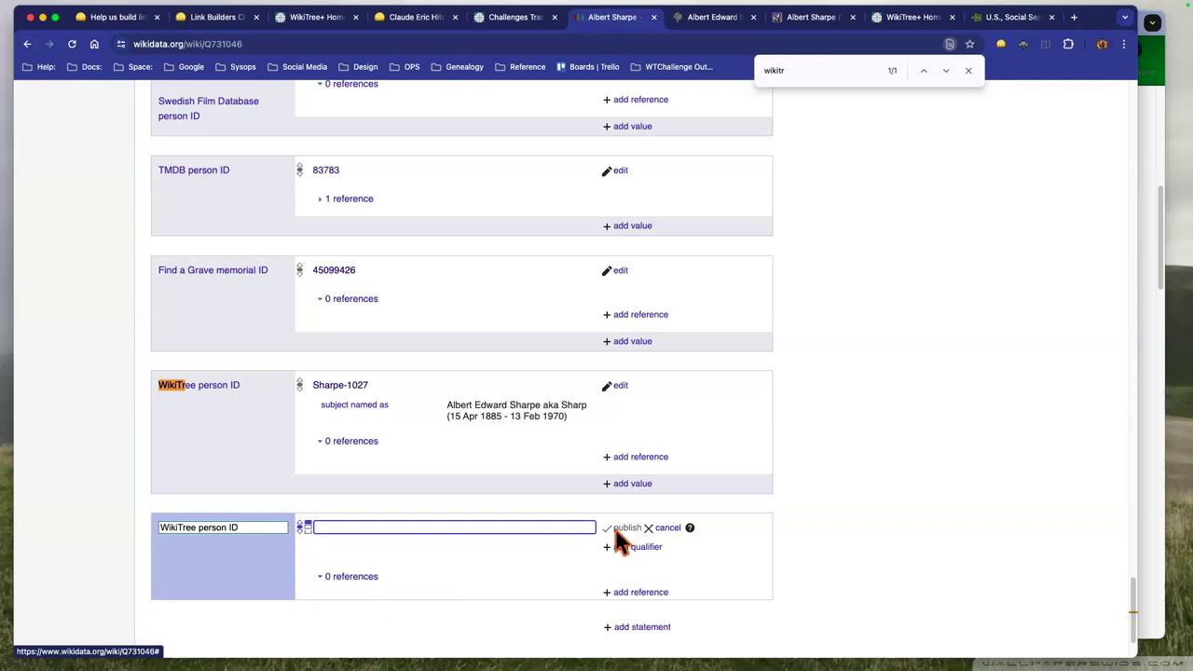
Replace the new statement's property with WikiTree category or space.
click(256, 527)
key(super+a)
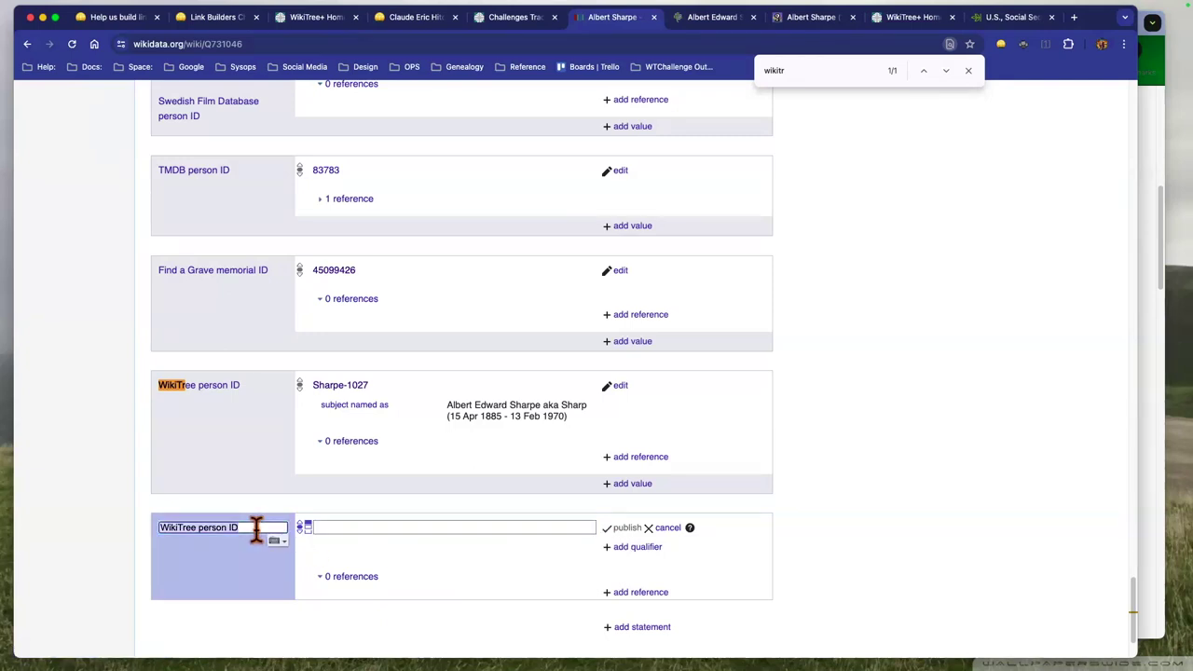
key(BackSpace)
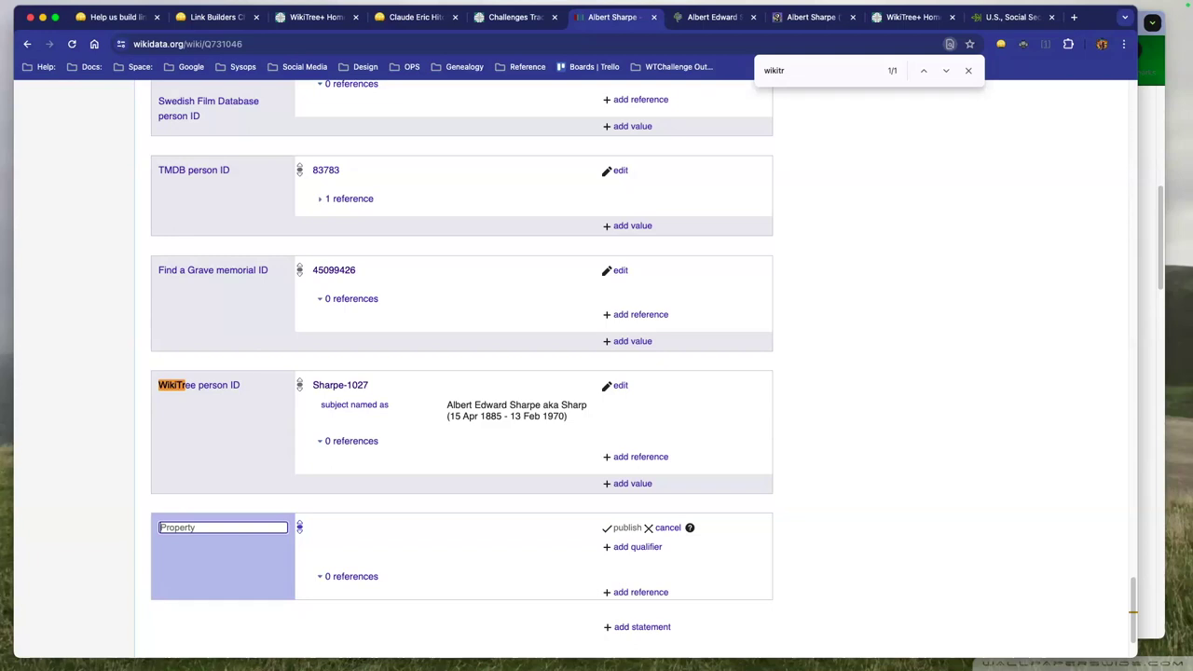
text(wikitree)
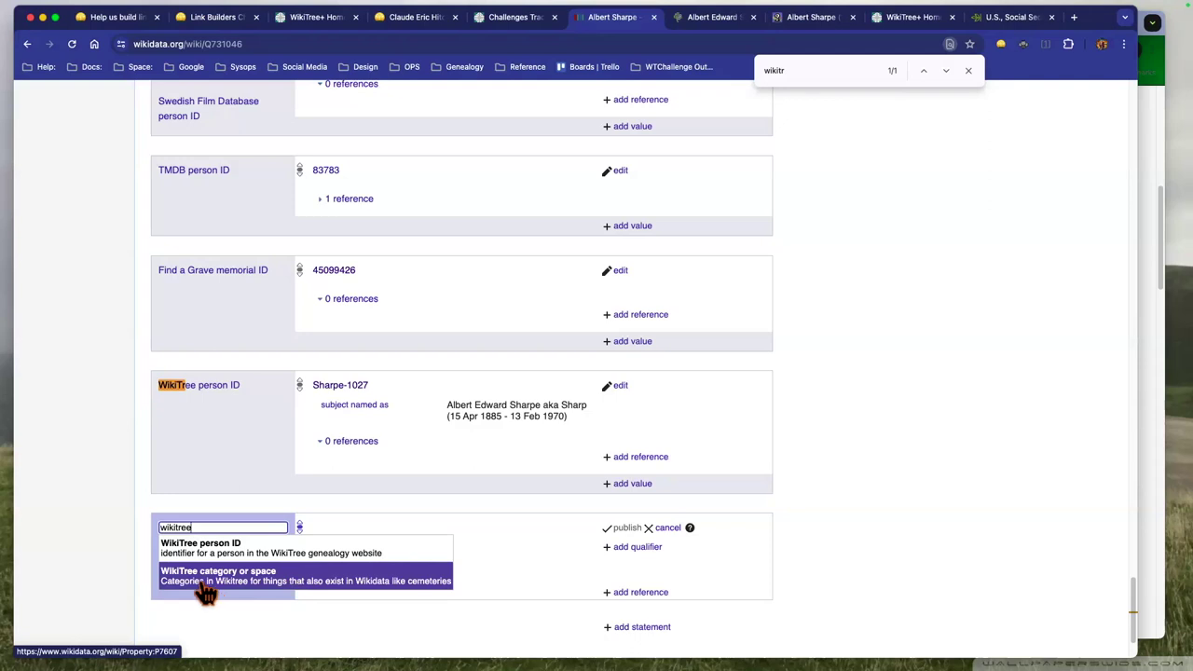
click(269, 587)
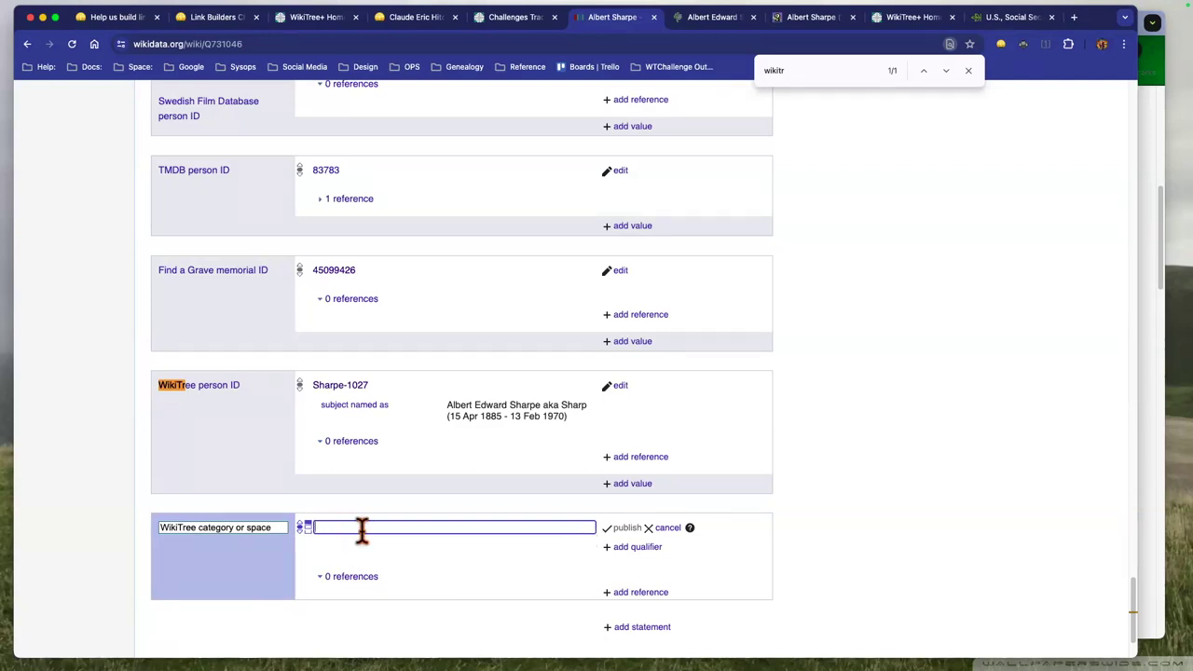
Search Wikidata for "raton," and open the item for Raton, New Mexico.
scroll(377, 284, up, 10)
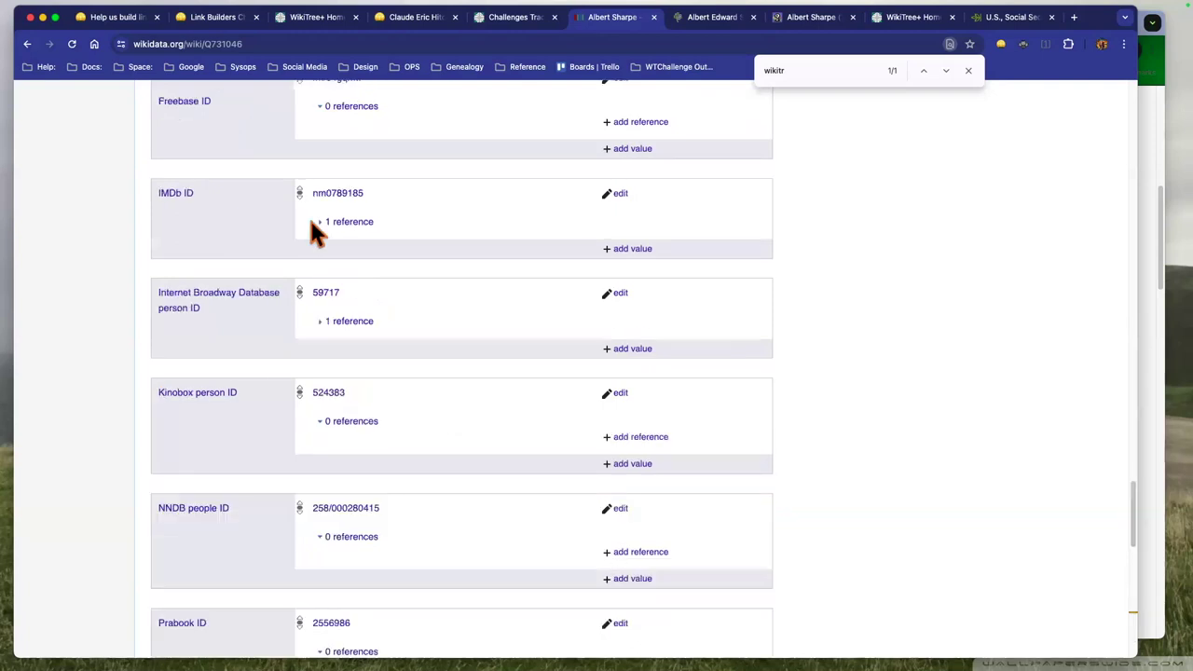
scroll(317, 239, up, 10)
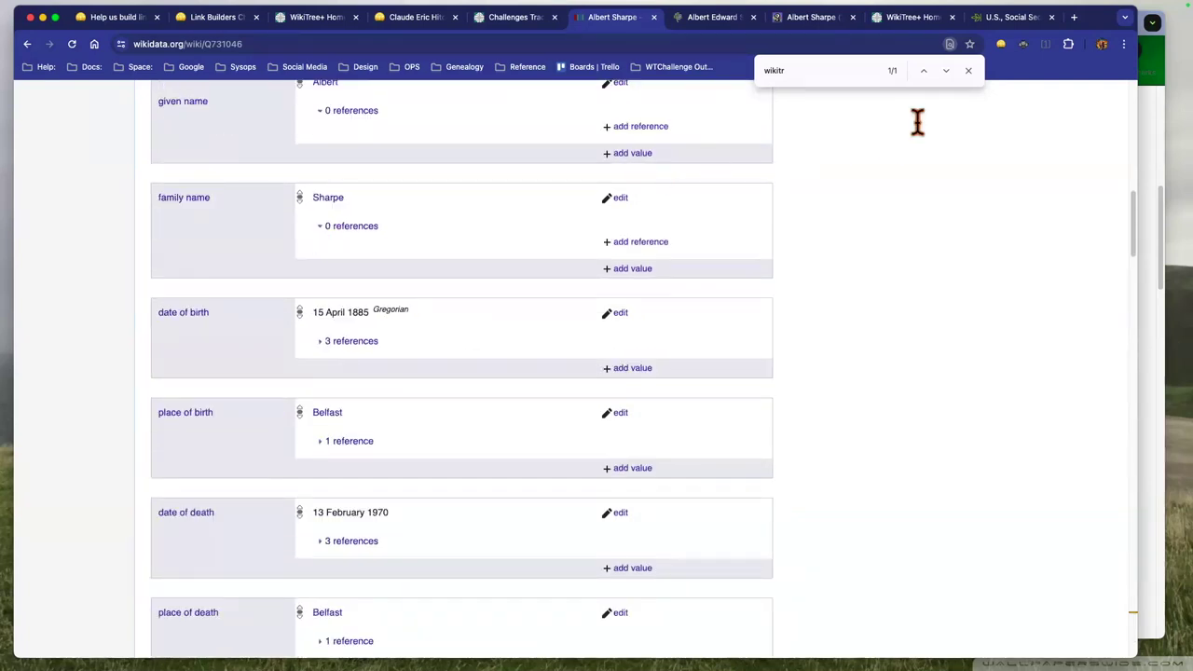
scroll(916, 122, up, 10)
click(922, 122)
text(raton,)
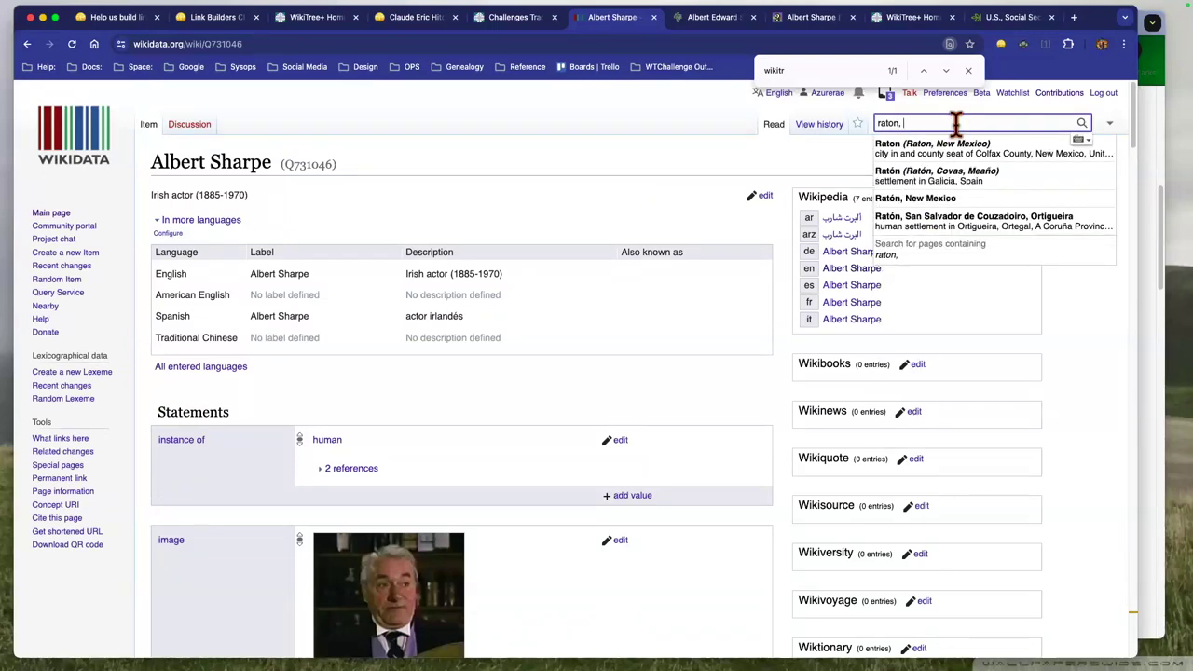
click(963, 141)
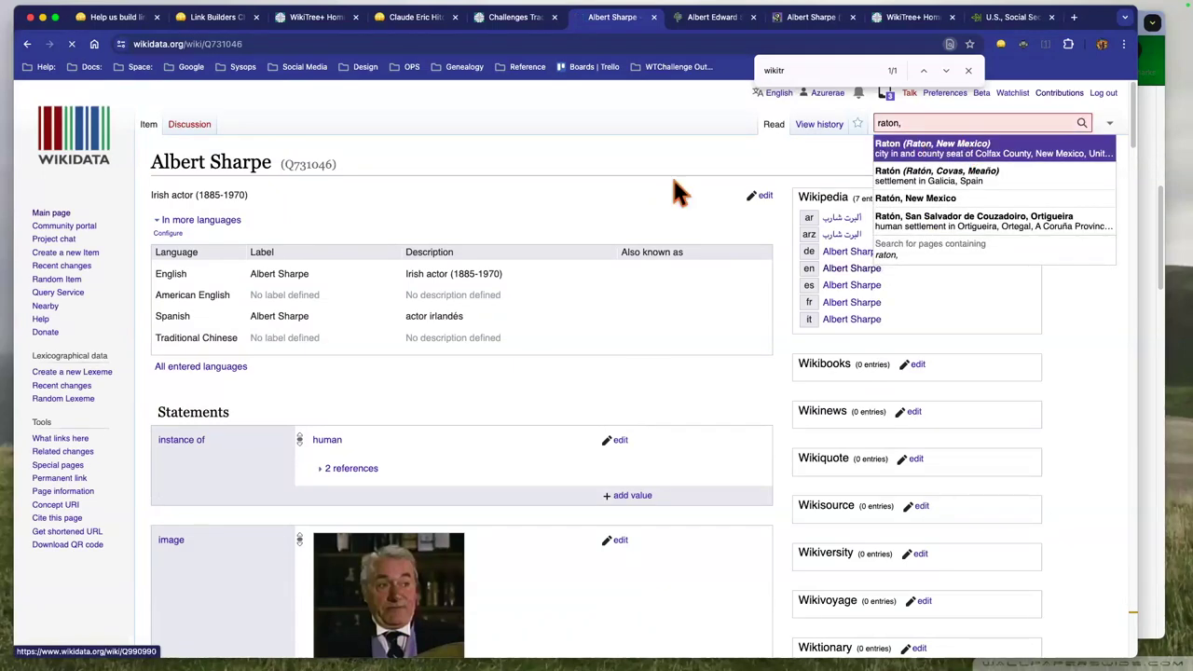
Look through the Raton item's statements and search within the page for "wikitree".
scroll(597, 425, down, 5)
scroll(598, 425, down, 10)
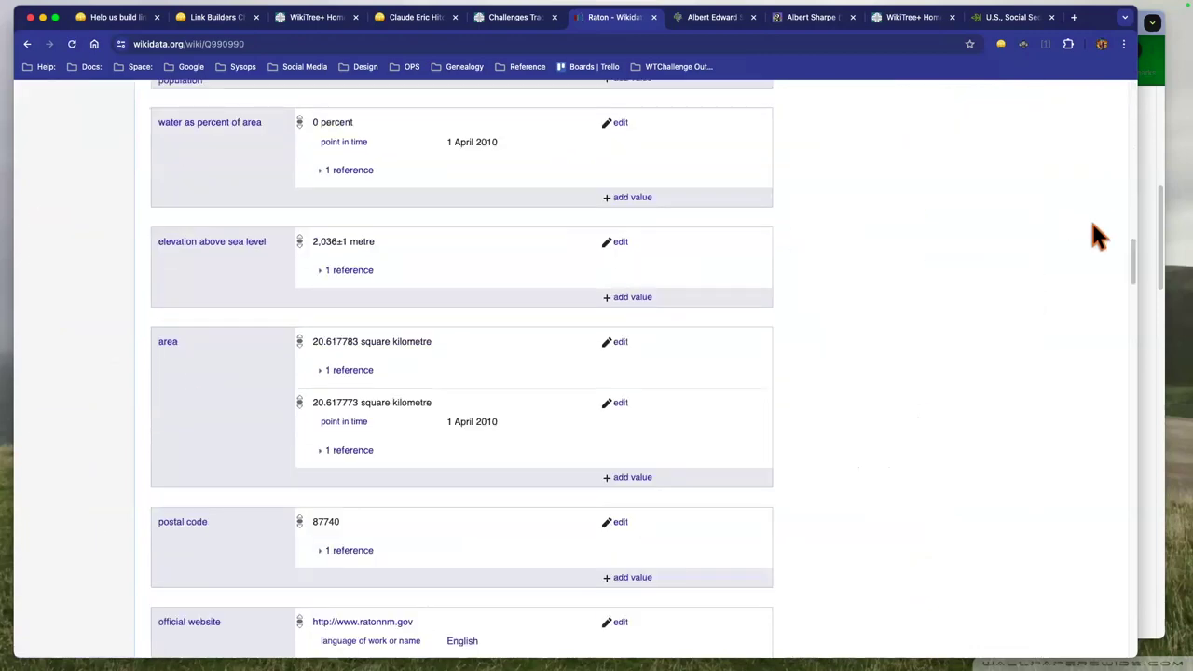
scroll(1139, 373, down, 10)
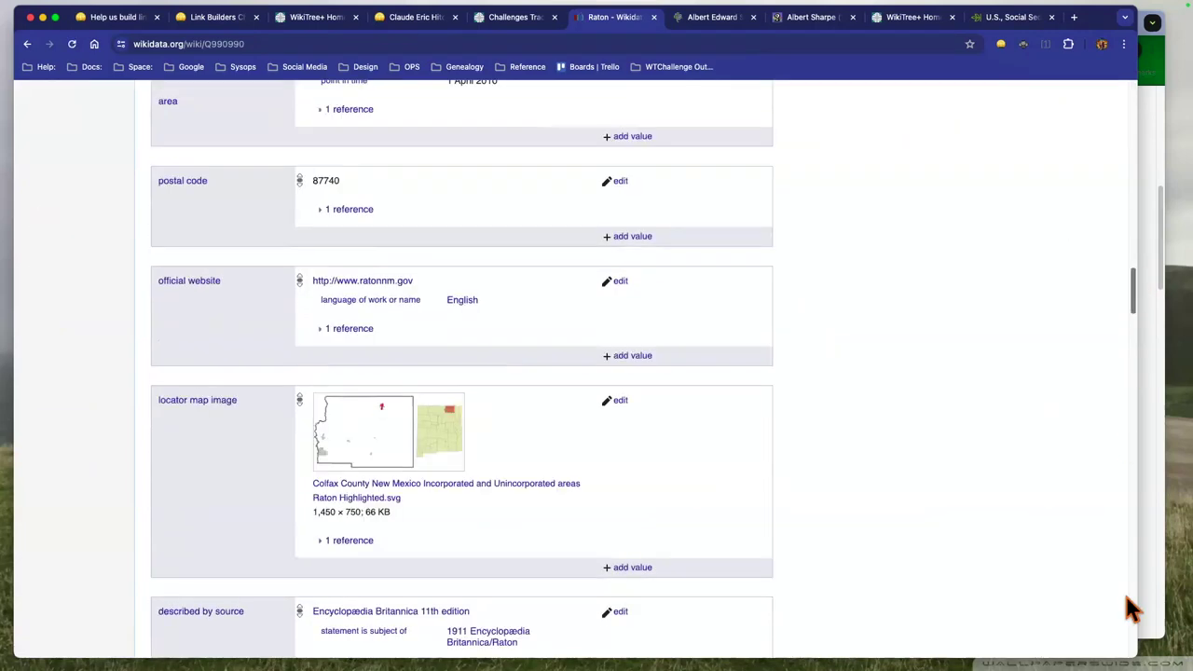
scroll(562, 397, down, 7)
scroll(833, 367, up, 6)
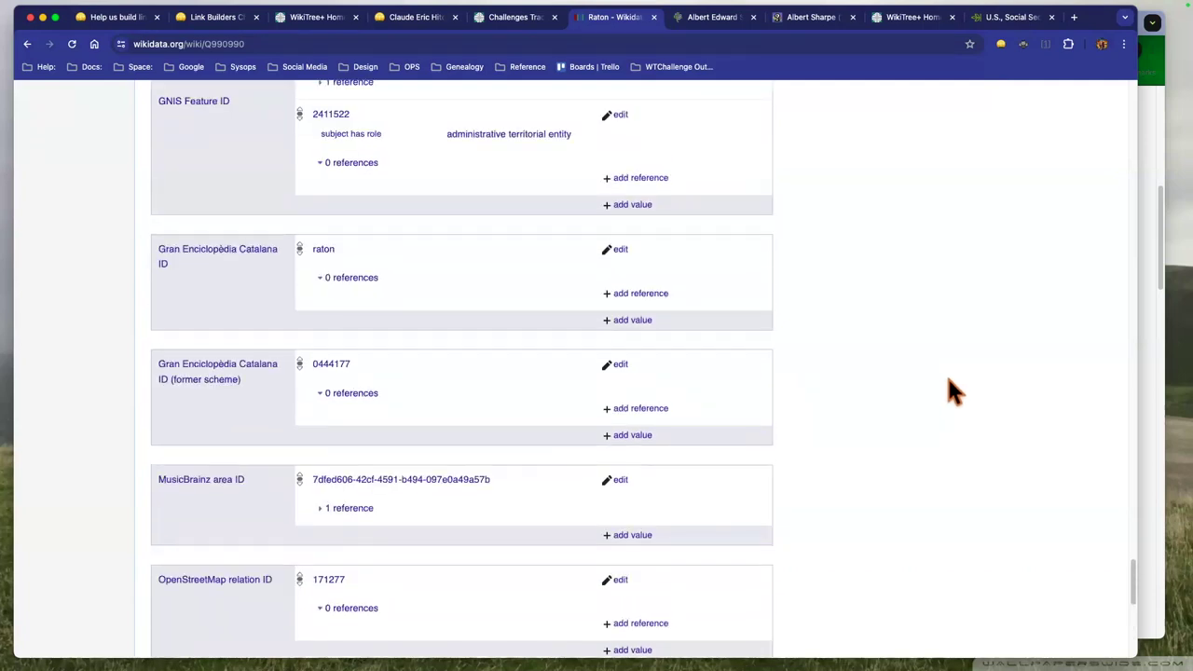
key(super+f)
text(wikitree)
scroll(945, 391, up, 10)
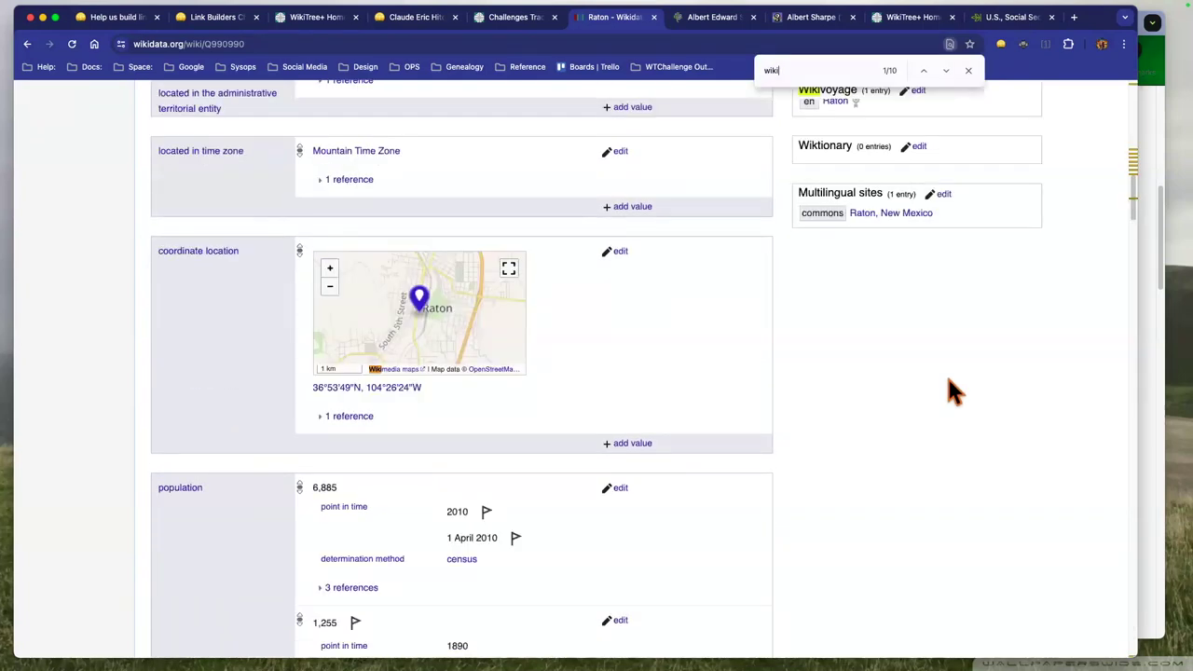
Open a blank new statement at the end of the Raton item, and close the "U.S., Social" browser tab.
scroll(944, 341, down, 5)
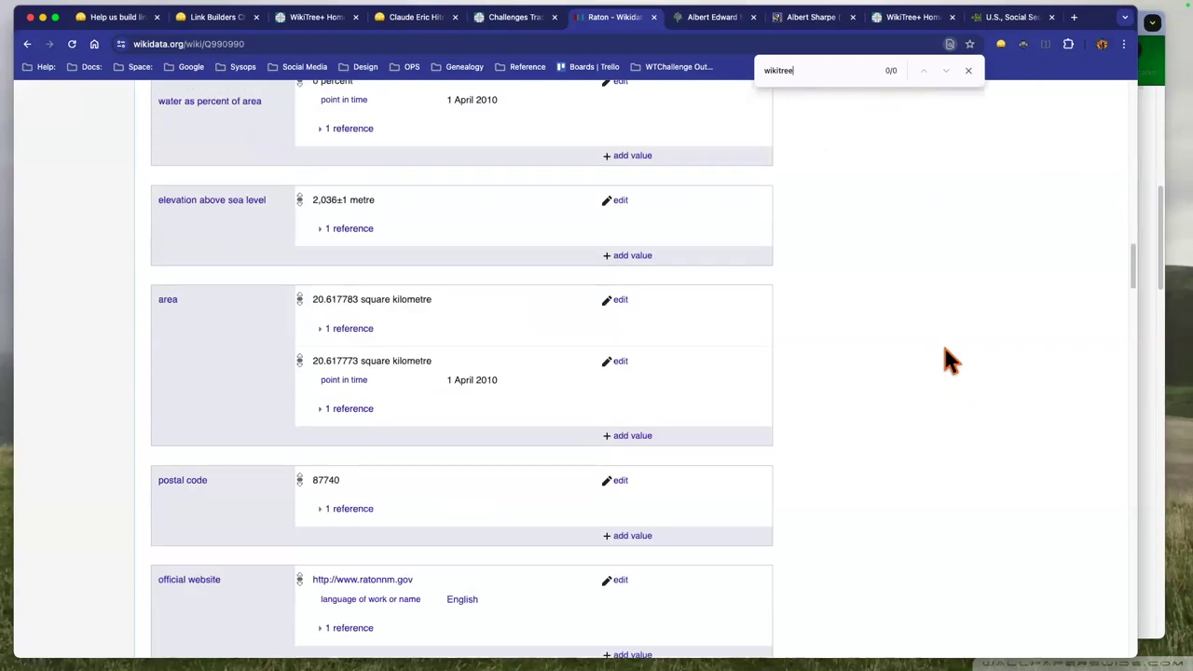
scroll(891, 418, down, 10)
scroll(457, 577, down, 10)
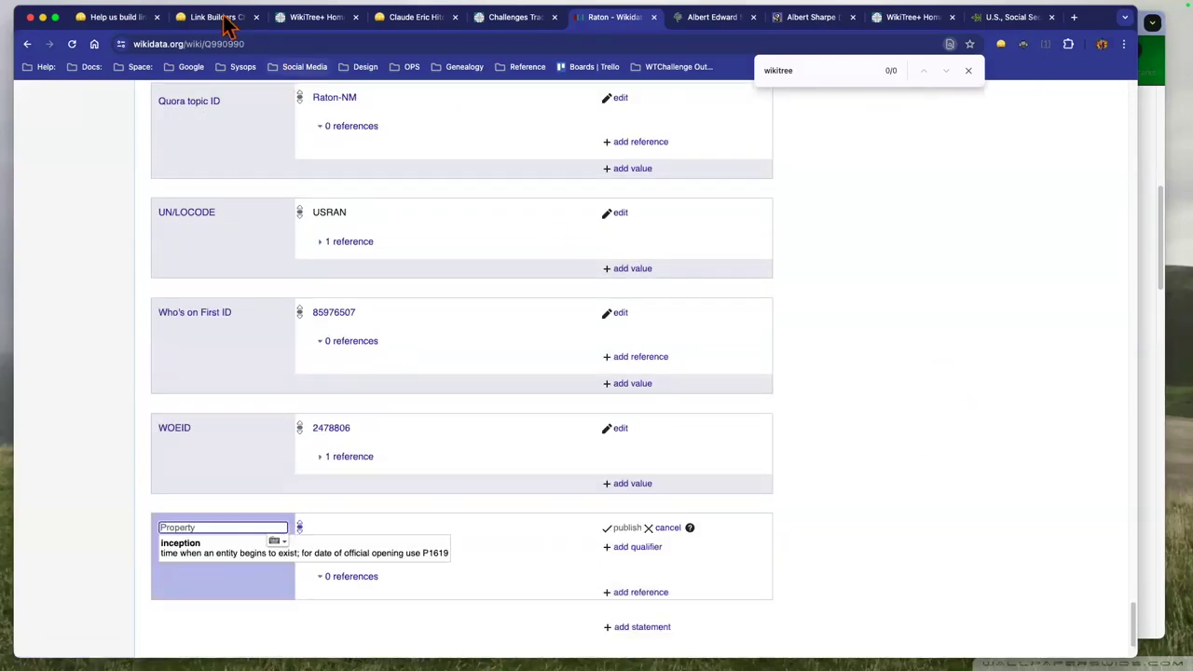
click(1051, 16)
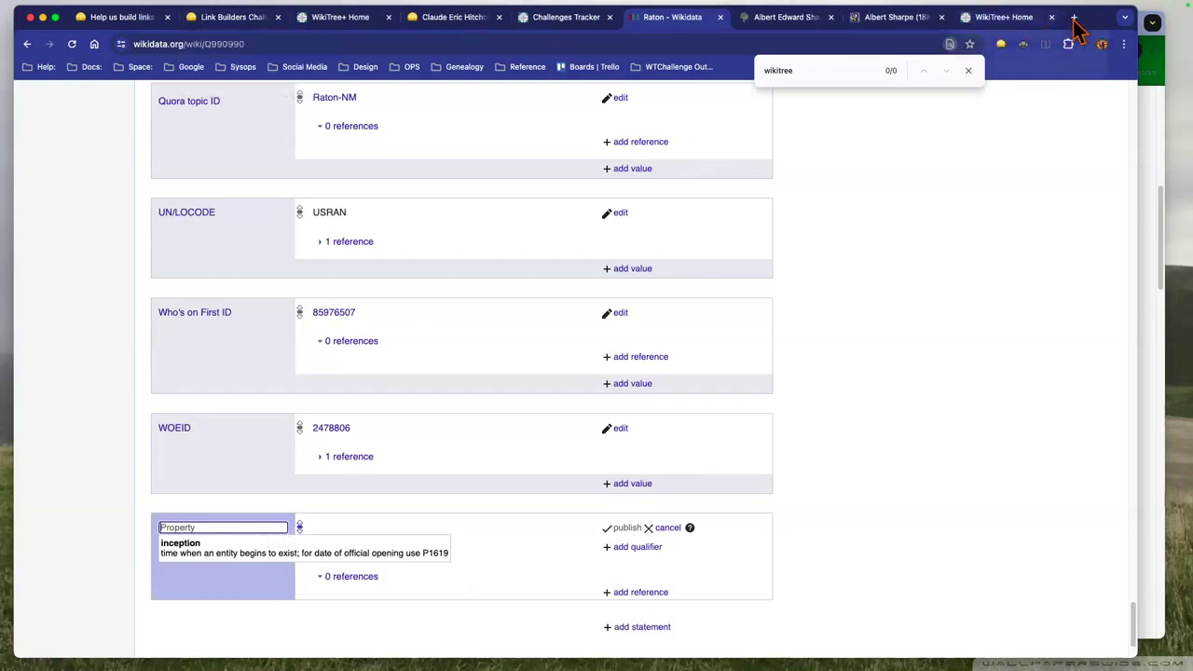
Search the web for "wikitree raton, new mexico" in a new browser tab and open the Raton, New Mexico One Place Study category.
click(1073, 16)
text(wikitree )
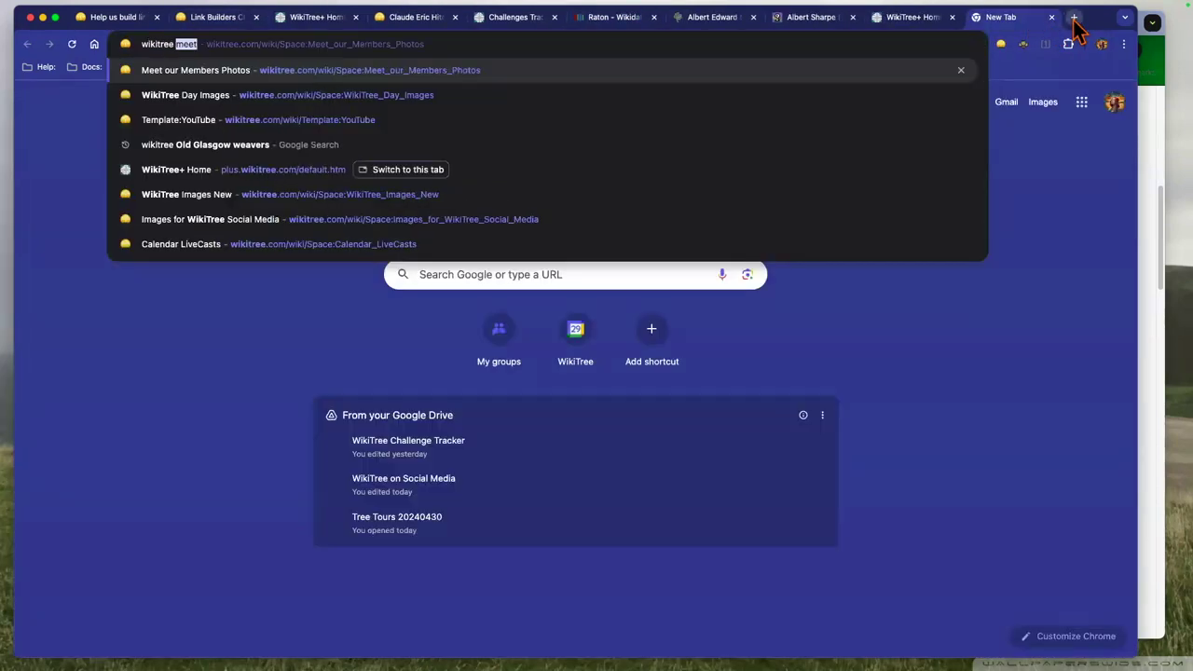
text(raton)
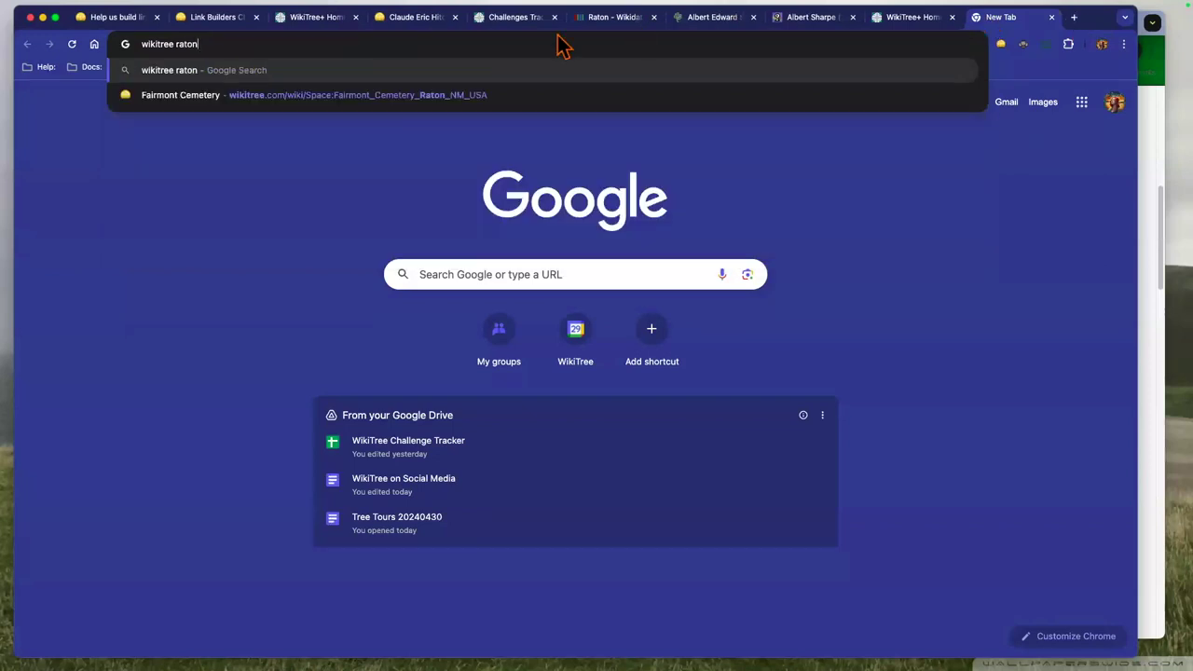
text(, new mex)
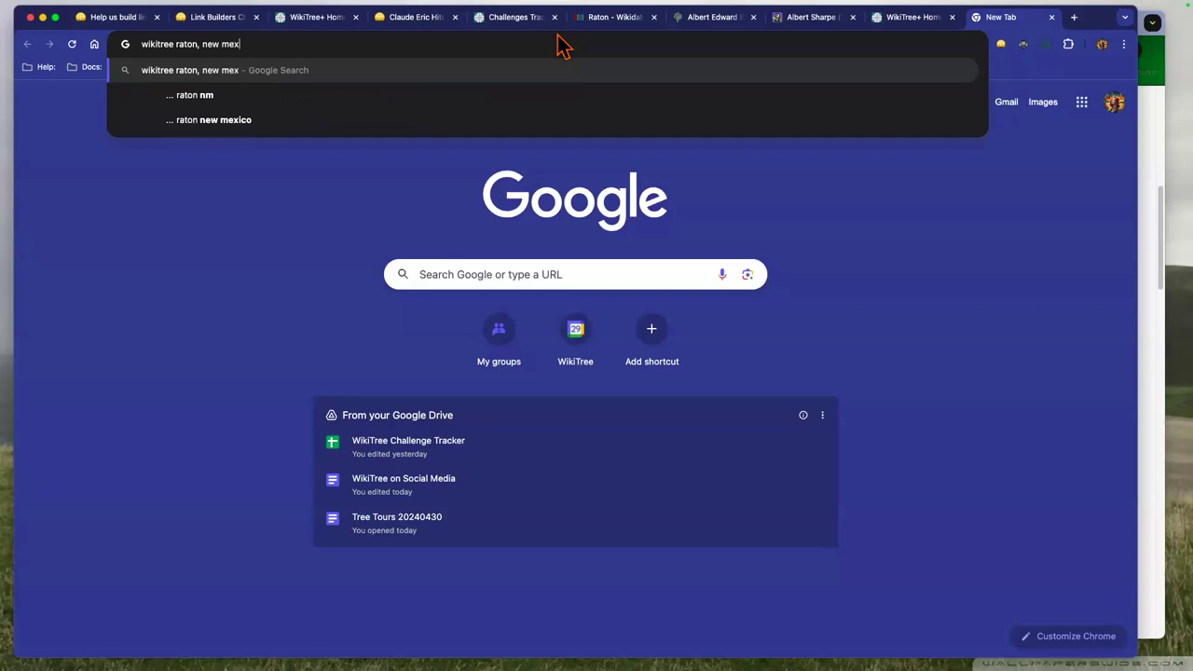
text(ico)
key(Return)
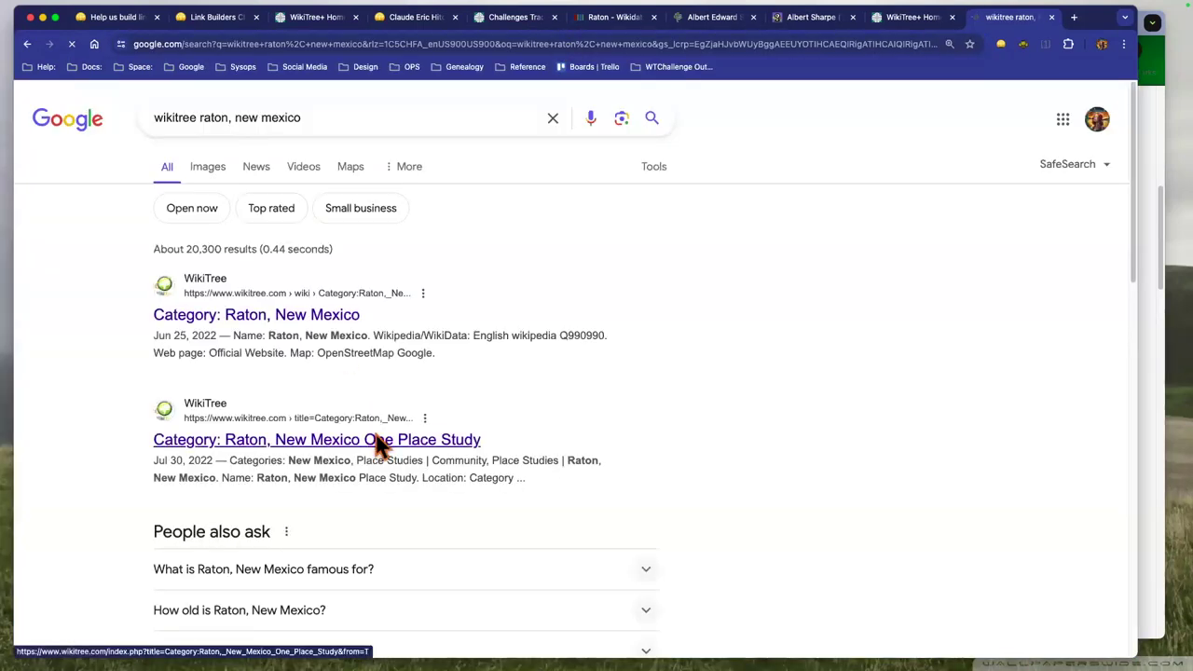
click(379, 446)
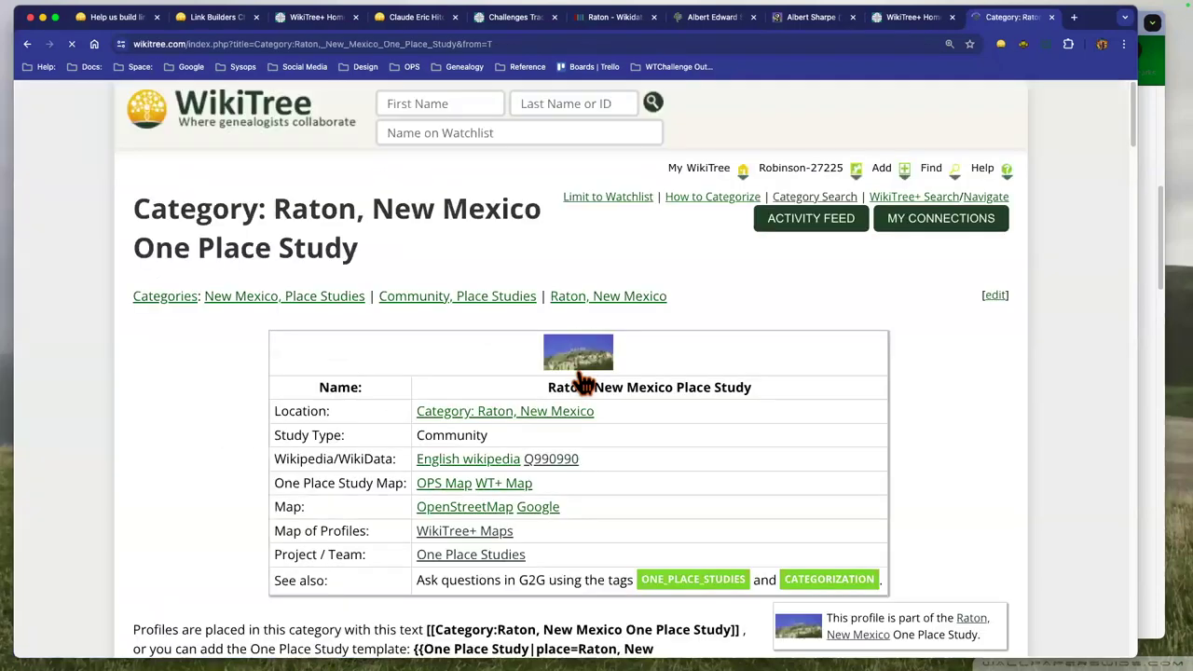
Open the Raton, New Mexico One Place Study free-space profile from the category page and copy its ID.
scroll(571, 406, down, 2)
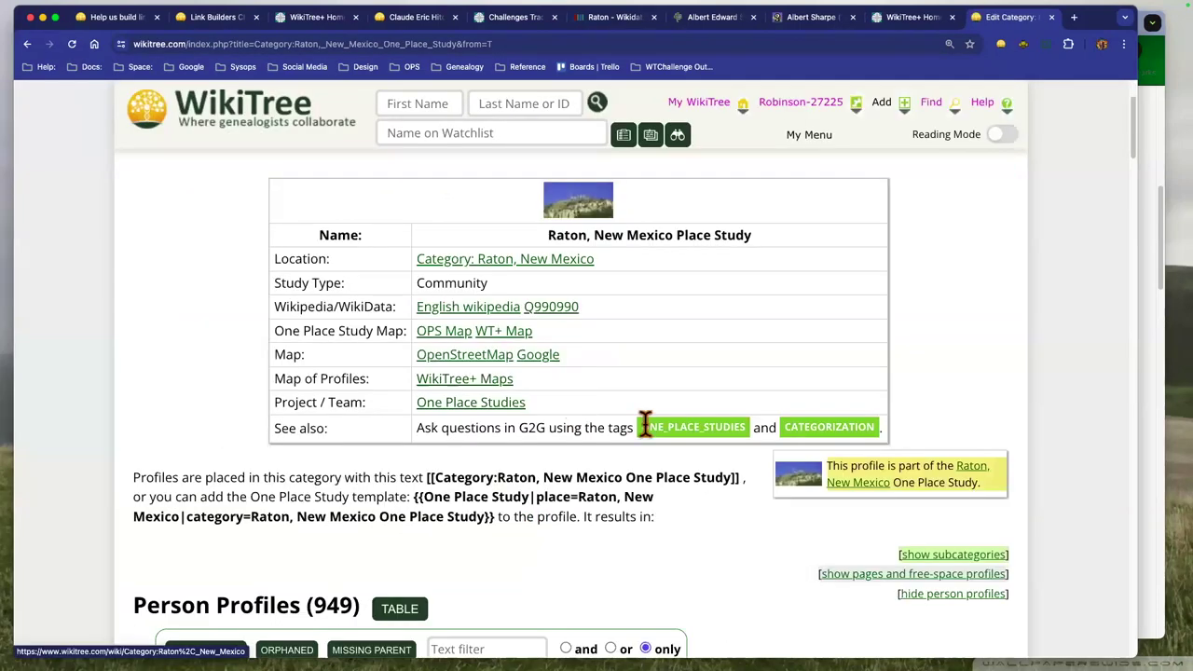
scroll(848, 424, down, 5)
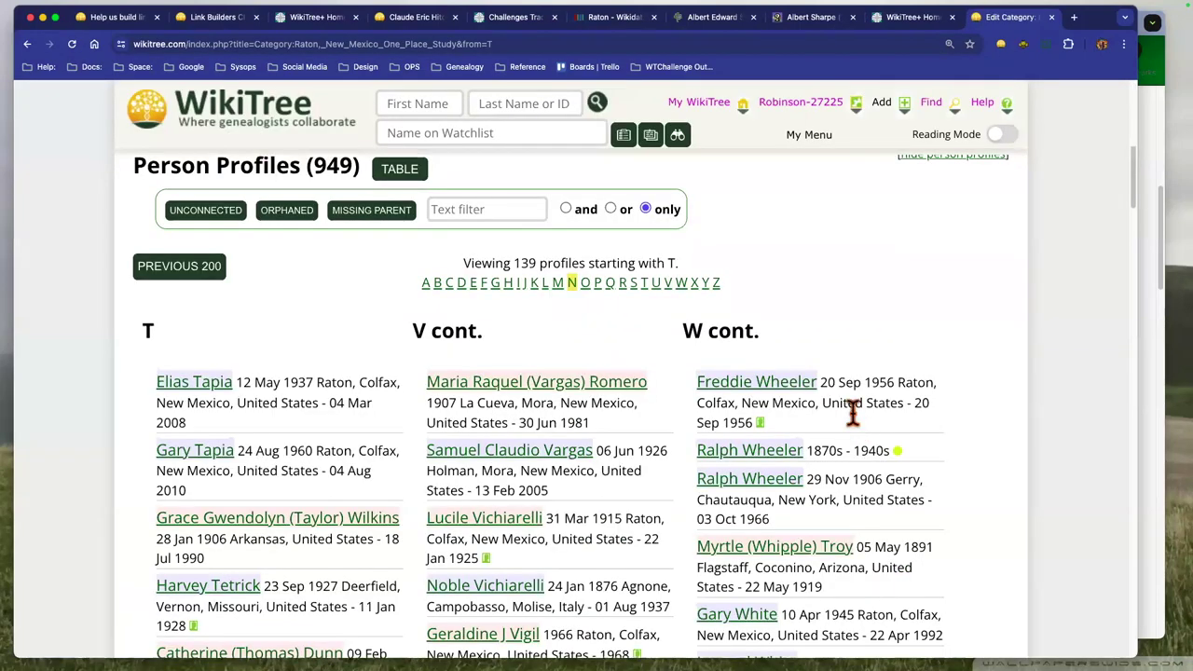
scroll(851, 415, up, 5)
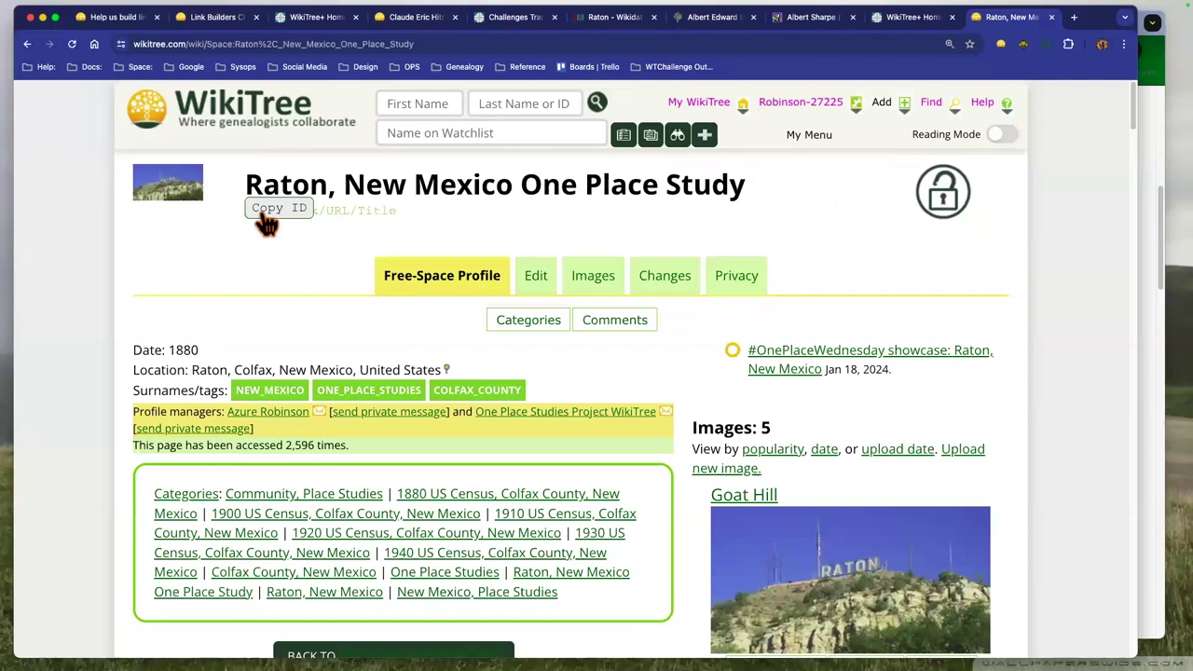
click(266, 224)
In the Raton item's blank statement, choose WikiTree category or space as the property and paste the copied space page ID.
key(super+6)
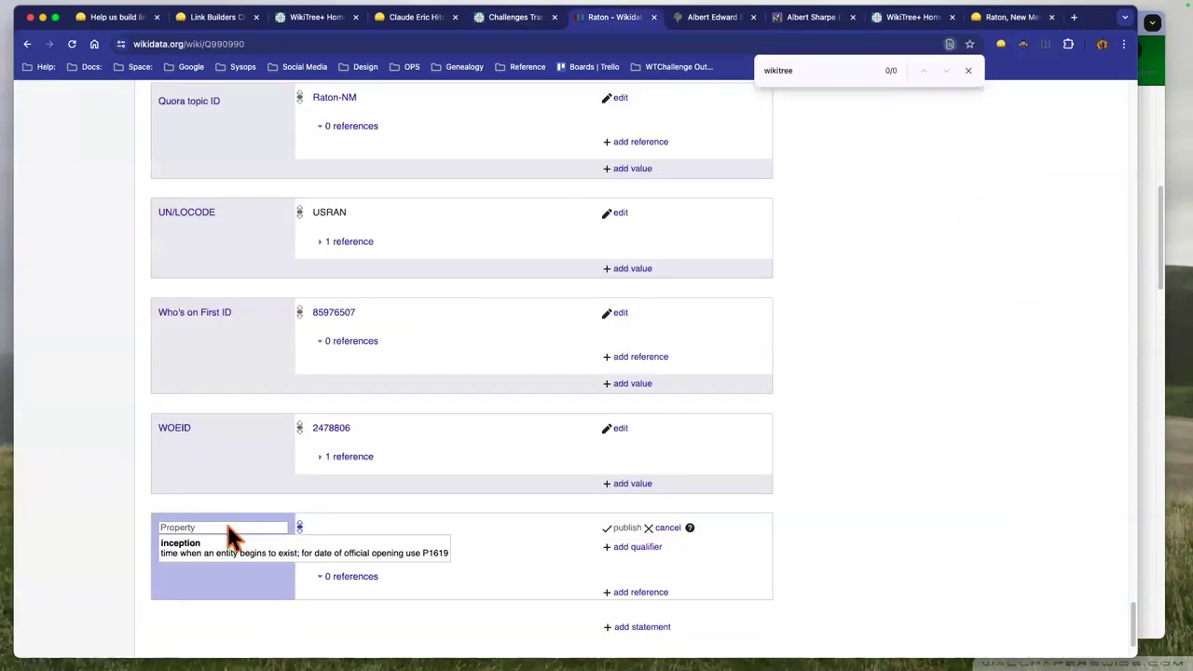
text(wikit)
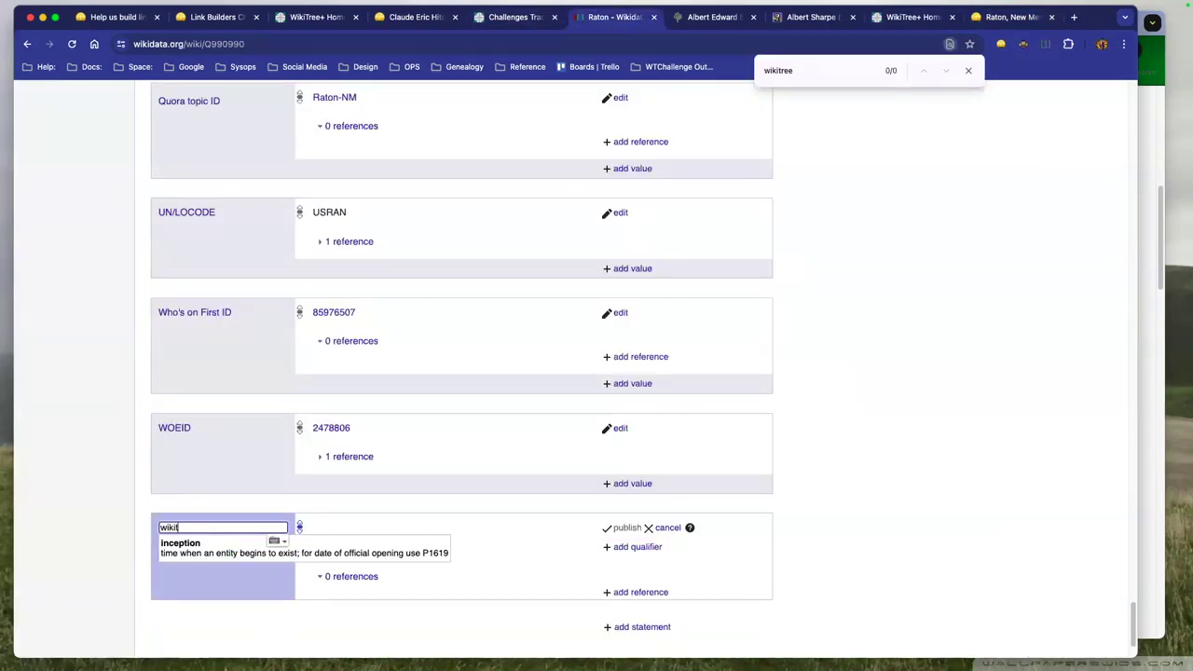
text(ree)
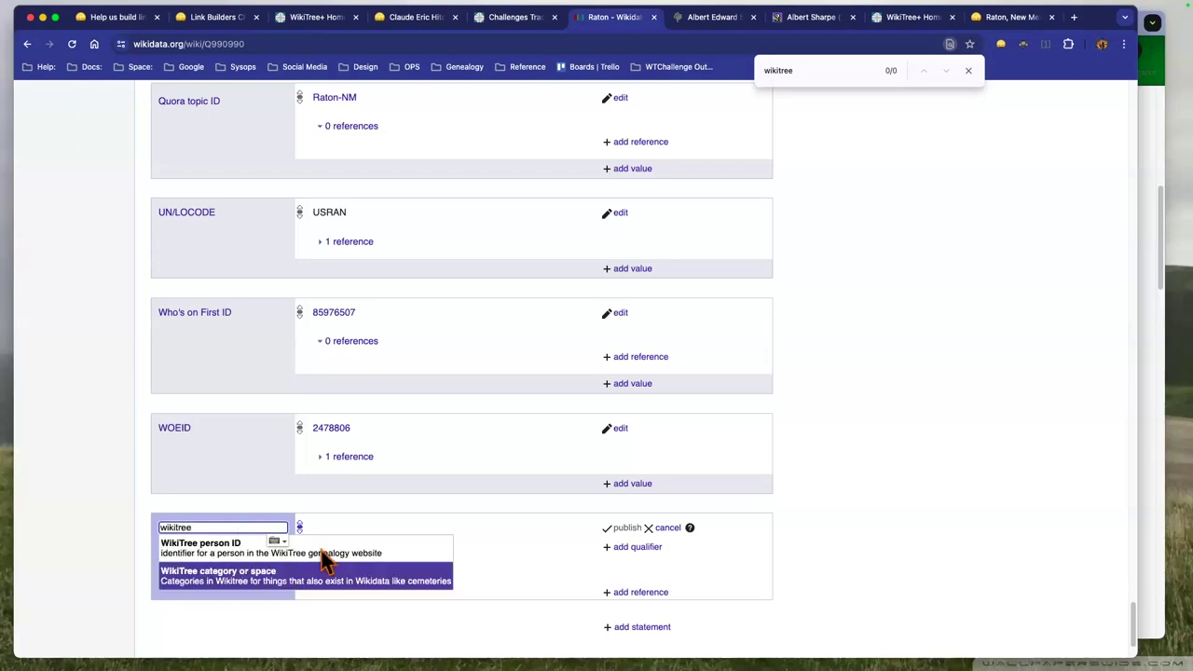
key(Return)
key(super+v)
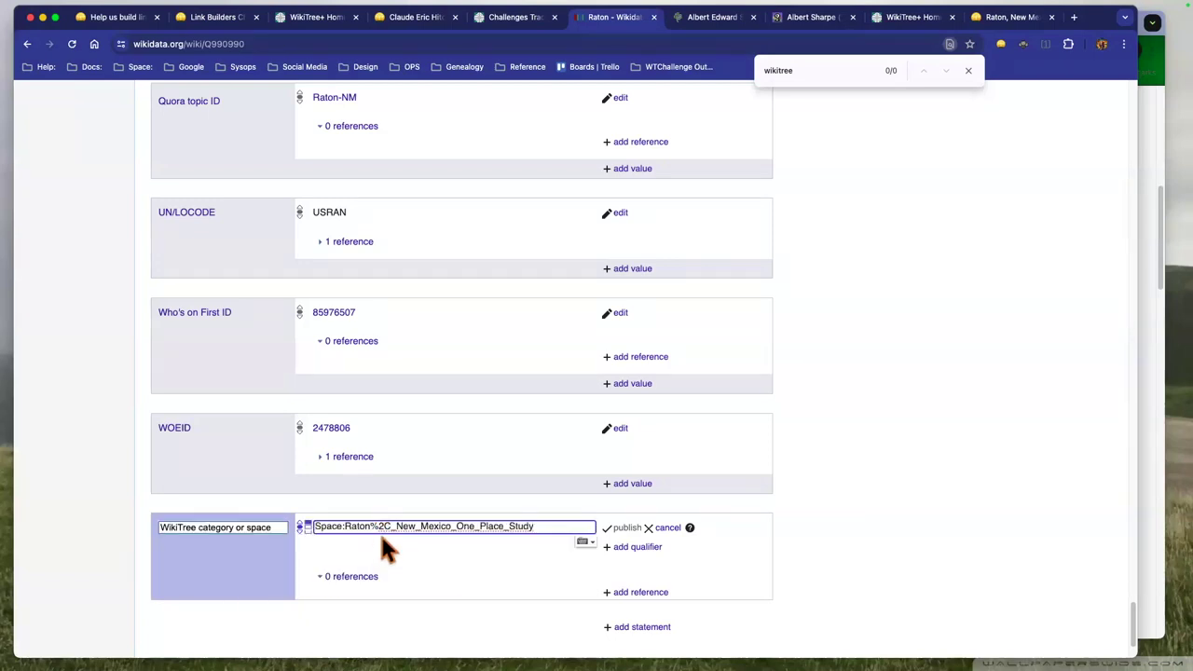
Replace %2C with a comma so the value reads Space:Raton,_New_Mexico_One_Place_Study, and publish the statement.
drag(390, 526, 372, 525)
text(,)
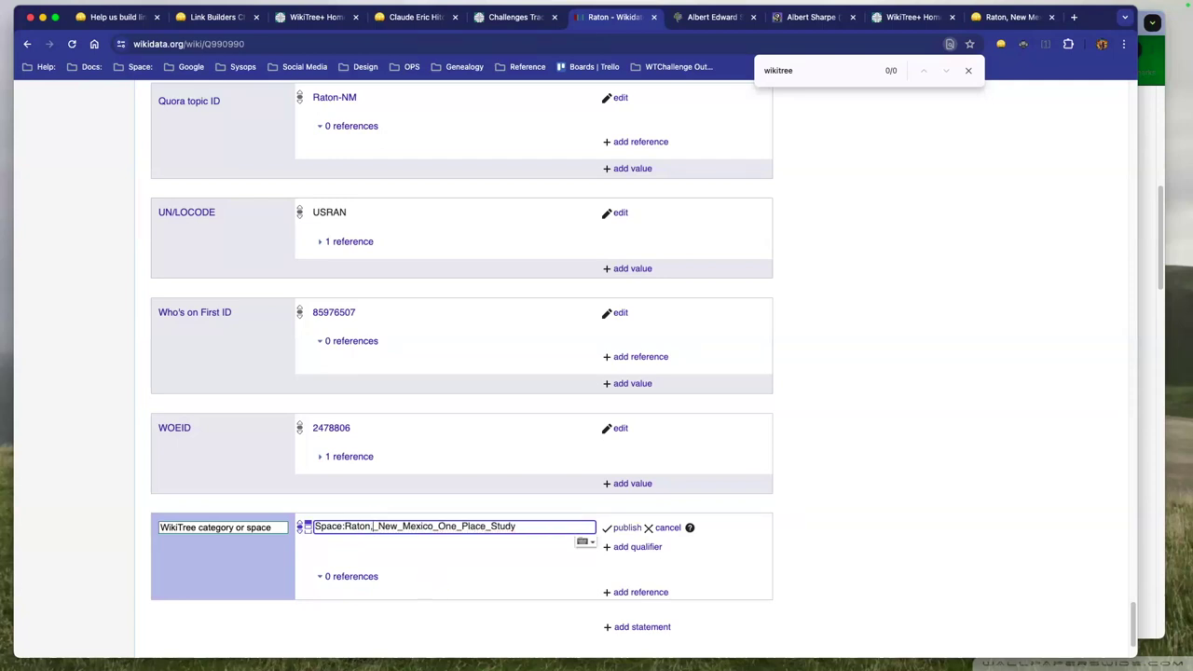
click(456, 558)
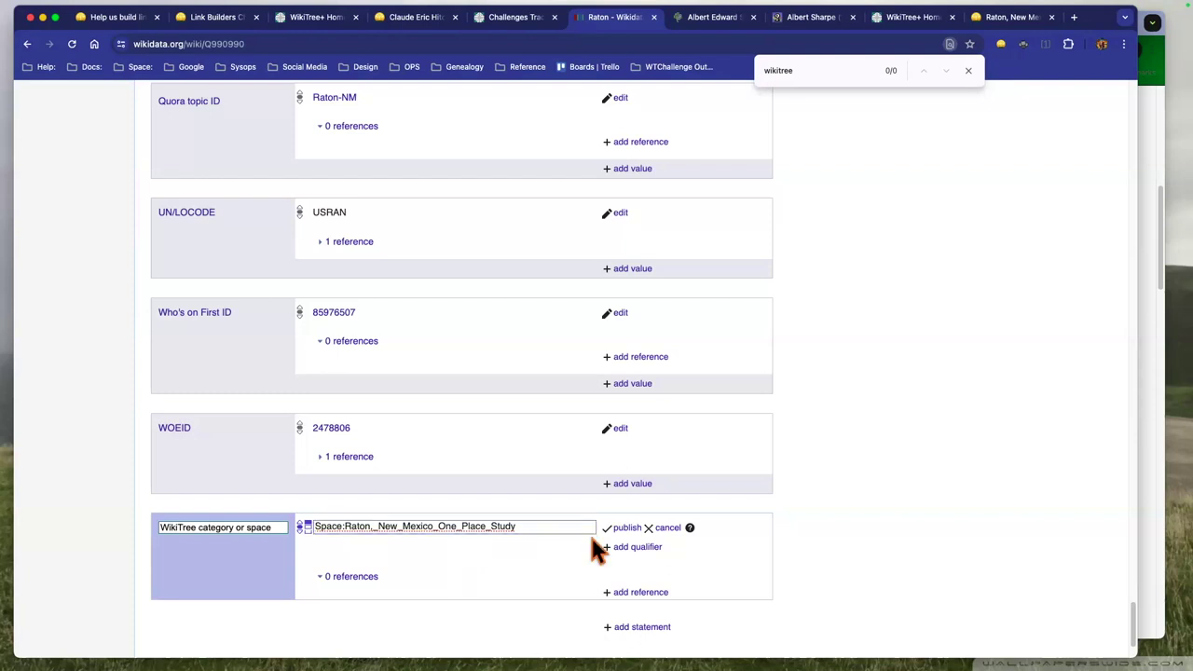
click(619, 530)
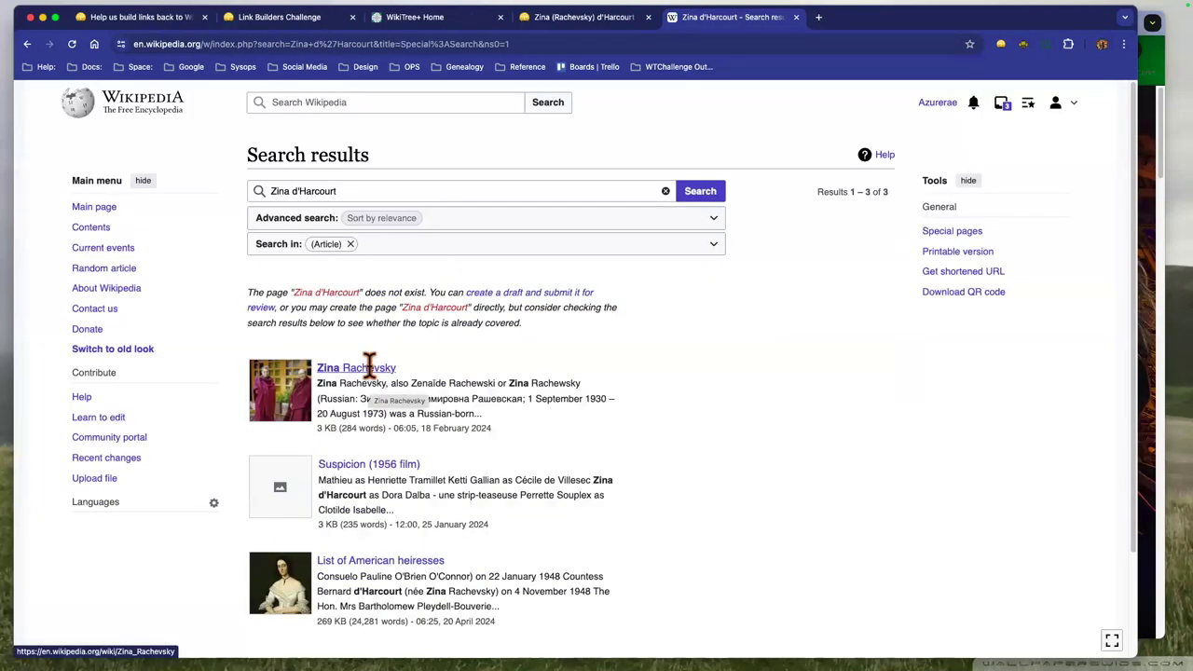
Open Zina Rachevsky's Wikipedia article and its Wikidata item, and copy the ID from her WikiTree profile.
click(370, 367)
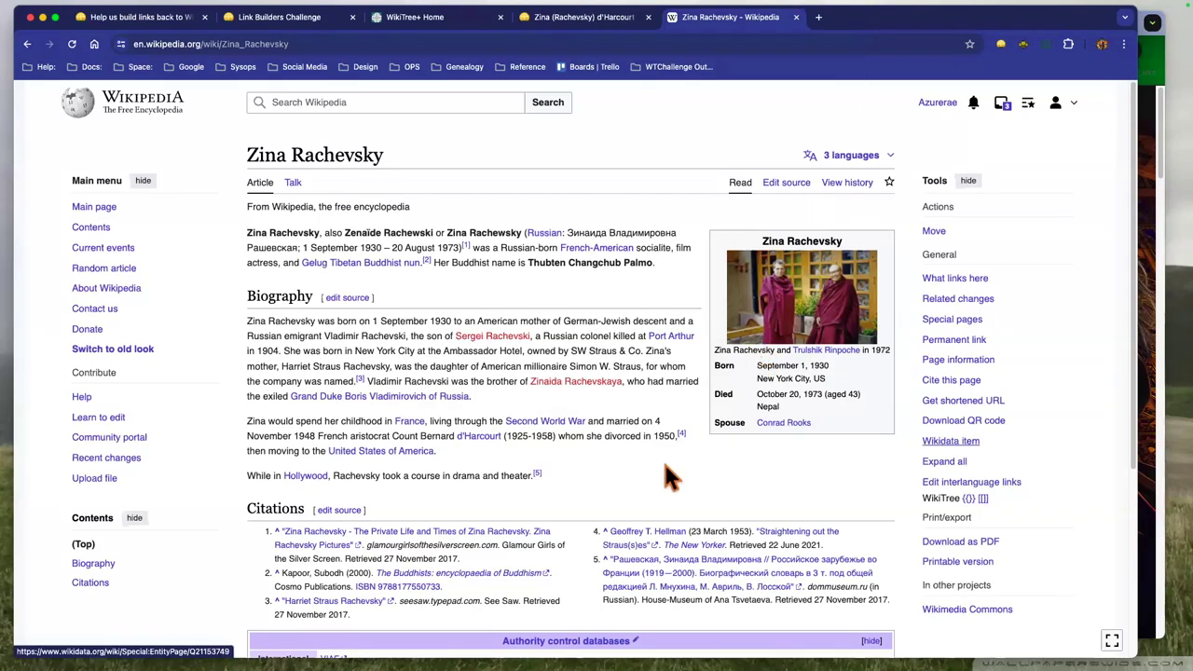
key(ctrl+shift+Tab)
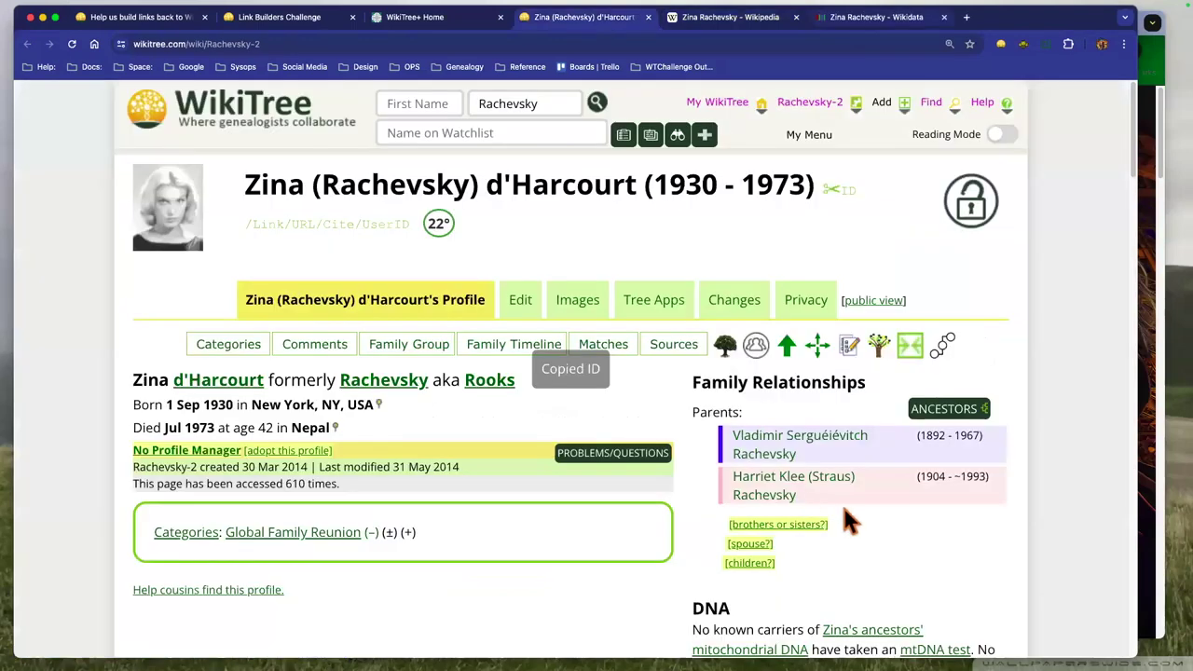
key(ctrl+Tab)
key(ctrl+Tab)
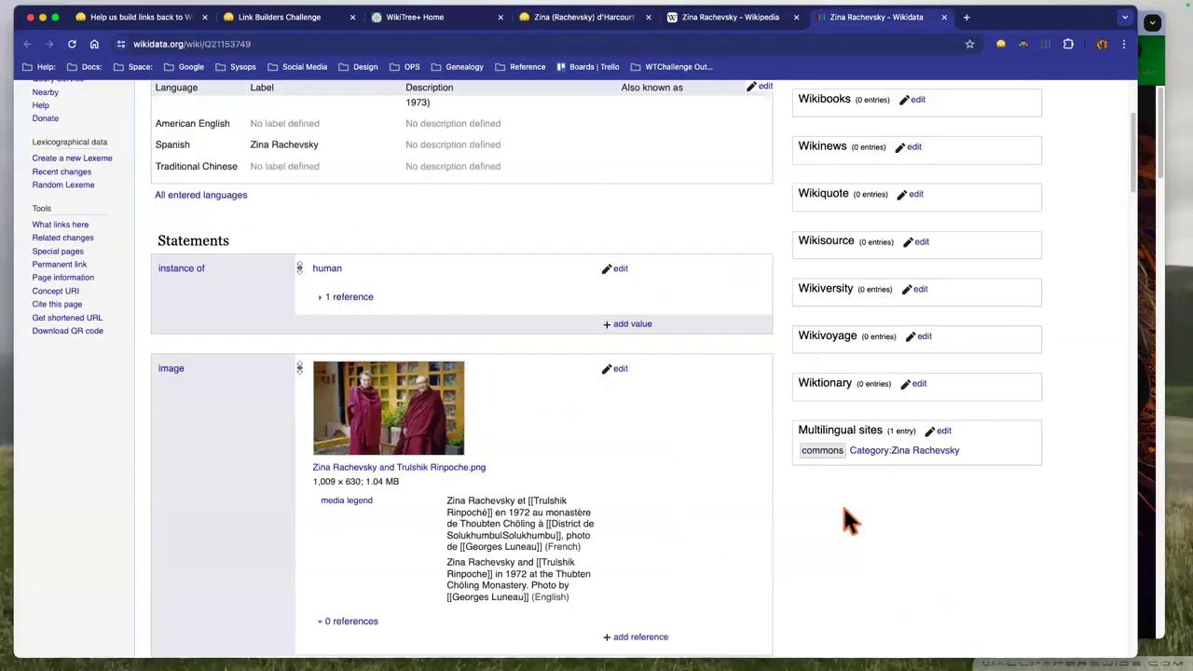
Add a WikiTree person ID statement with the value Rachevsky-2 at the end of the Zina Rachevsky item and publish it.
scroll(639, 532, down, 15)
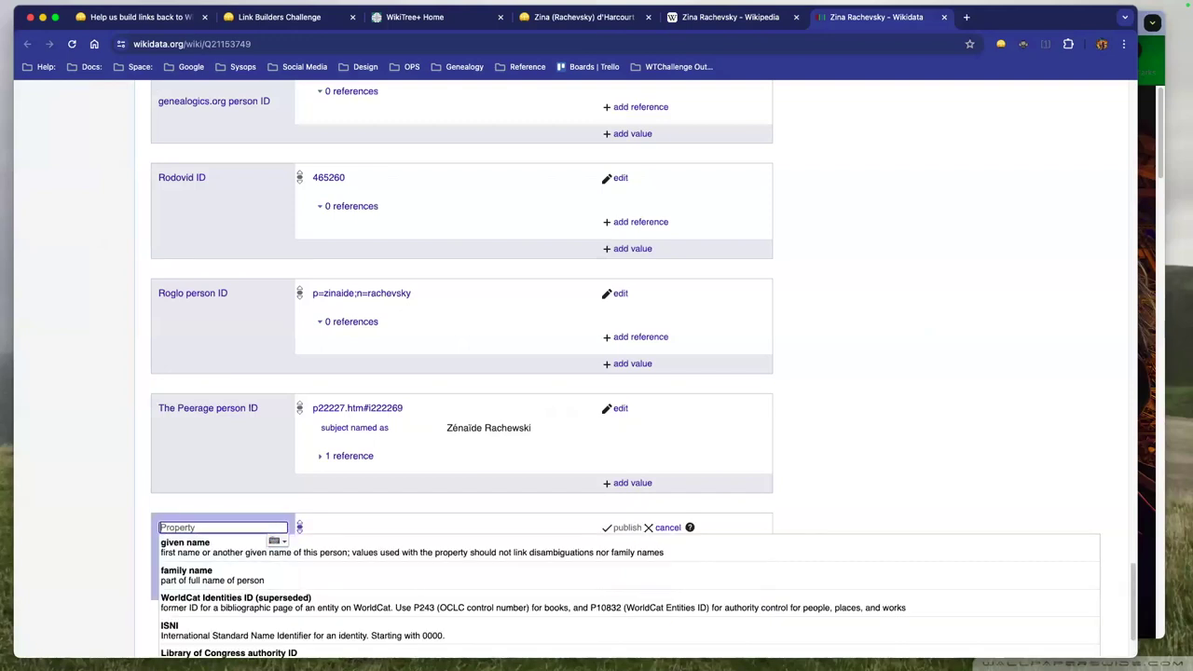
text(wik)
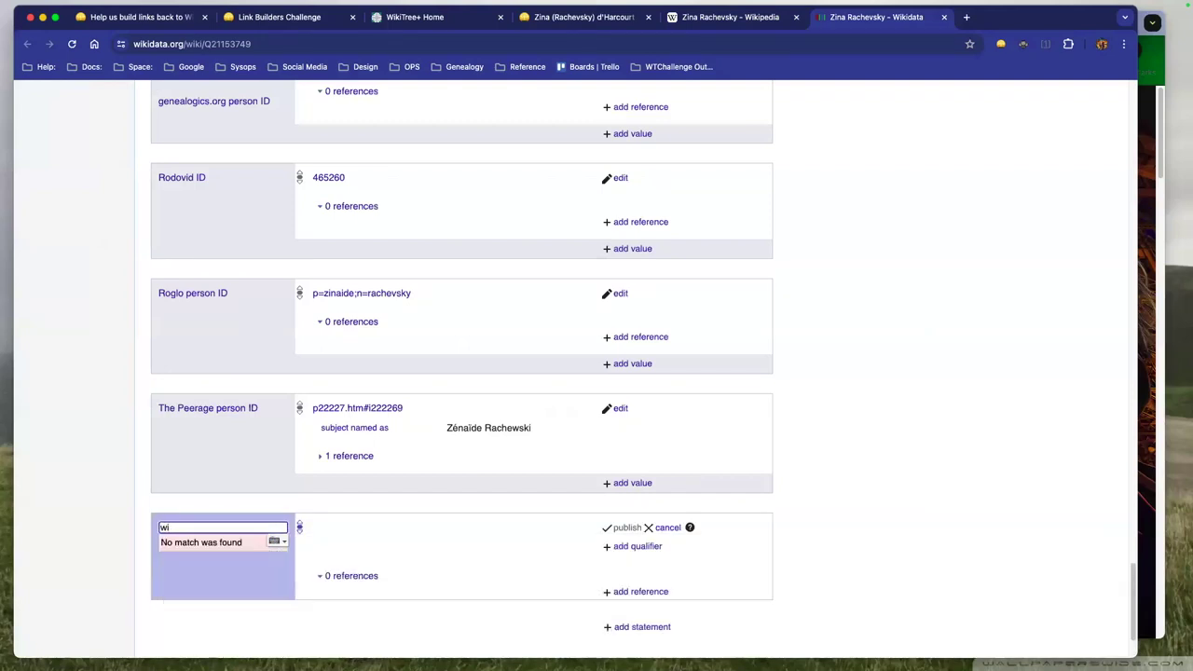
text(kitree)
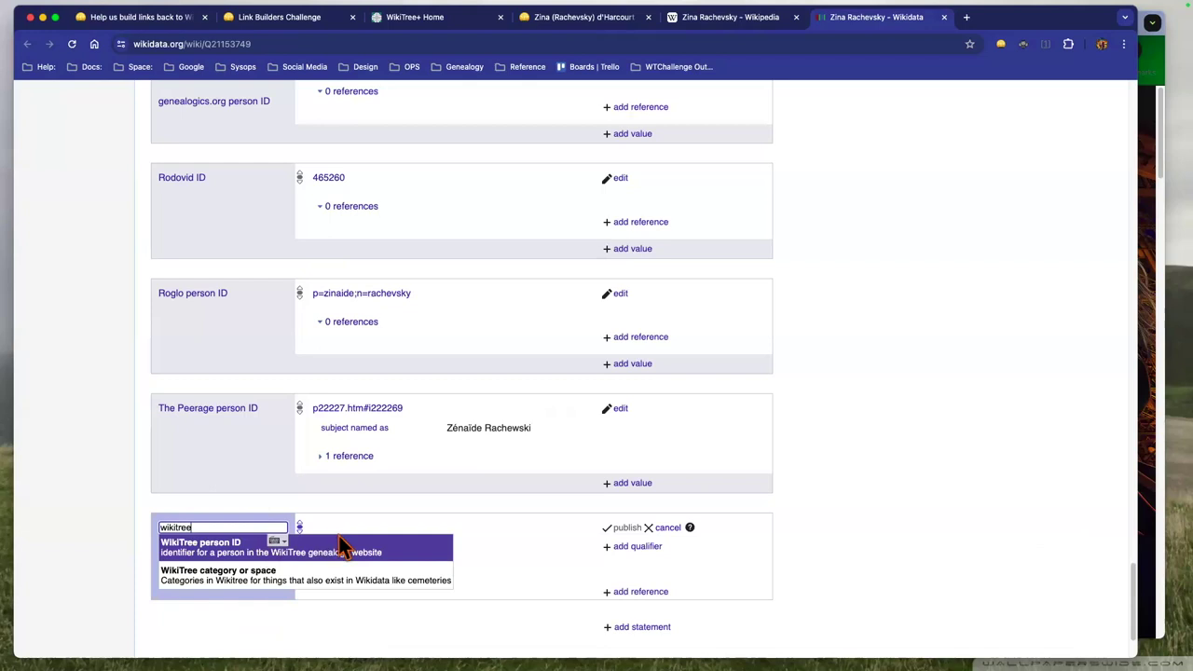
click(385, 544)
key(super+v)
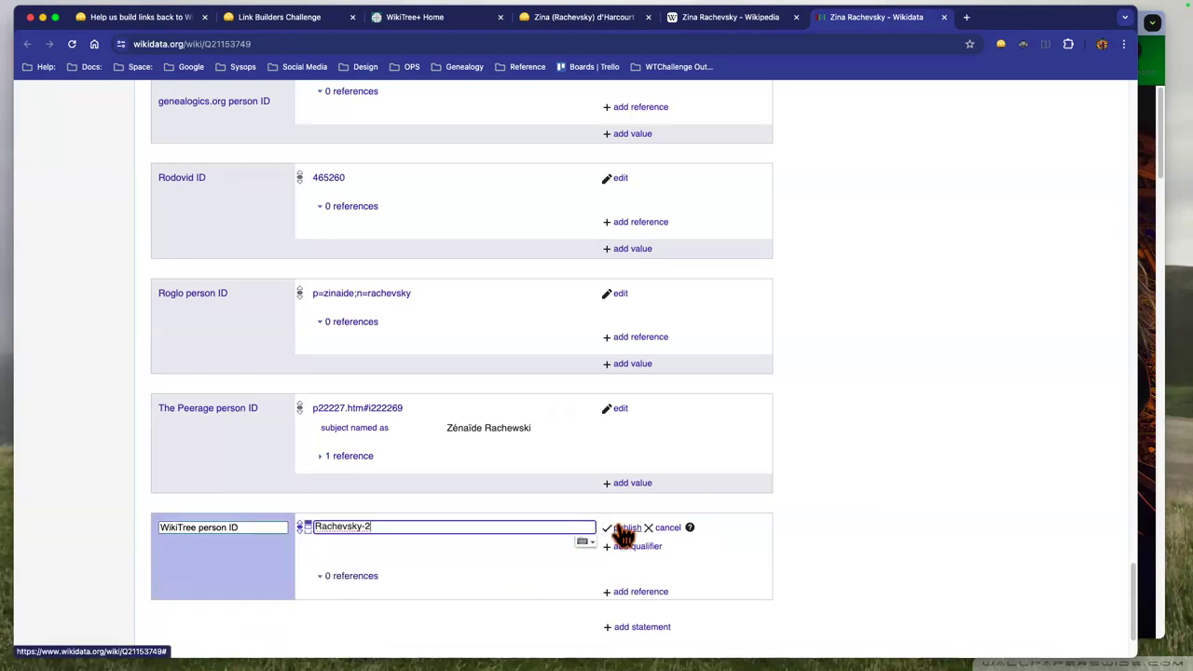
click(624, 528)
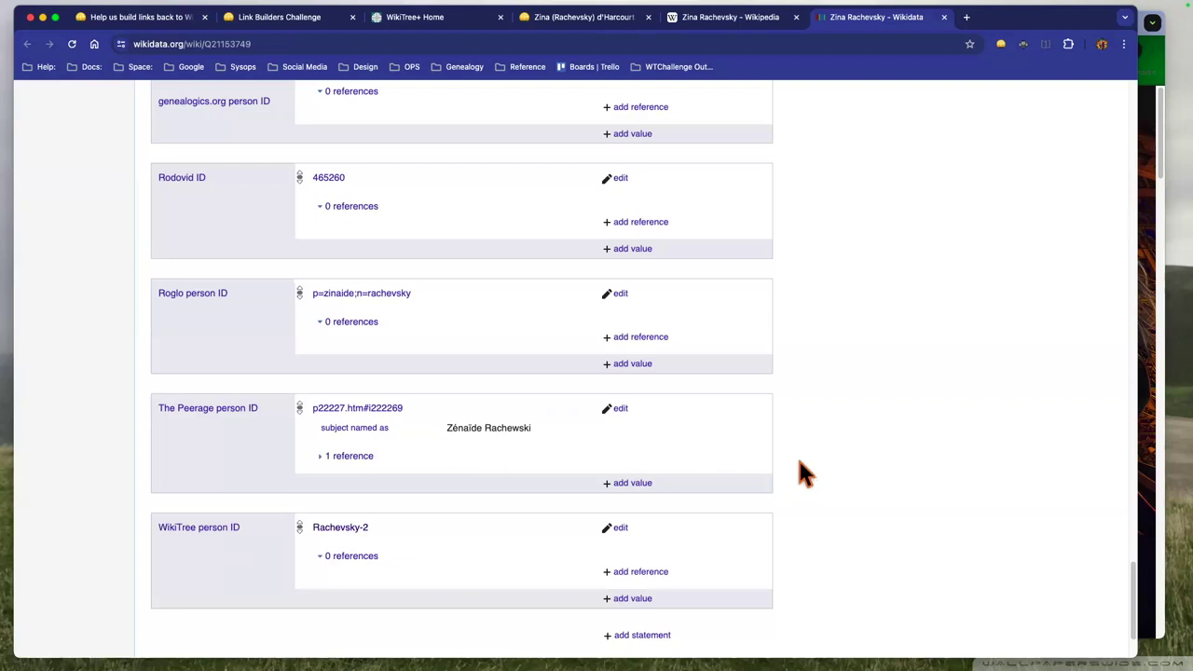
Open the account's Wikidata contributions list and look through the recently created and changed claims.
scroll(800, 463, up, 15)
scroll(800, 464, up, 5)
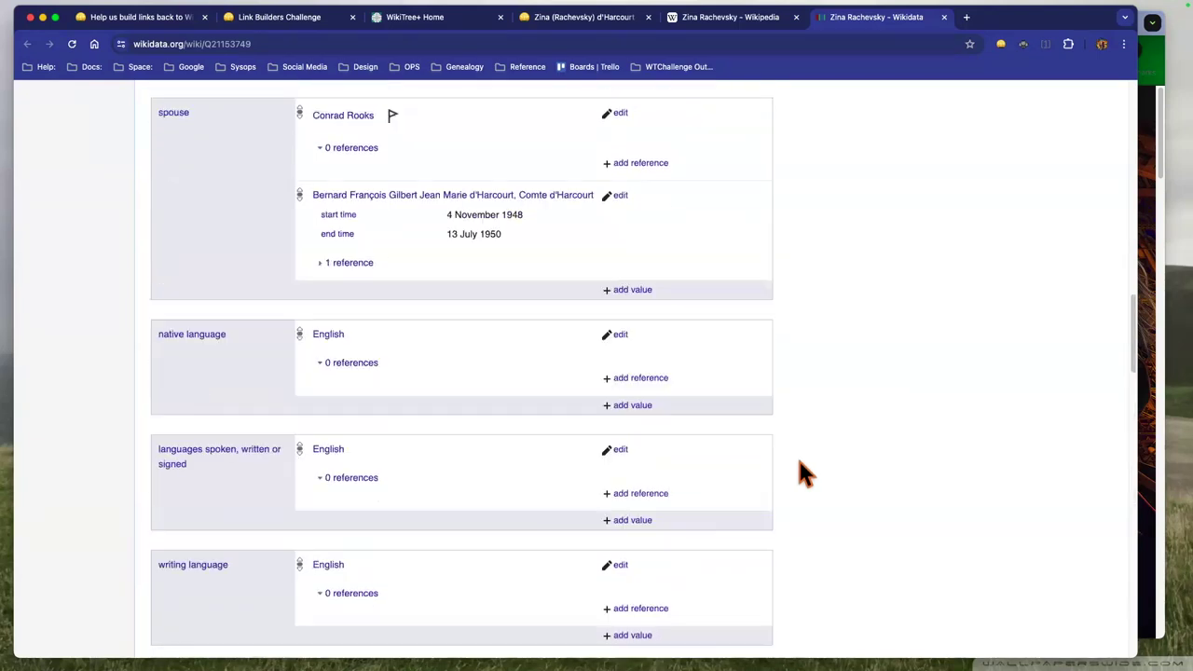
scroll(799, 464, up, 5)
scroll(799, 464, down, 1)
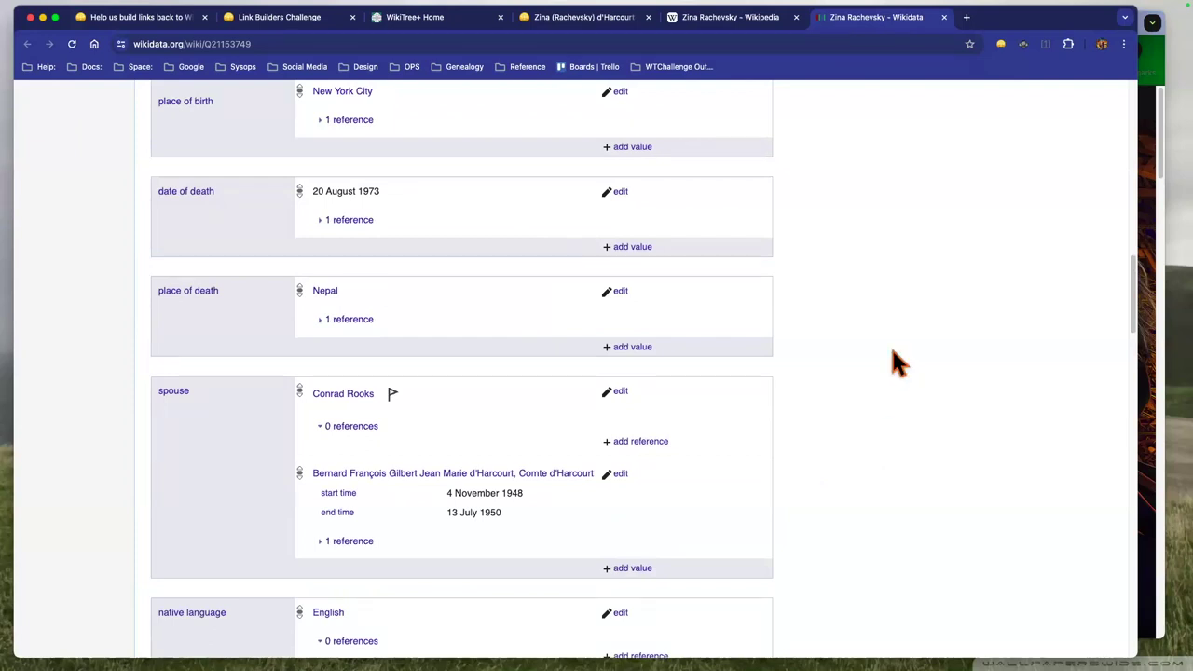
scroll(714, 112, up, 10)
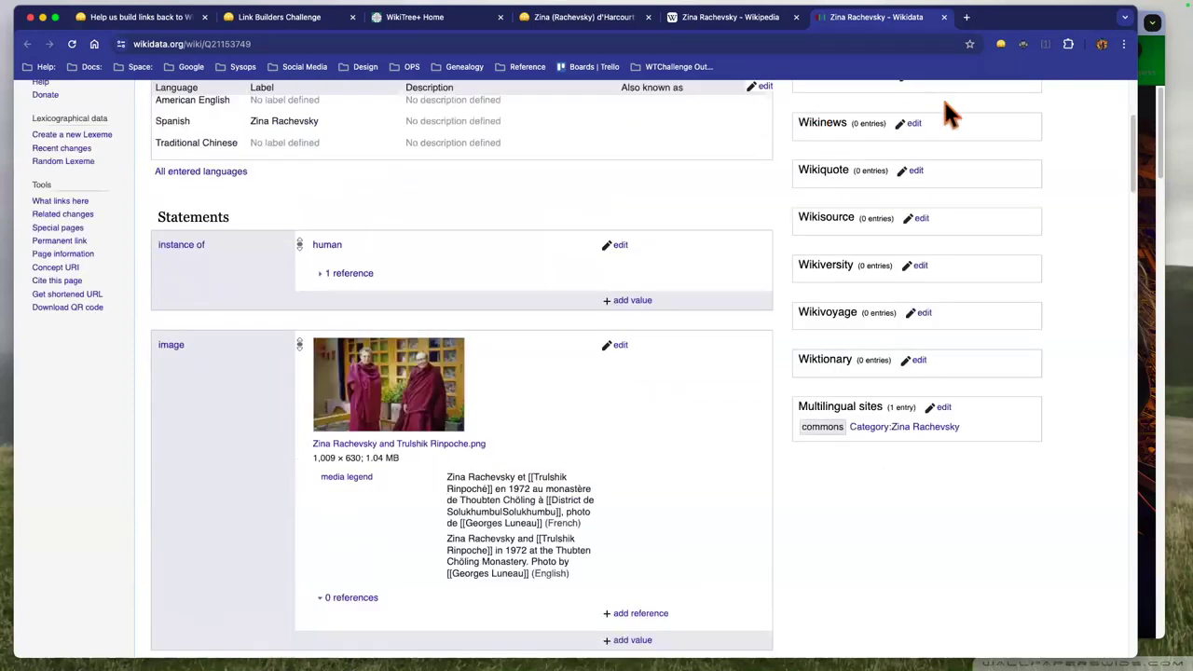
click(1056, 104)
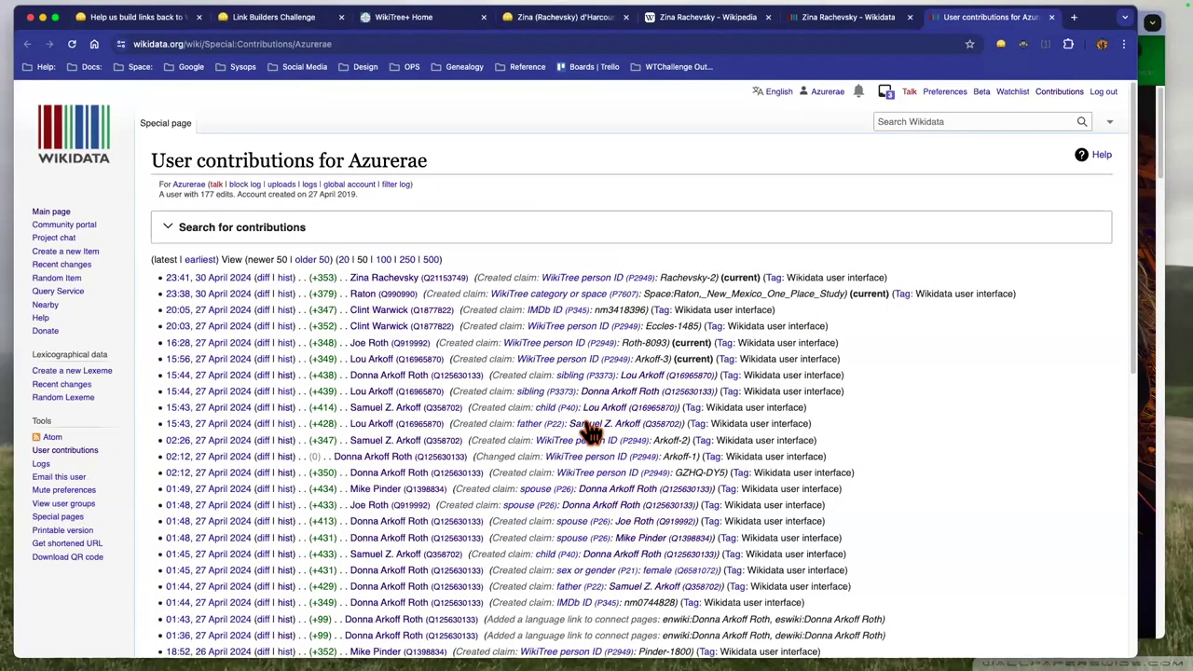
scroll(578, 433, down, 3)
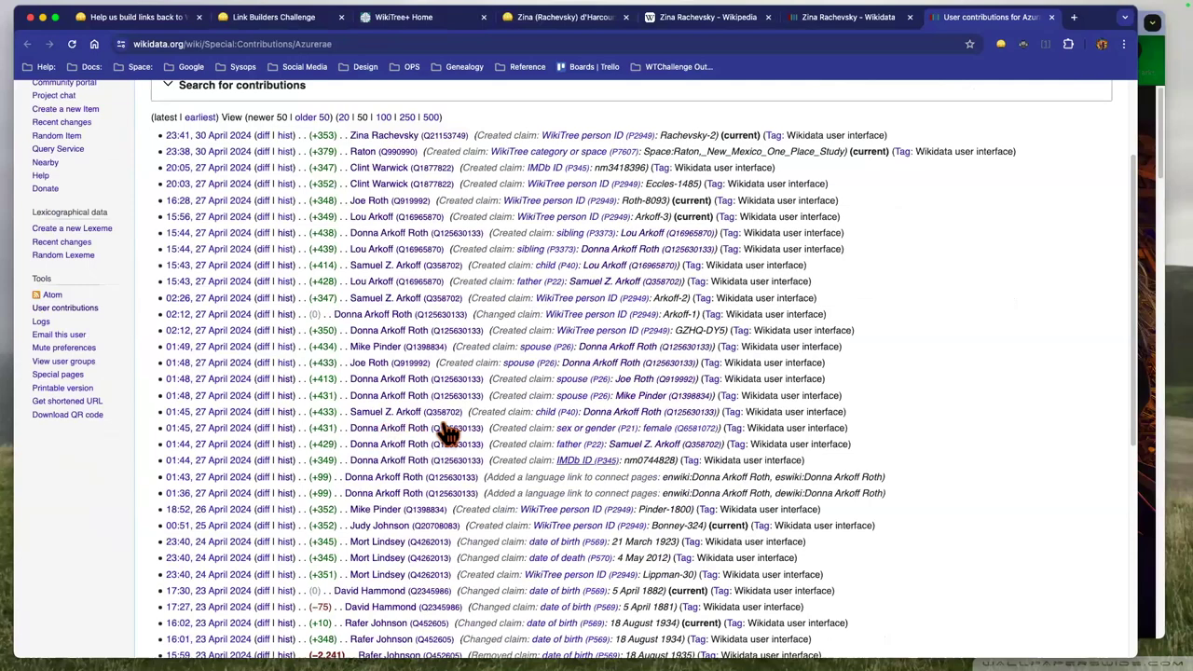
scroll(709, 427, down, 3)
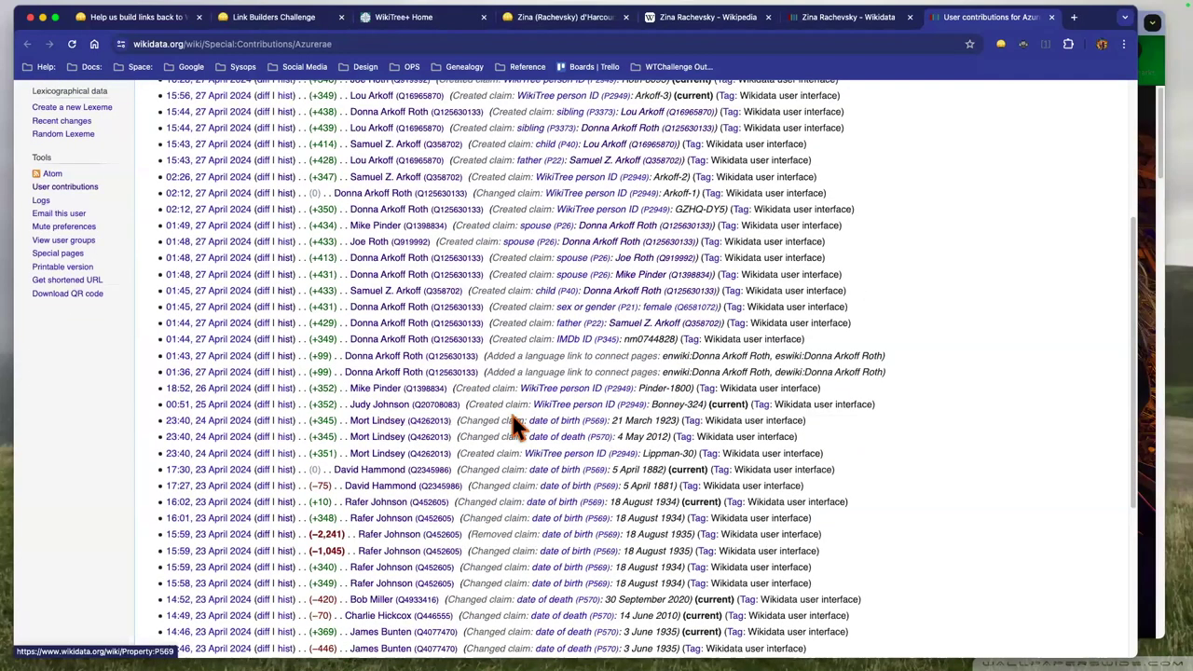
Open the Mort Lindsey item from the contributions list and expand the references under the date of birth.
click(593, 446)
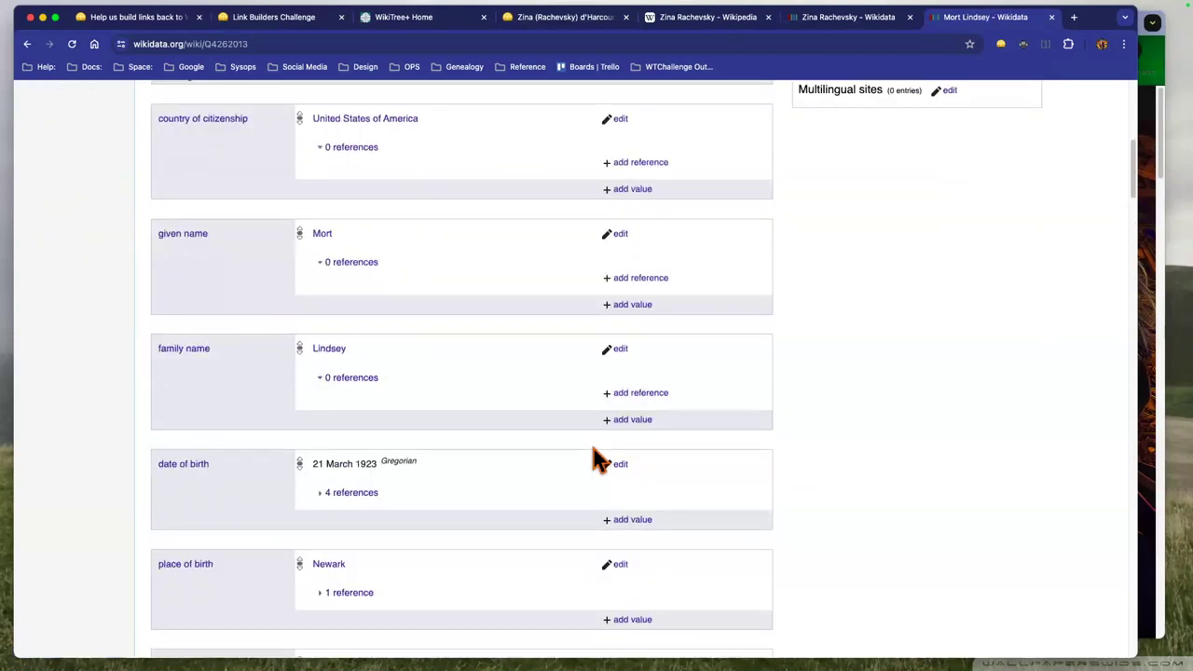
scroll(650, 326, down, 2)
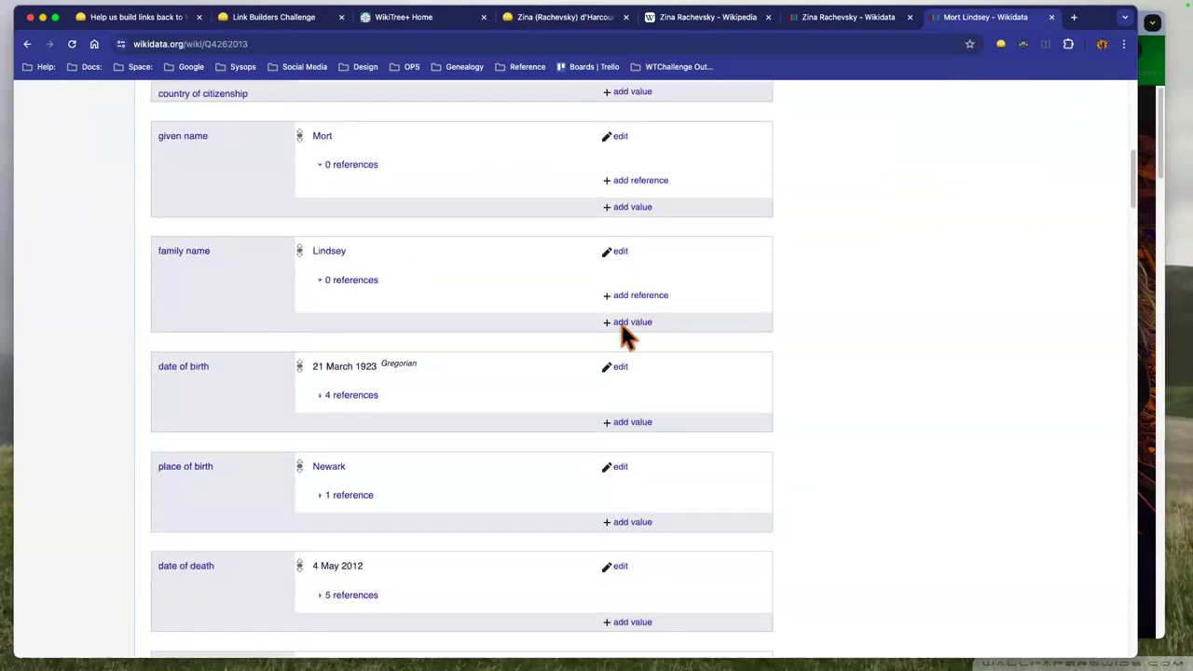
scroll(382, 335, down, 2)
click(364, 325)
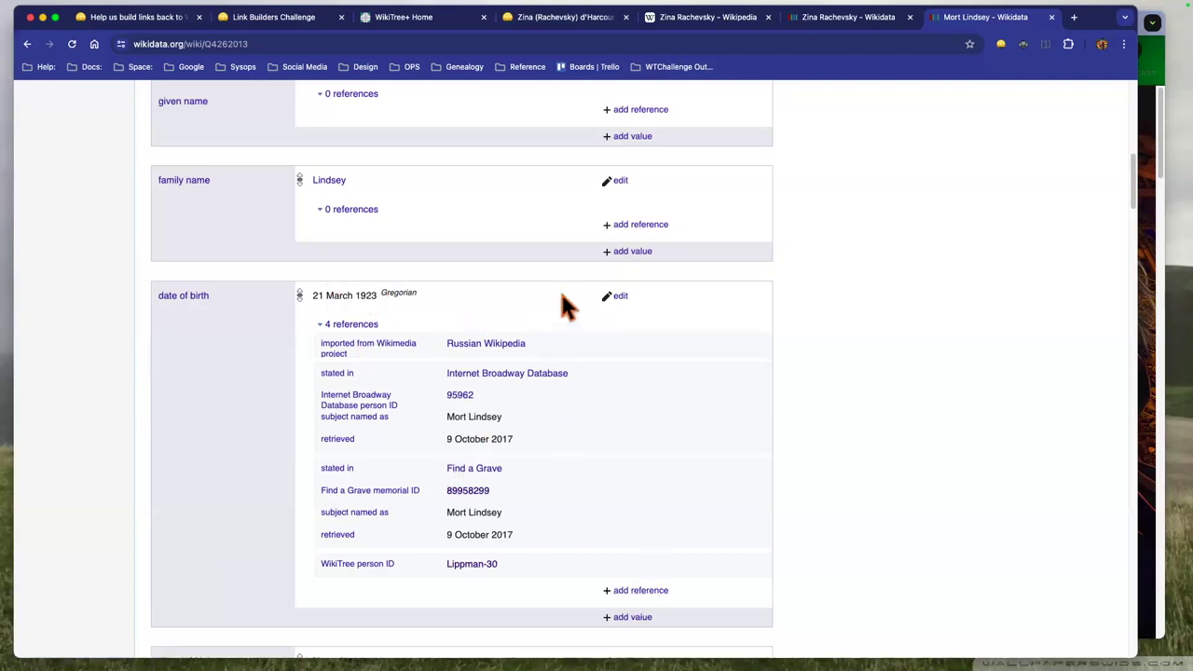
Start a new reference with the WikiTree person ID property under Mort Lindsey's date of birth, remove it and cancel the edit.
click(624, 590)
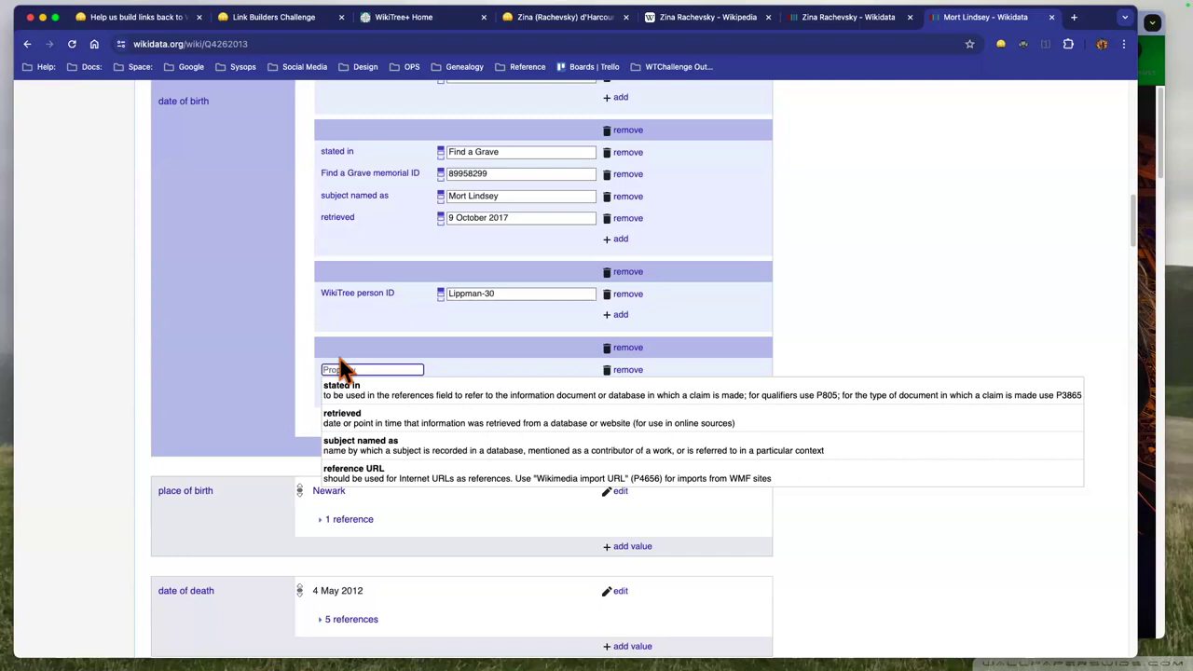
text(wikitree)
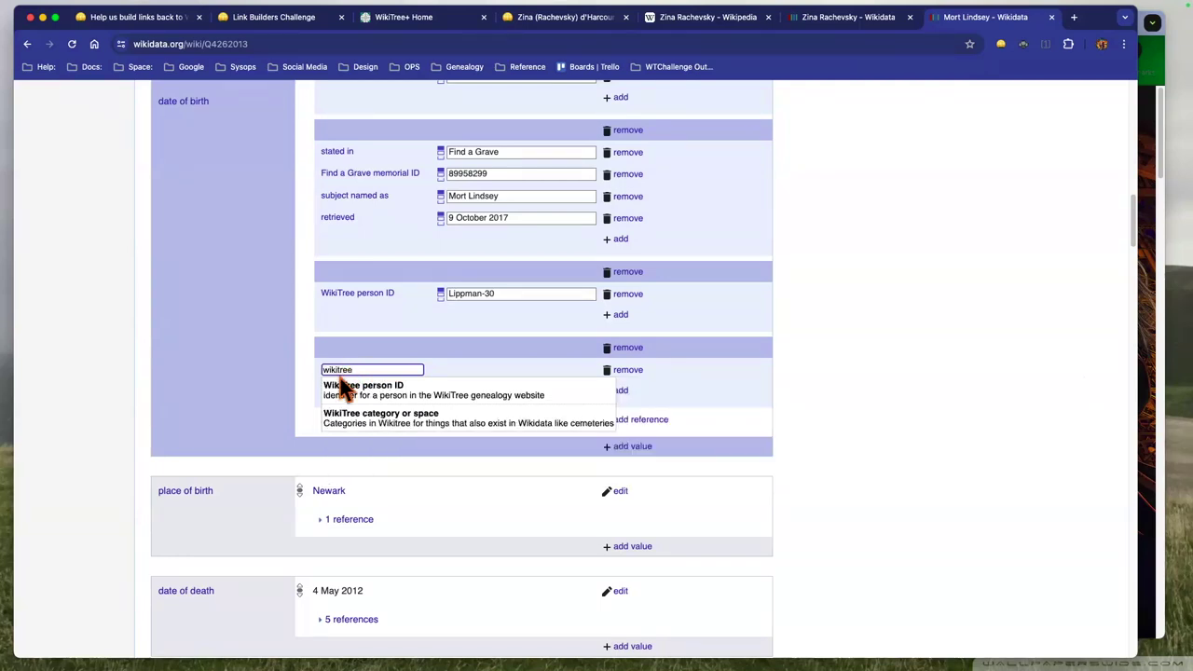
click(339, 399)
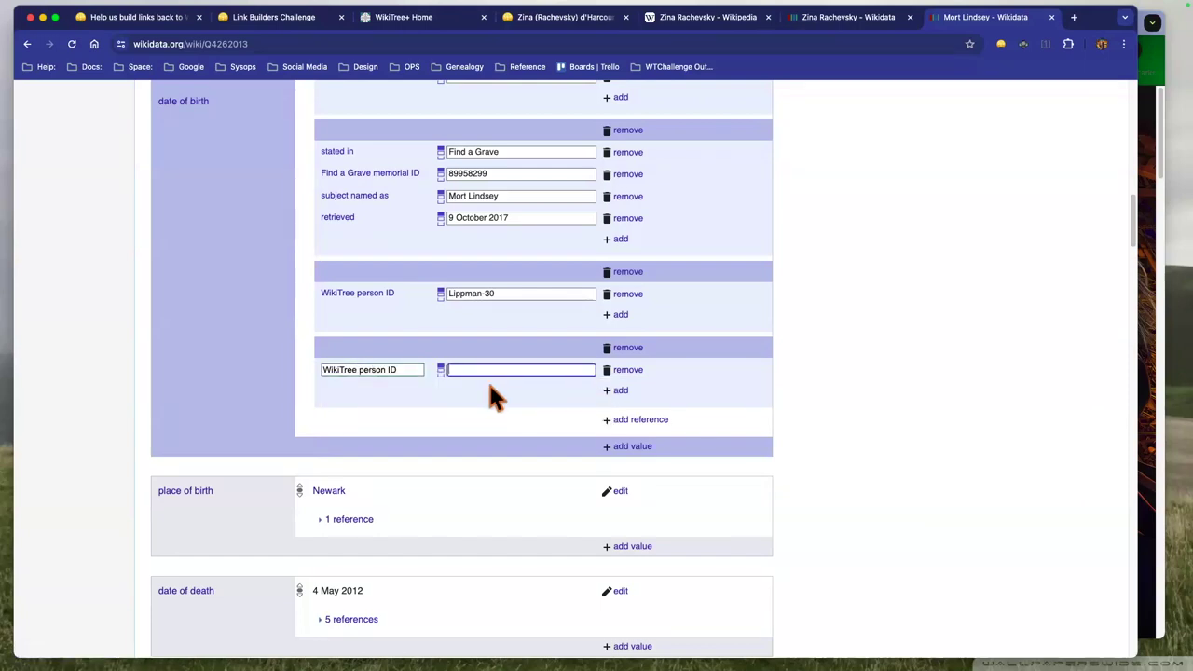
click(494, 408)
click(630, 370)
scroll(801, 438, up, 4)
click(708, 430)
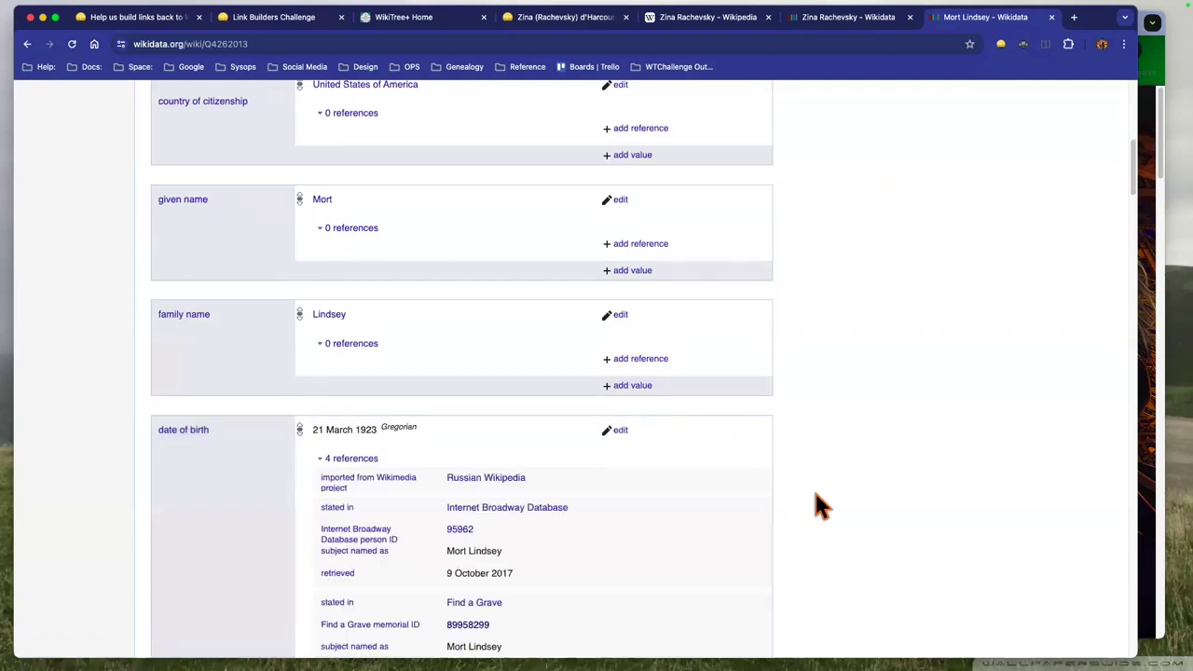
Expand the date of death references and review the WikiTree person ID references for both birth and death.
scroll(815, 493, down, 3)
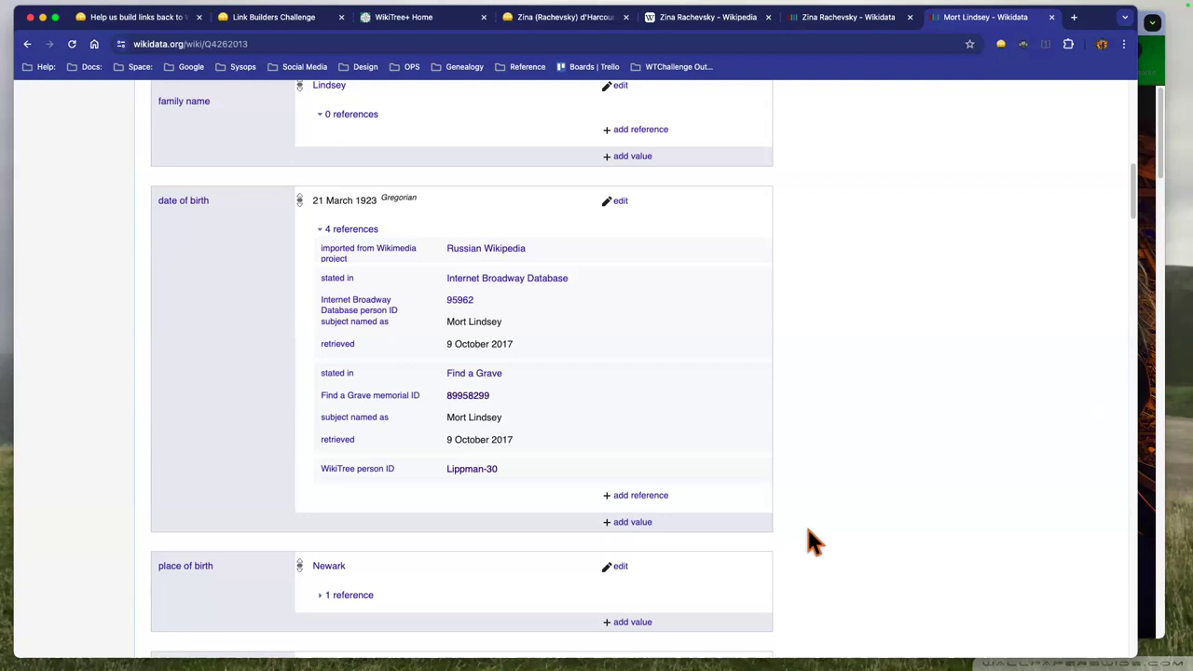
scroll(809, 534, down, 3)
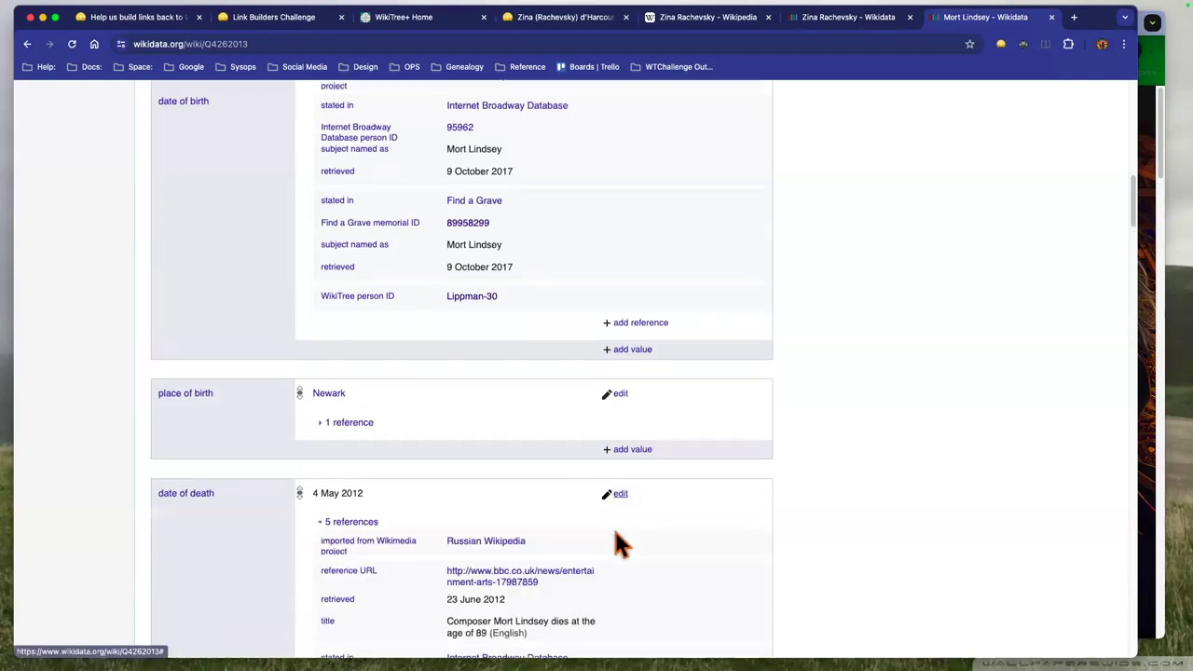
scroll(615, 546, down, 5)
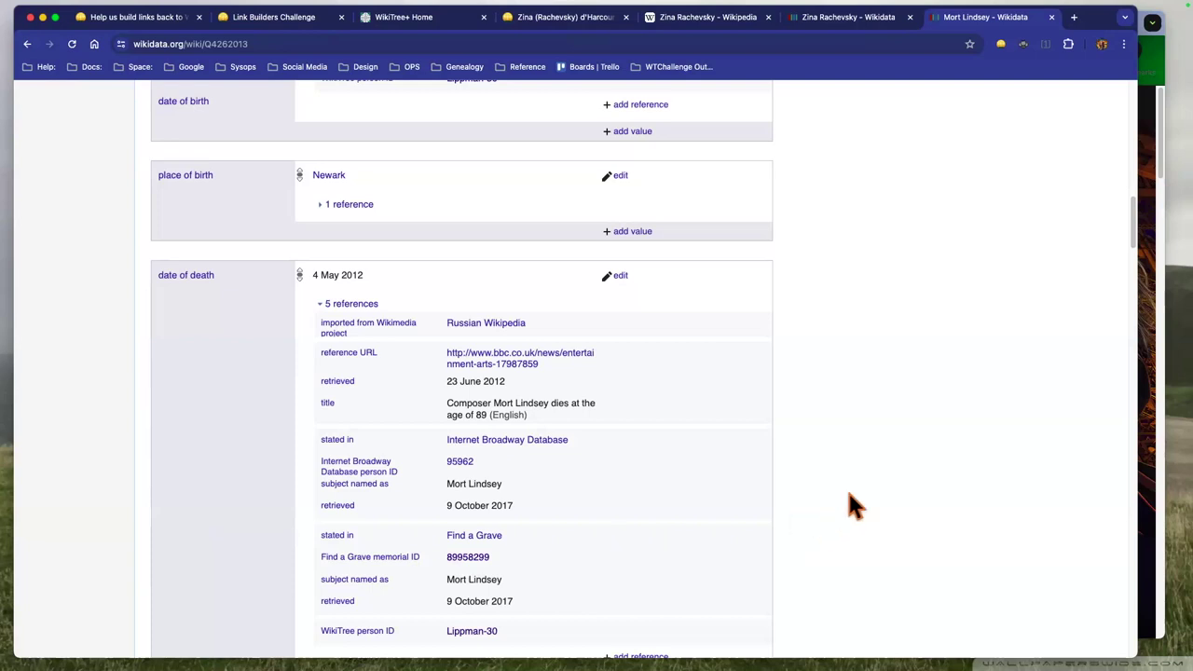
scroll(848, 494, up, 5)
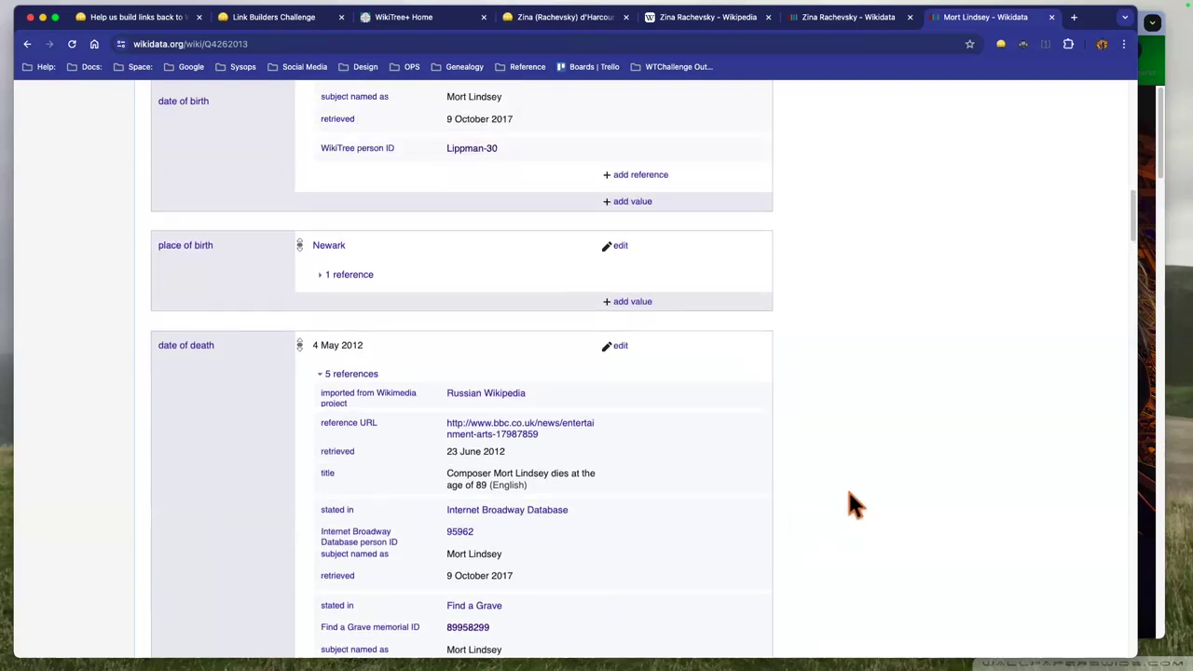
scroll(850, 499, up, 4)
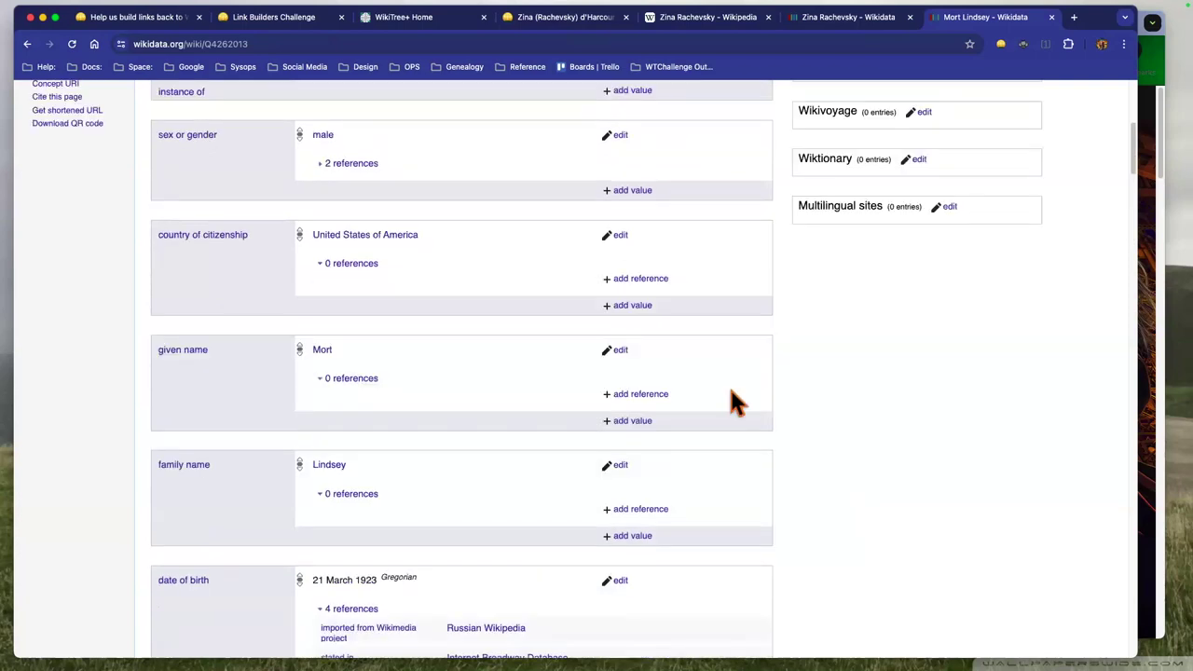
scroll(550, 223, up, 5)
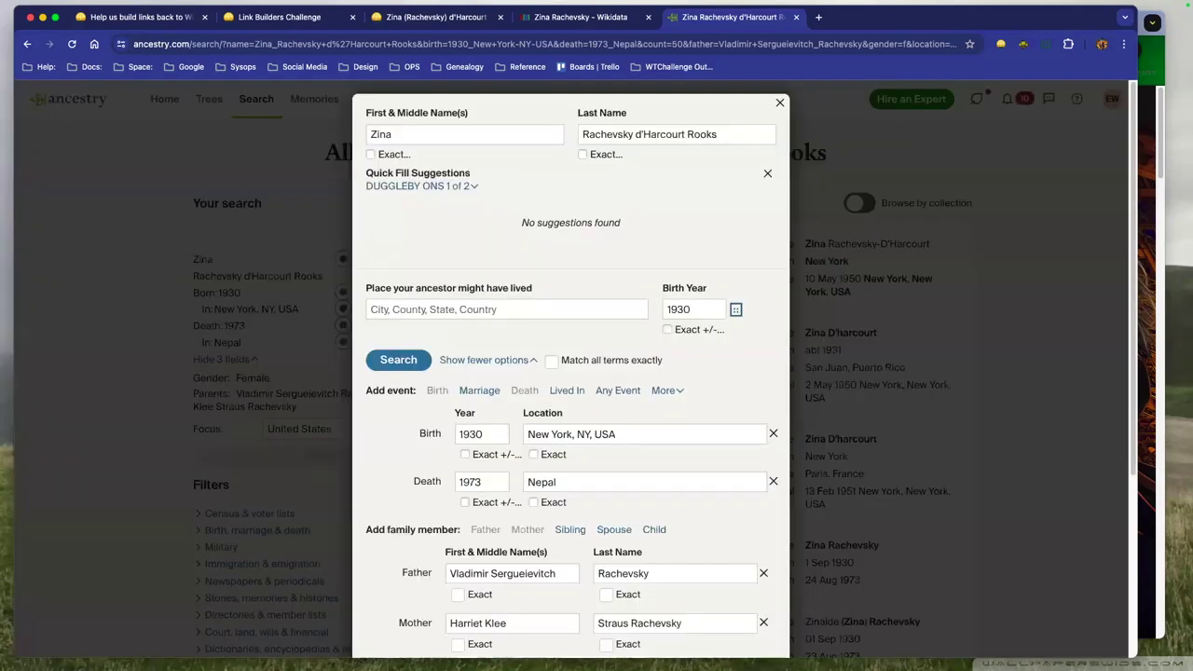
In Ancestry, shorten the searched last name to Rachevsky, rerun the search and expand the Birth, marriage & death filter.
key(alt+BackSpace)
key(alt+BackSpace)
key(Return)
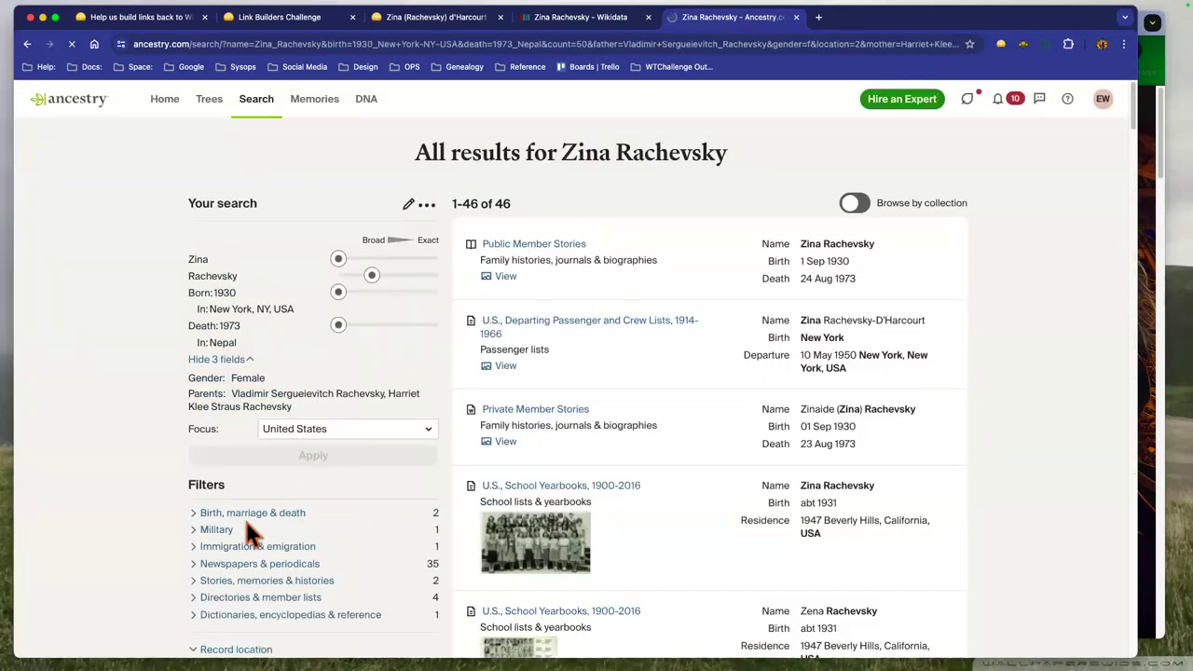
click(199, 515)
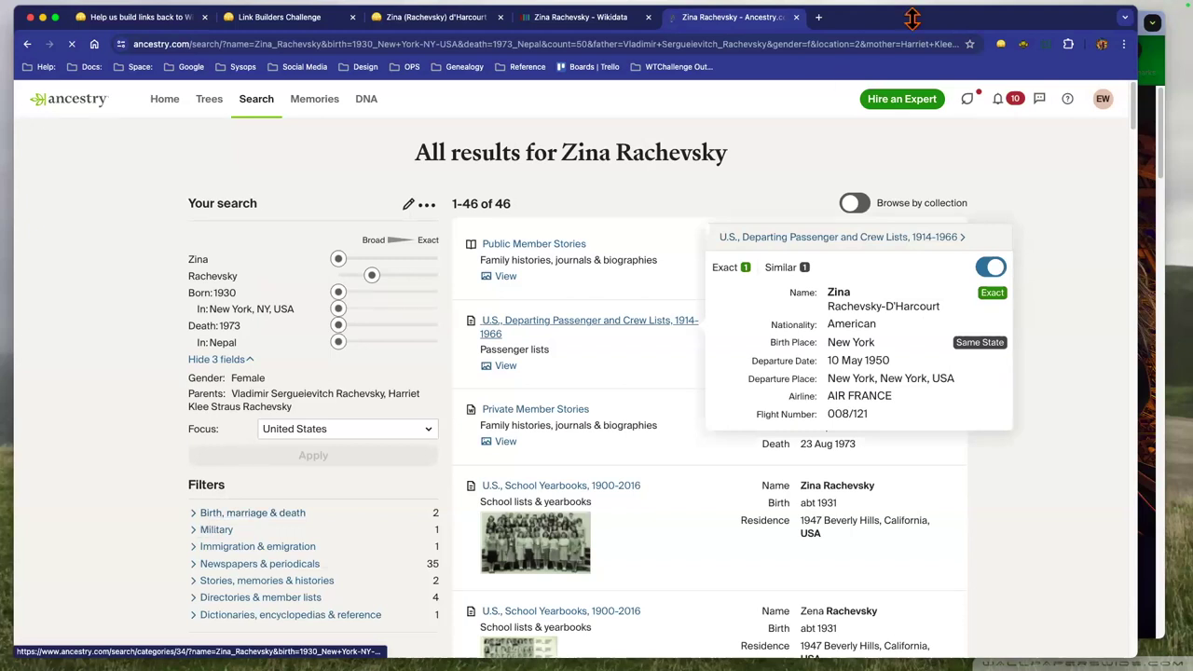
Open the New York City Historical Vital Records browse page in a new tab.
click(819, 20)
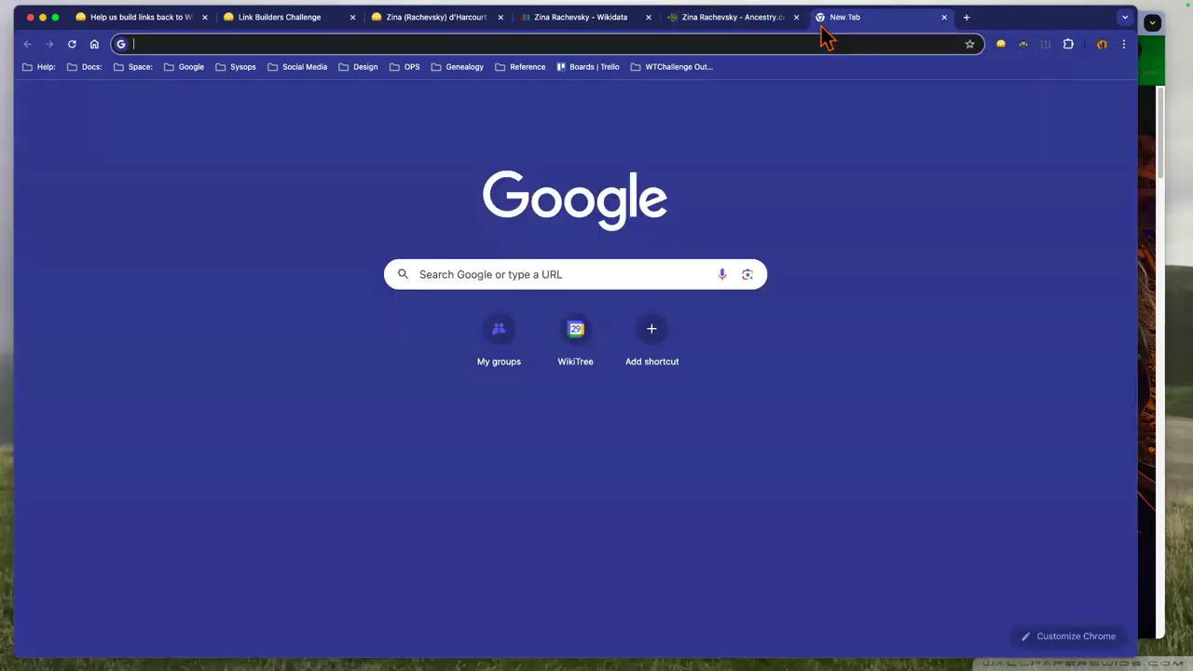
text(nyc)
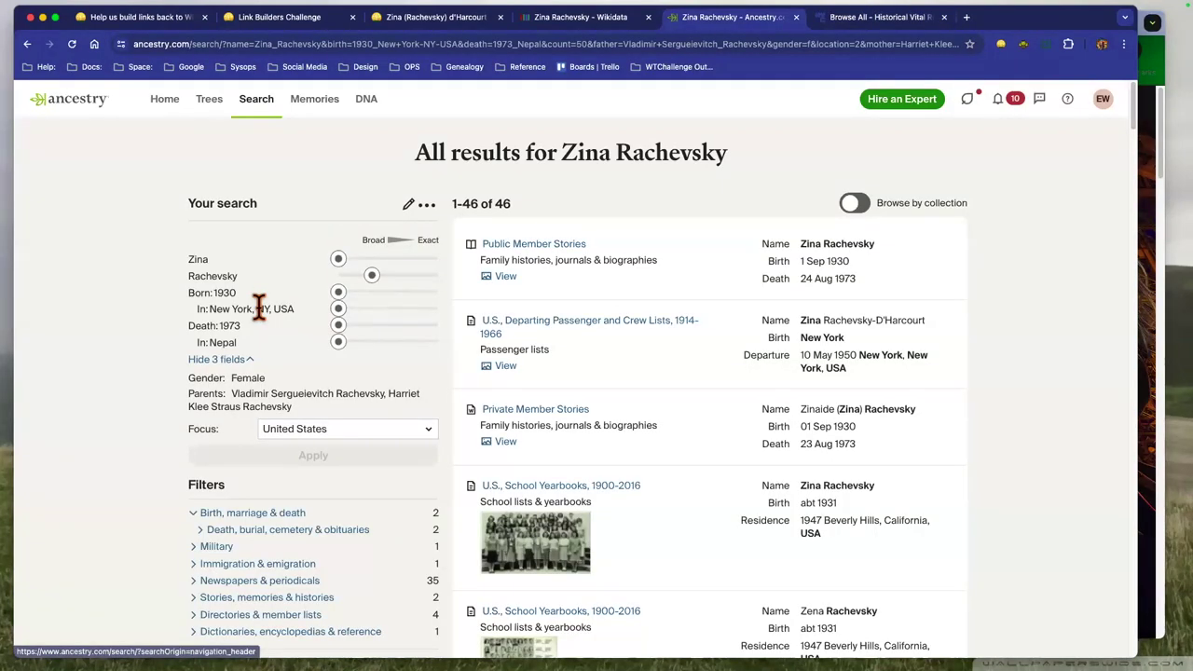
Open Ancestry's Card Catalog, search for titles with "new york" and filter to Birth, Baptism & Christening.
click(262, 102)
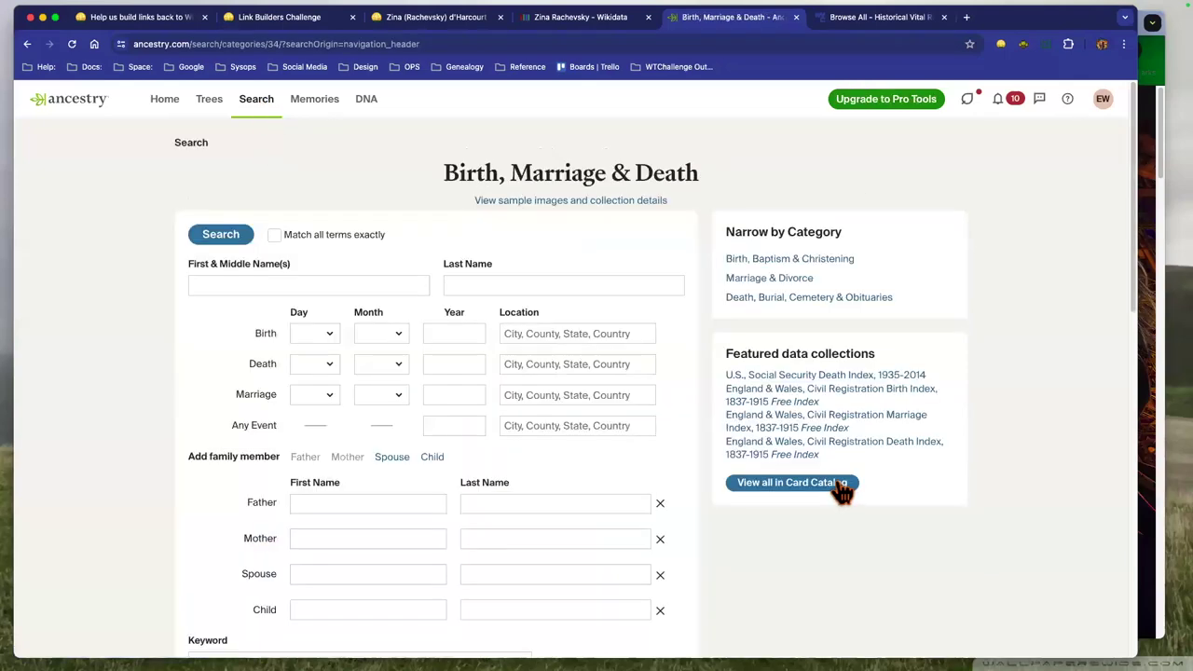
click(838, 482)
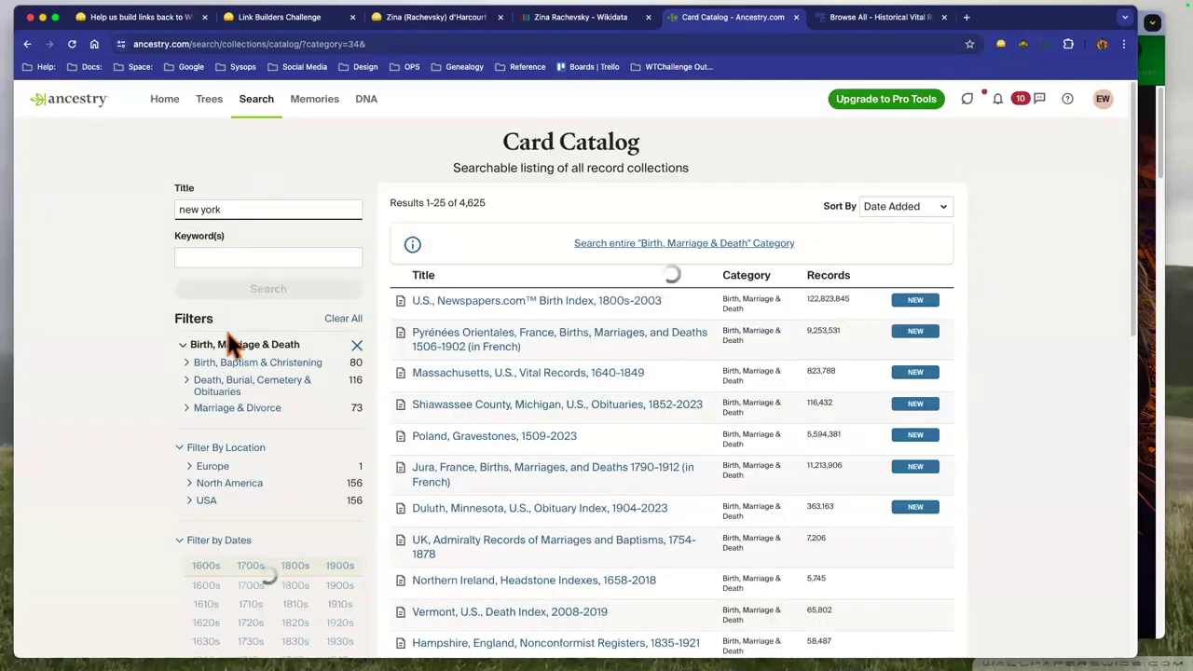
click(189, 365)
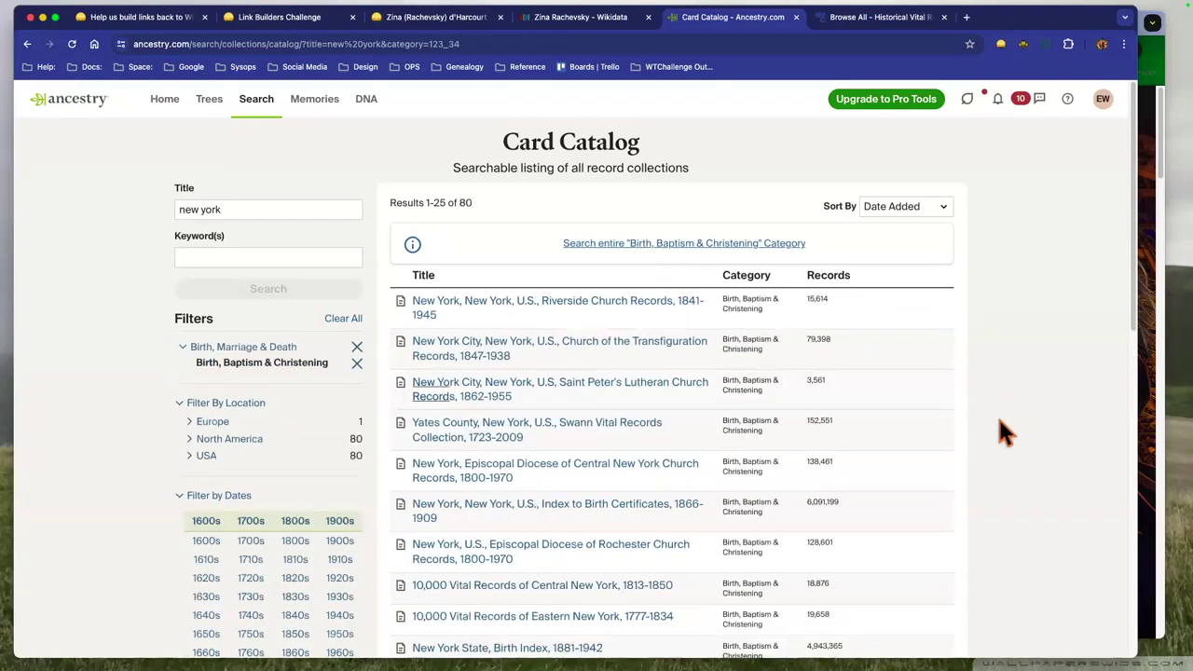
Open the New York State, Birth Index, 1881-1942 collection from the filtered catalog.
scroll(998, 447, down, 2)
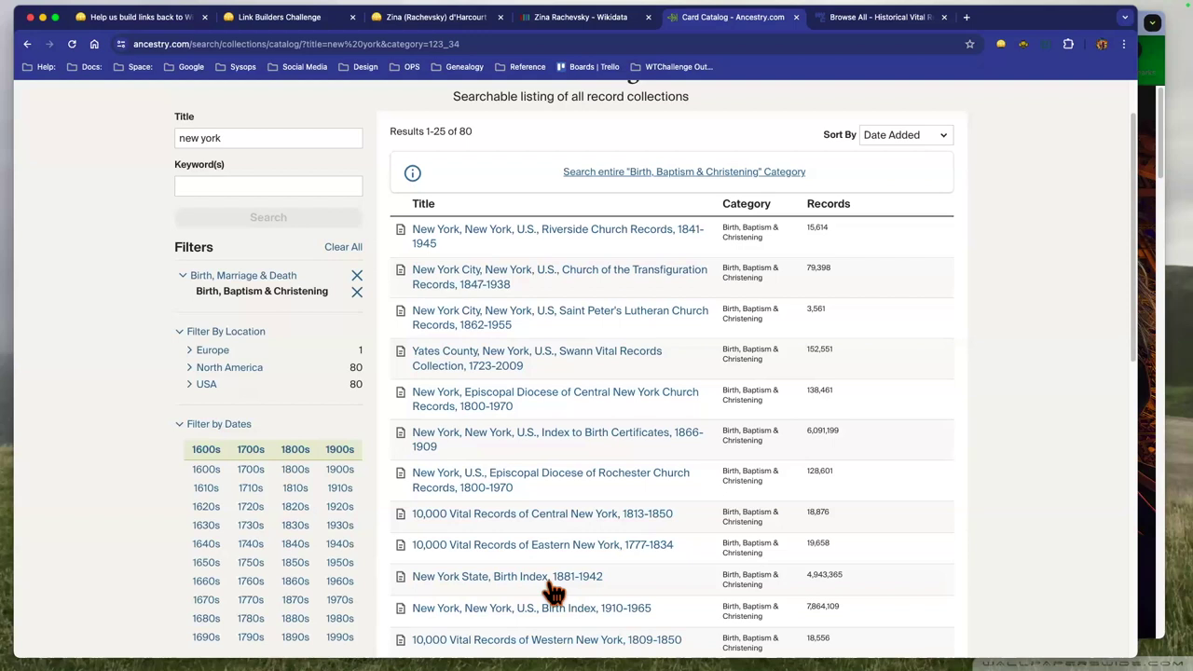
mouse_move(553, 593)
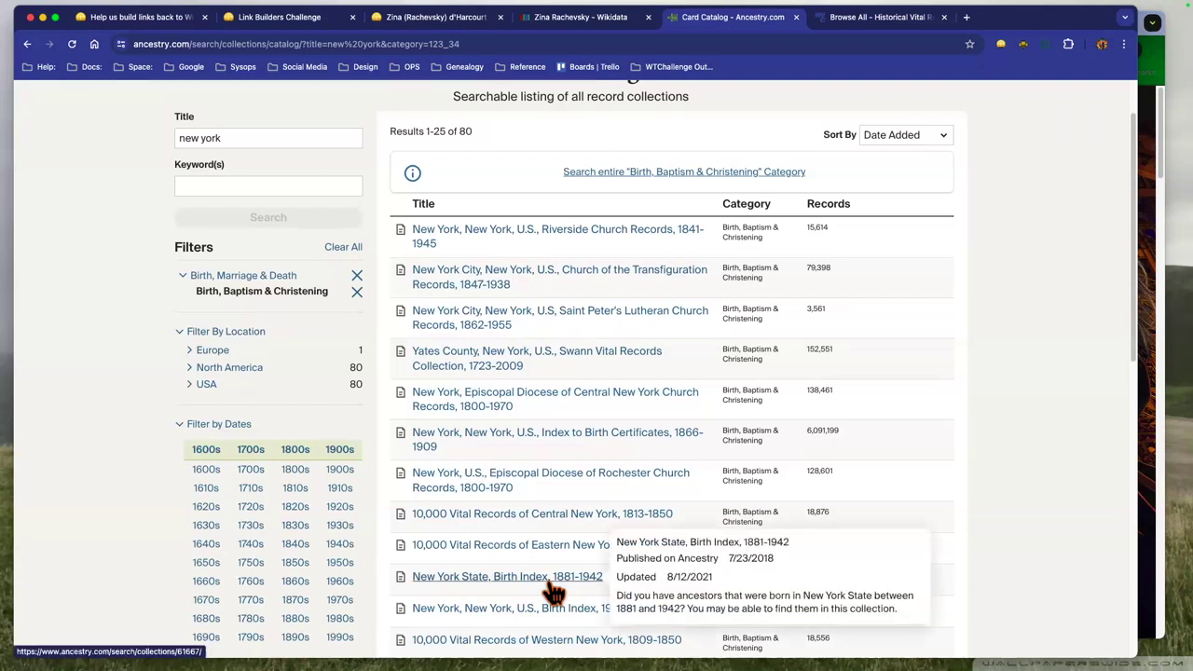
click(554, 587)
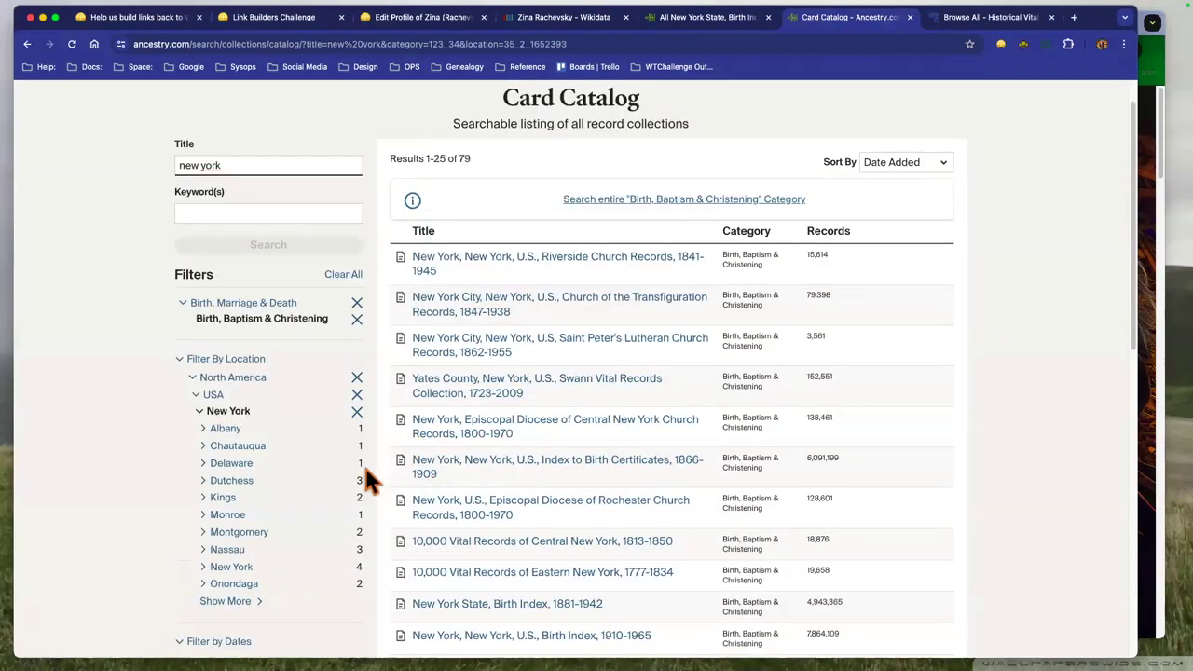
Open the New York, New York, U.S., Birth Index, 1910-1965 collection from the catalog.
mouse_move(392, 466)
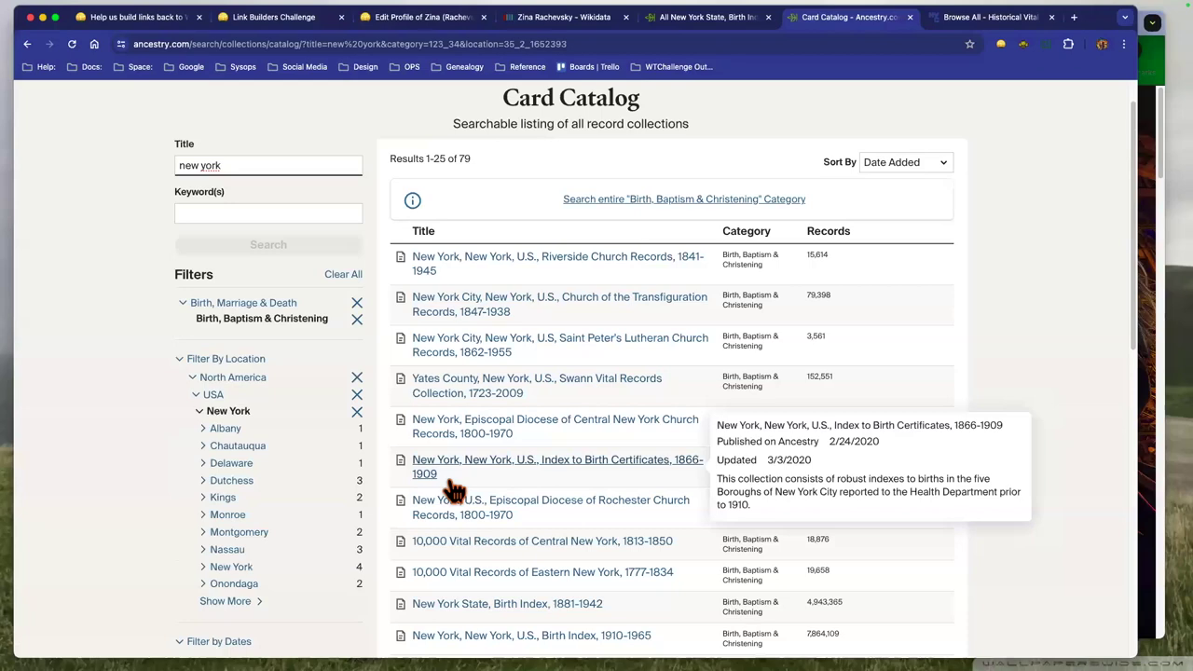
scroll(453, 491, down, 3)
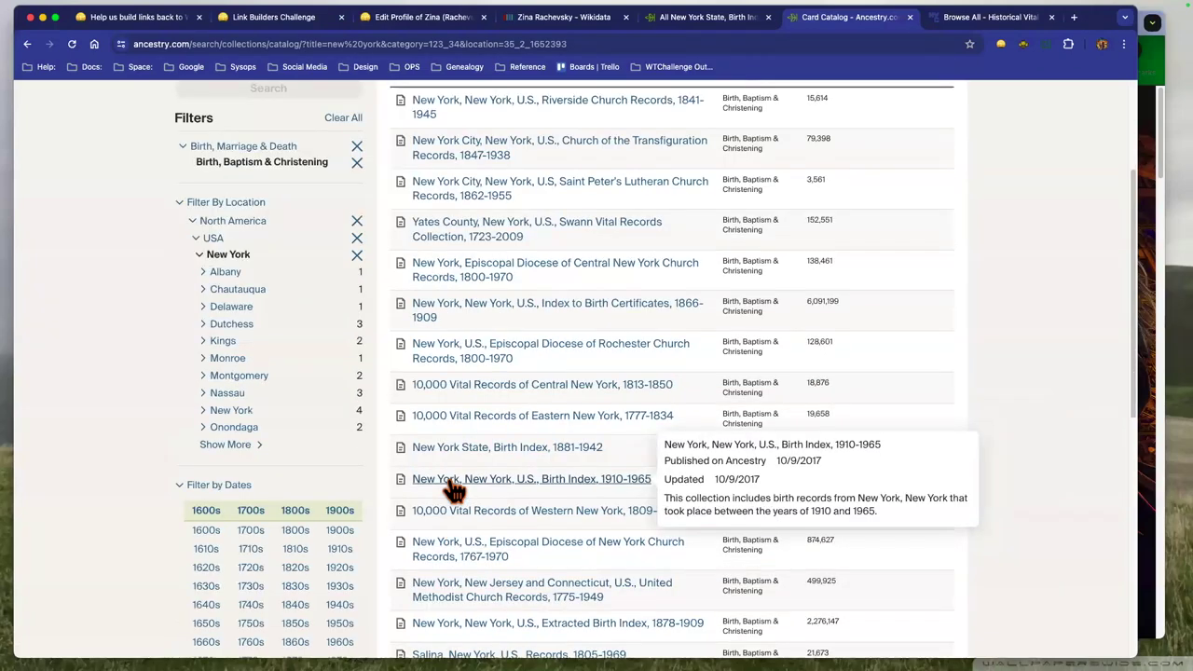
click(454, 481)
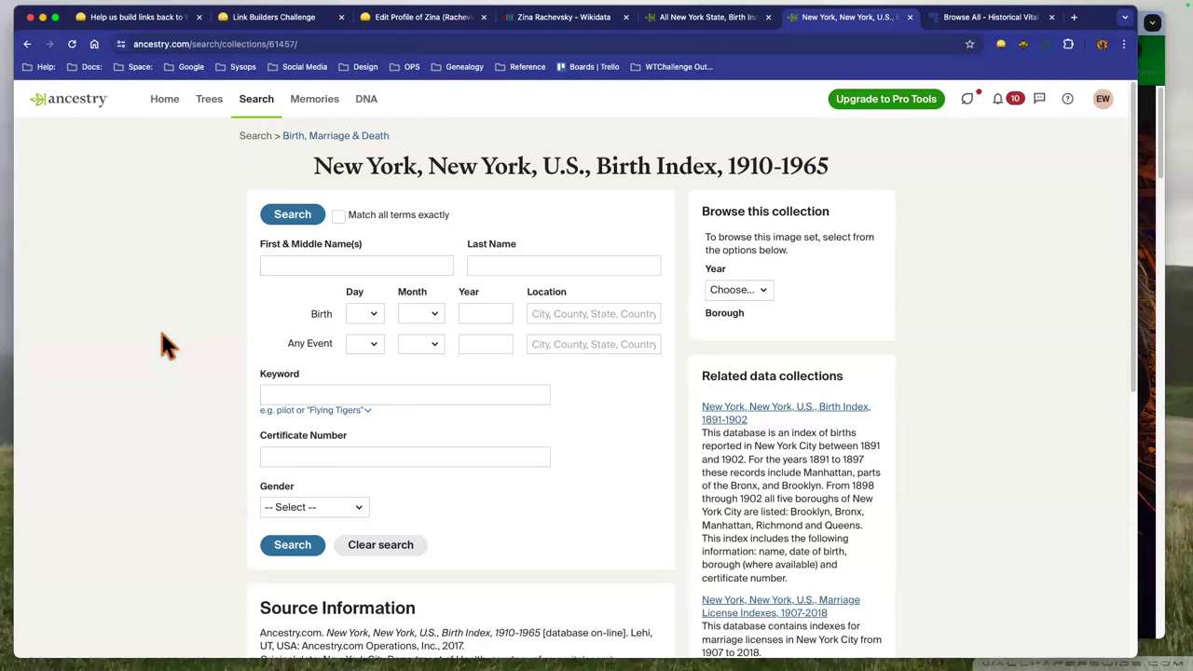
key(super+t)
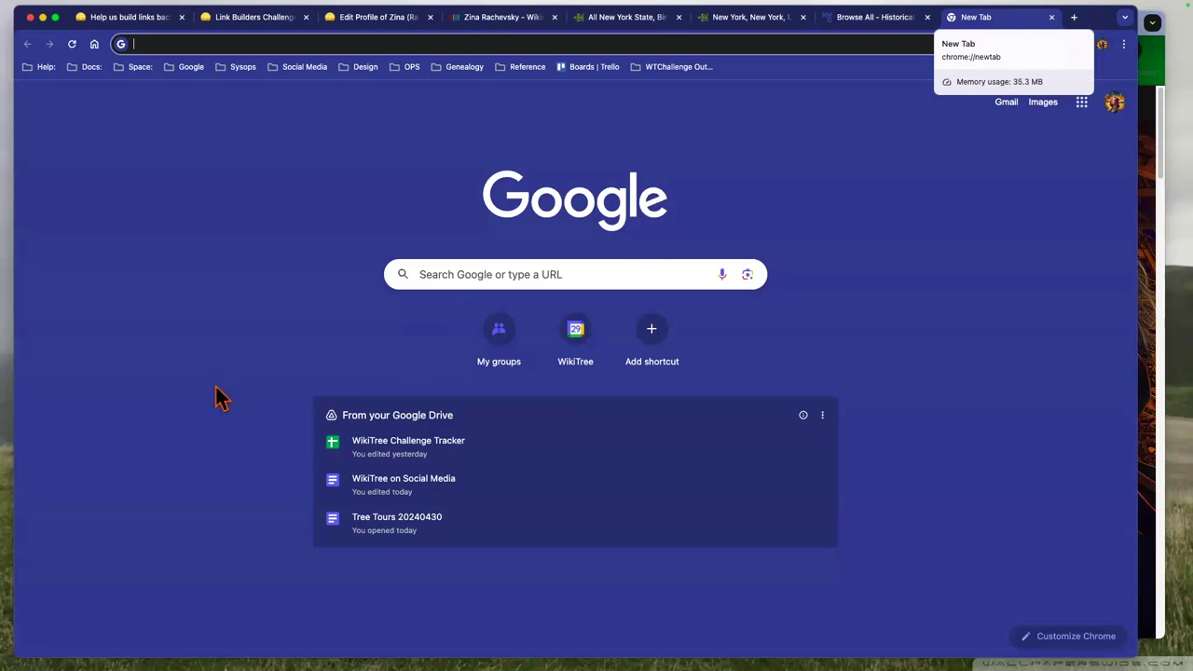
key(super+w)
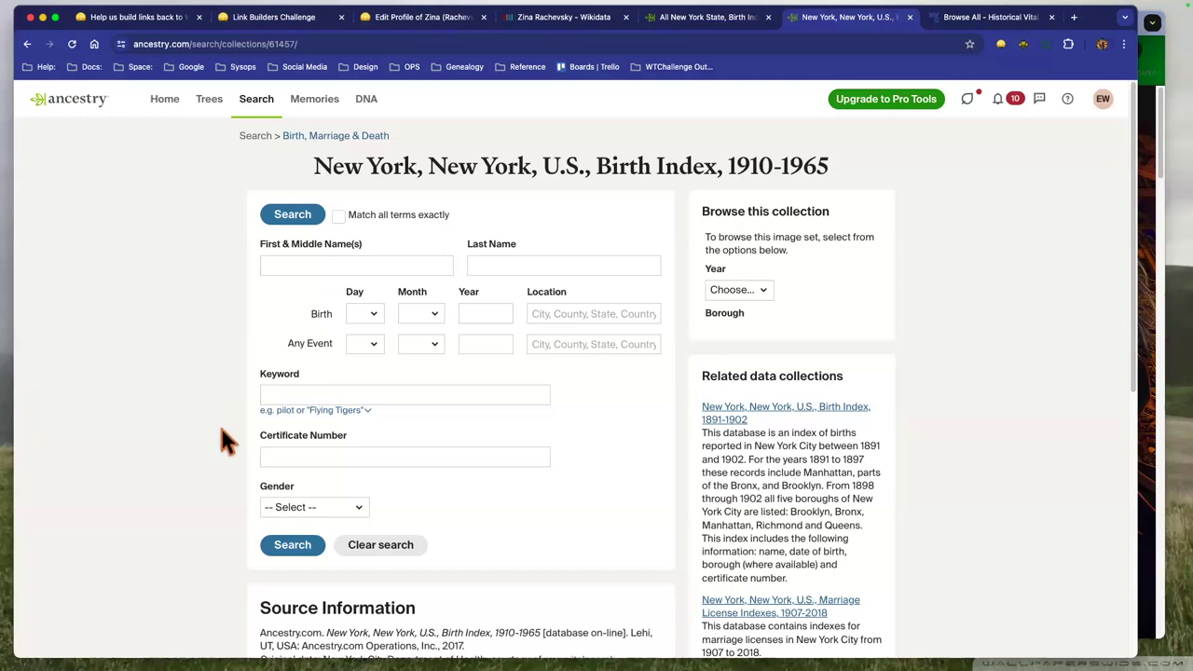
Select the birth day in the index search form and check the full birth date on Zina Rachevsky's WikiTree edit page.
click(372, 316)
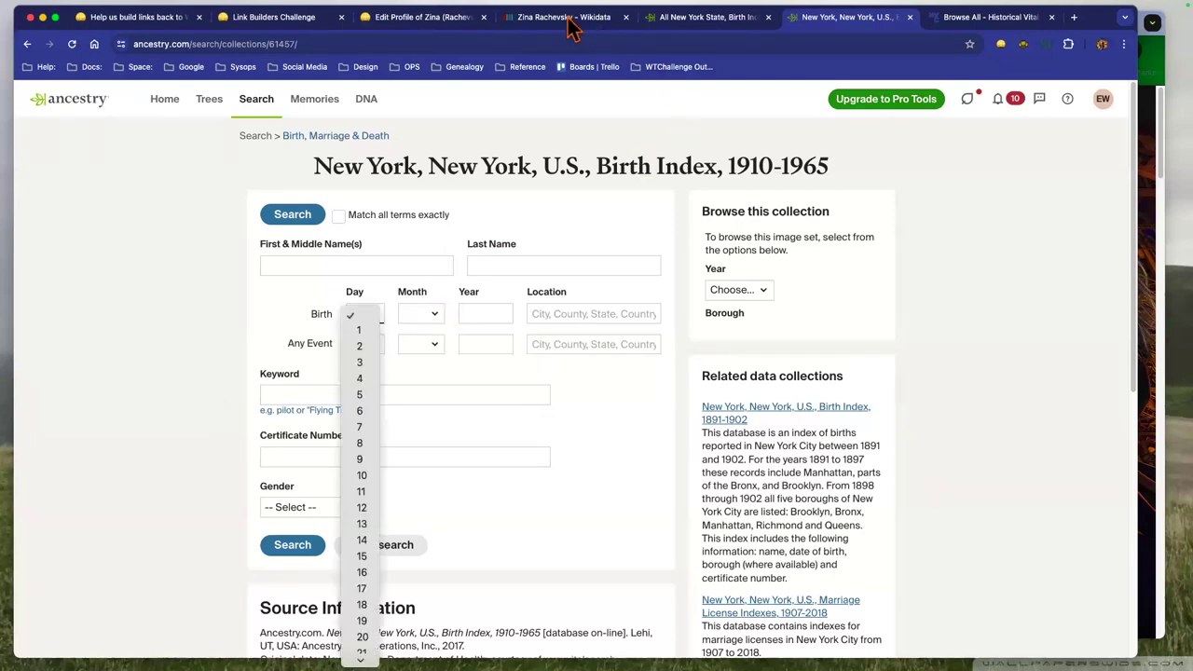
key(Down)
key(Return)
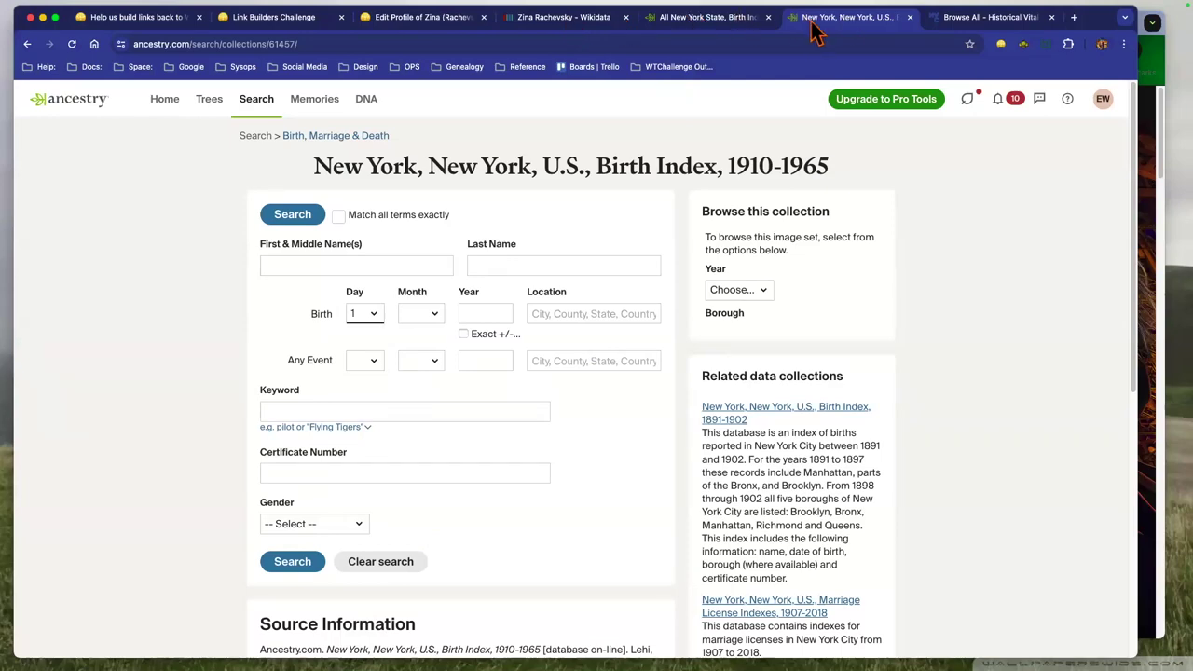
click(564, 17)
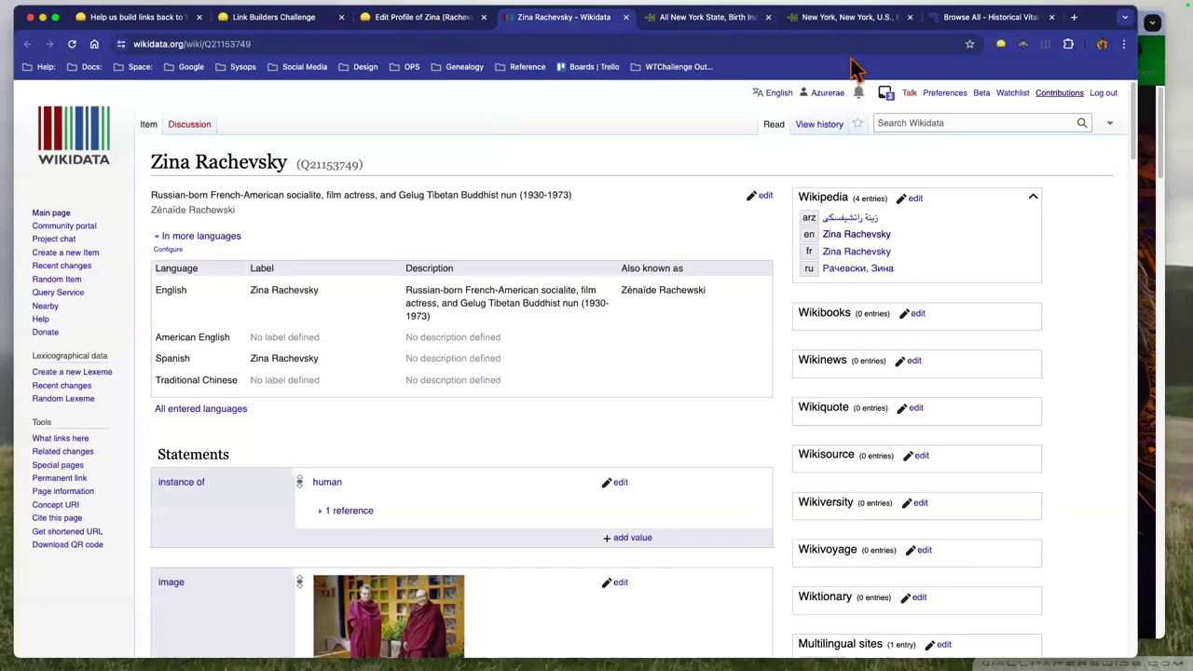
key(ctrl+Tab)
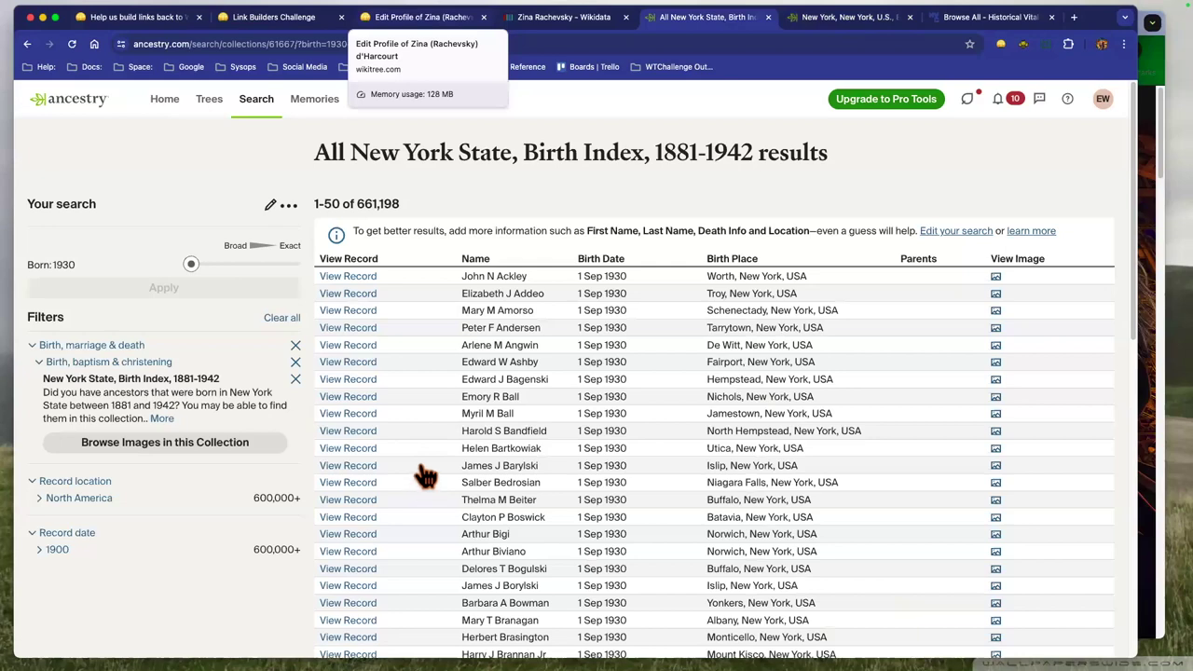
key(ctrl+shift+Tab)
key(ctrl+shift+Tab)
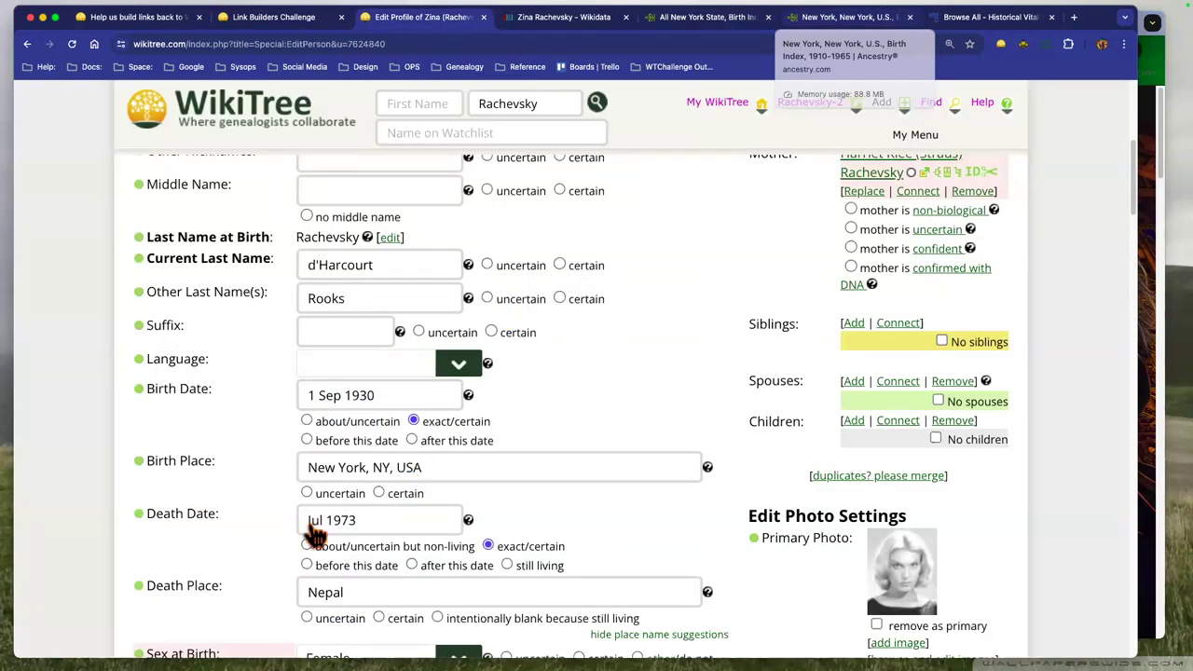
Fill in the birth month and year from the WikiTree profile in the New York birth index form and run the search.
key(ctrl+Tab)
key(ctrl+Tab)
key(ctrl+Tab)
text(1930)
click(289, 566)
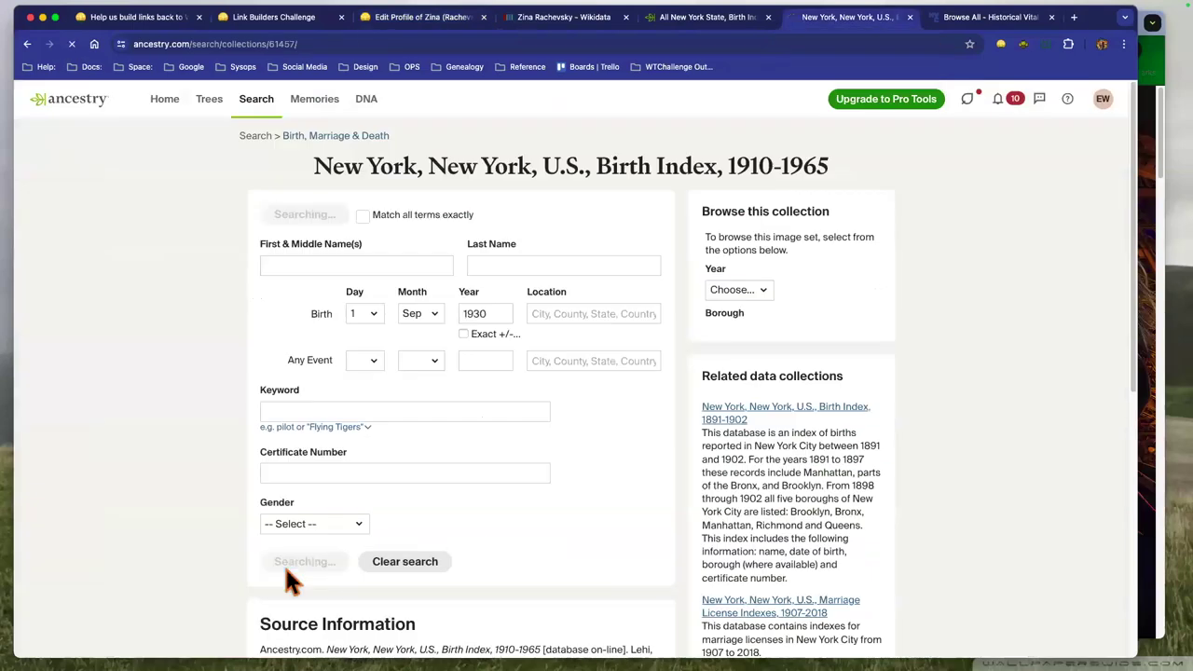
Look through the first page of birth index results for a matching Rachevsky entry.
scroll(337, 480, down, 1)
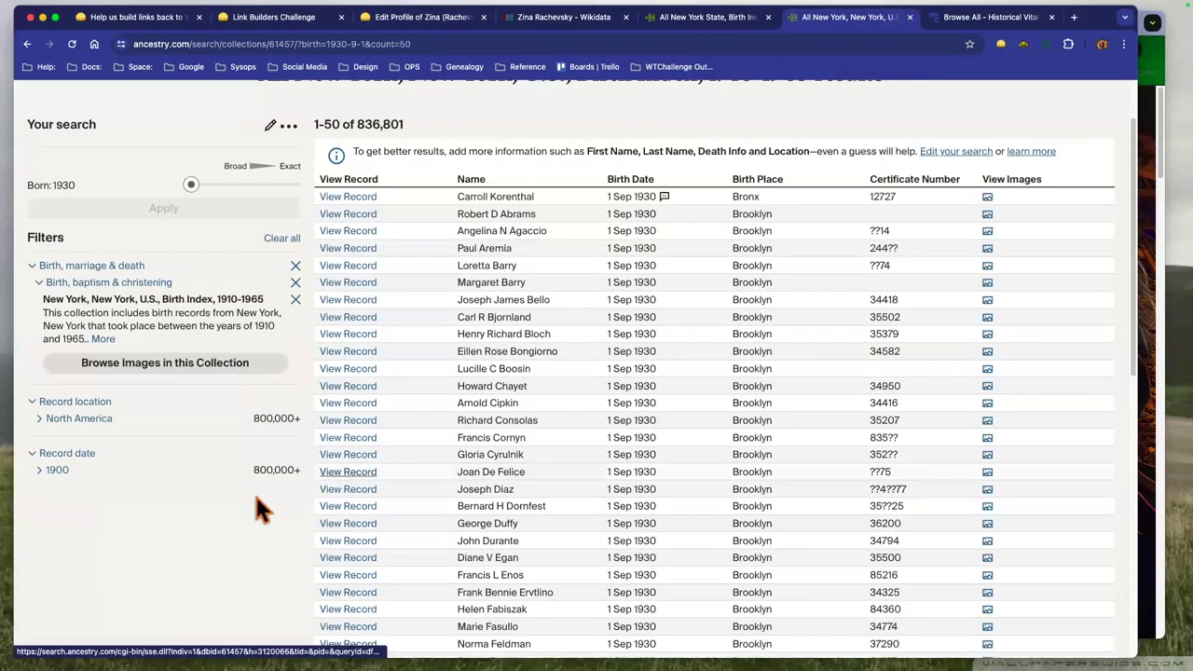
scroll(191, 503, down, 2)
scroll(188, 494, down, 4)
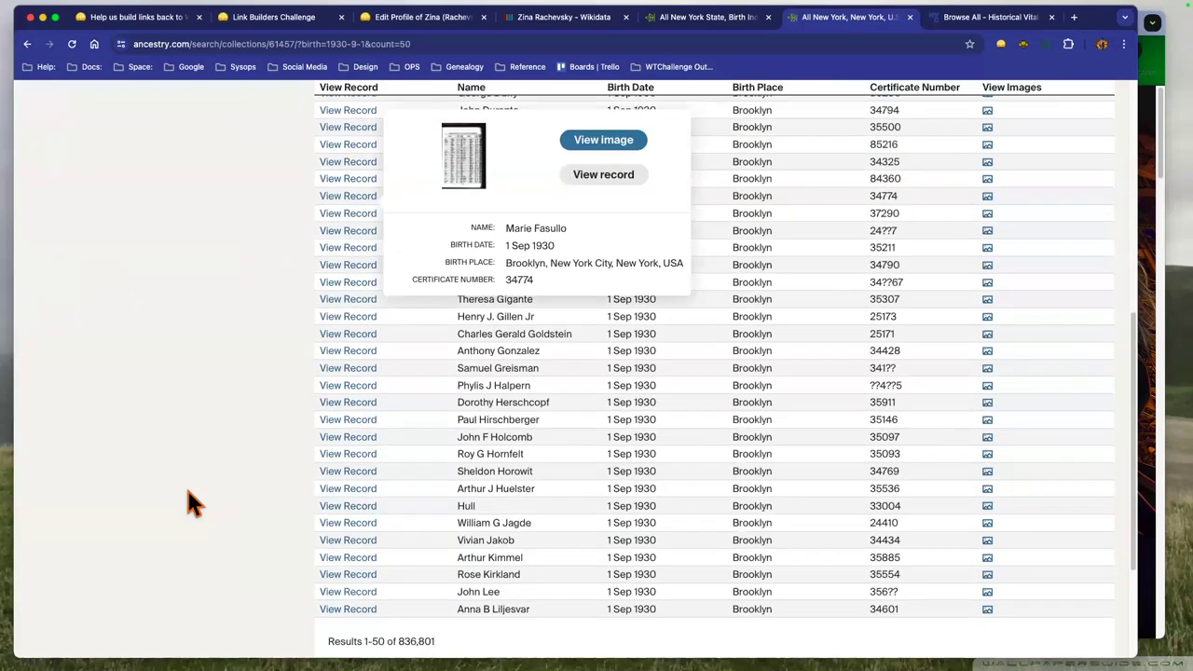
scroll(187, 496, down, 2)
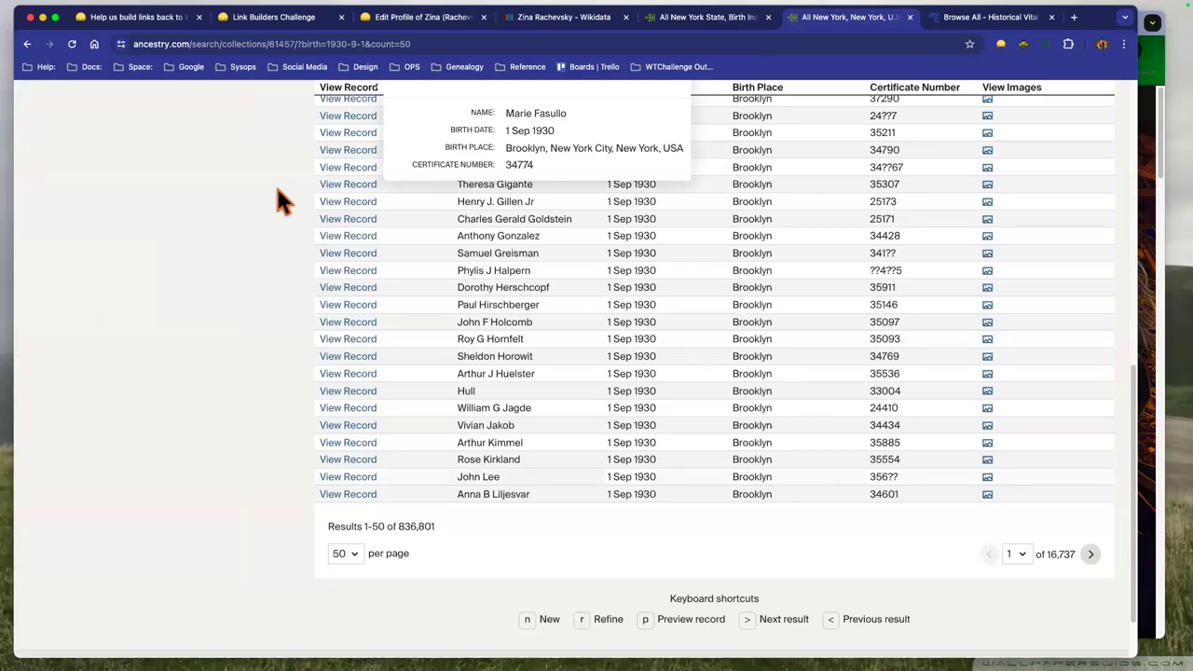
scroll(487, 245, up, 10)
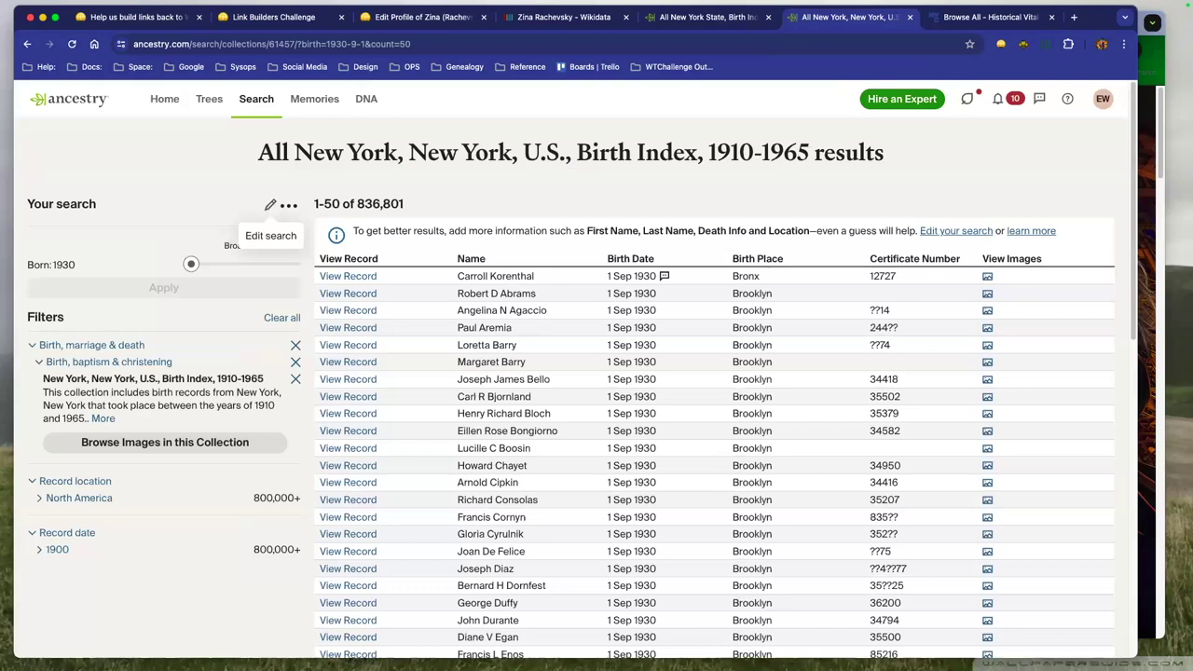
Refine the New York birth index search by adding the last name Rachevsky and rerun it.
click(270, 204)
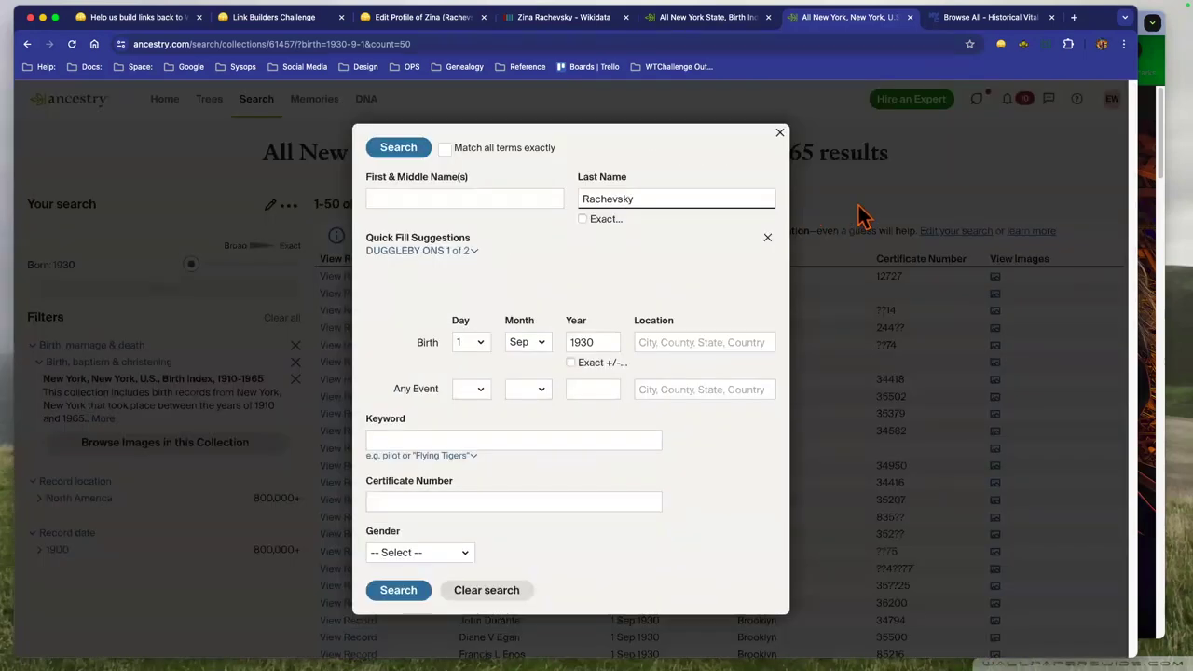
key(Return)
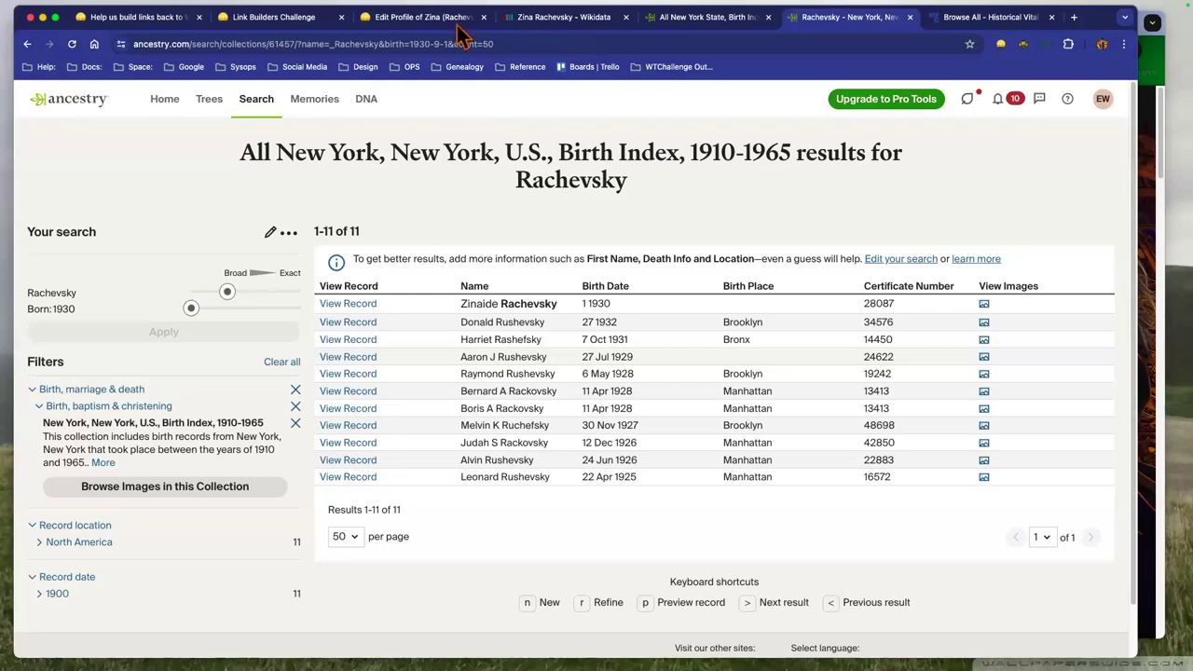
Open the Wikidata Query Service from Zina Rachevsky's Wikidata item, look at it and return to the item.
key(ctrl+shift+Tab)
key(ctrl+shift+Tab)
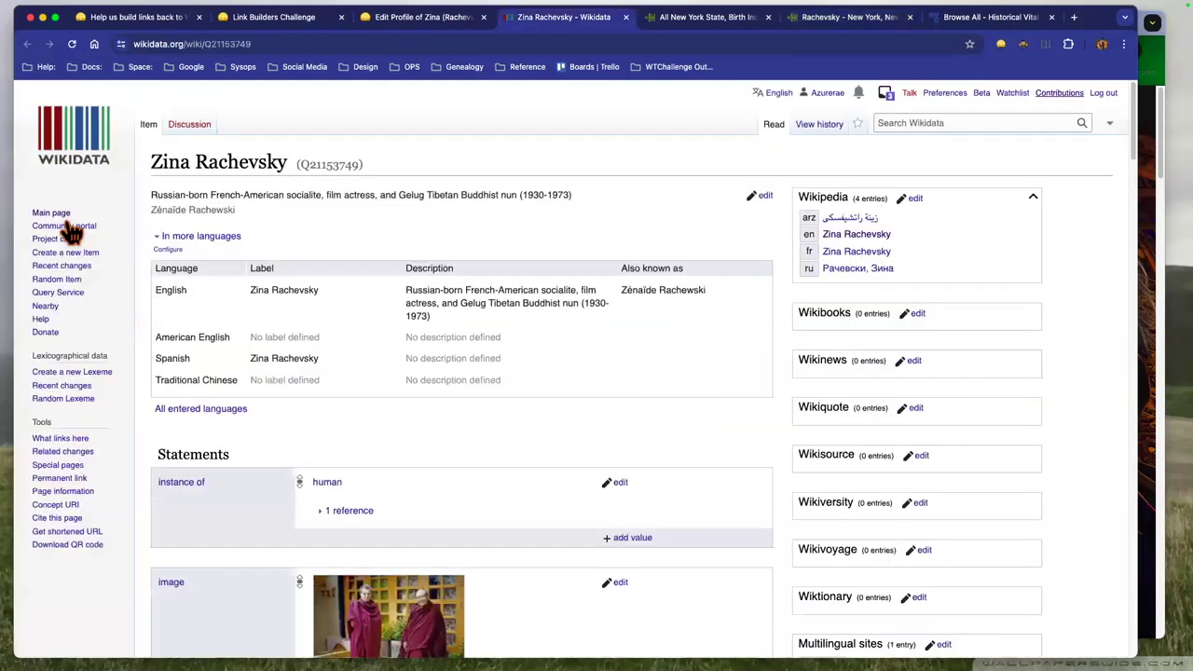
click(61, 297)
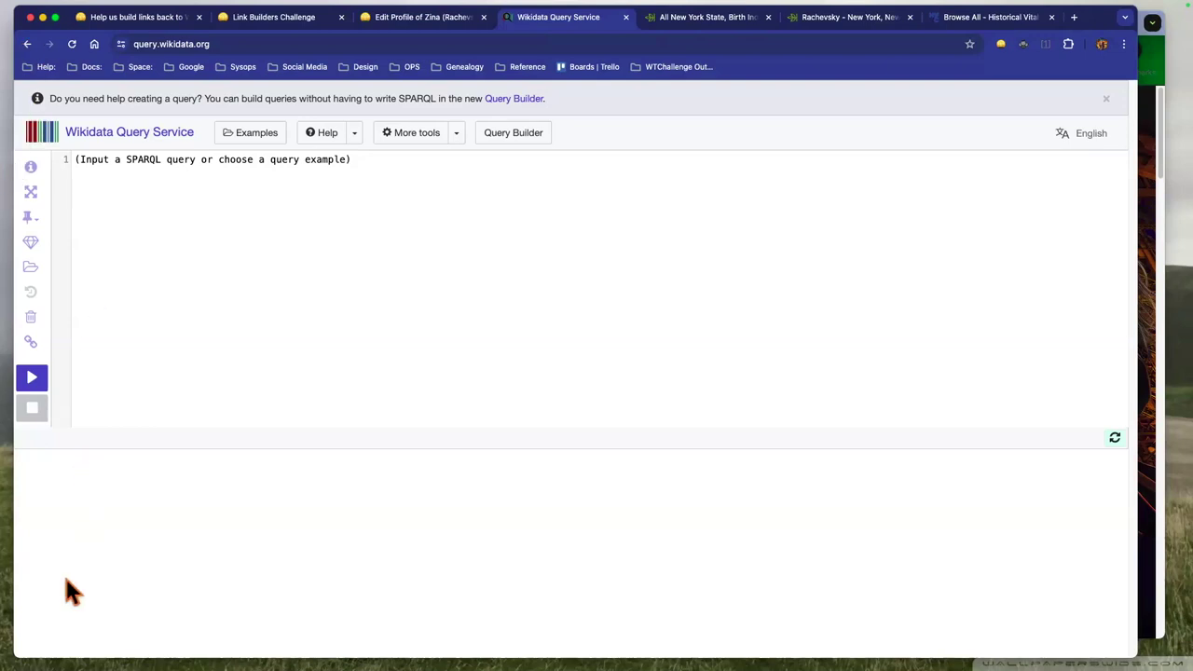
key(super+bracketleft)
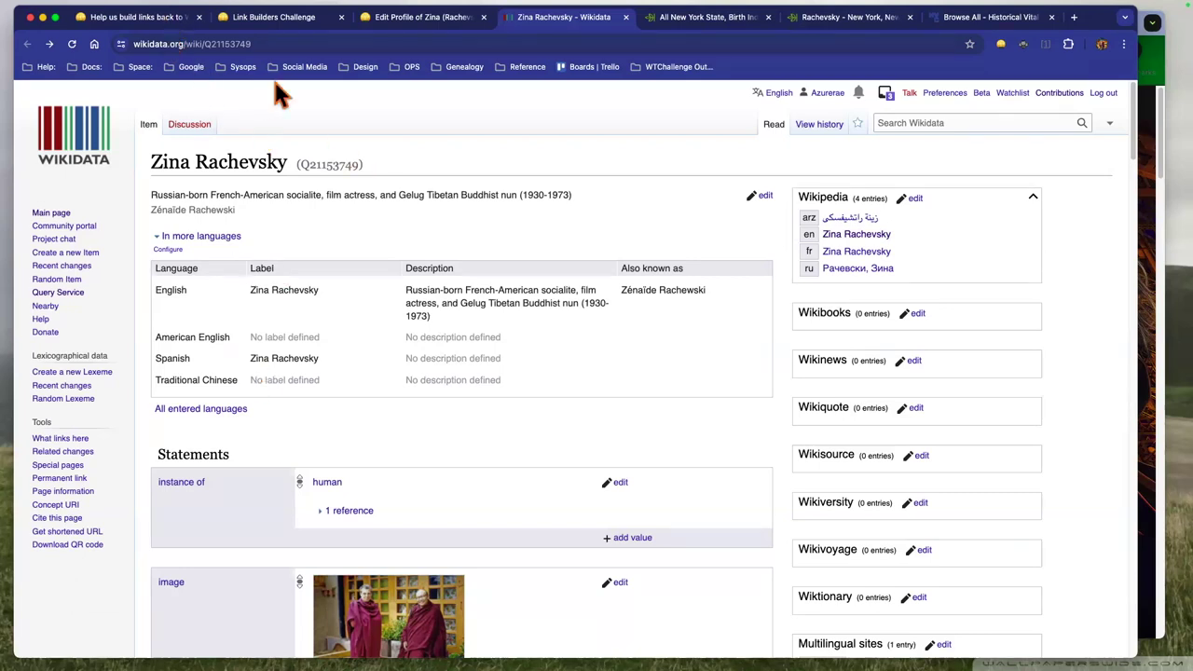
Open the report of profiles with notable sticker but not an entry in Wikidata from the Link Builders Challenge page's notes.
key(super+1)
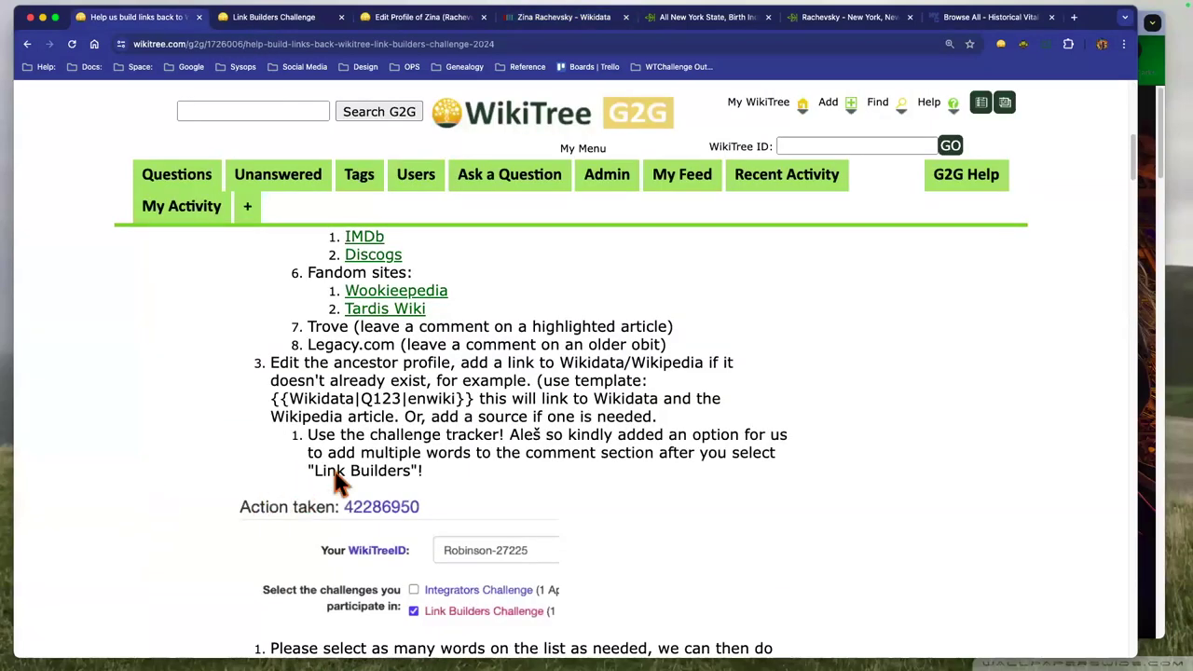
key(super+2)
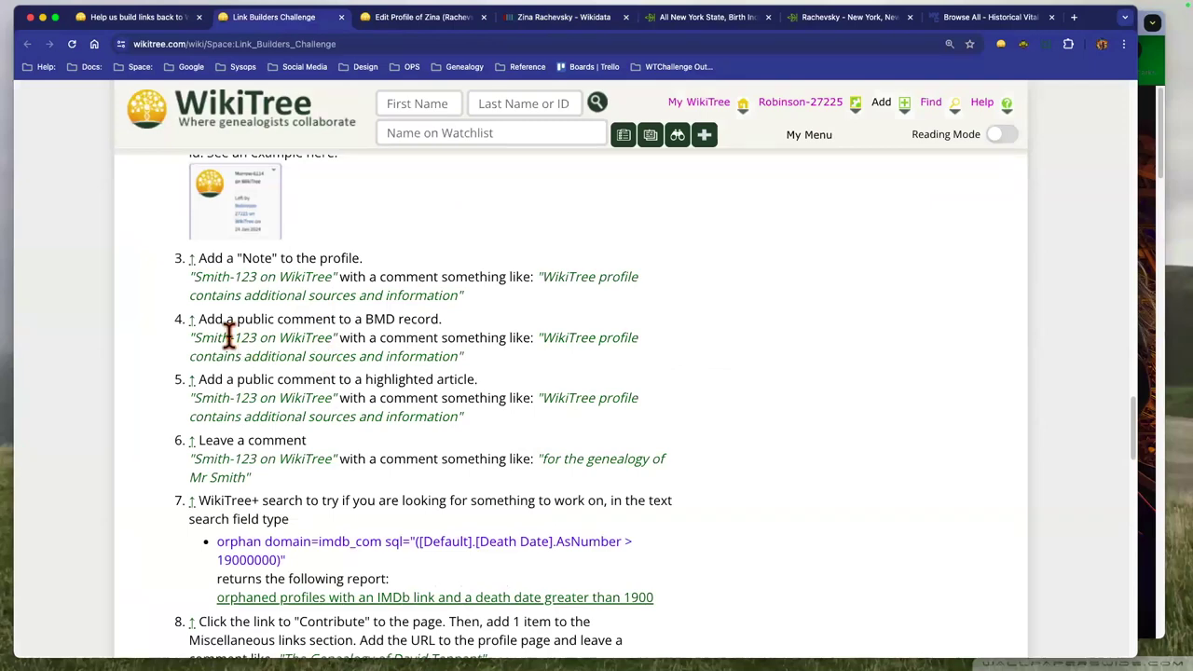
scroll(248, 317, up, 5)
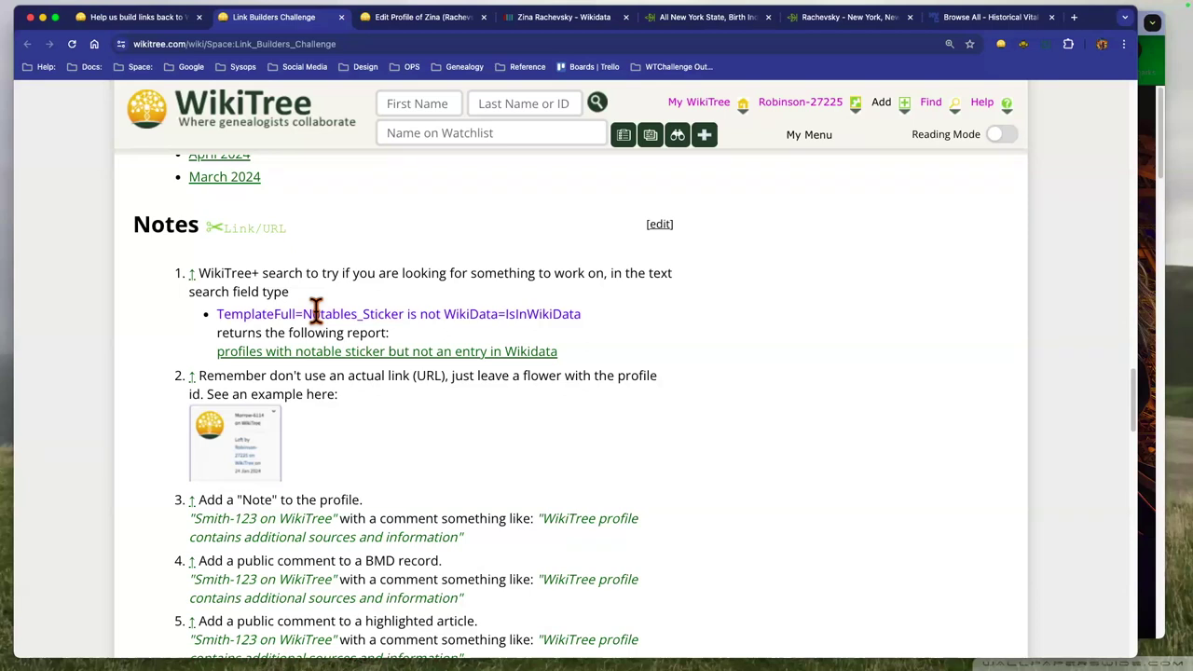
click(373, 353)
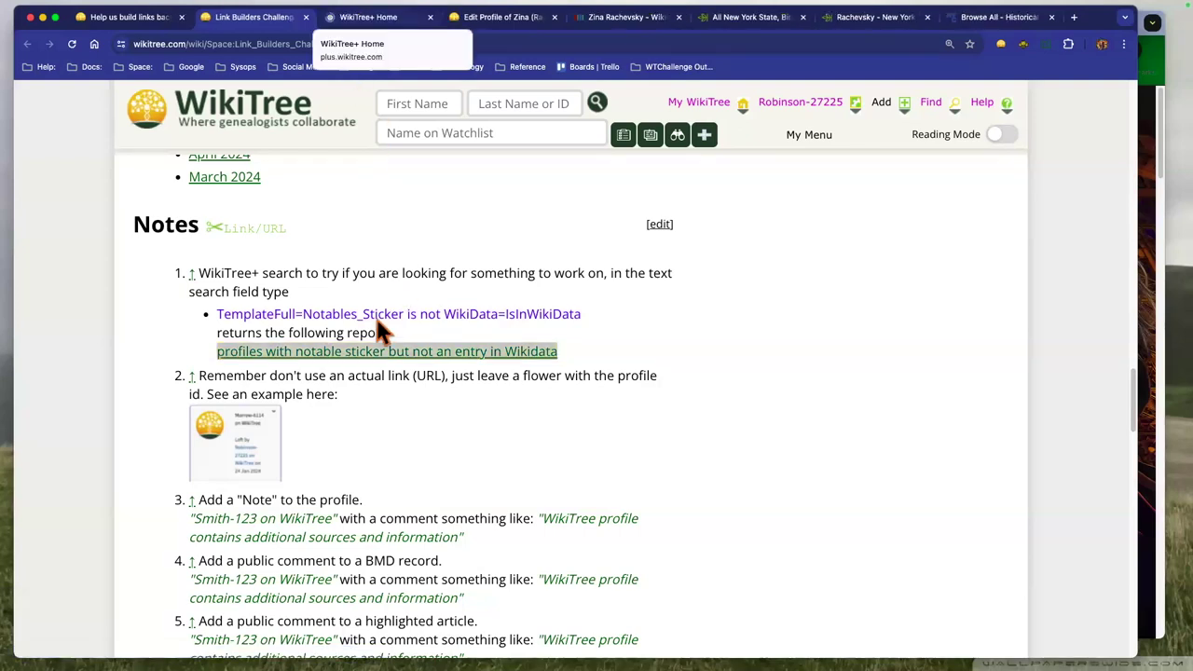
Enlarge the WikiTree+ search text field and get the profiles for "TemplateFull=Notables_Sticker is not WikiData=IsInWikiData".
key(ctrl+Tab)
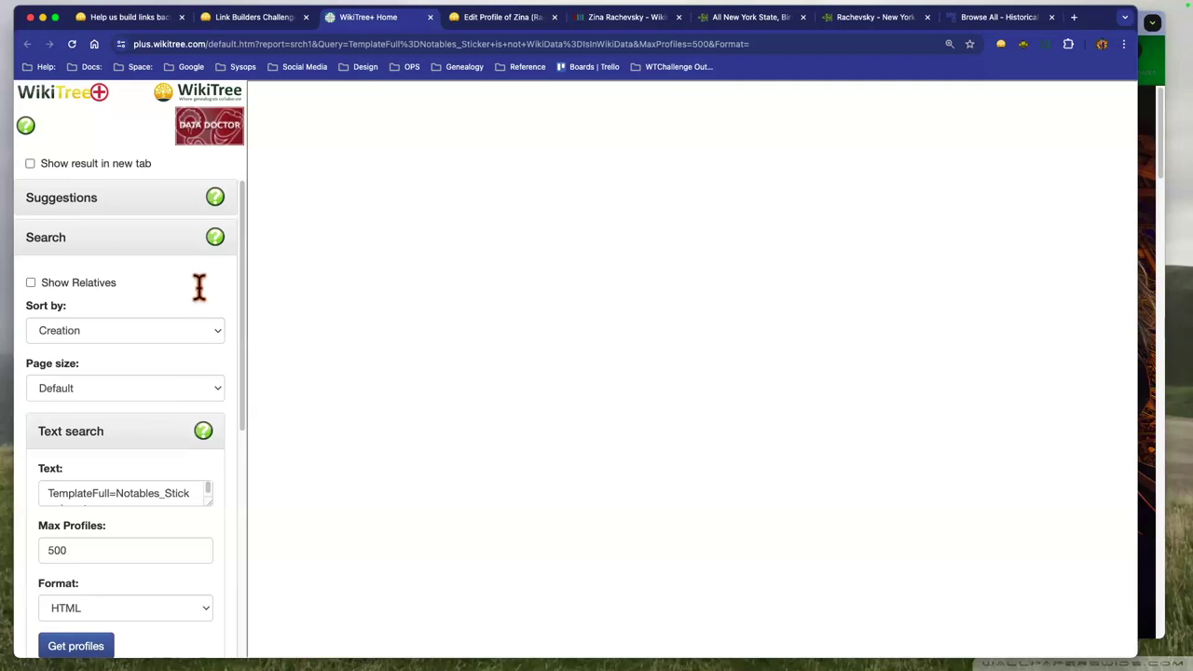
scroll(197, 288, down, 5)
drag(205, 430, 207, 433)
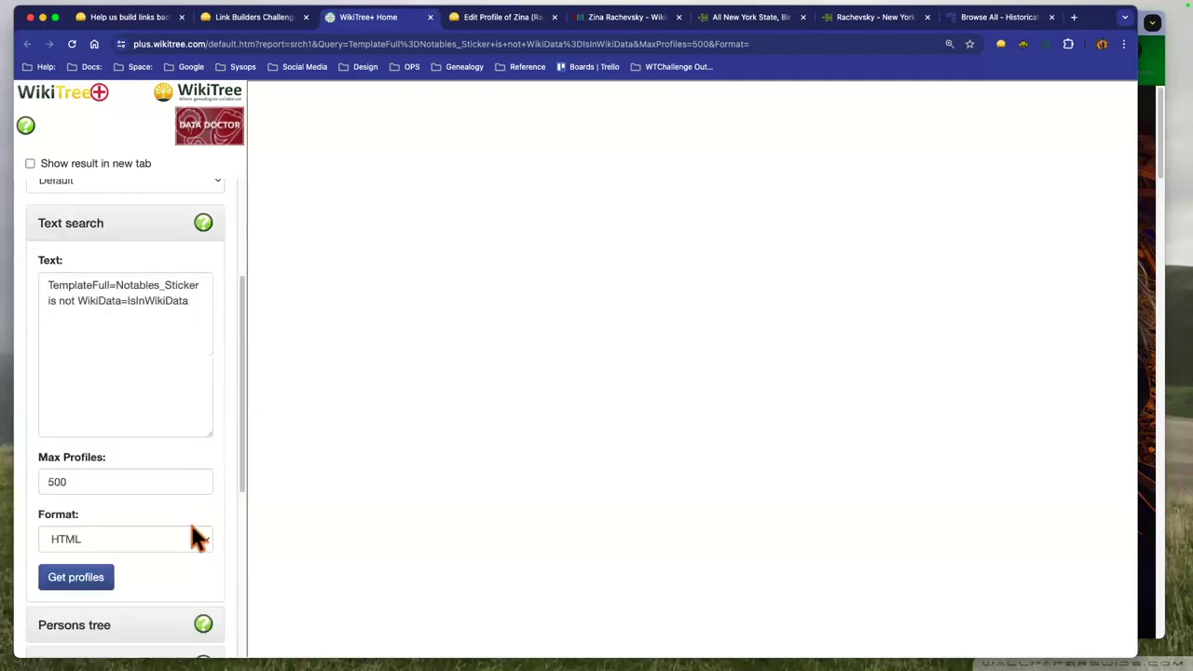
click(70, 585)
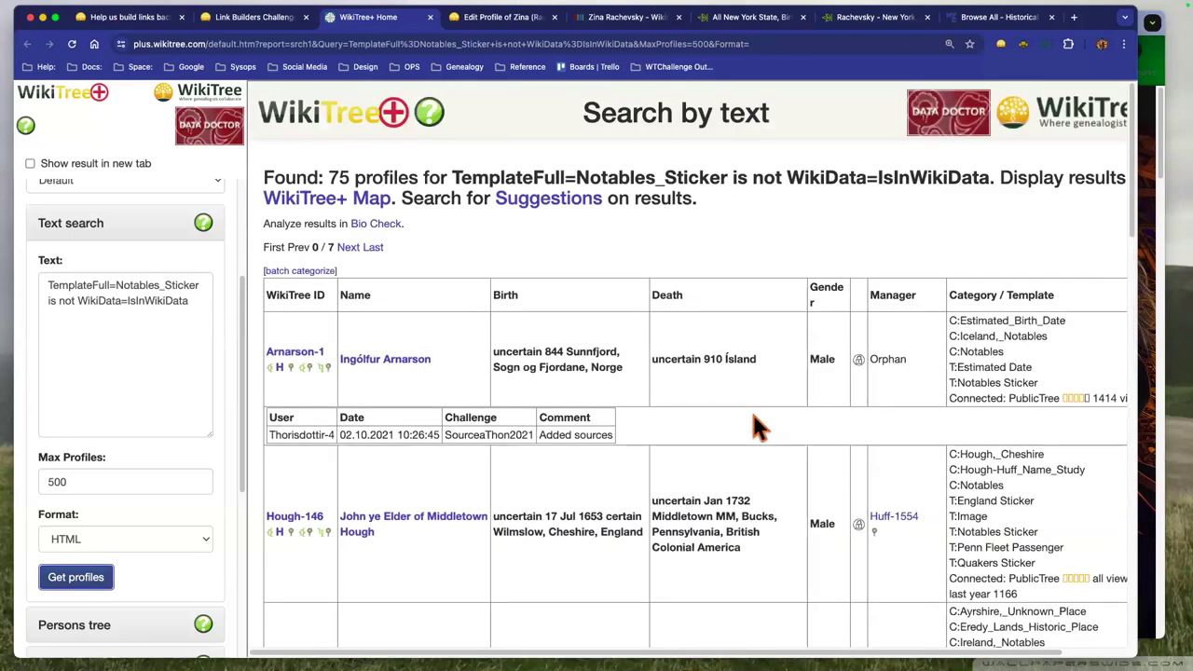
Open Ingólfur Arnarson's WikiTree profile from the results and follow its Wikipedia source to his Wikidata item.
super+click(385, 364)
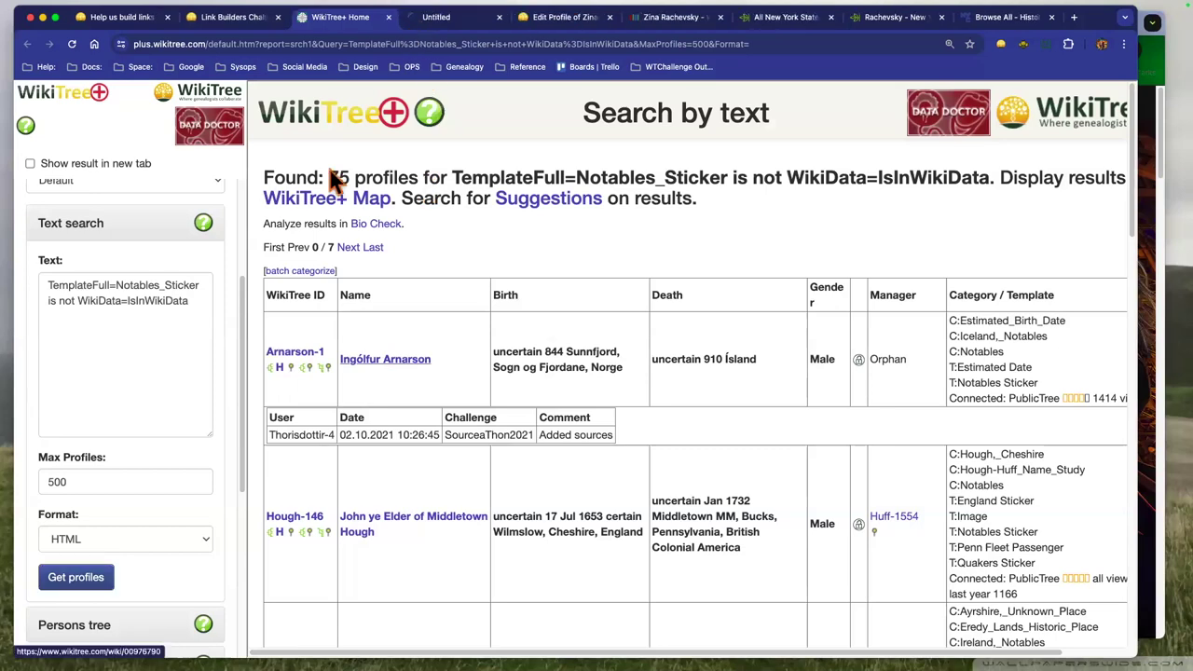
key(ctrl+Tab)
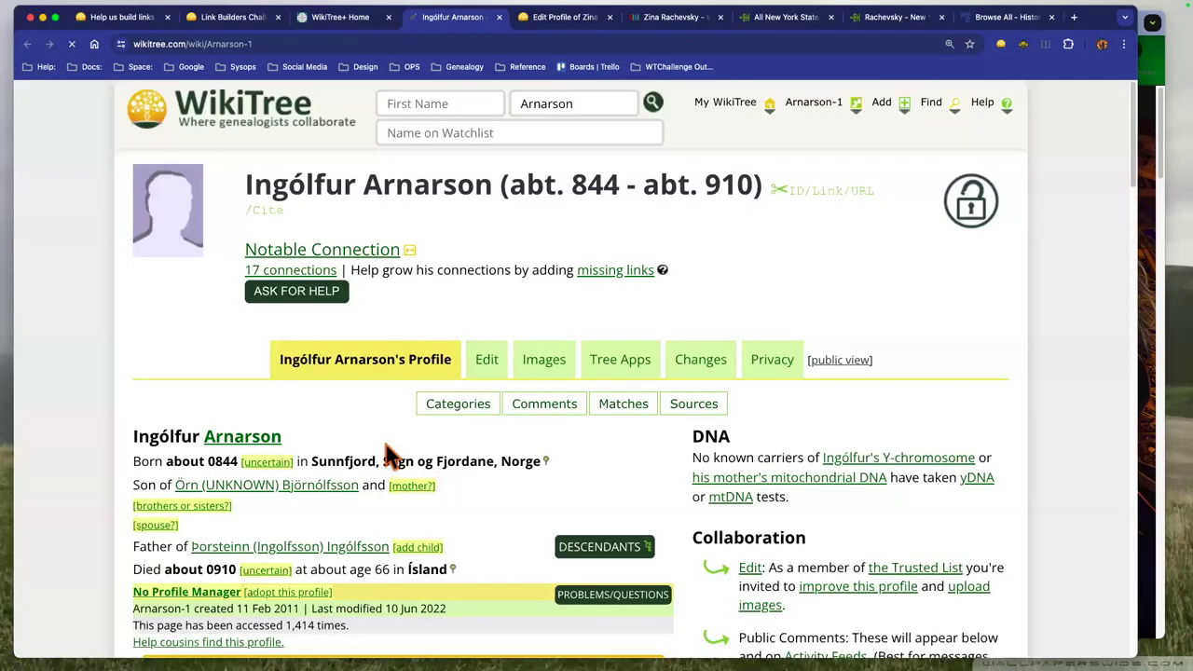
scroll(395, 446, down, 1)
super+click(395, 438)
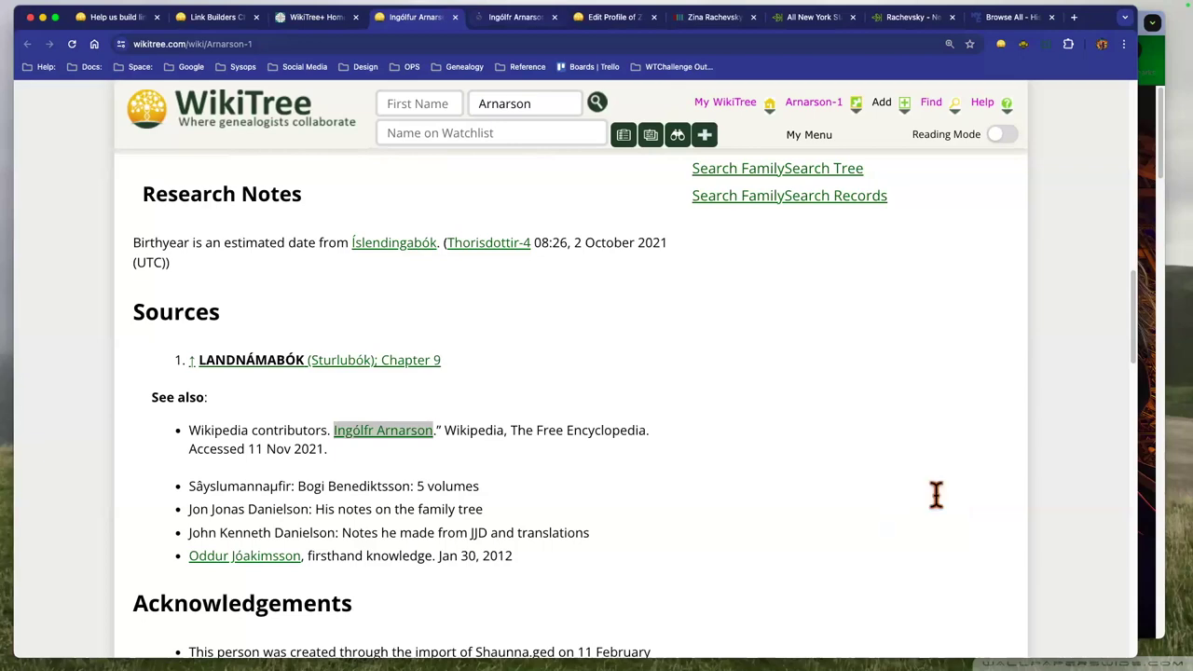
key(ctrl+Tab)
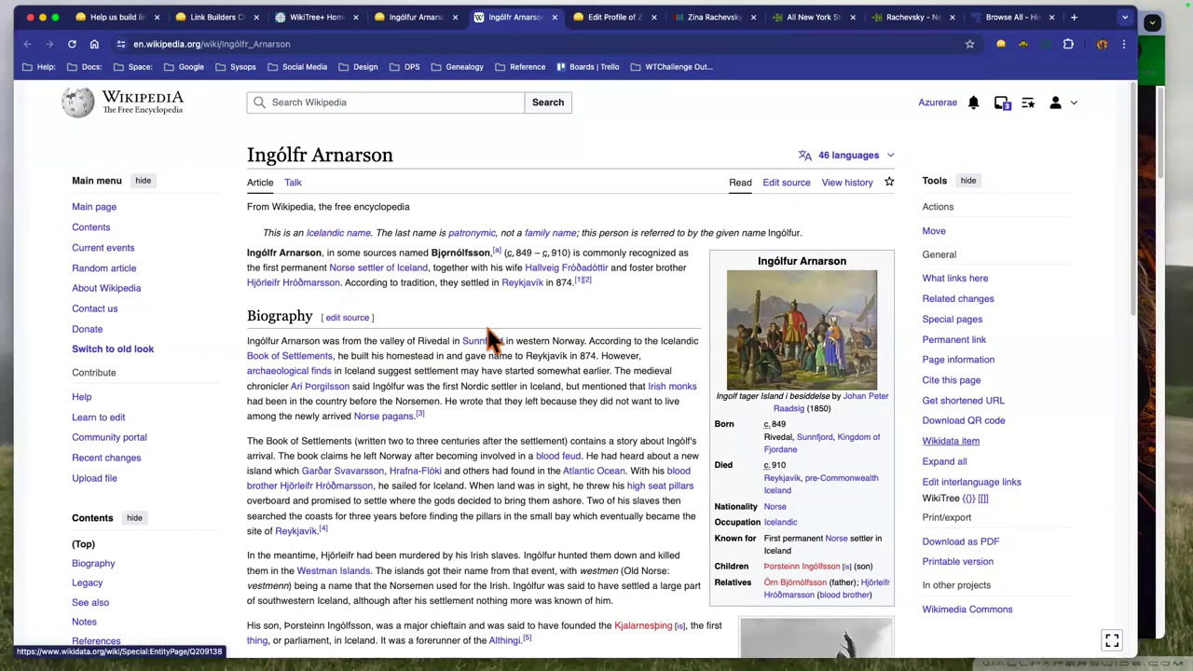
Copy Ingólfur Arnarson's WikiTree ID and publish it on his Wikidata item as a WikiTree person ID statement with value Arnarson-1.
key(ctrl+shift+Tab)
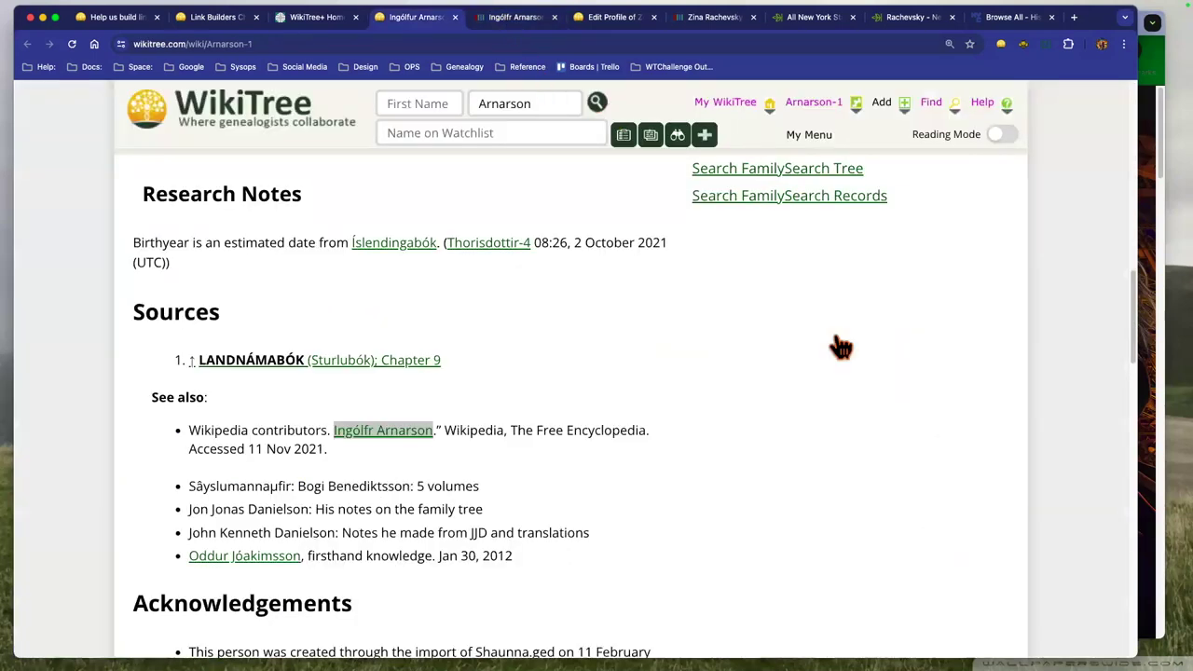
scroll(508, 494, up, 20)
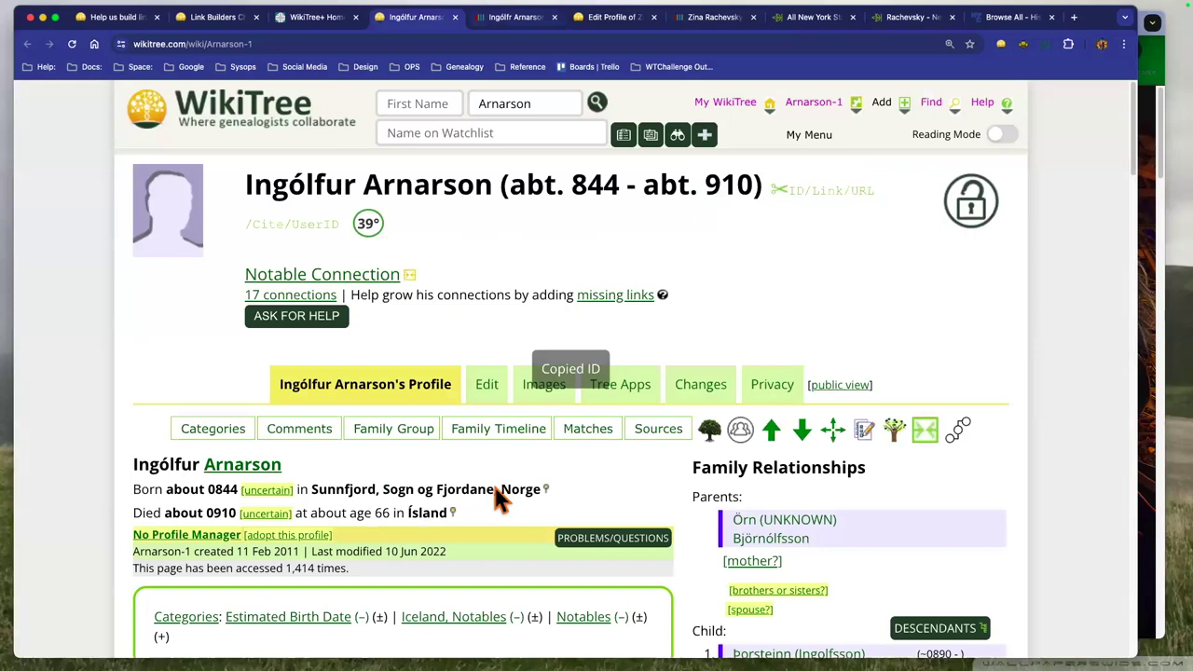
key(ctrl+Tab)
scroll(375, 533, down, 15)
click(642, 527)
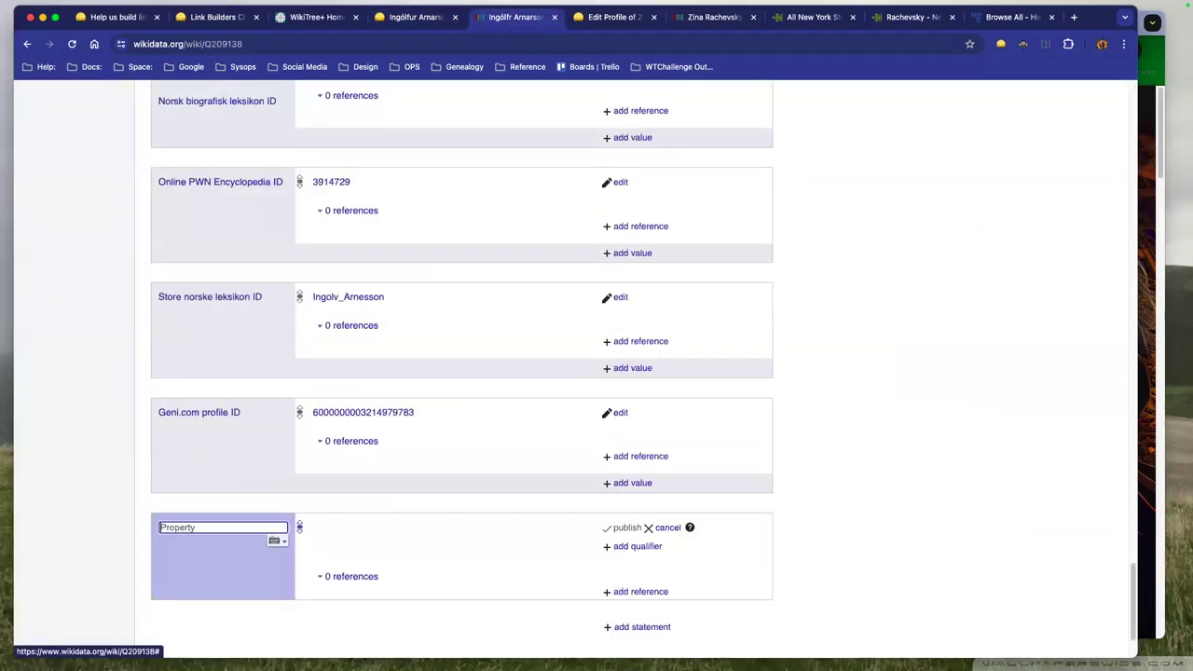
text(wikitree)
key(Tab)
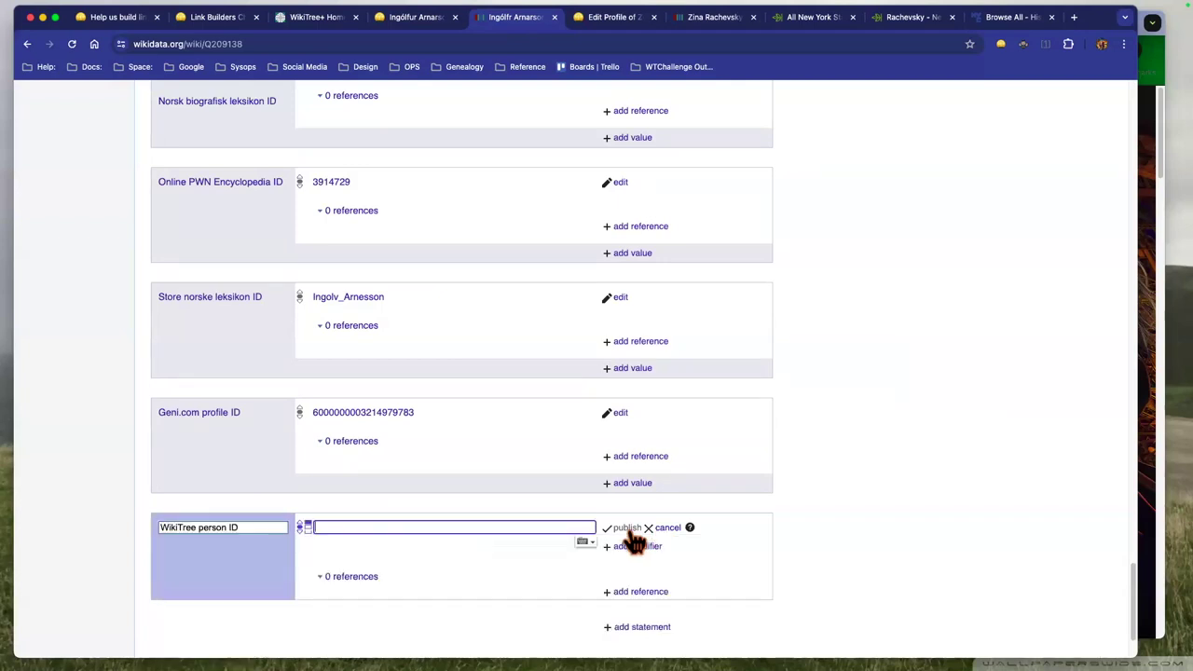
text(Arnarson-1)
click(628, 531)
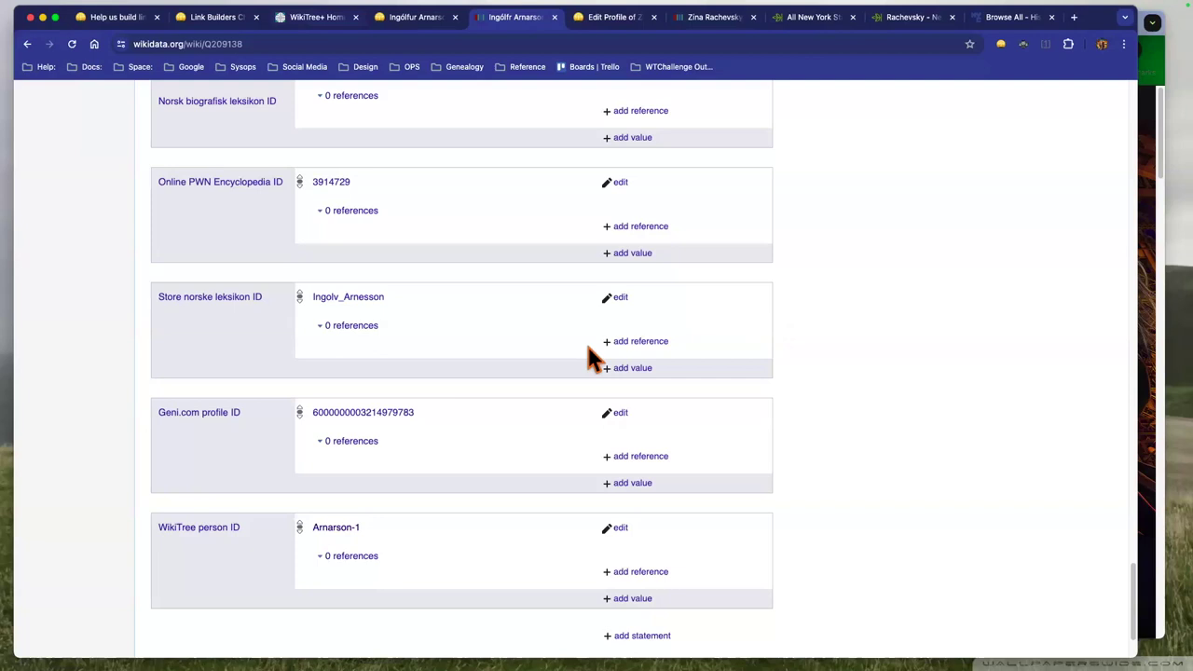
Look through Ingólfur Arnarson's WikiTree profile and open the Challenges Tracker for it.
key(ctrl+shift+Tab)
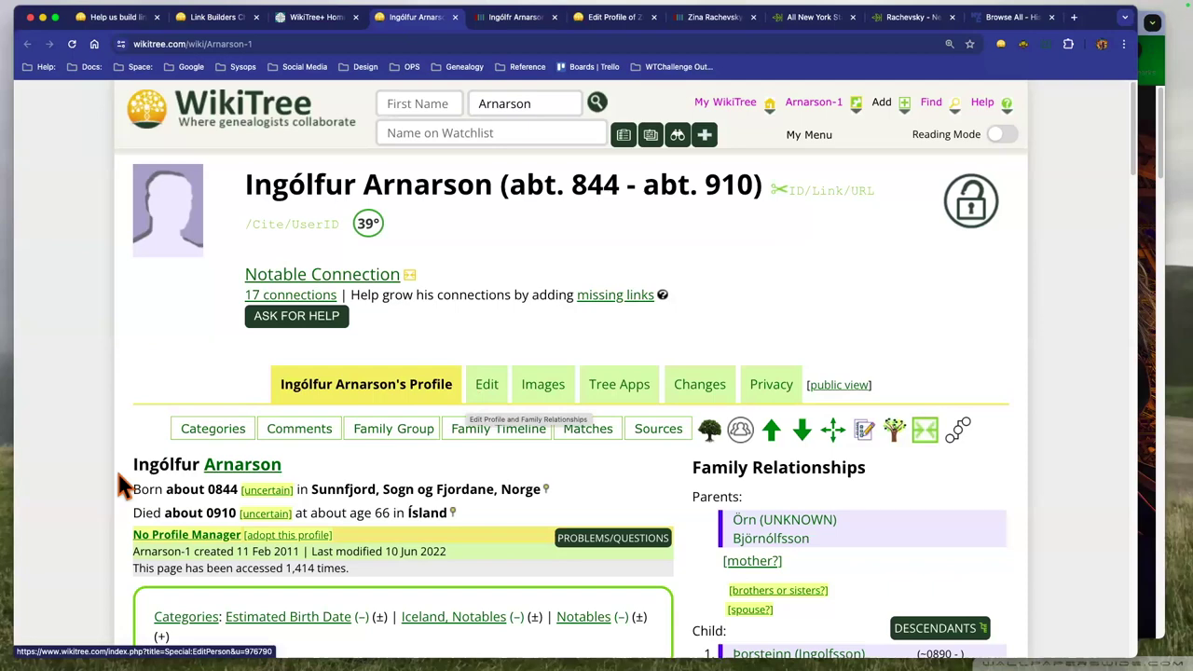
scroll(118, 485, down, 20)
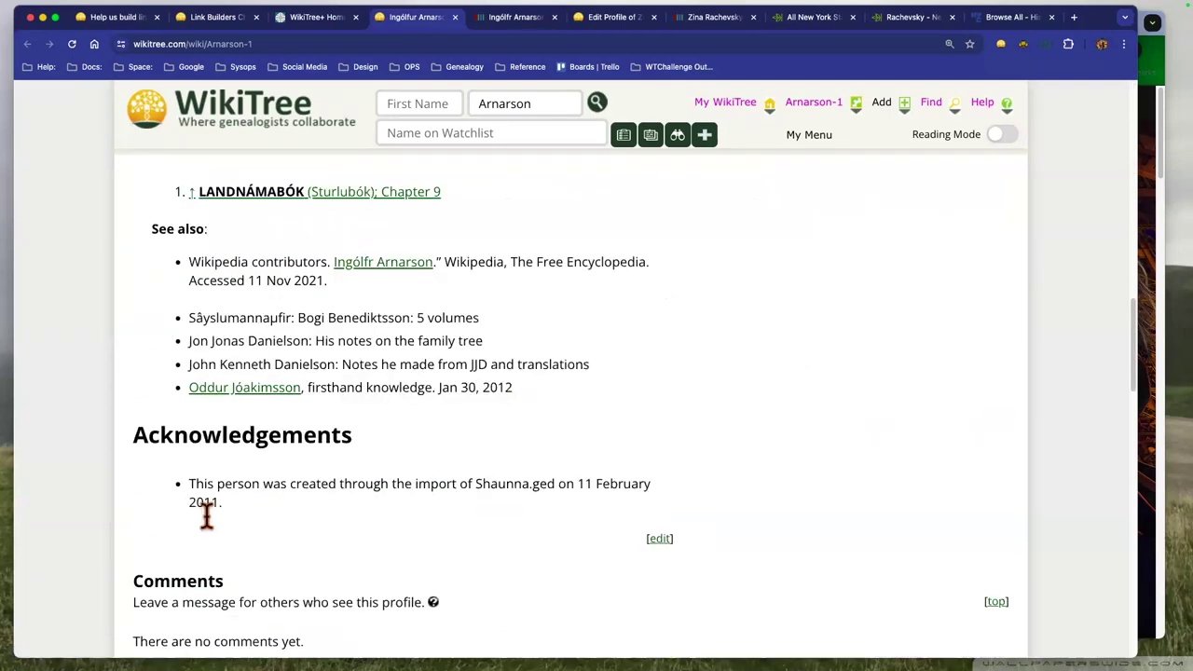
scroll(261, 415, down, 10)
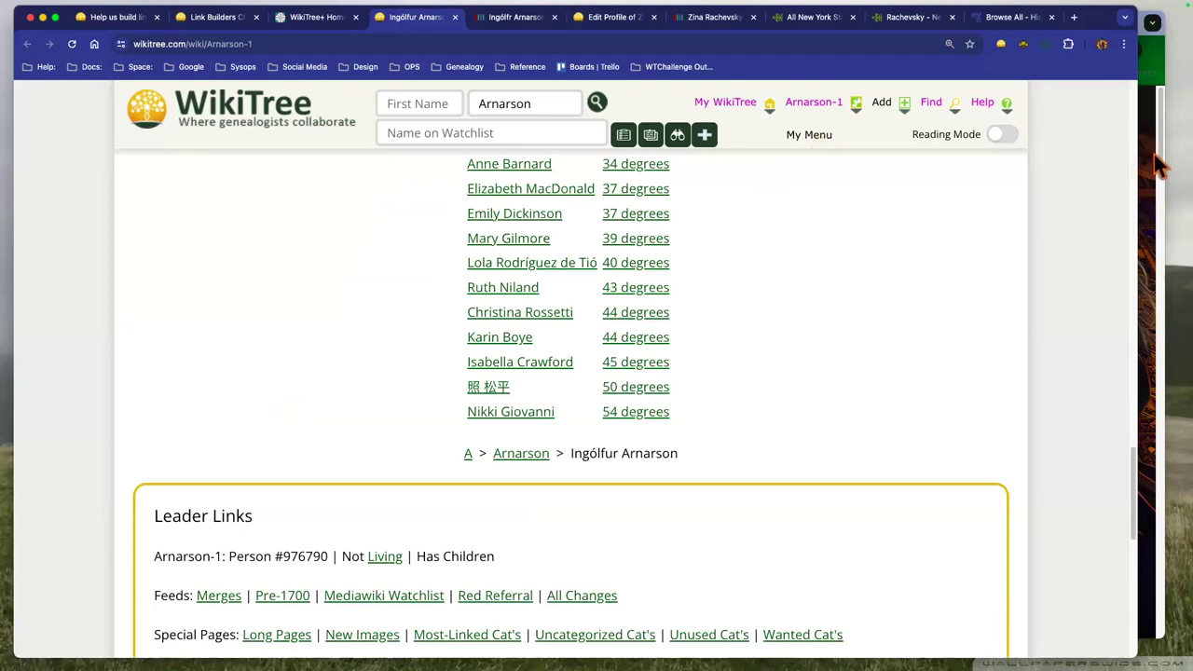
key(Home)
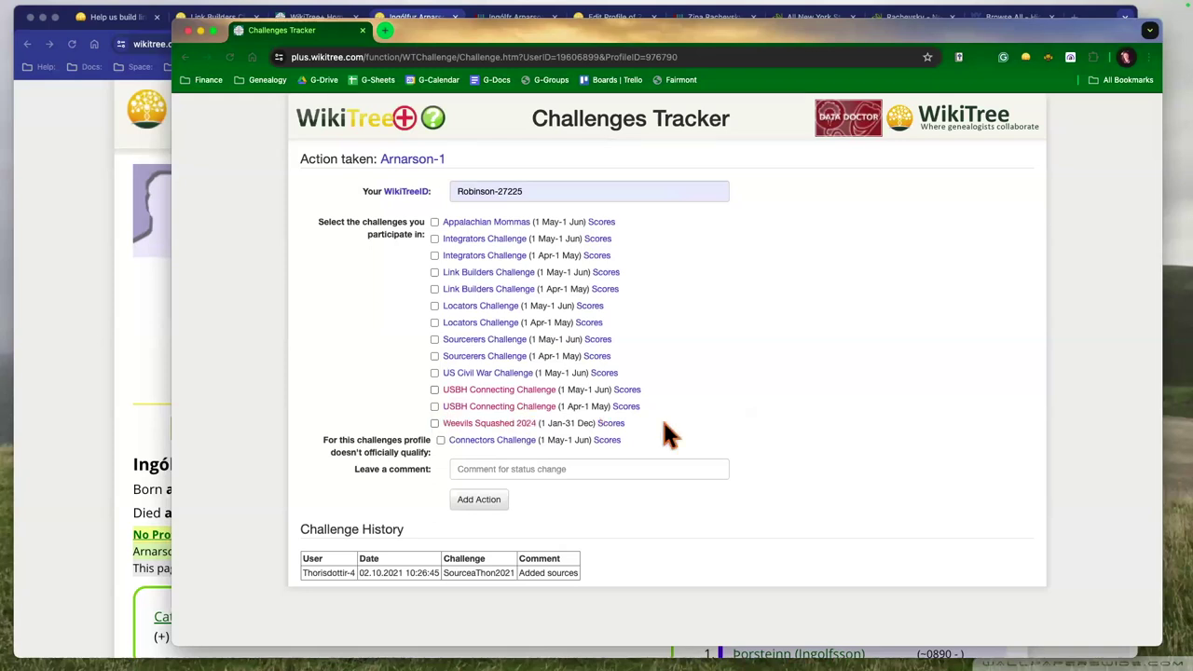
Select the USBH Connecting (1 Apr-1 May) and Link Builders (1 May-1 Jun) challenges, adding the preset comments New Profile Created and IMDb.
key(space)
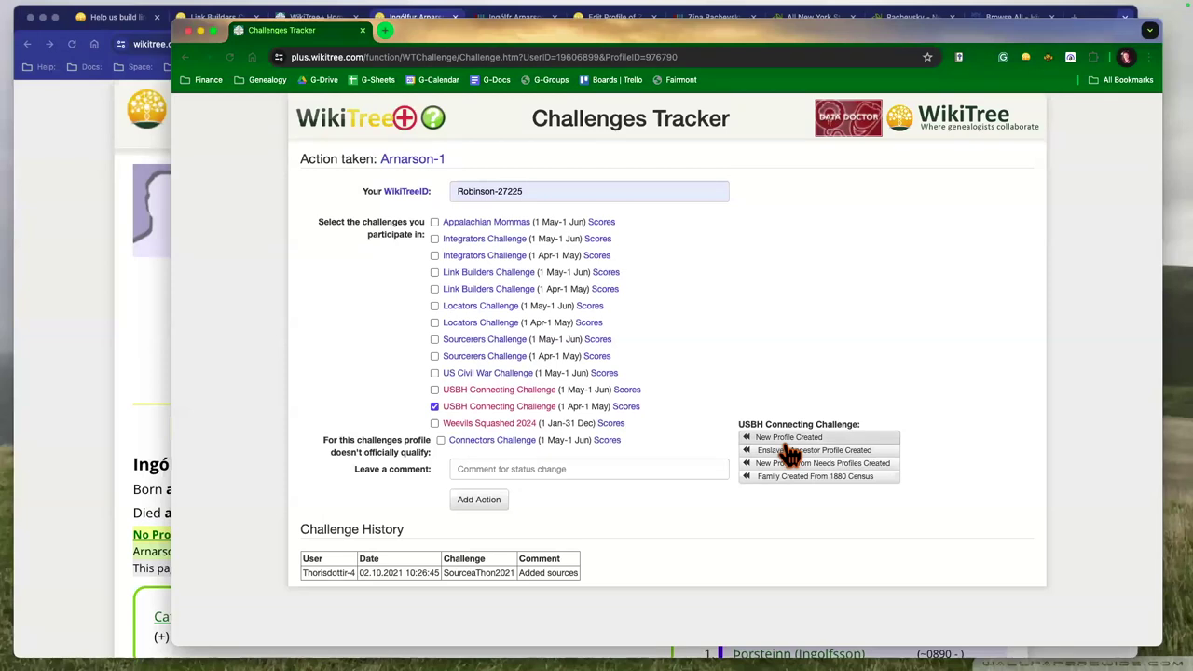
click(787, 442)
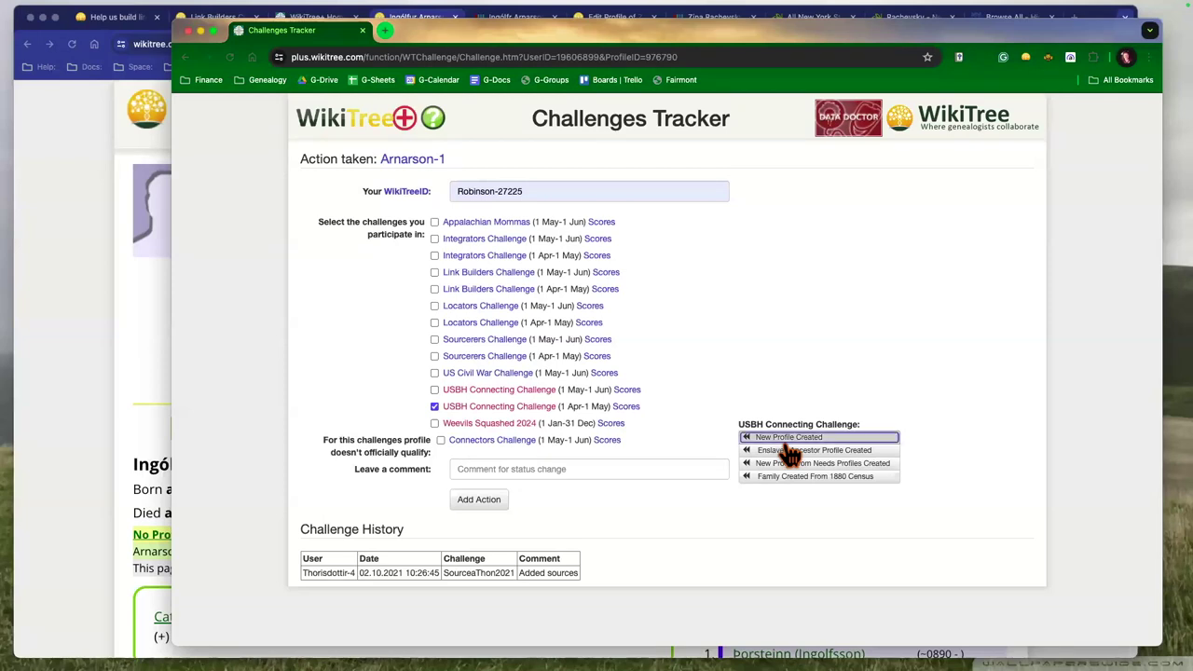
click(432, 272)
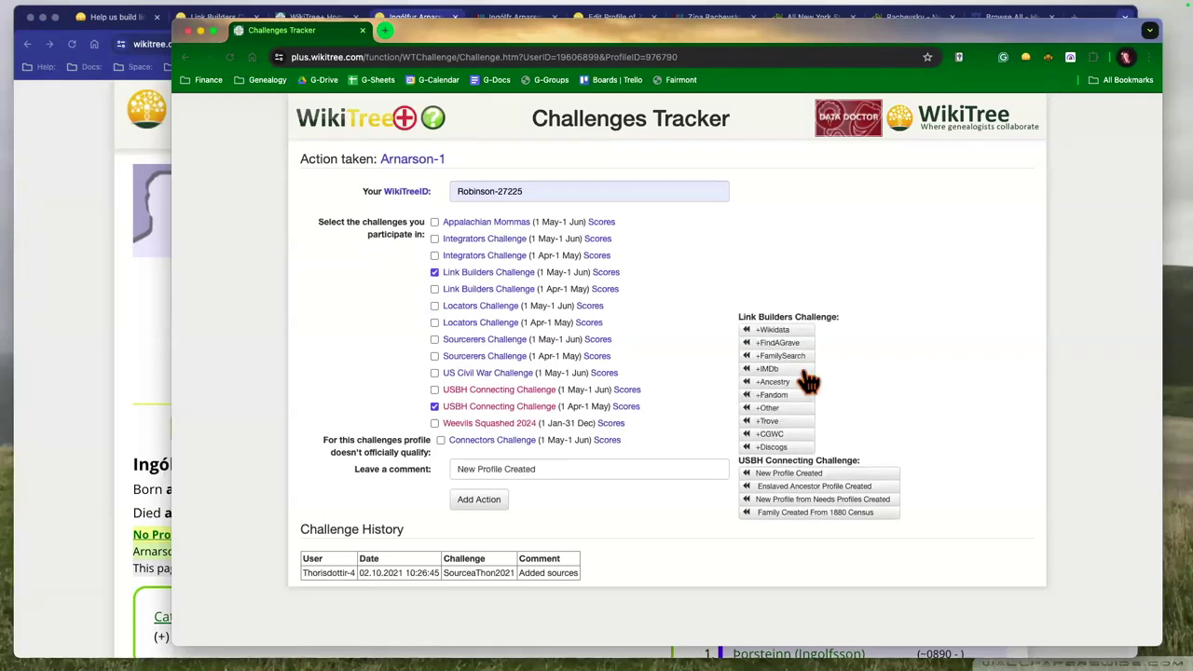
click(801, 371)
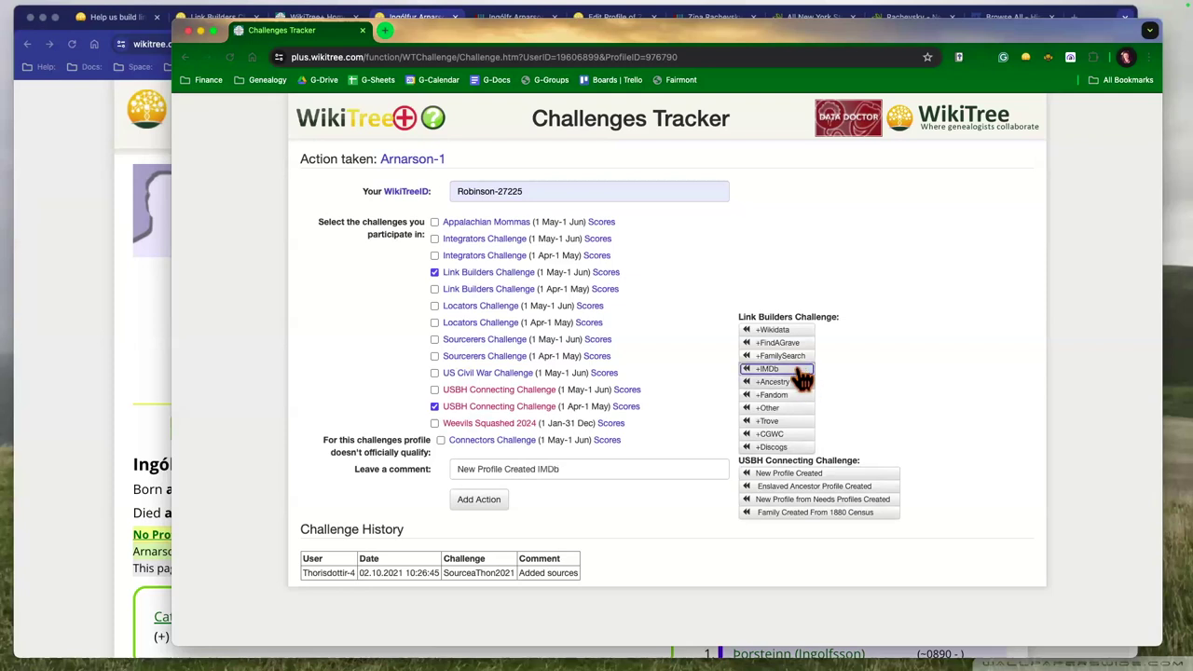
Deselect the USBH Connecting Challenge, replace the comment with Wikidata and add the action for the Link Builders Challenge.
click(434, 406)
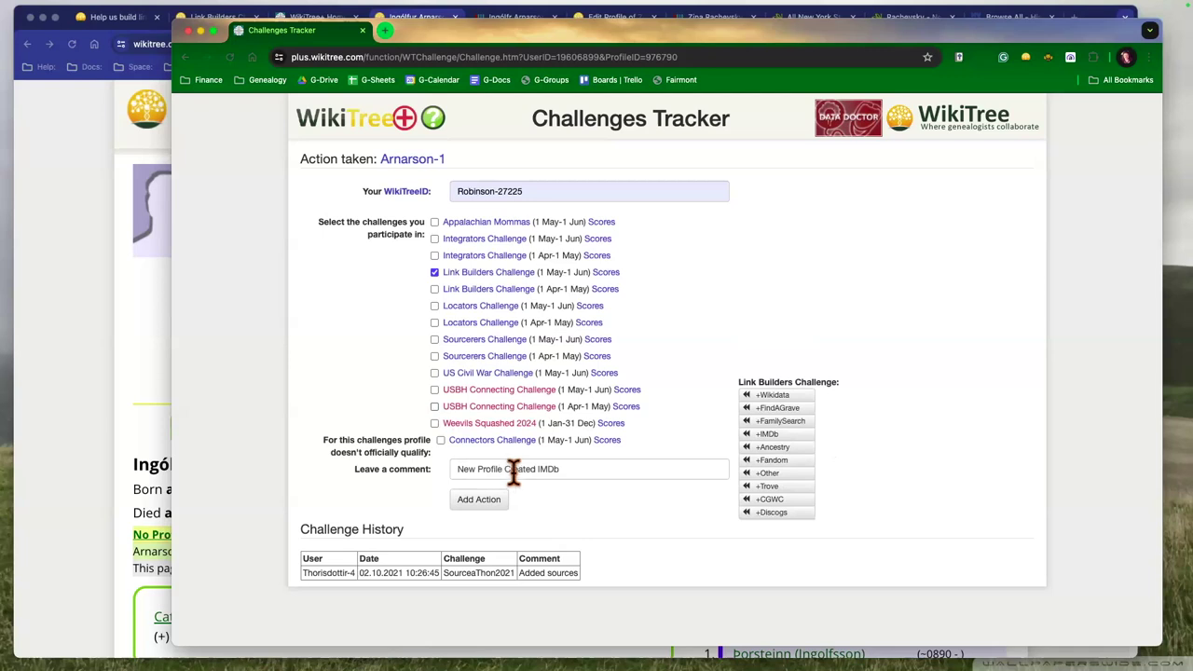
click(568, 472)
key(super+a)
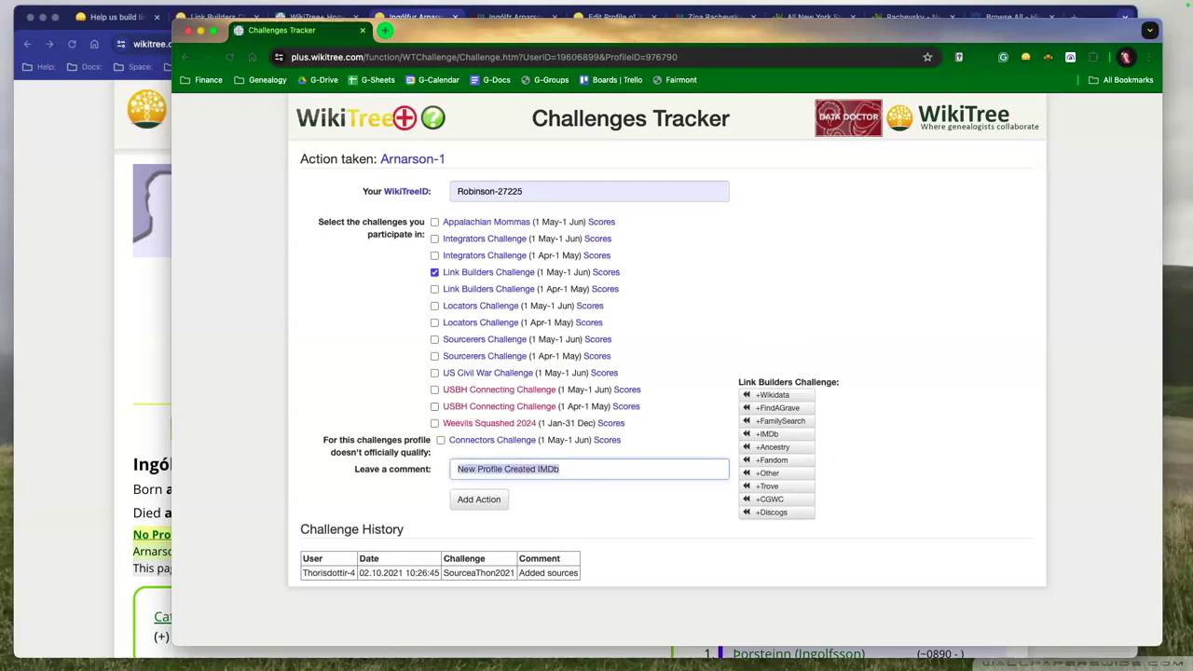
key(BackSpace)
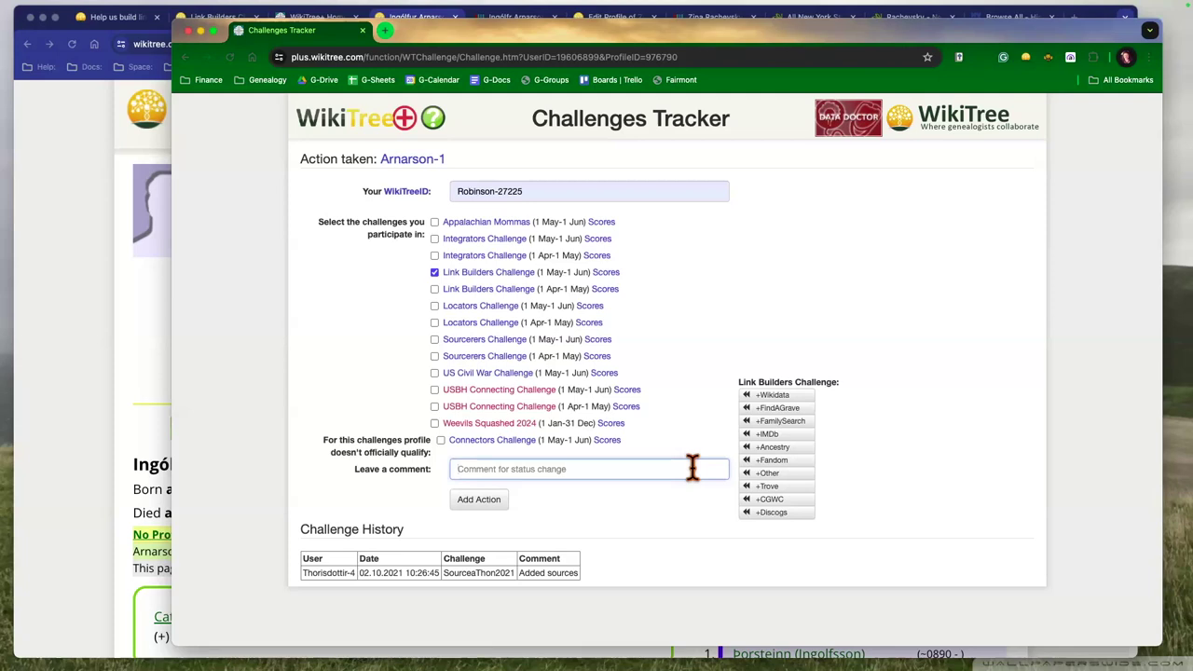
click(772, 395)
click(494, 503)
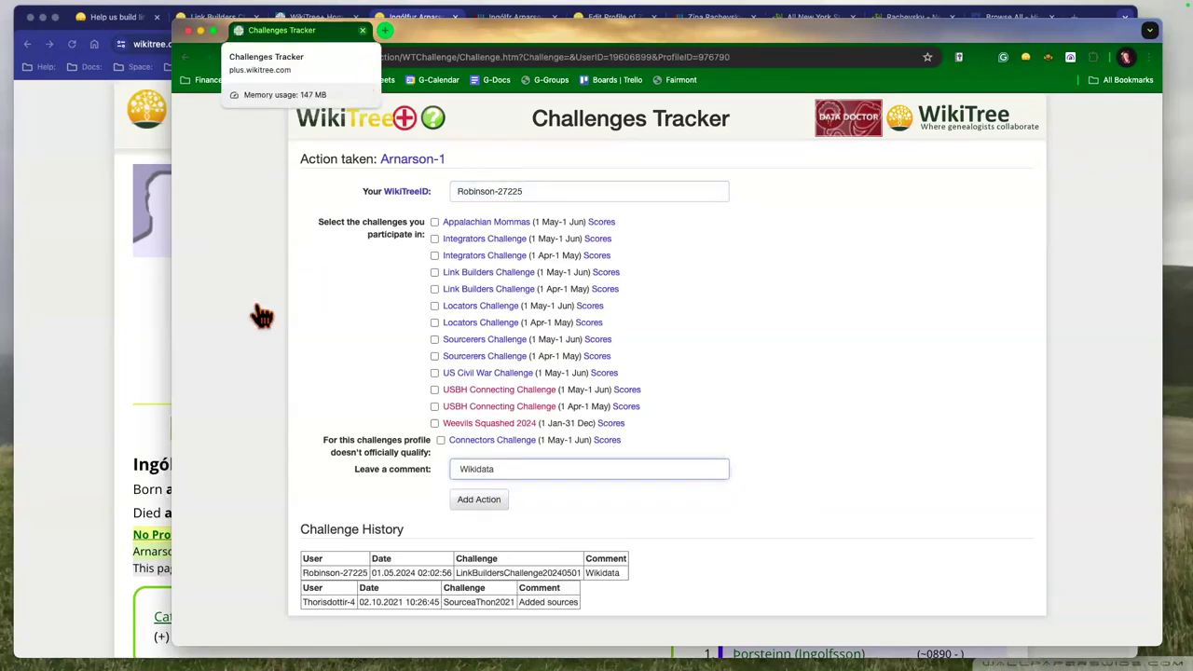
click(90, 391)
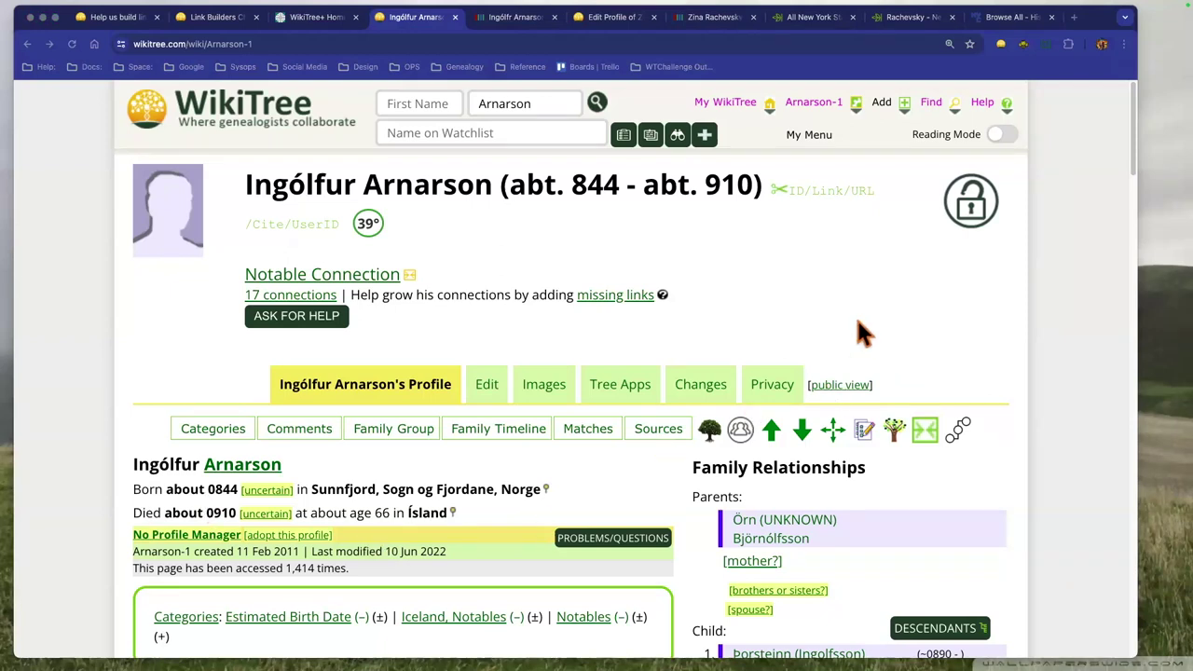
click(793, 333)
key(ctrl+shift+Tab)
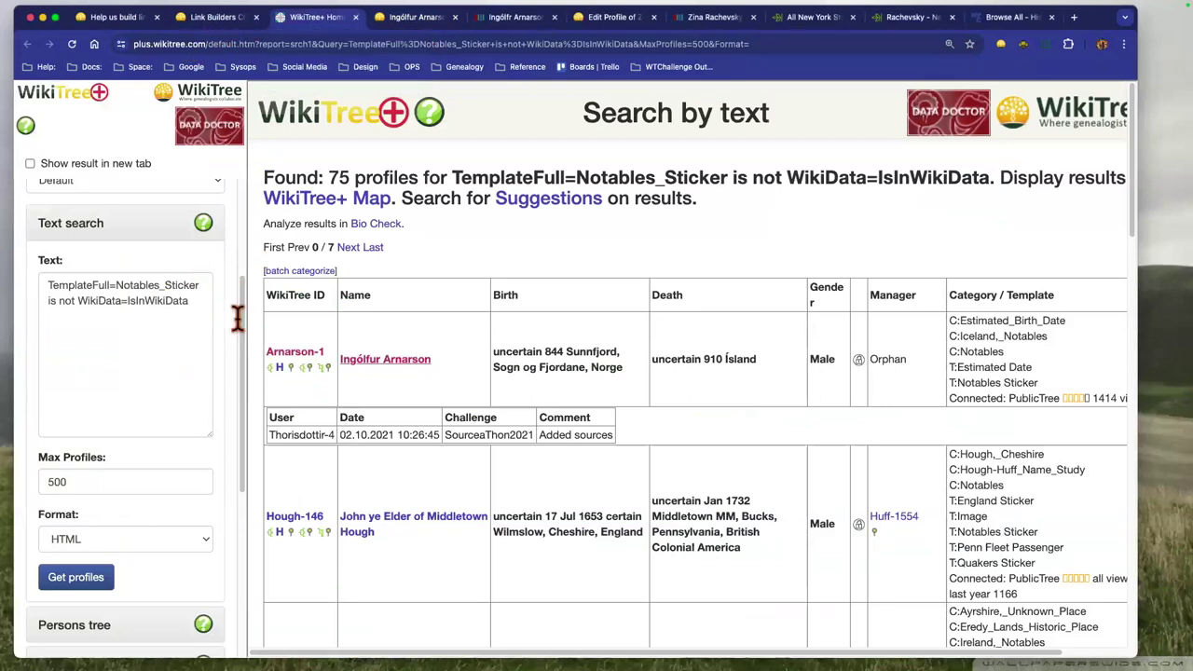
key(ctrl+shift+Tab)
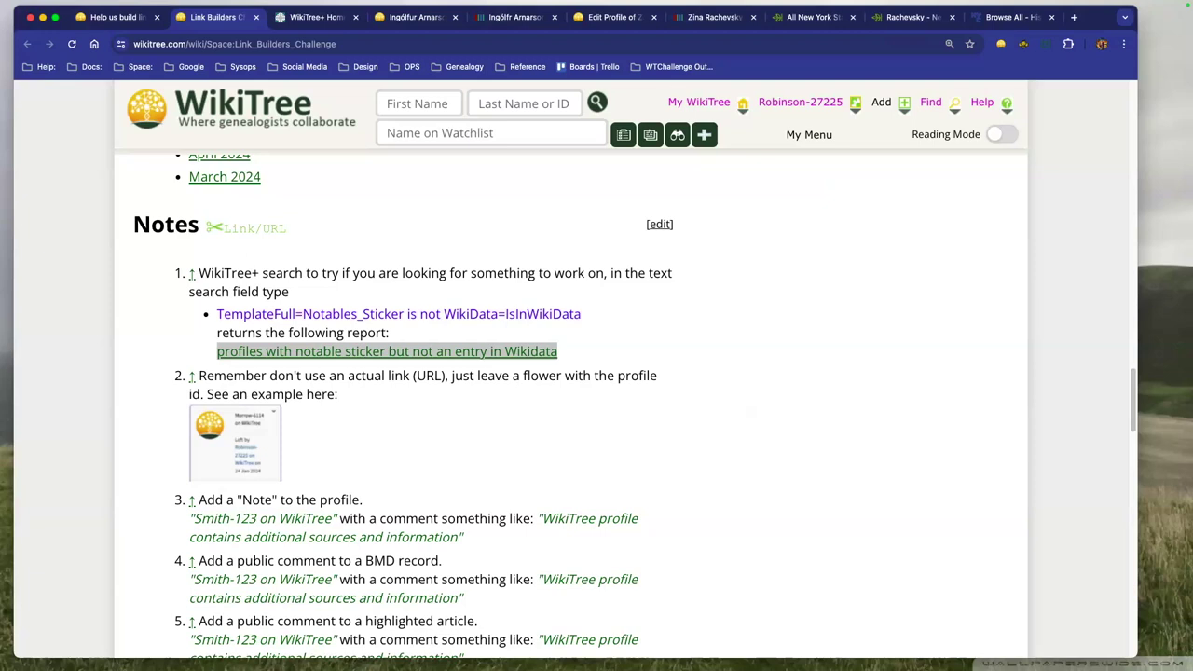
key(super+Tab)
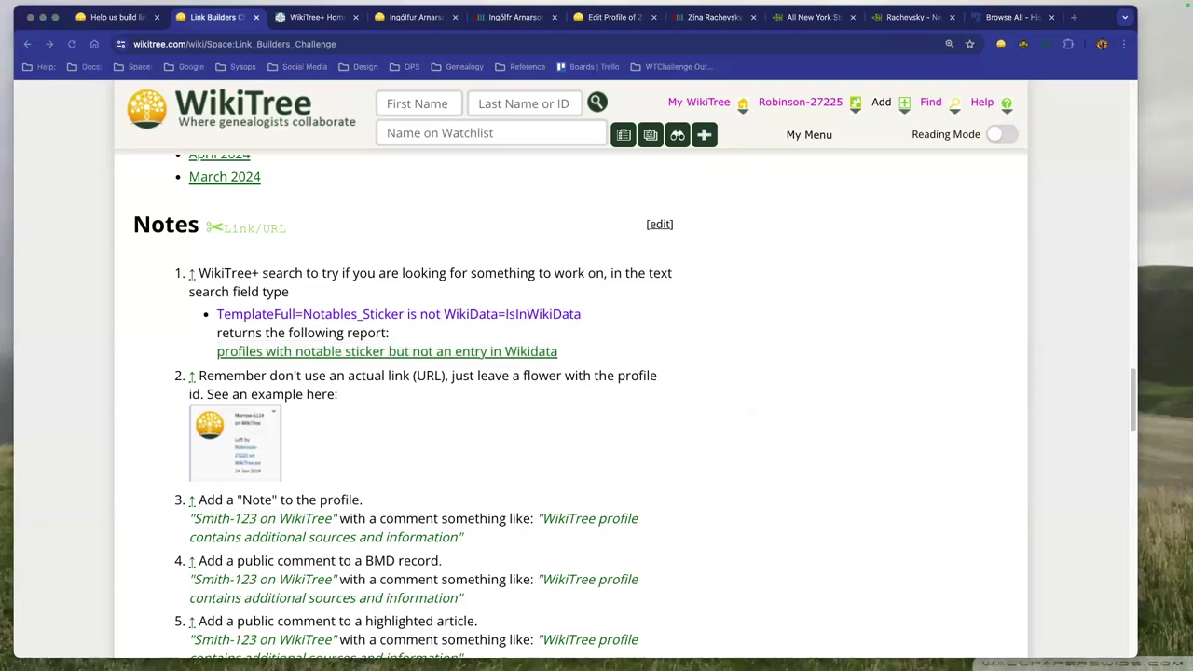